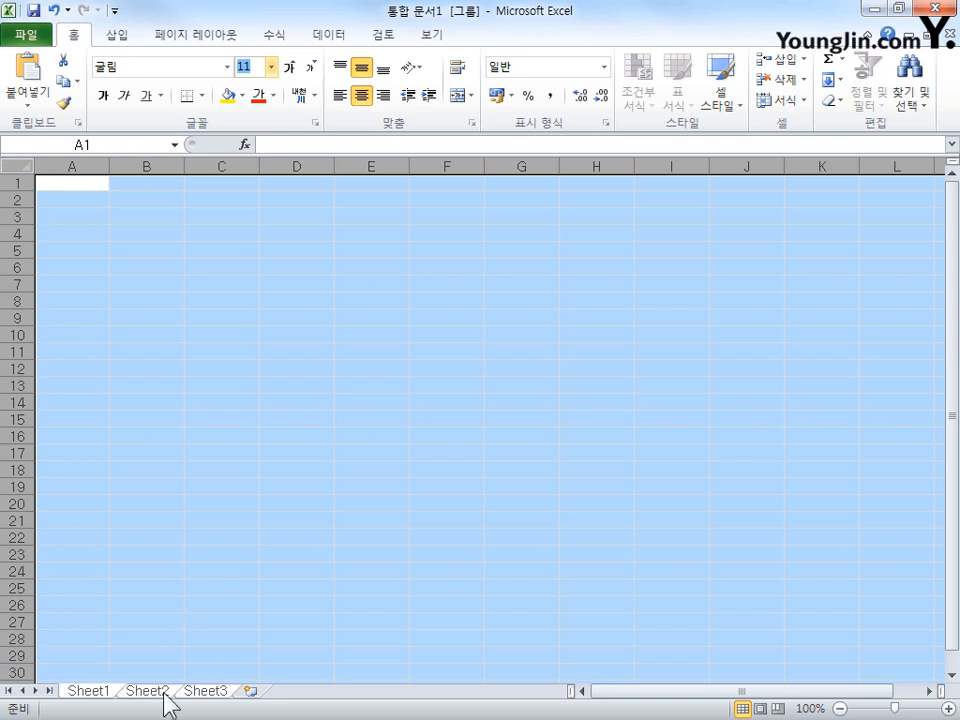
Set the width of column A to 1 on all grouped worksheets.
click(82, 160)
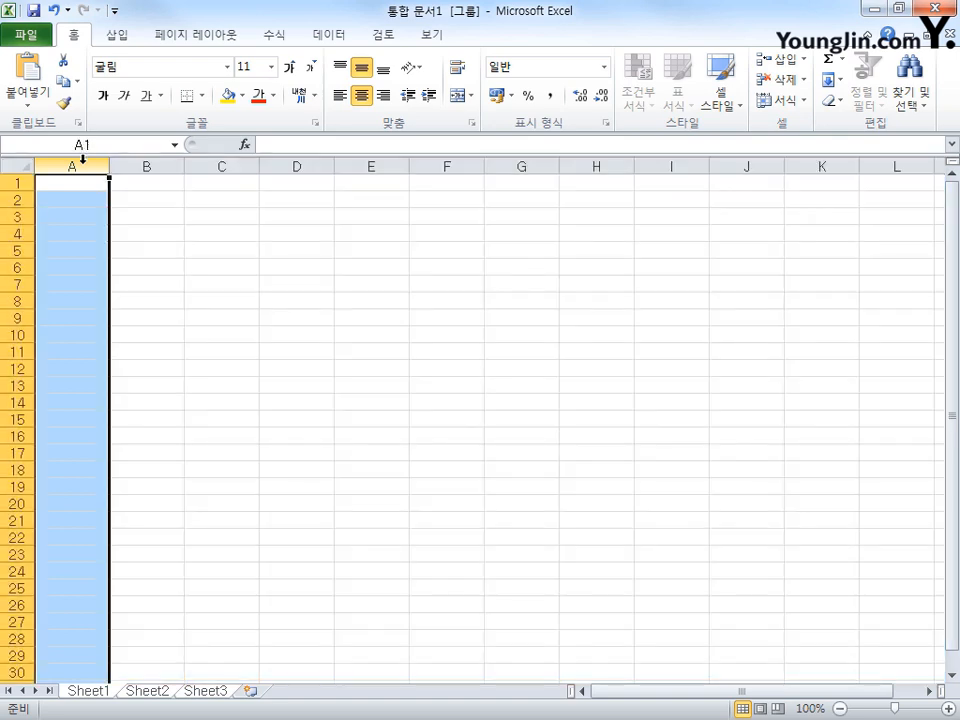
right_click(82, 160)
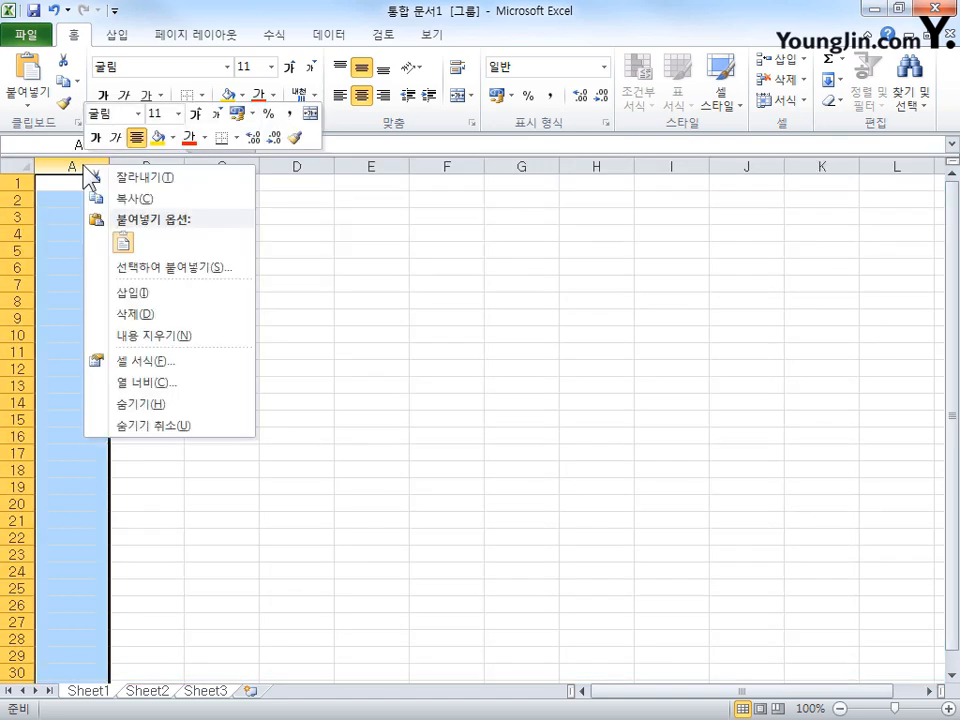
click(184, 383)
text(1)
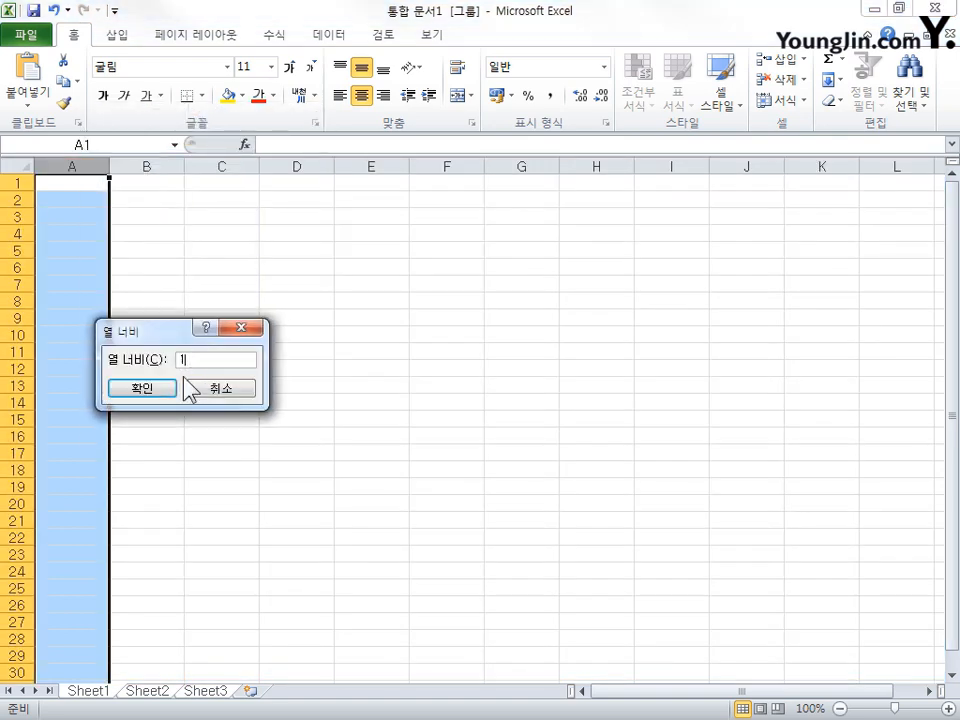
click(172, 390)
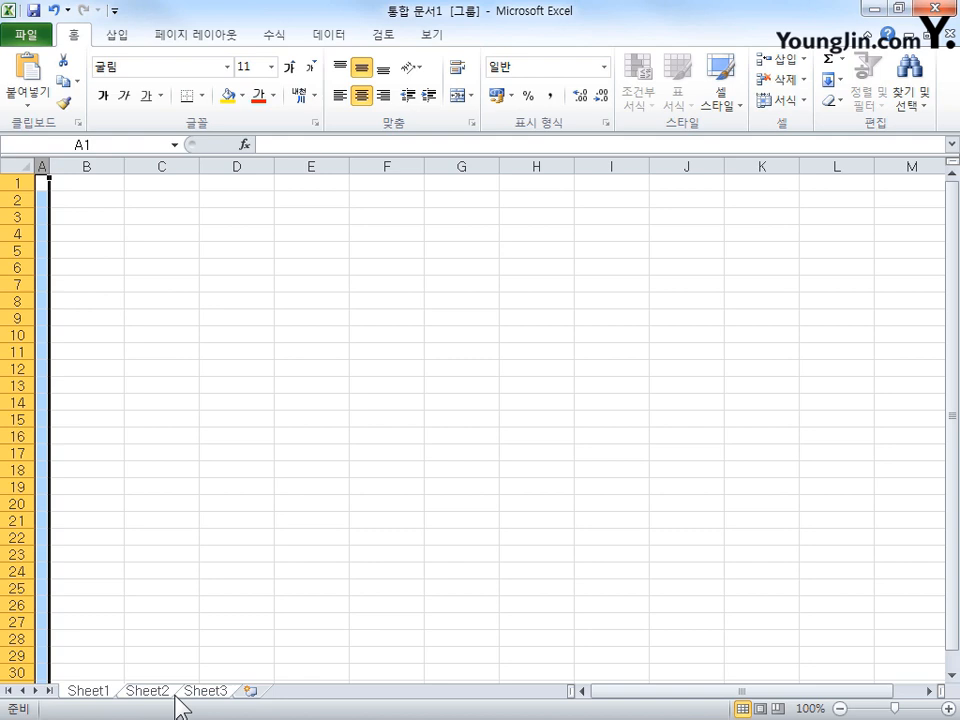
Rename Sheet1, Sheet2 and Sheet3 as 제1작업, 제2작업 and 제3작업.
double_click(90, 692)
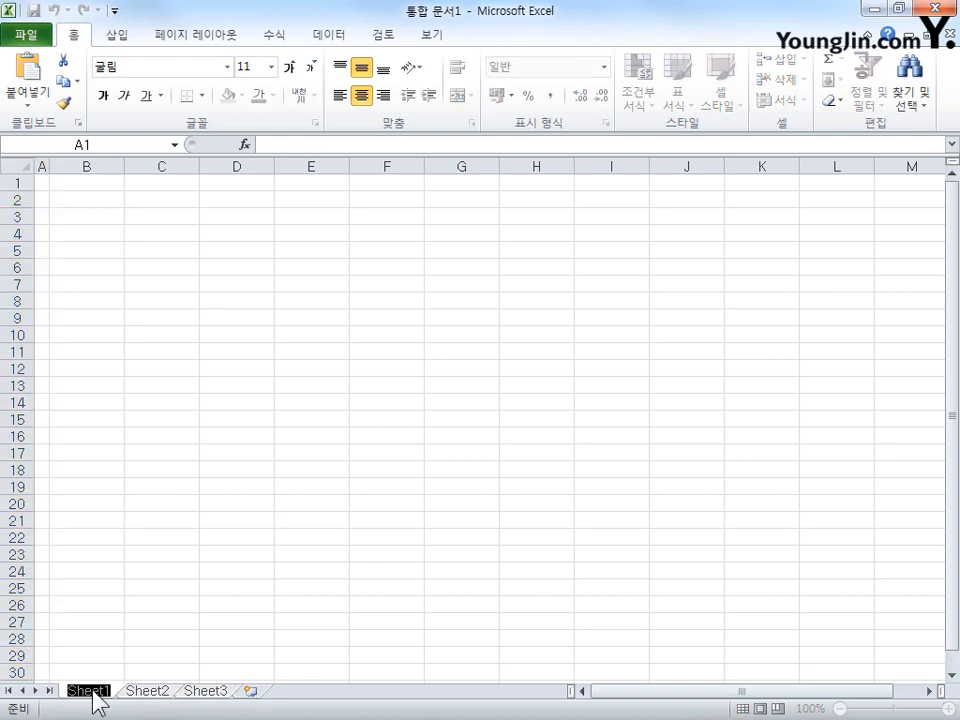
text(제1작업)
key(Return)
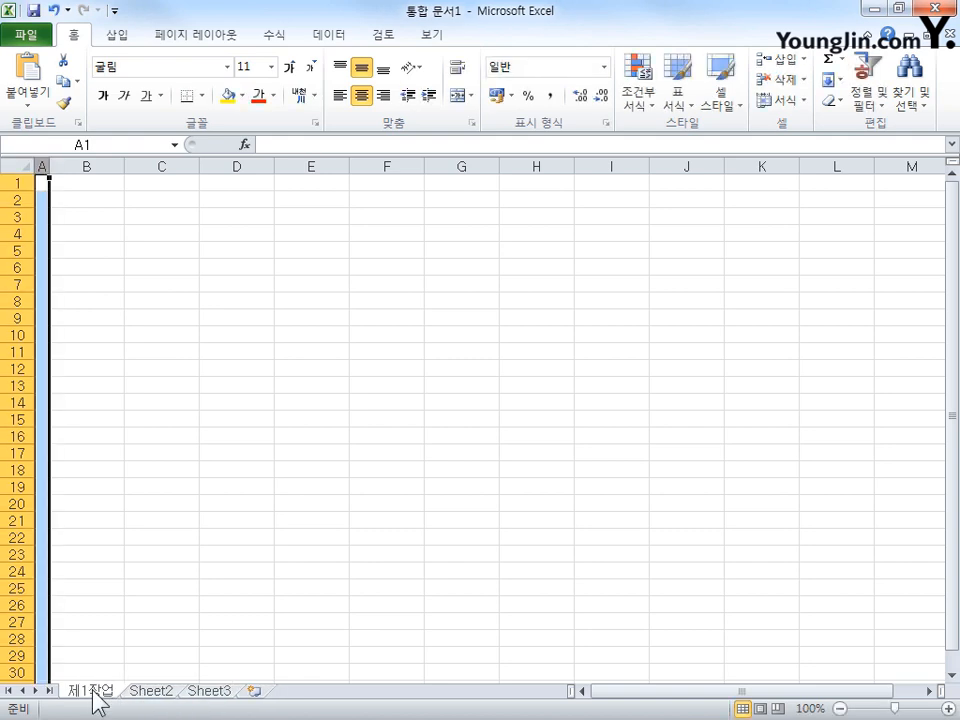
double_click(152, 691)
text(제2작업)
key(Return)
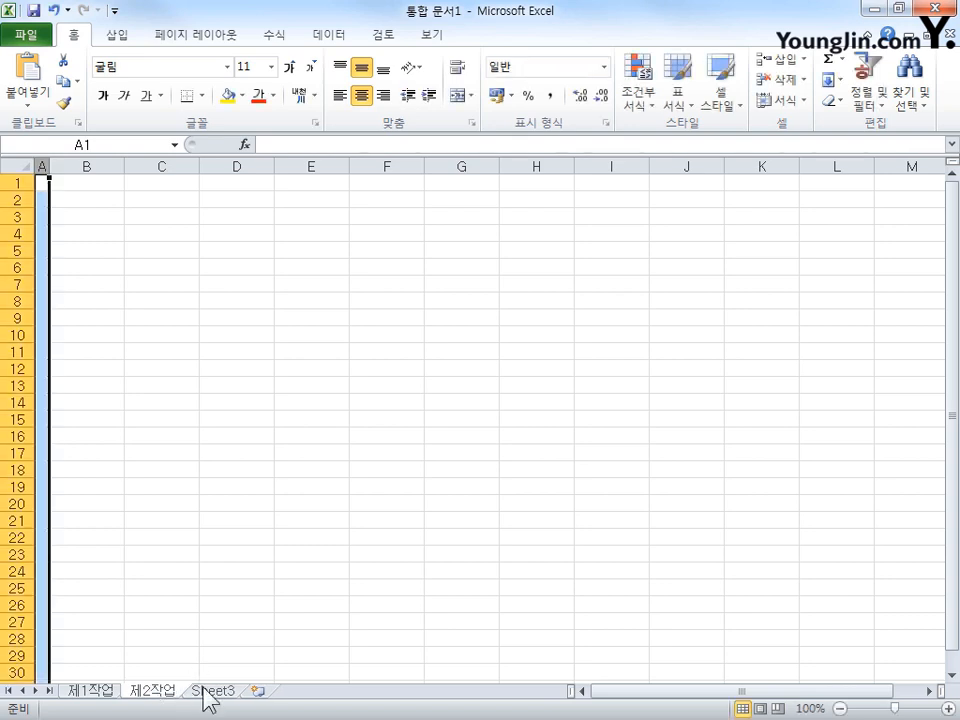
double_click(205, 690)
text(제3작업)
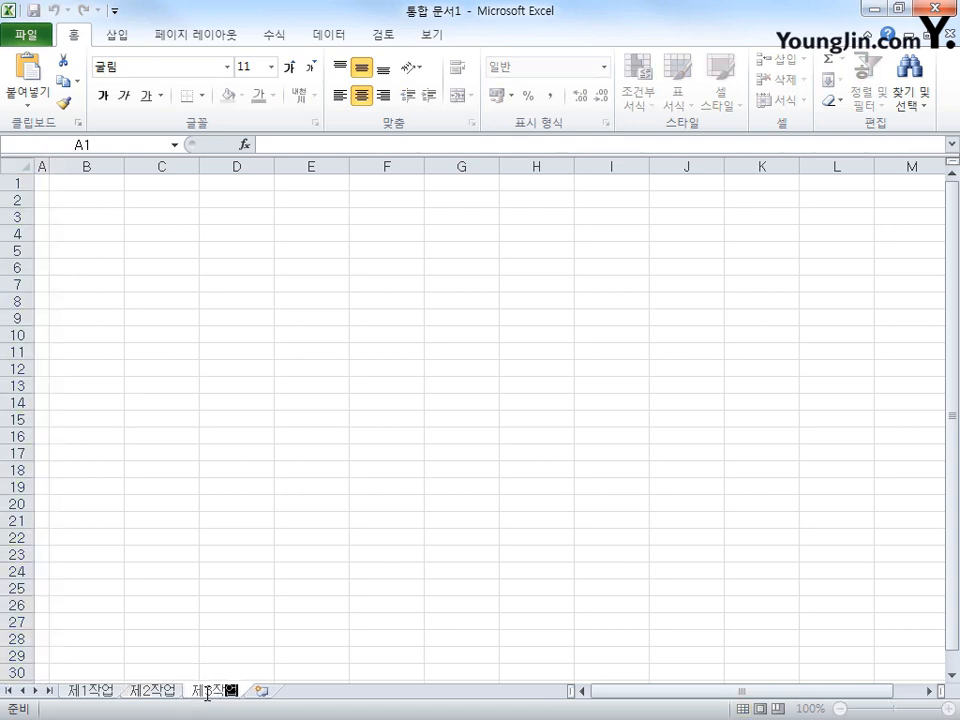
key(Return)
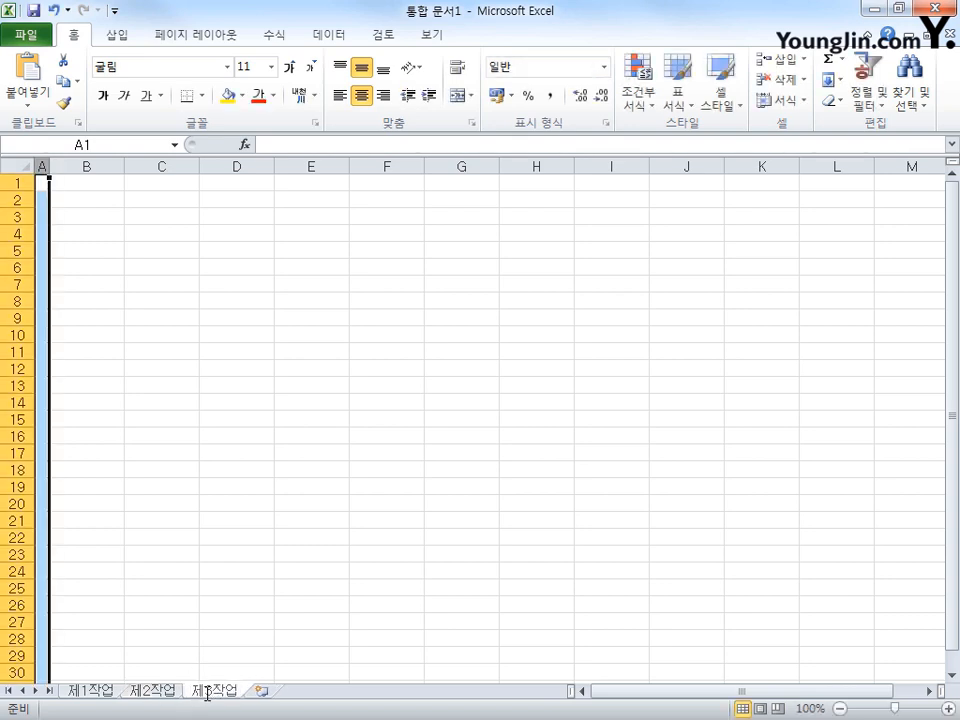
Add an extra worksheet after 제3작업 and delete it again.
click(258, 691)
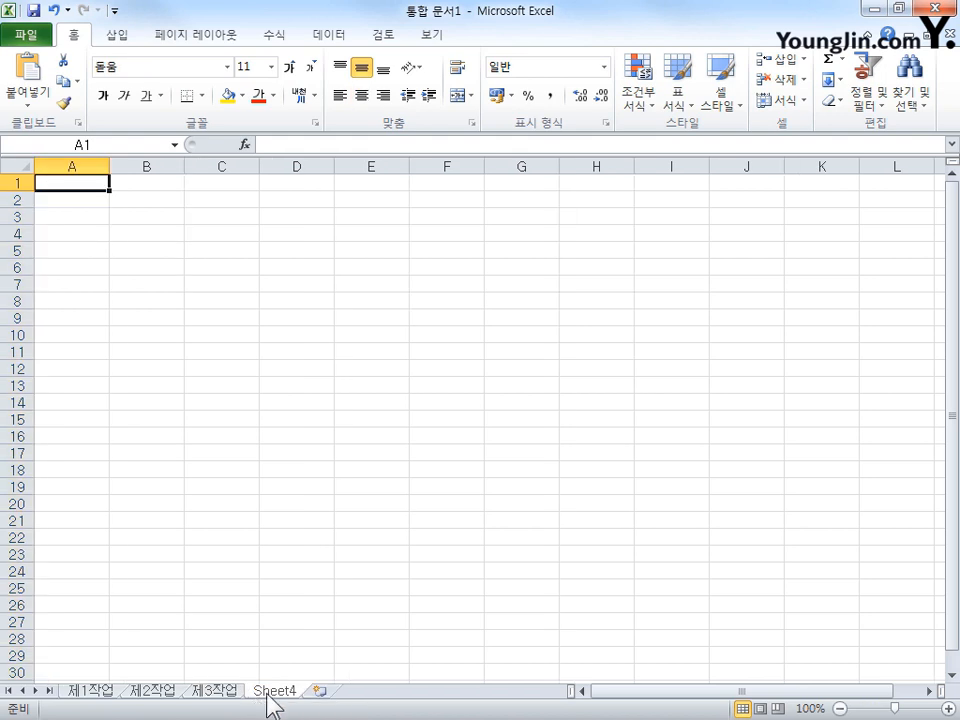
right_click(285, 699)
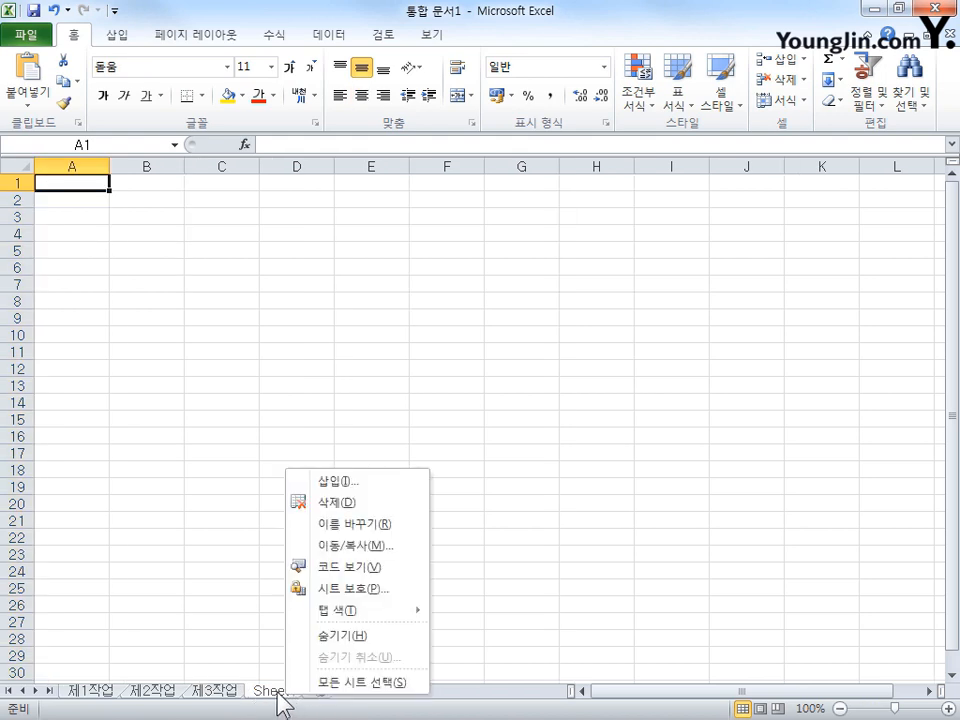
click(282, 700)
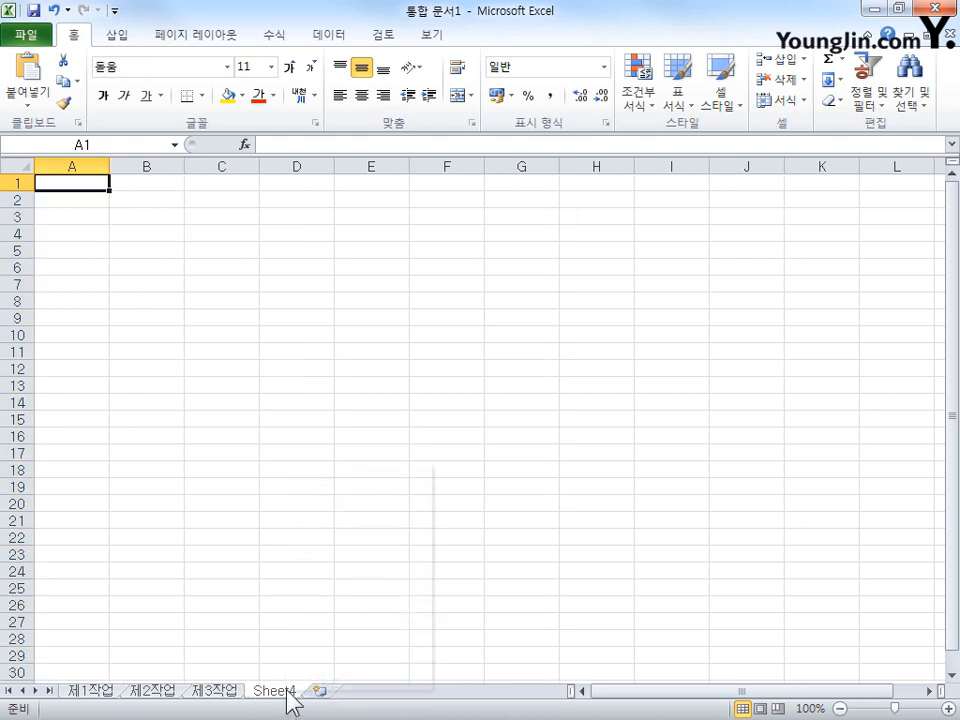
right_click(289, 692)
click(340, 500)
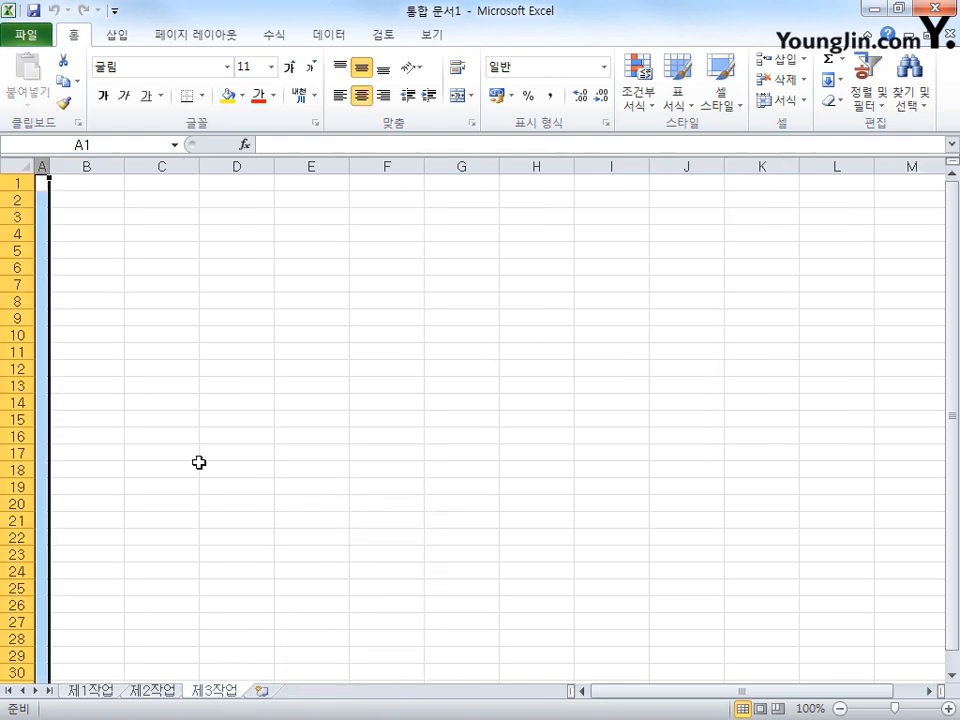
Save the workbook as .xlsx in the ITQ folder of the documents library, with the examinee number and full name joined by a hyphen as file name.
click(33, 12)
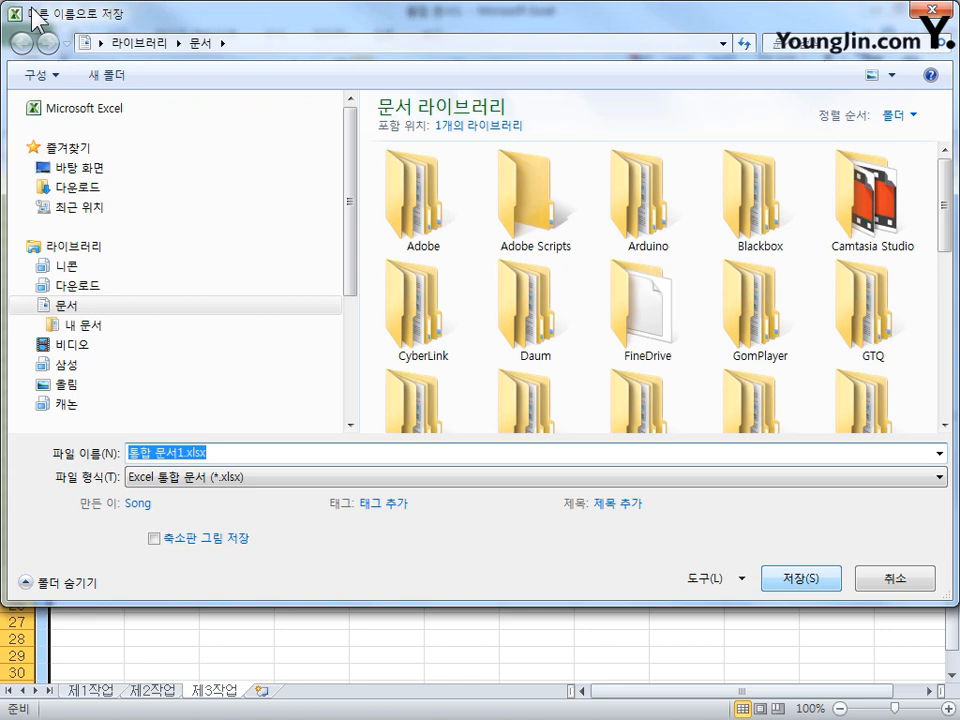
drag(943, 242, 857, 295)
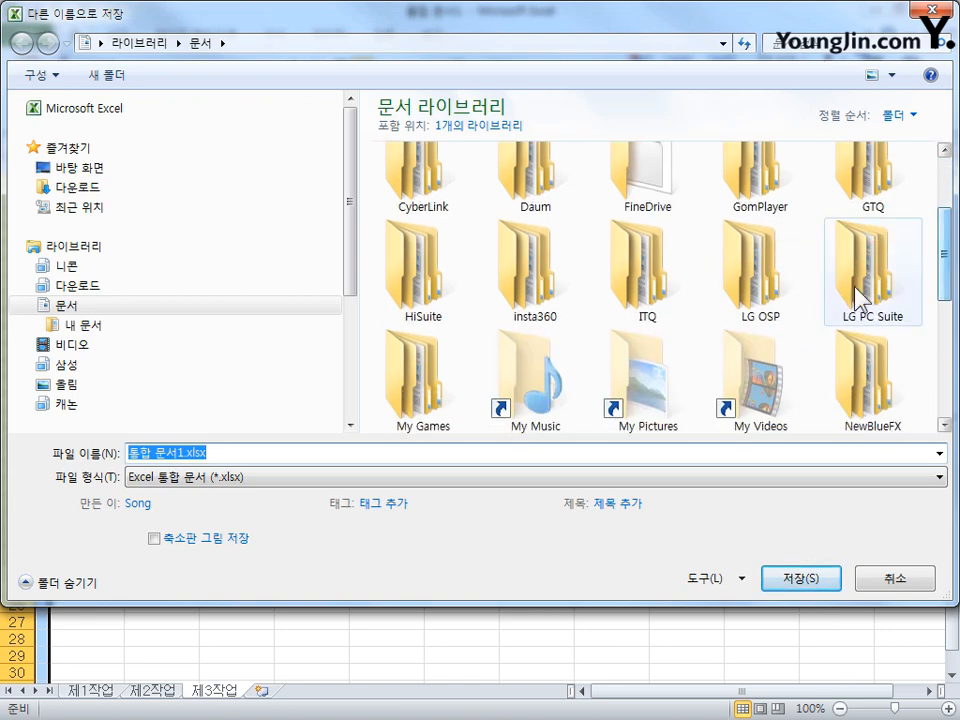
double_click(679, 291)
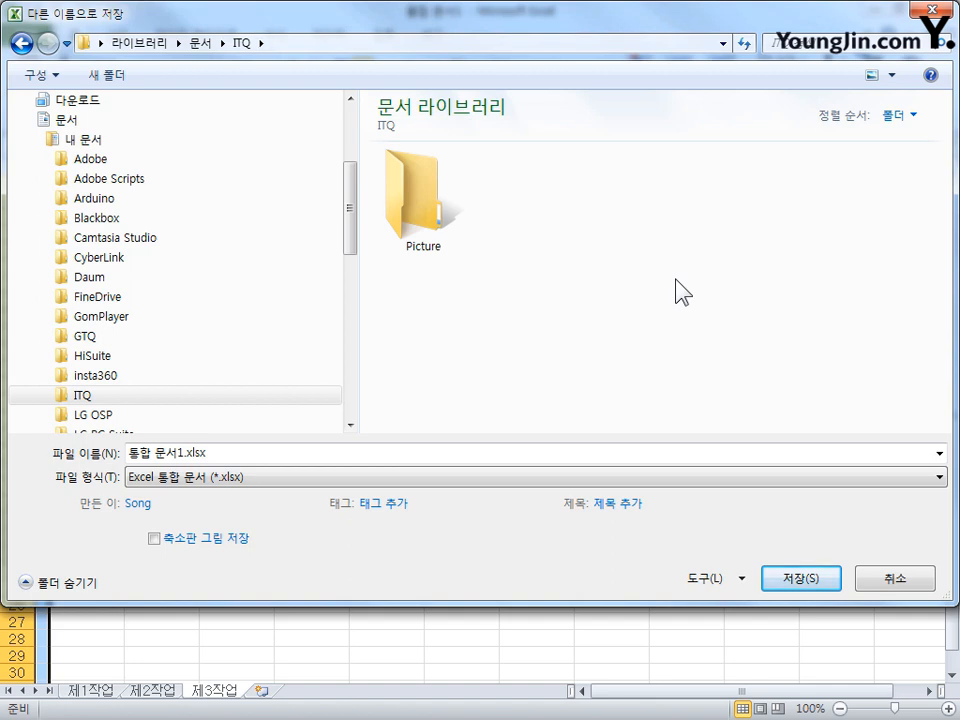
click(314, 450)
text(12345678-홍길동)
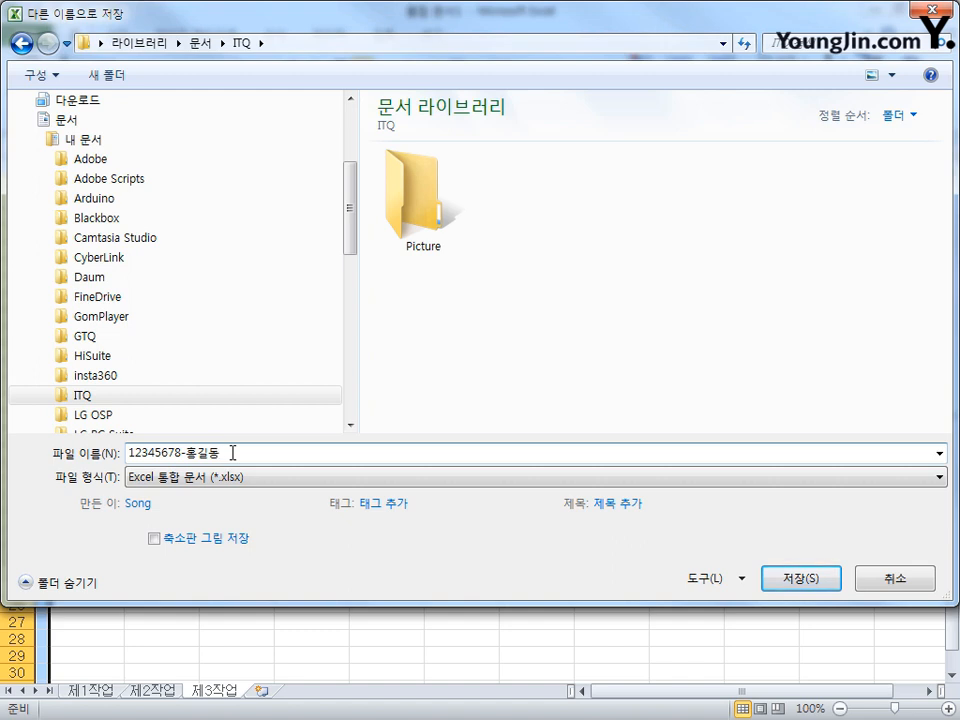
double_click(180, 452)
click(182, 452)
double_click(182, 452)
click(228, 452)
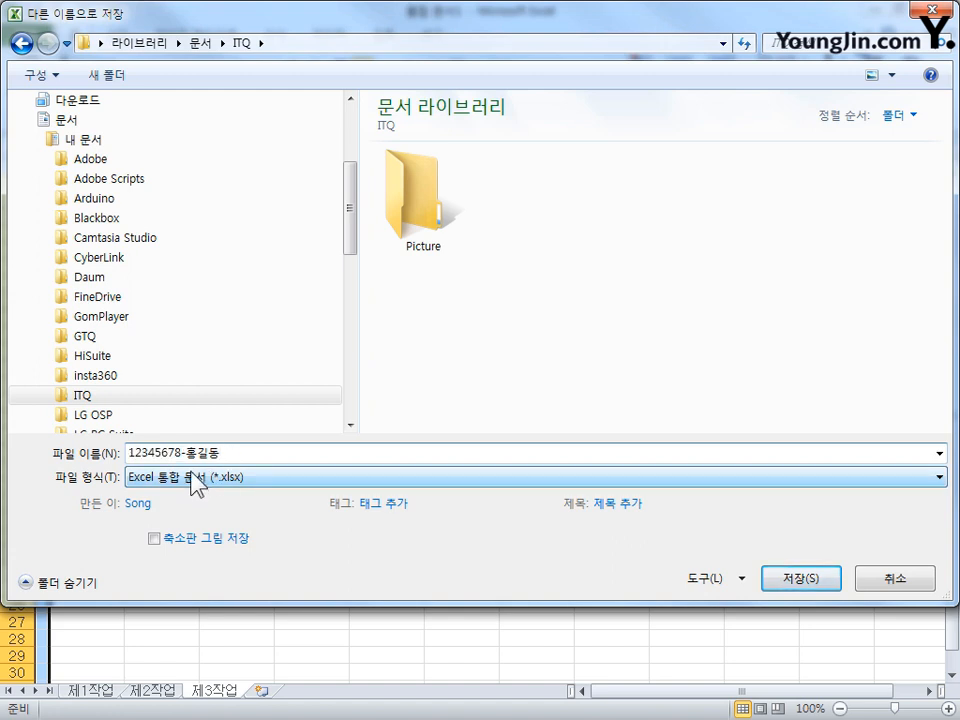
double_click(181, 453)
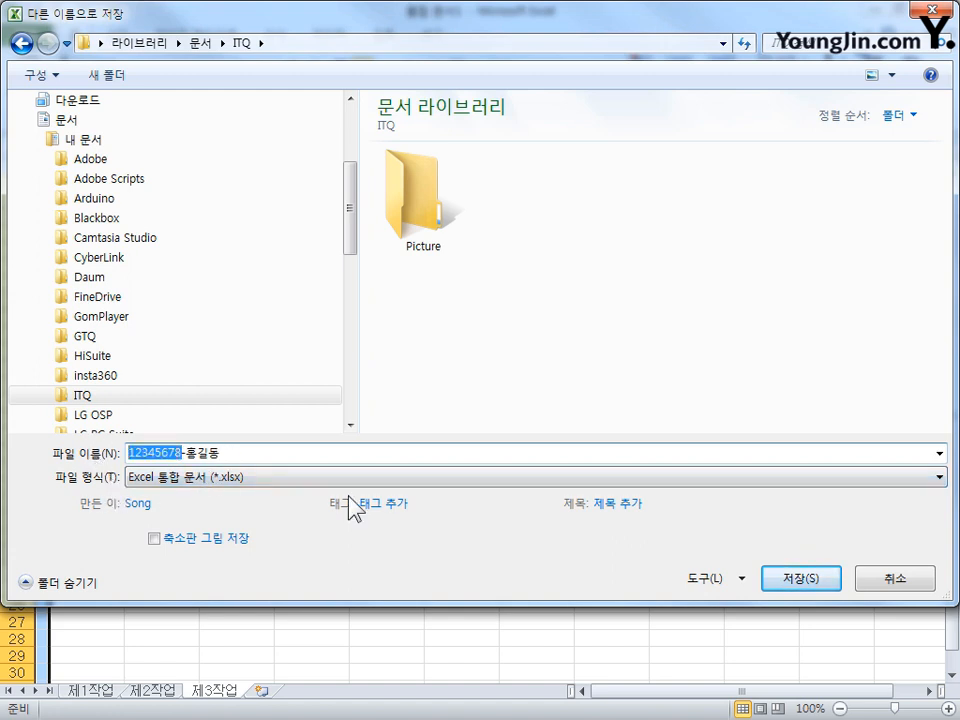
click(801, 598)
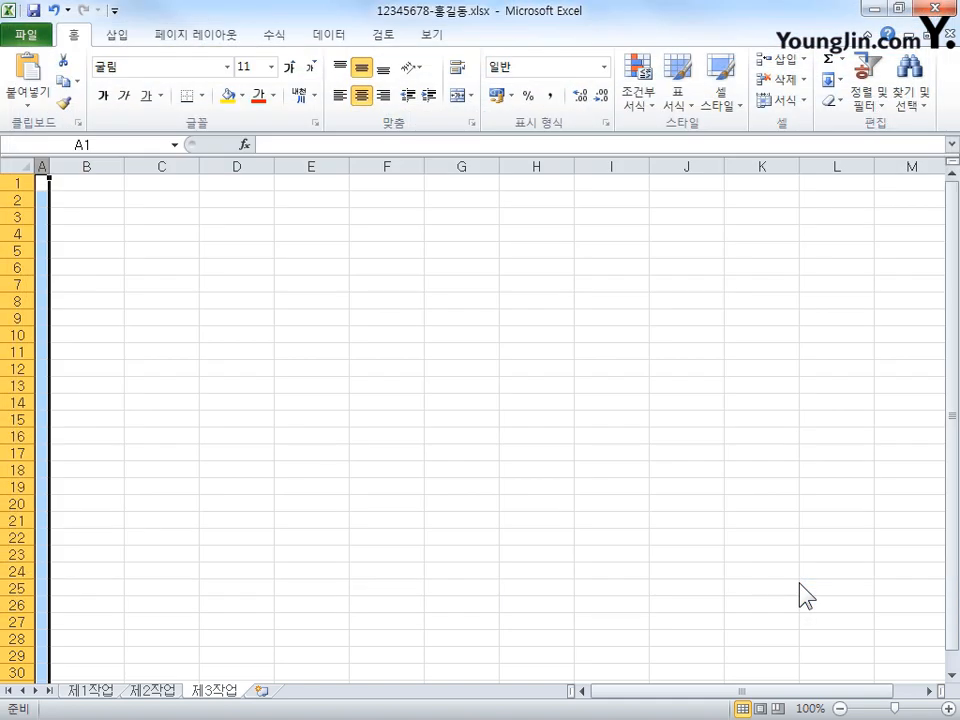
Switch to the 제1작업 worksheet and select cell B4.
click(93, 688)
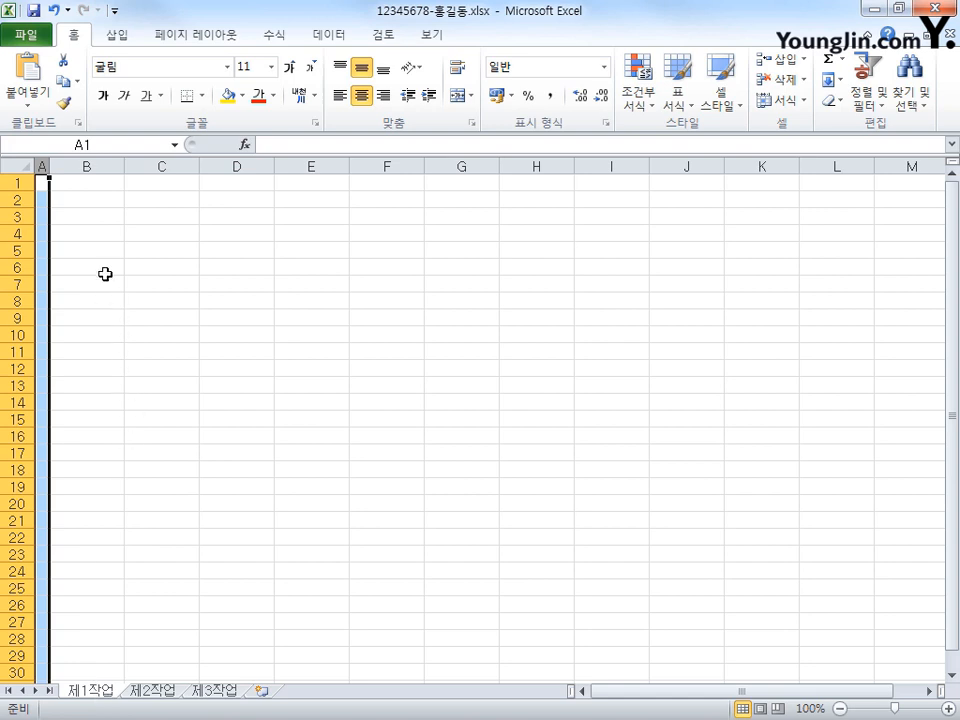
click(96, 232)
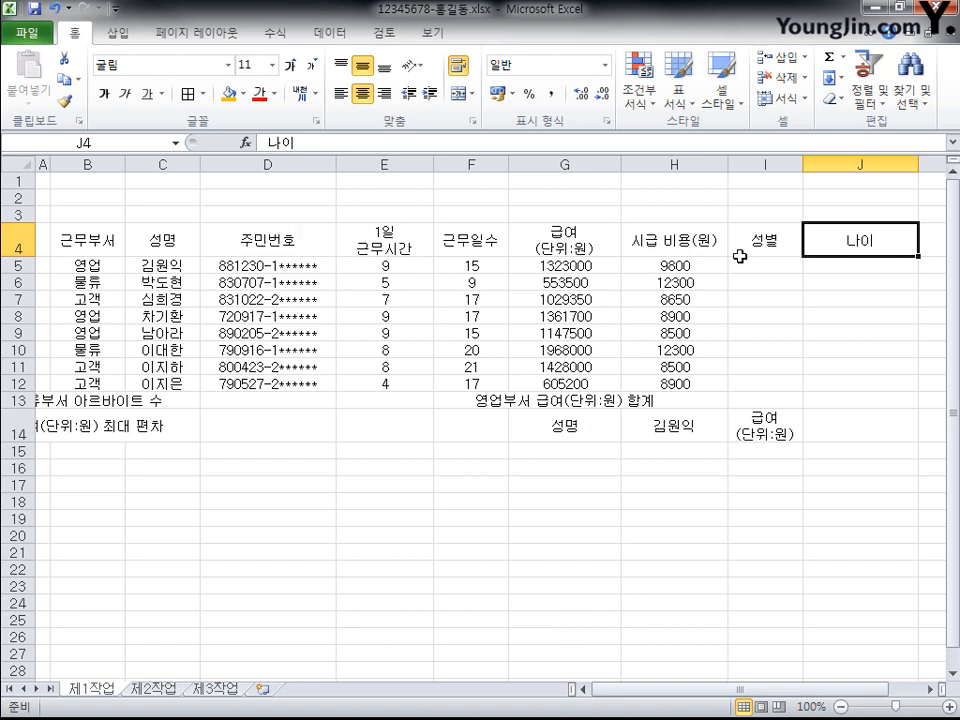
Increase the height of rows 1 to 3 and of rows 5 to 13 on the 제1작업 worksheet.
drag(15, 182, 19, 211)
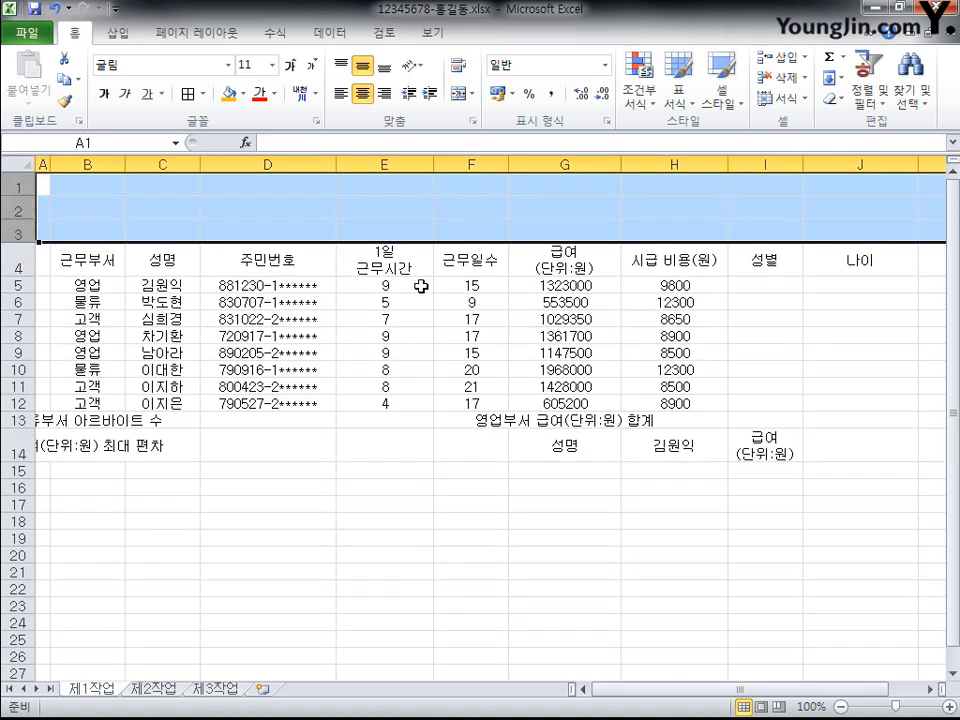
click(17, 266)
click(18, 445)
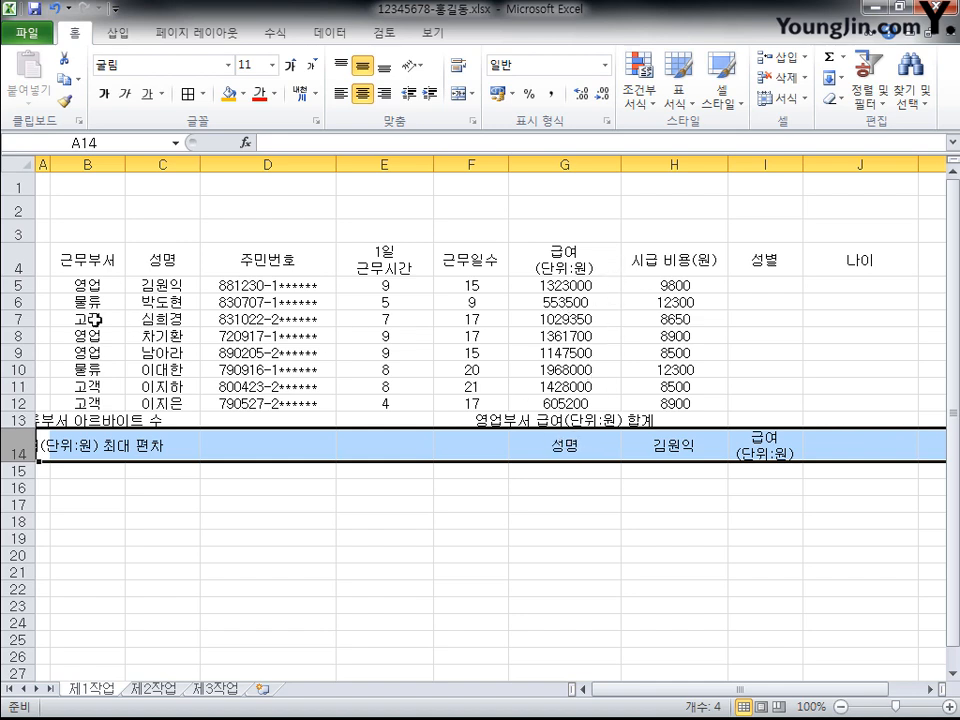
drag(17, 285, 14, 425)
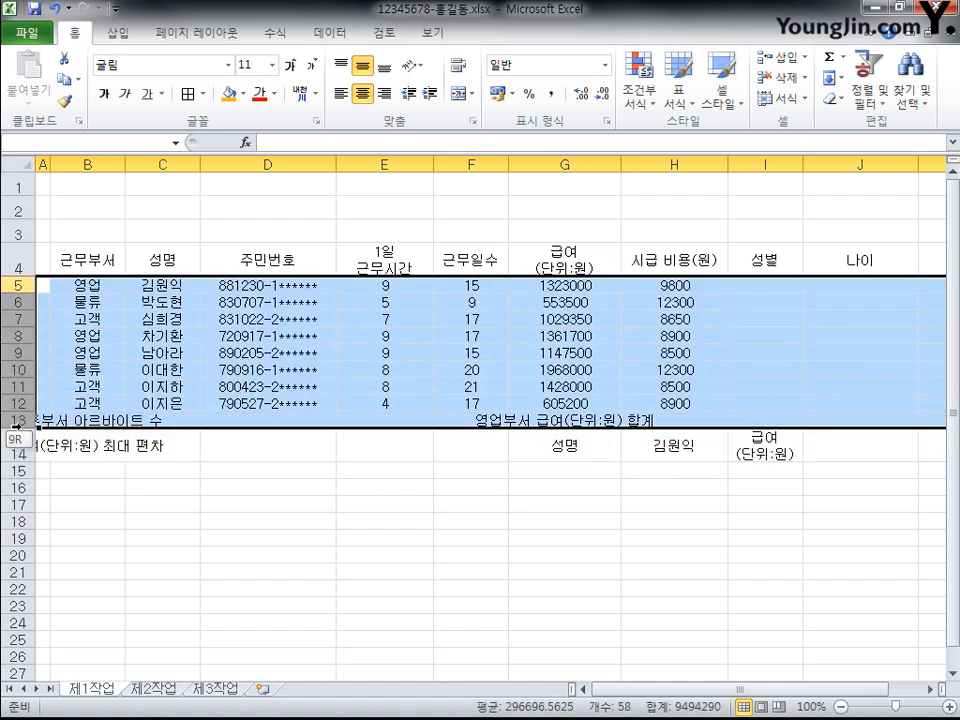
drag(18, 344, 22, 352)
click(20, 355)
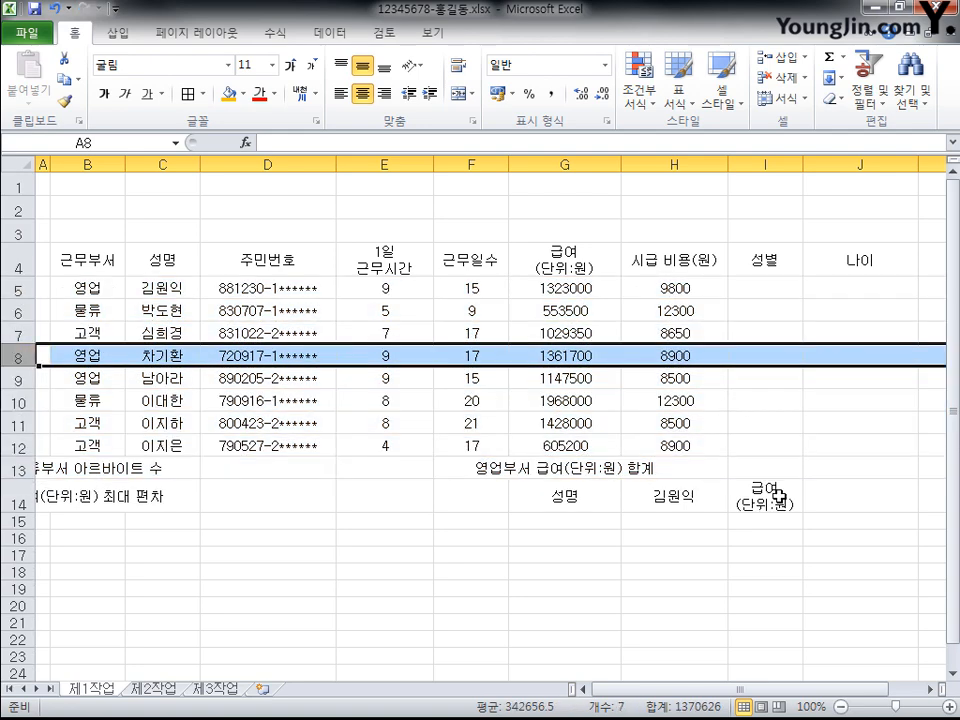
Review the cell format settings and the available number formats for the 급여(단위:원) header in G4.
click(574, 255)
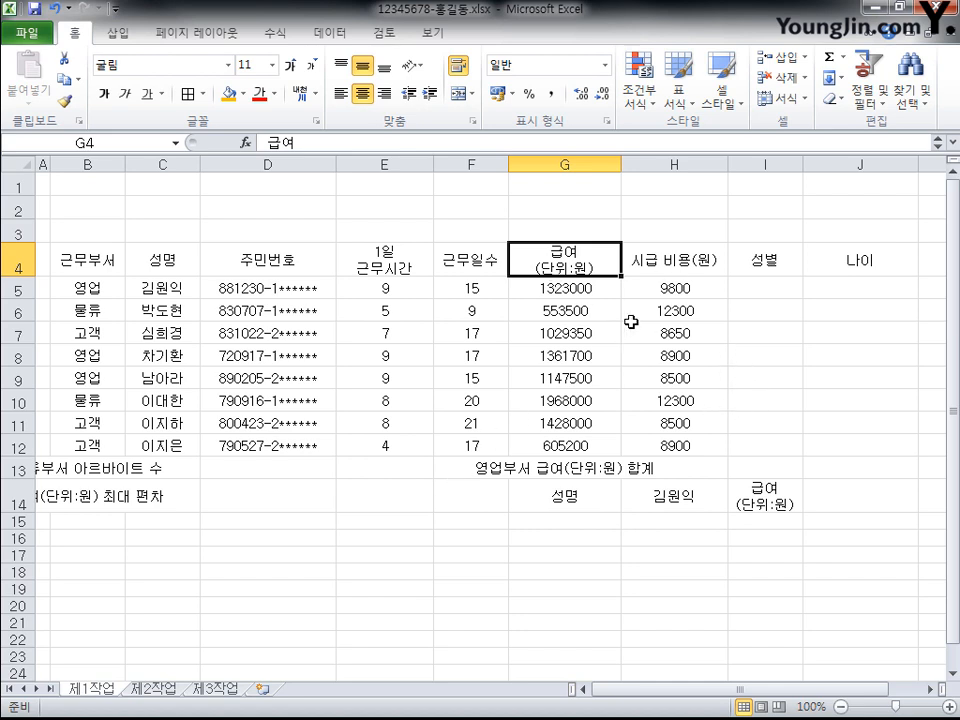
key(ctrl+1)
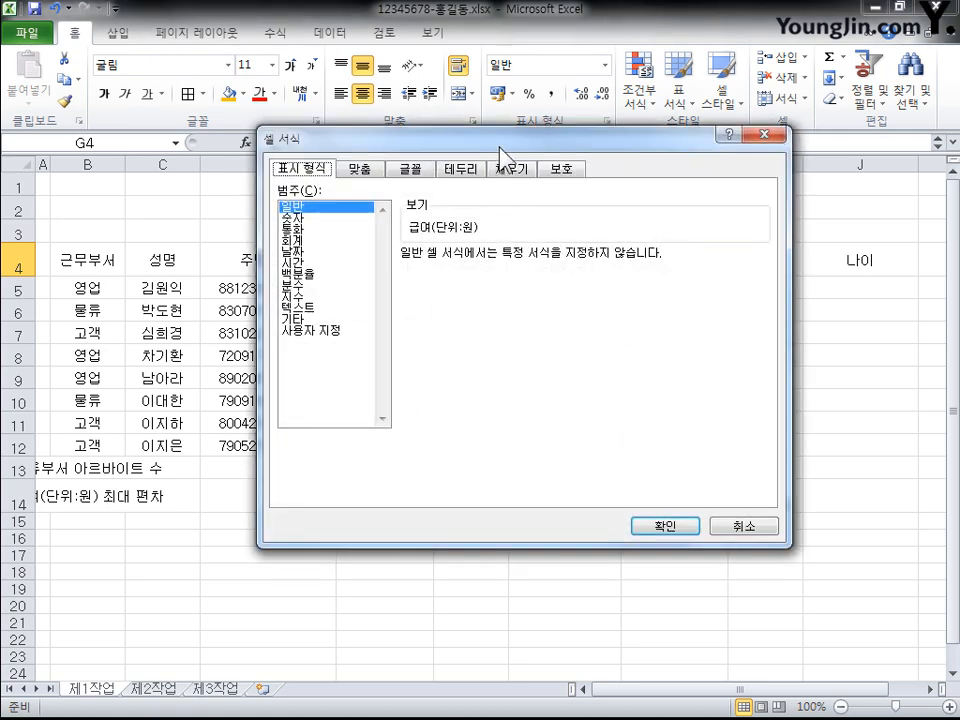
click(747, 146)
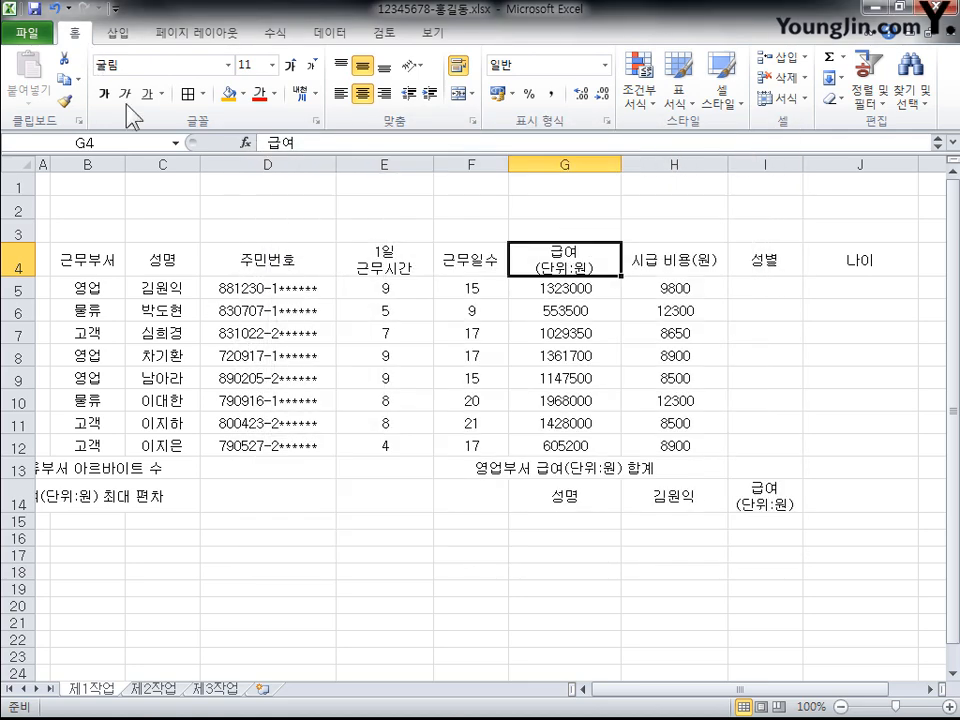
click(606, 66)
click(607, 66)
click(606, 66)
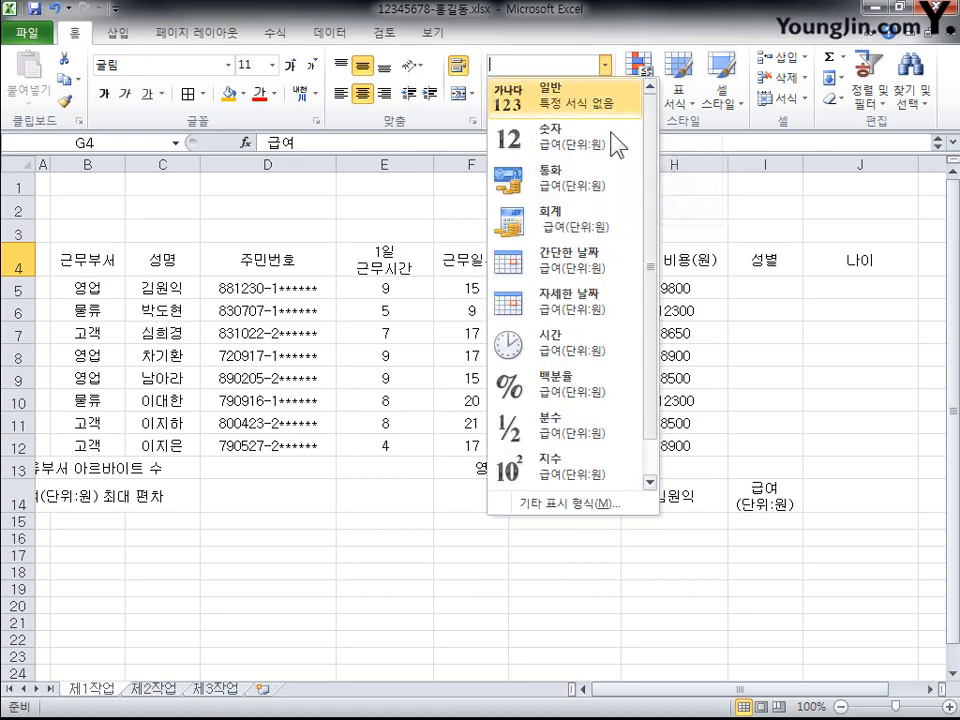
click(644, 31)
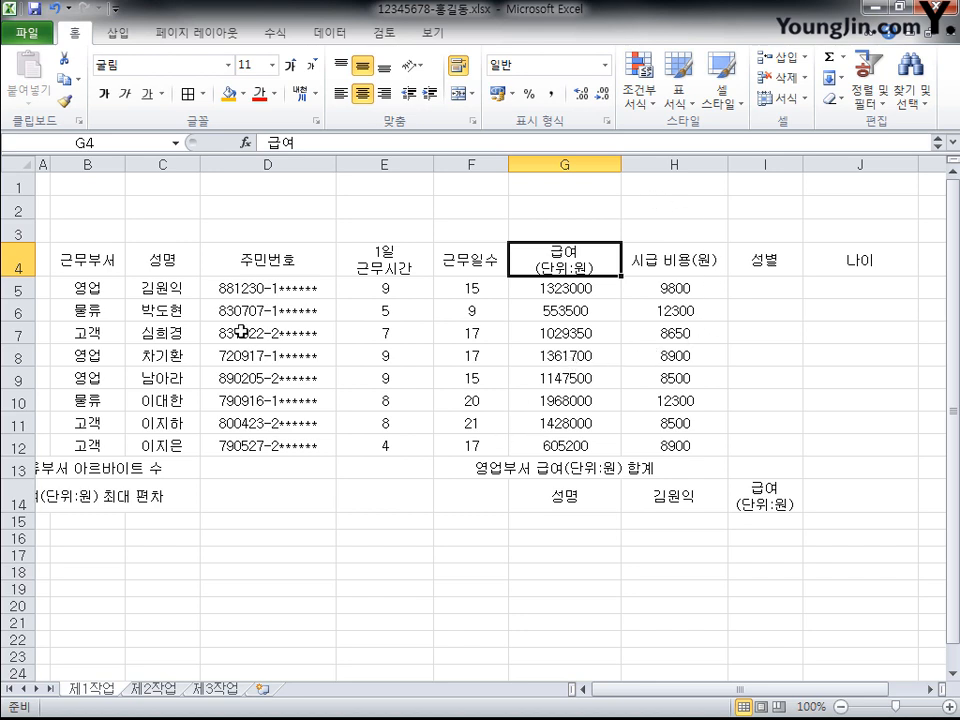
click(101, 259)
drag(101, 259, 268, 446)
drag(122, 288, 305, 447)
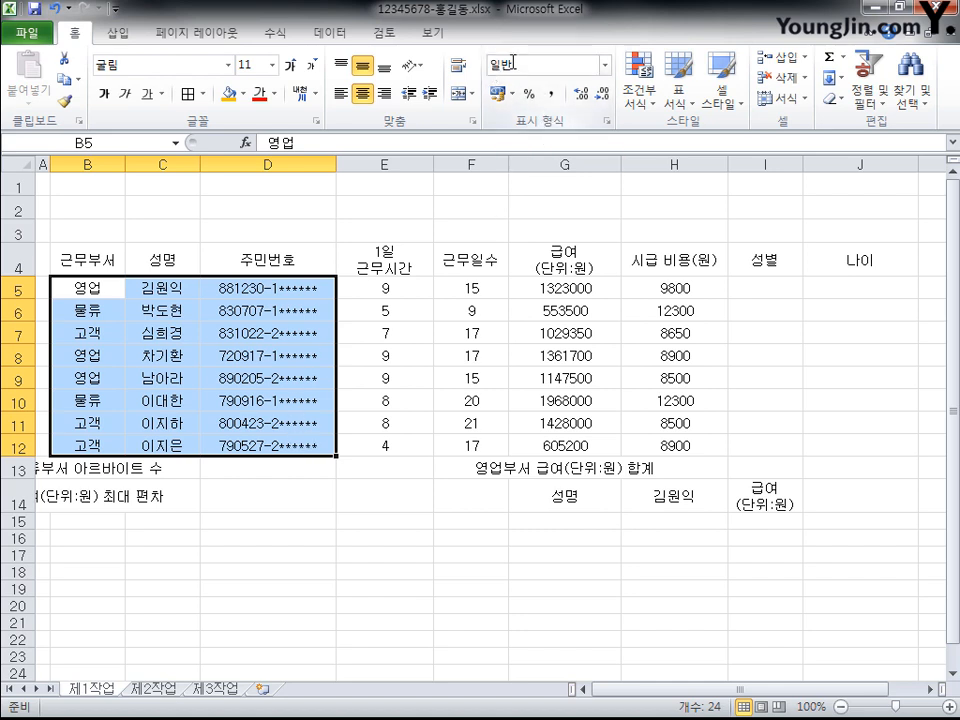
click(14, 263)
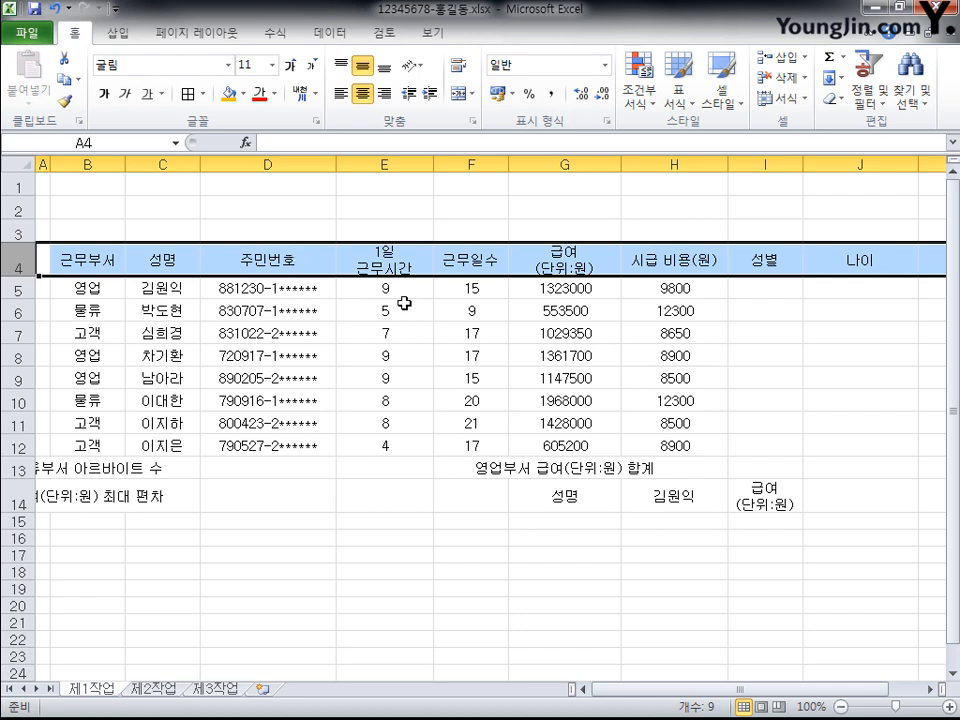
Right-align the 1일 근무시간 values in E5:E12 and apply the 숫자 number format with 0 decimals and no thousands separator.
drag(406, 289, 412, 443)
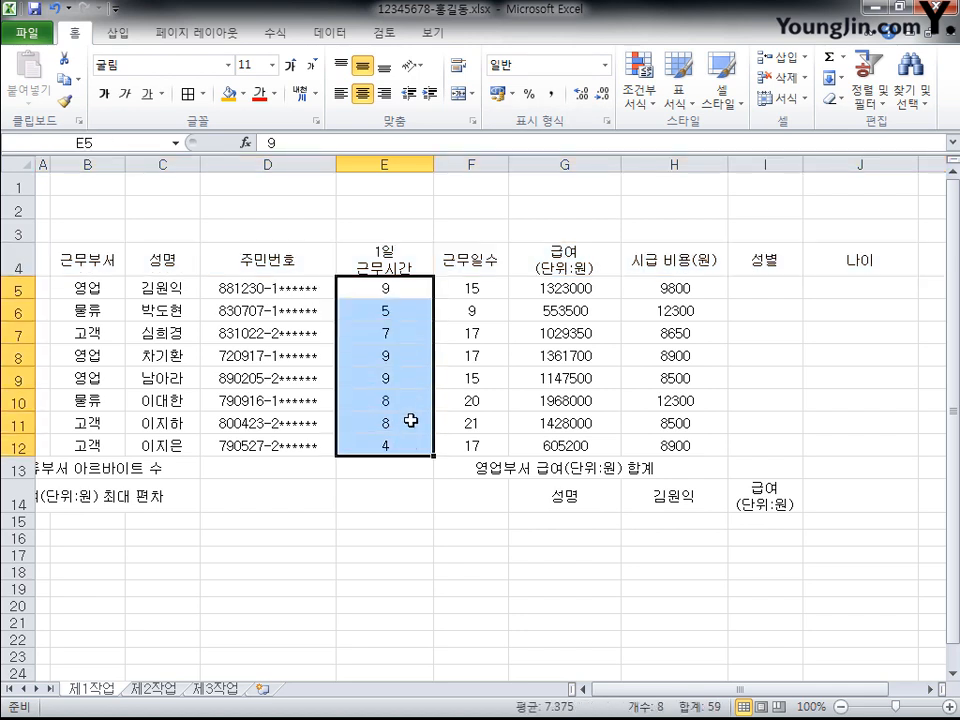
click(385, 94)
key(ctrl+1)
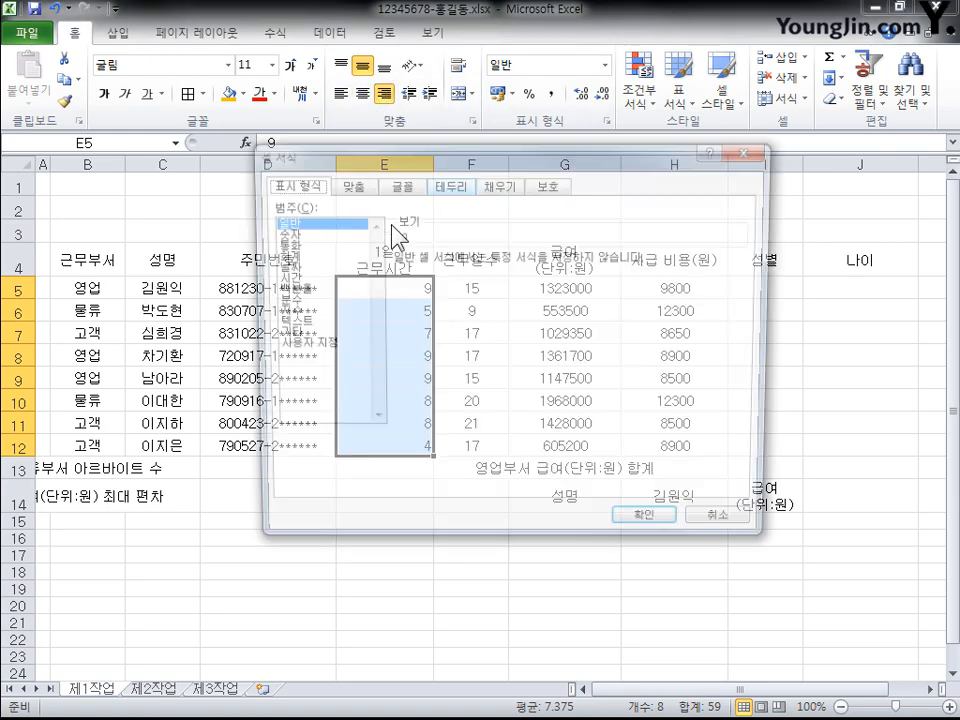
click(320, 233)
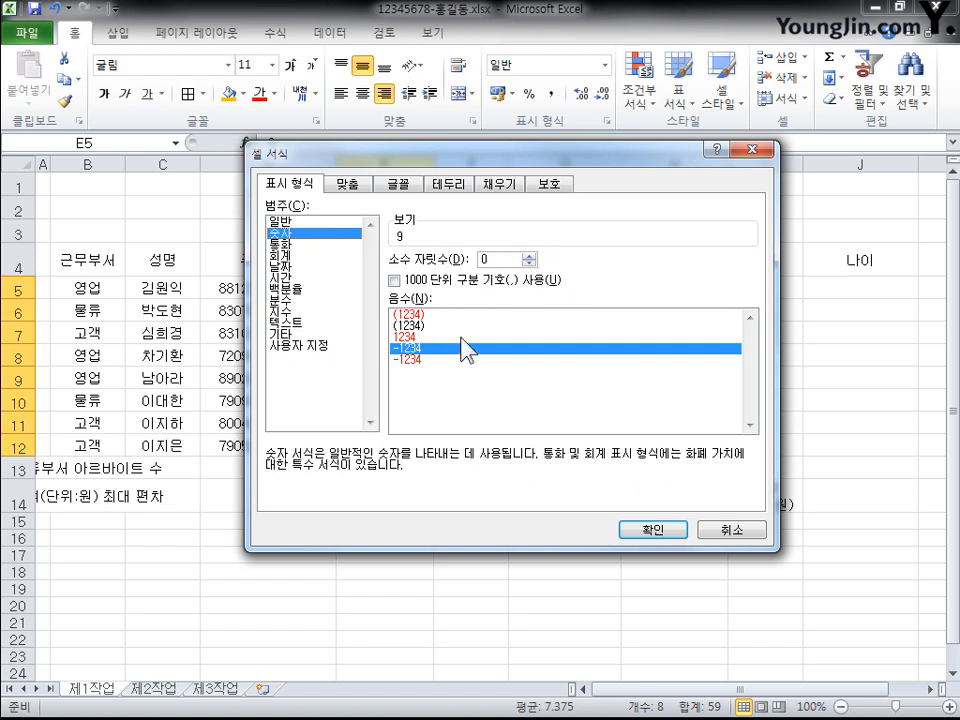
click(395, 280)
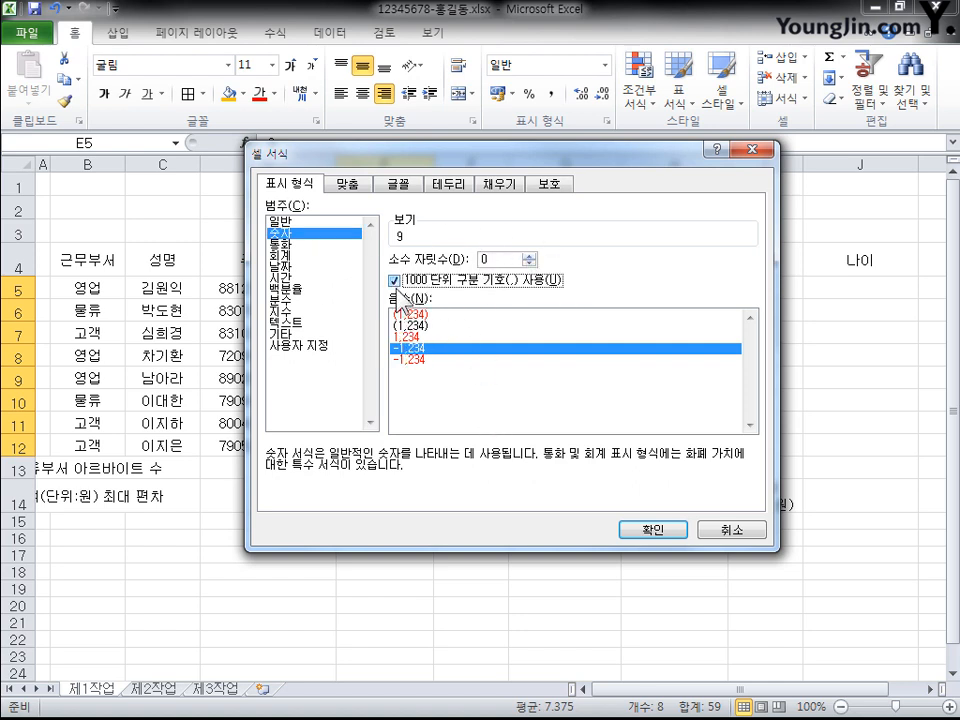
click(395, 280)
click(658, 530)
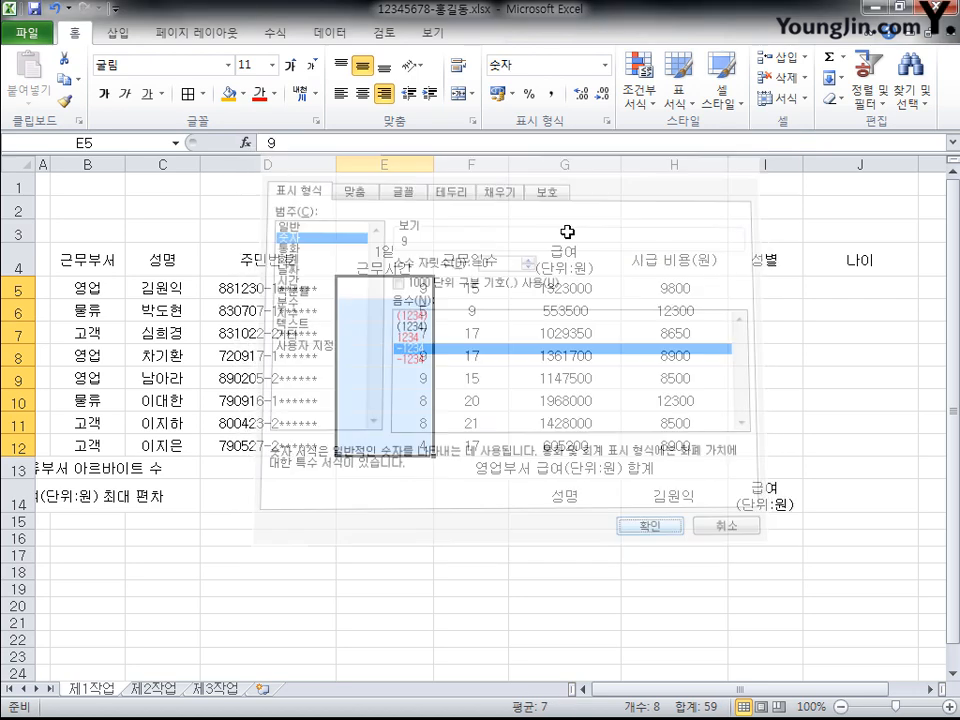
Apply the 회계 number format to the pay and hourly cost values in G5:H12, using comma style without a currency symbol.
drag(471, 288, 481, 447)
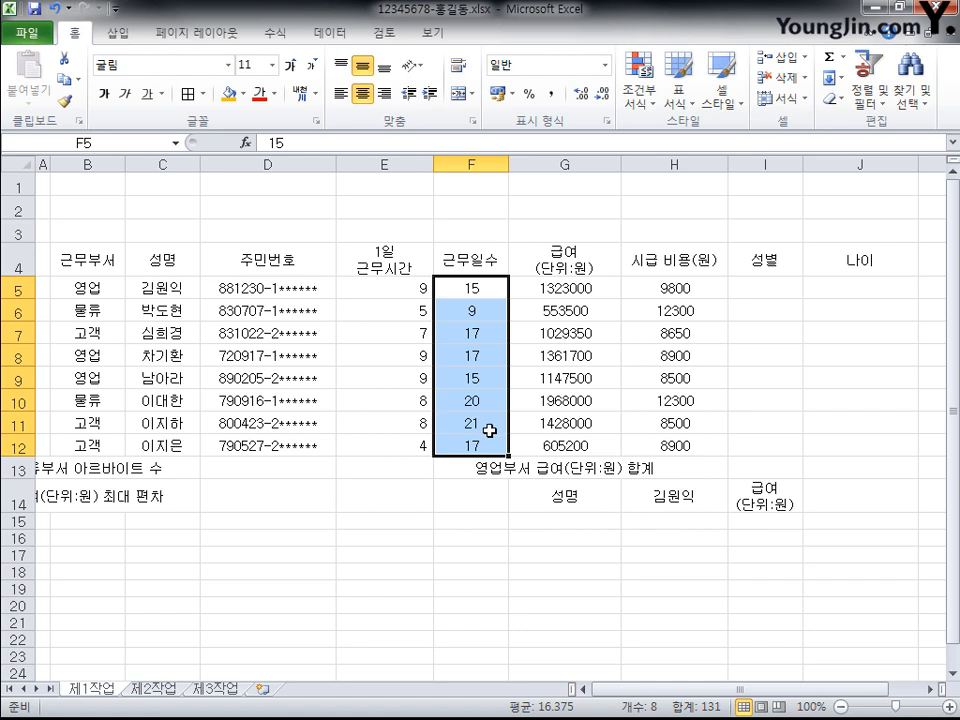
drag(588, 286, 648, 440)
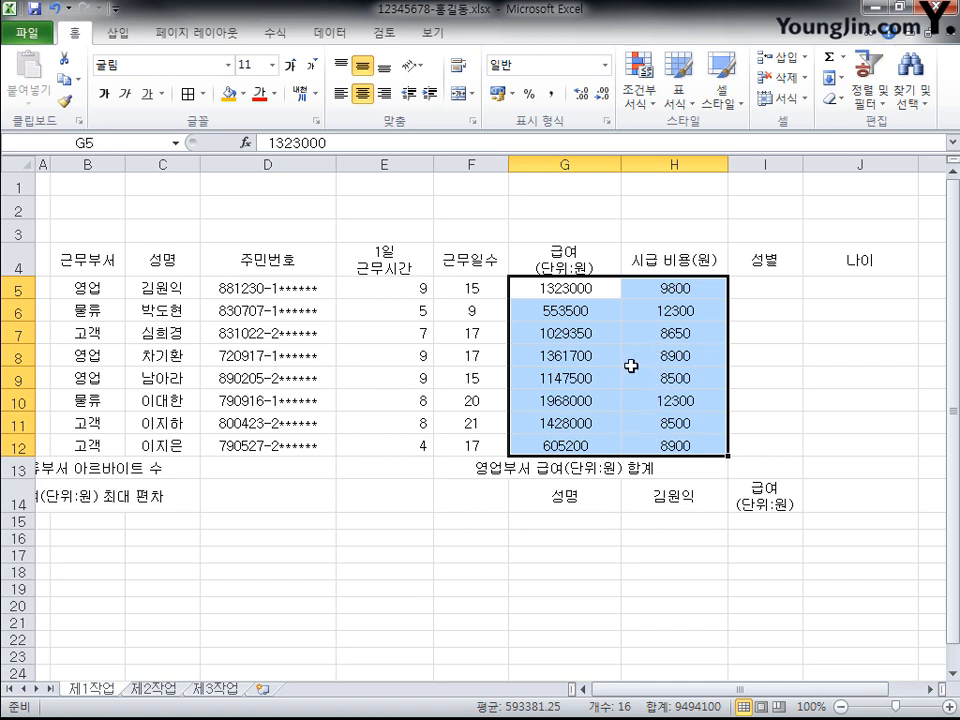
click(608, 68)
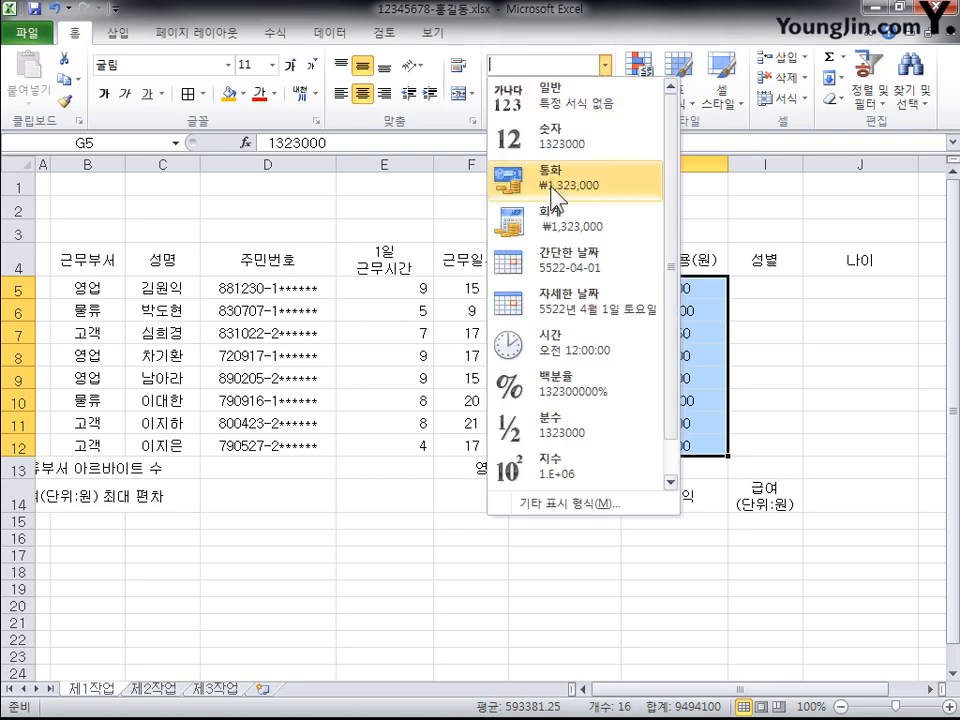
click(574, 236)
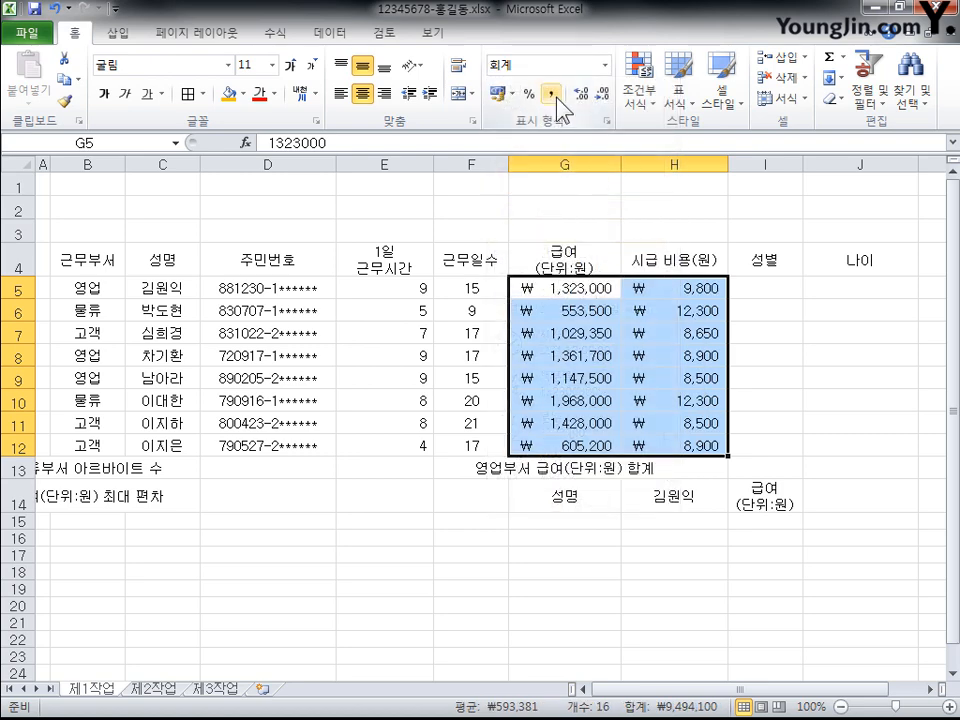
click(556, 97)
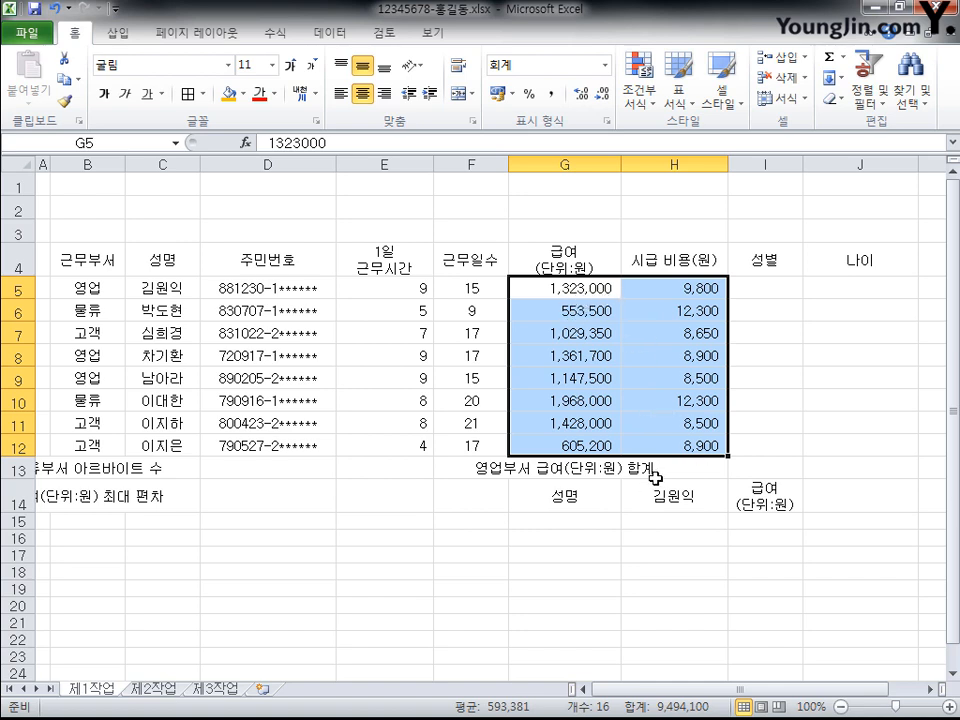
Apply the 숫자 number format with 0 decimals and no thousands separator to the 나이 cells J5:J12.
click(774, 289)
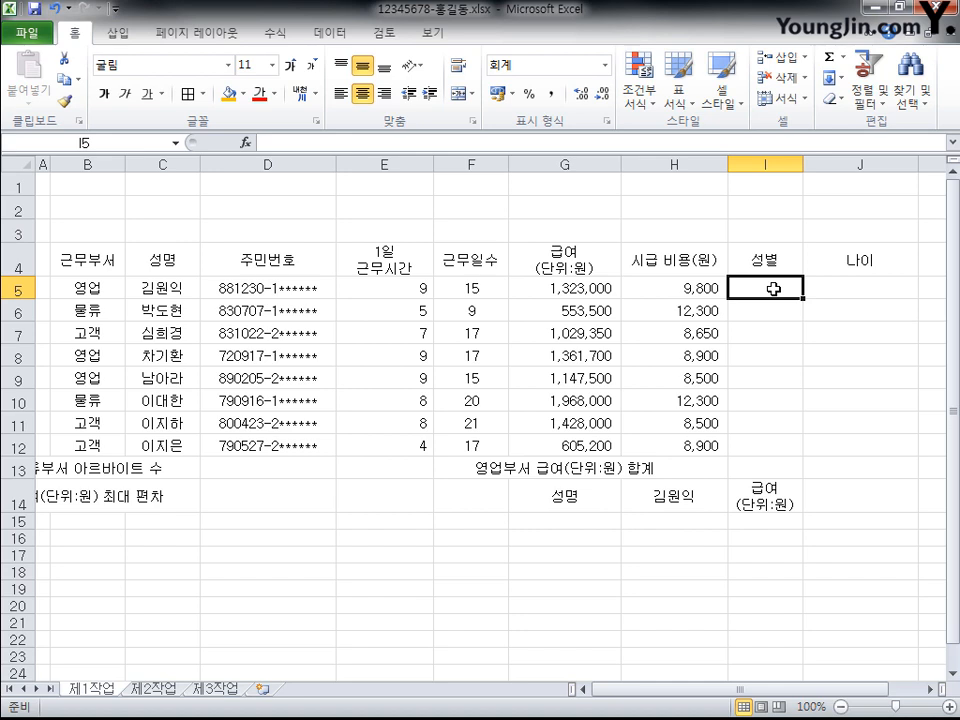
drag(774, 289, 801, 449)
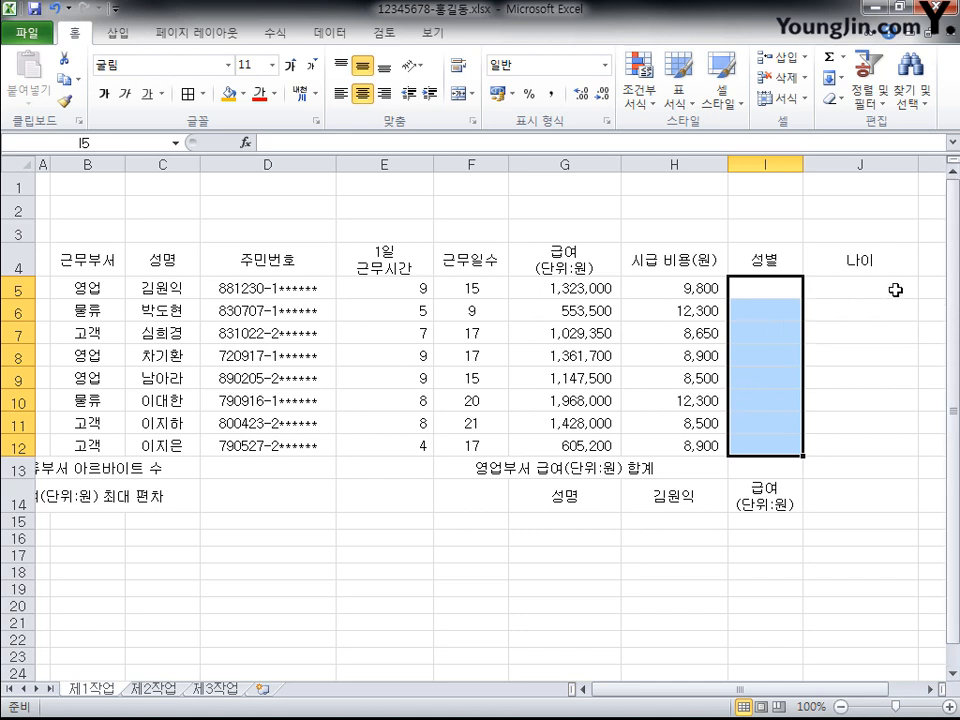
drag(896, 287, 909, 450)
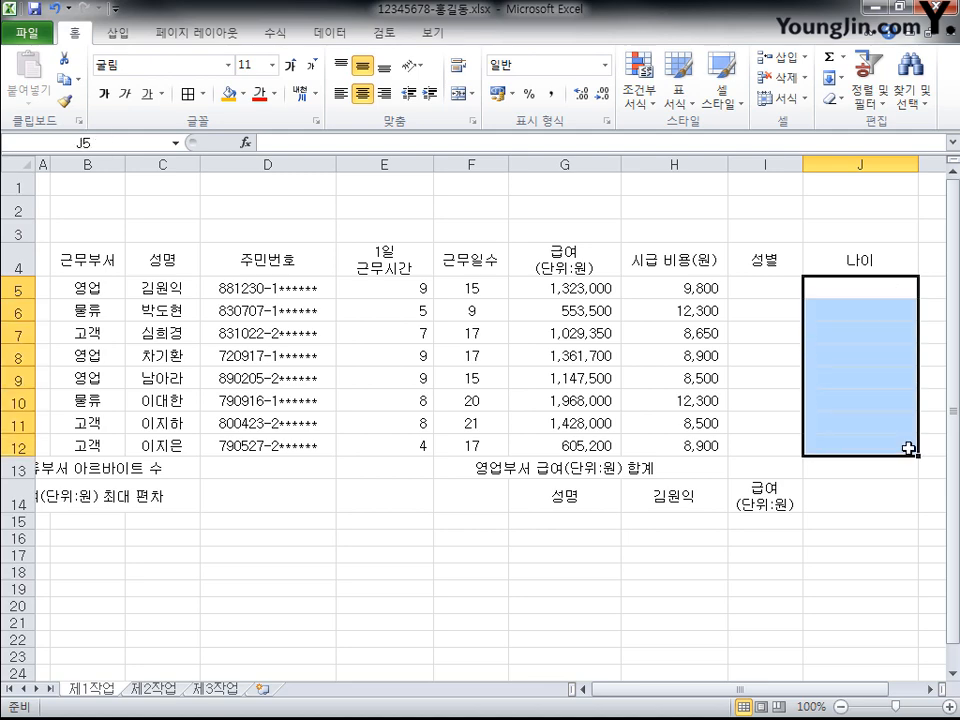
key(ctrl+1)
click(312, 234)
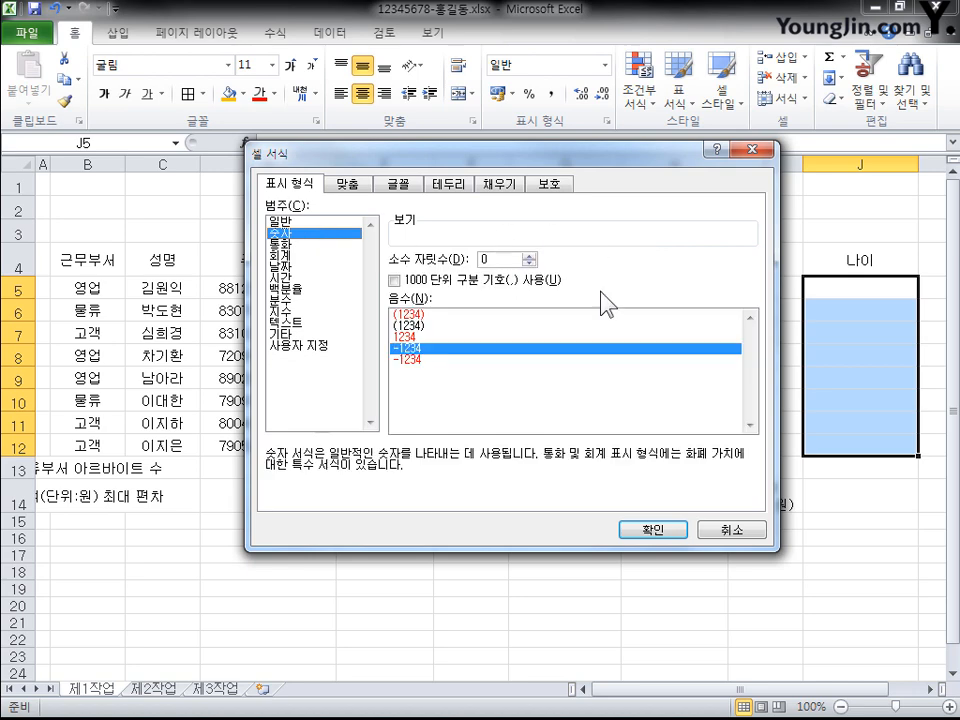
click(676, 536)
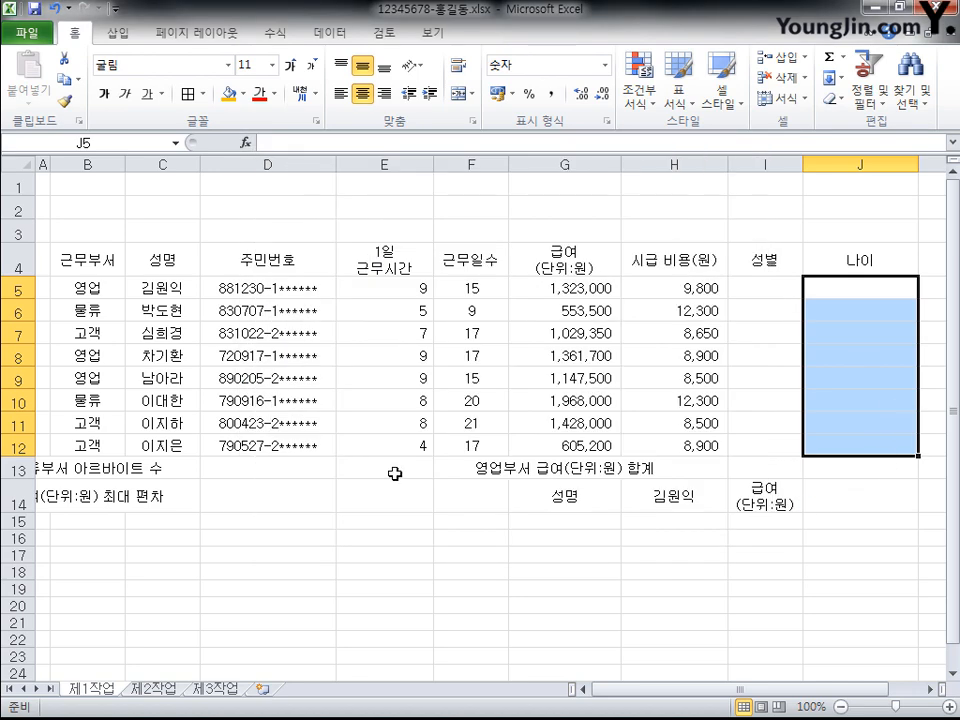
Apply the 숫자 number format with 0 decimals to cell E13, beside the 물류부서 아르바이트 수 label.
click(395, 473)
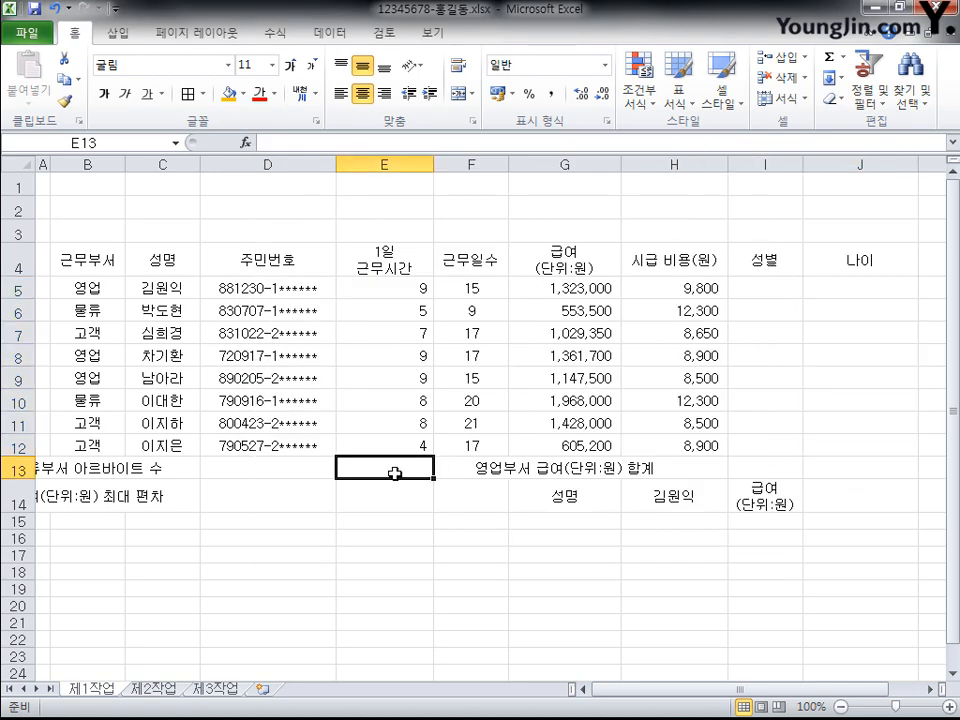
key(ctrl+1)
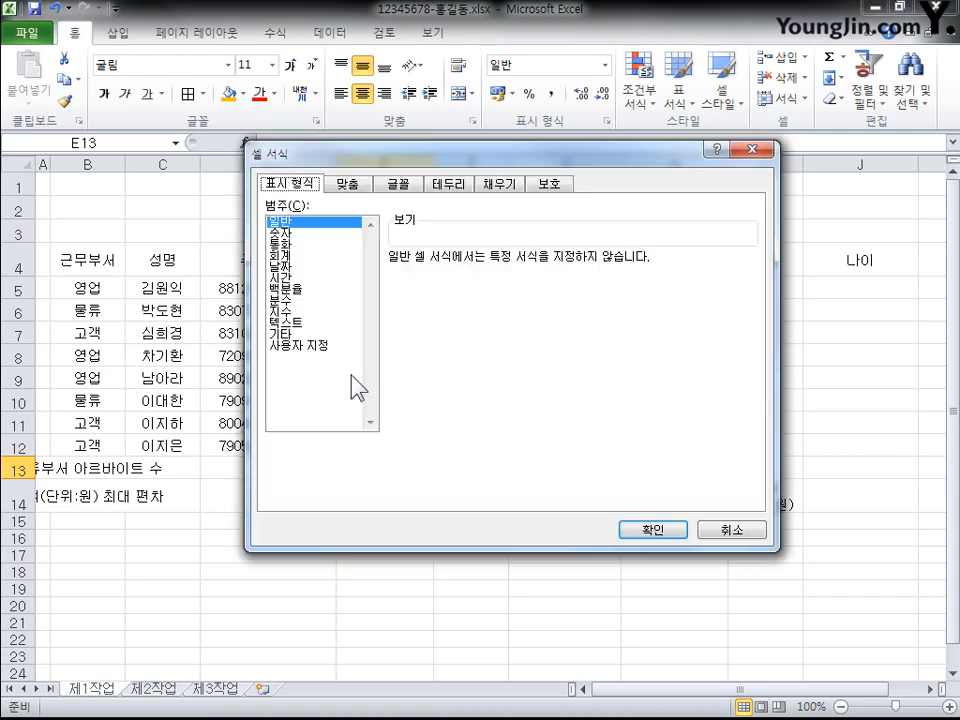
click(330, 234)
click(660, 530)
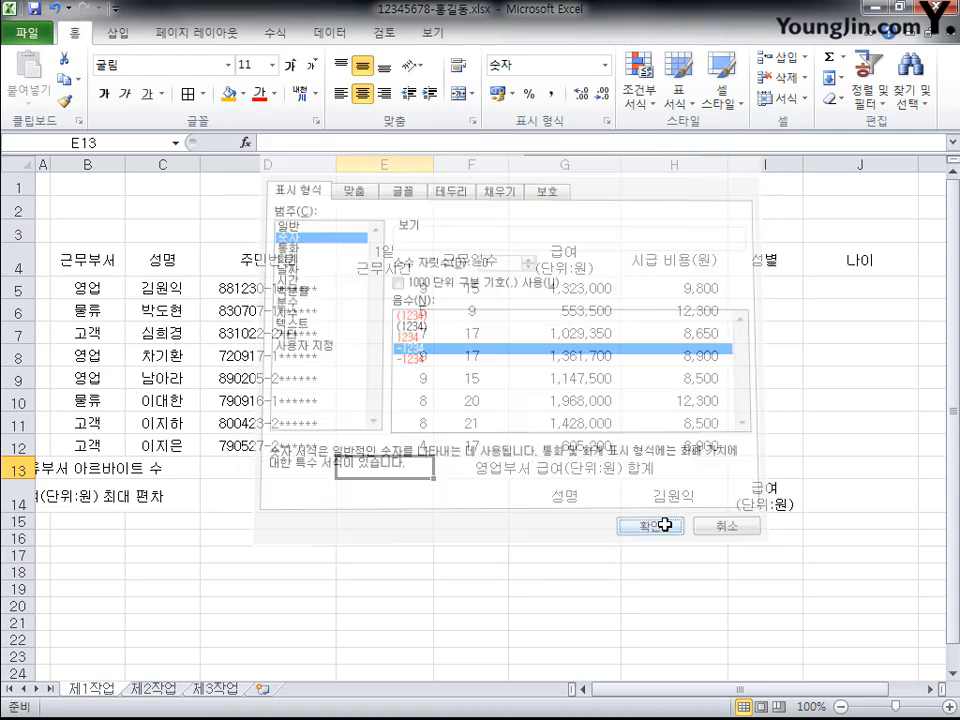
Apply the 회계 number format to the summary result cells E14, J13 and J14 together.
click(408, 503)
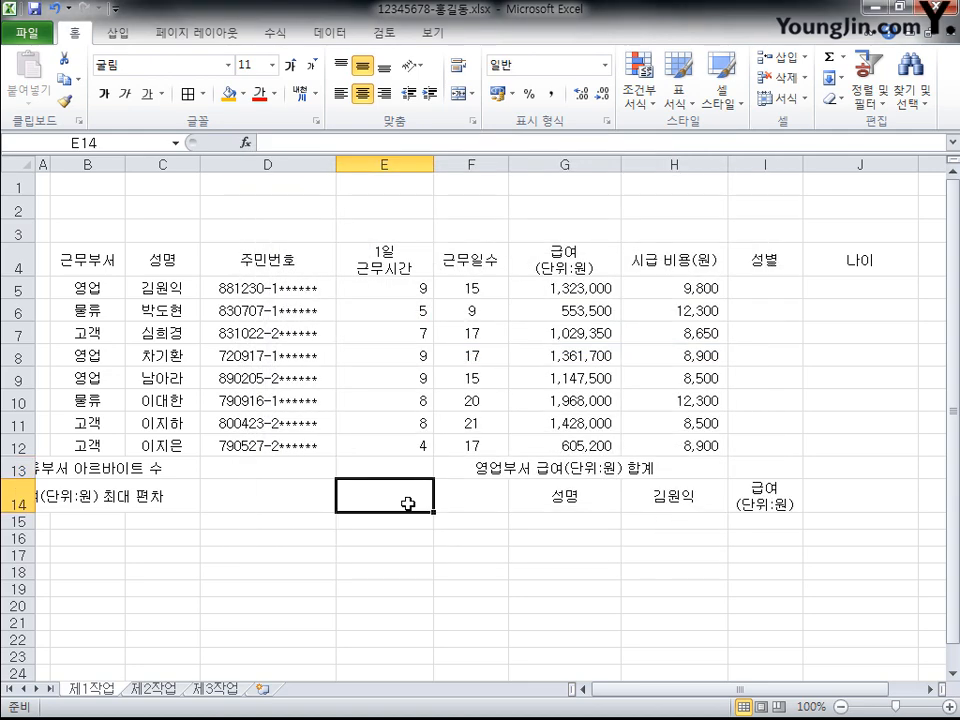
ctrl+click(872, 471)
ctrl+click(880, 497)
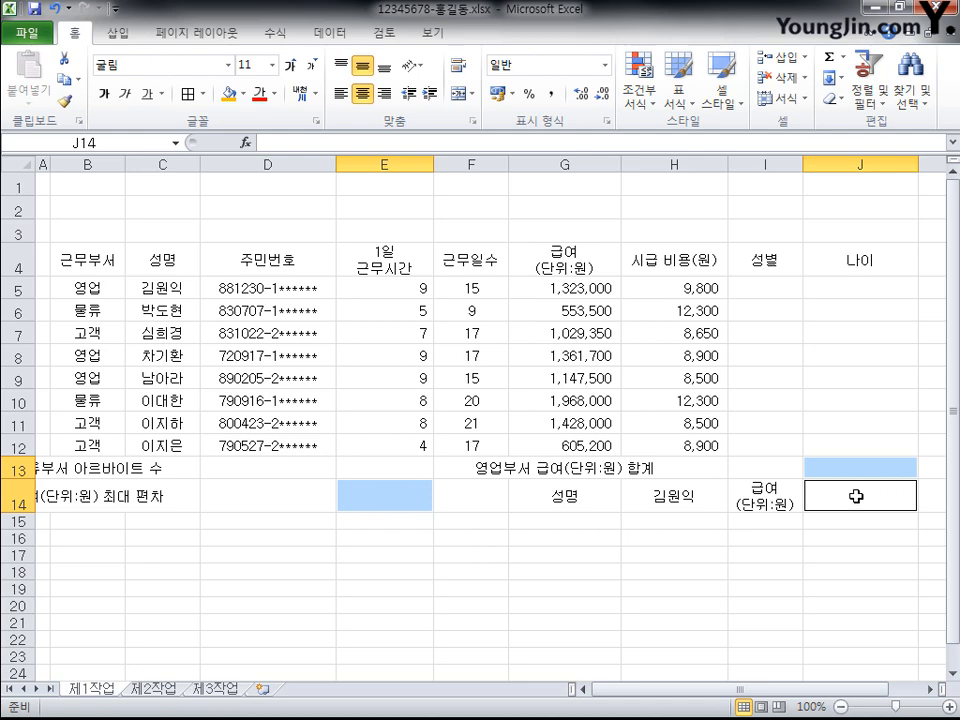
click(605, 66)
click(566, 210)
Right-align all numeric cells together: E5:H12, J5:J12, E13:E14 and J13:J14.
ctrl+click(410, 468)
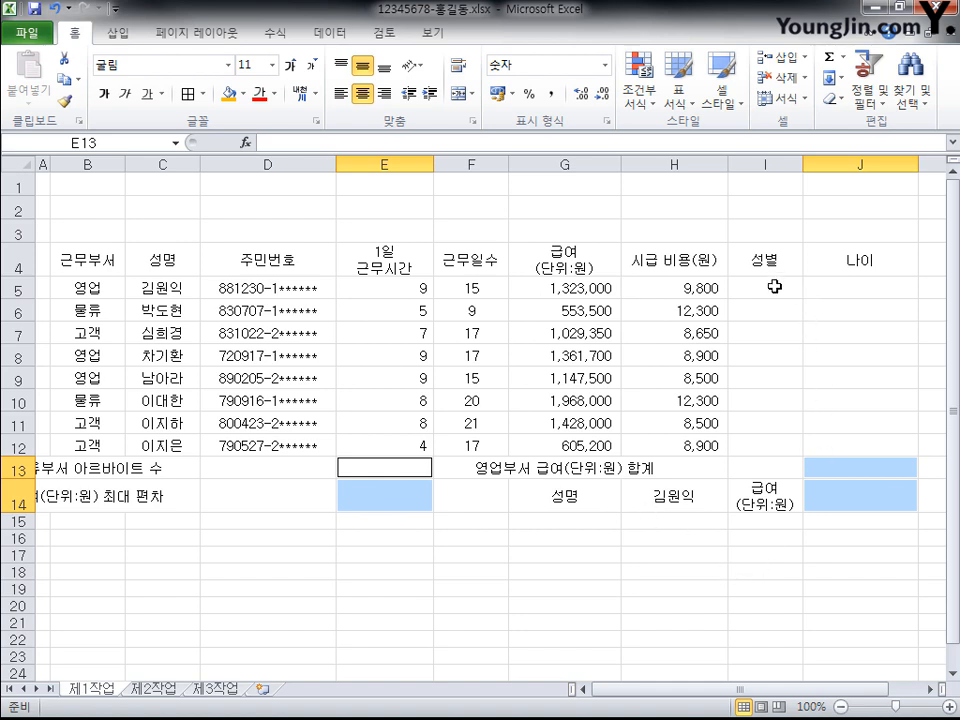
drag(859, 286, 873, 432)
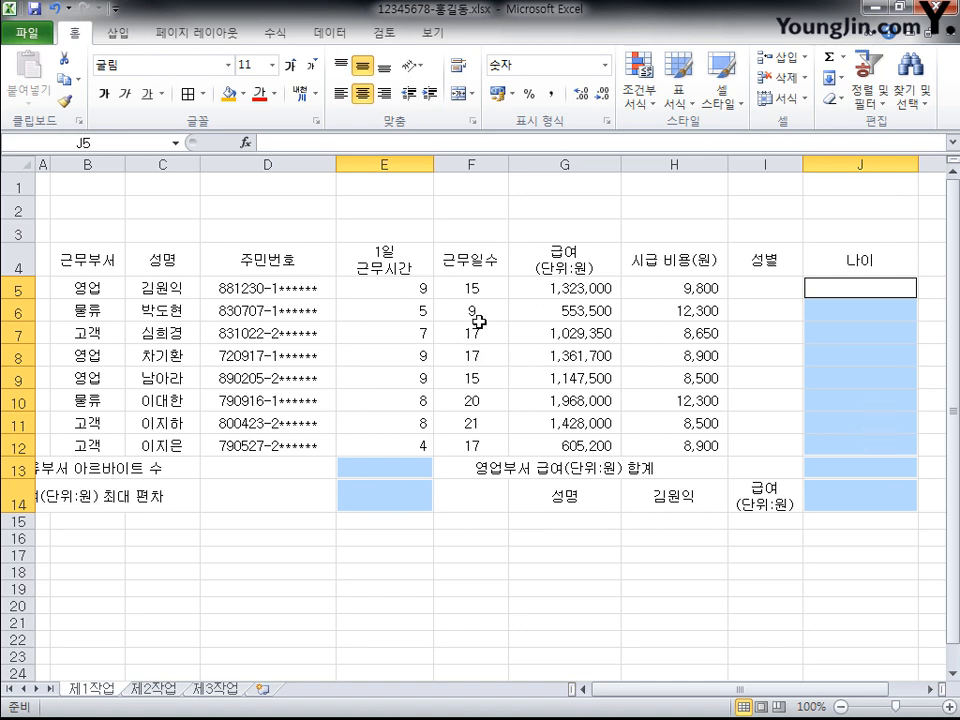
drag(403, 291, 670, 434)
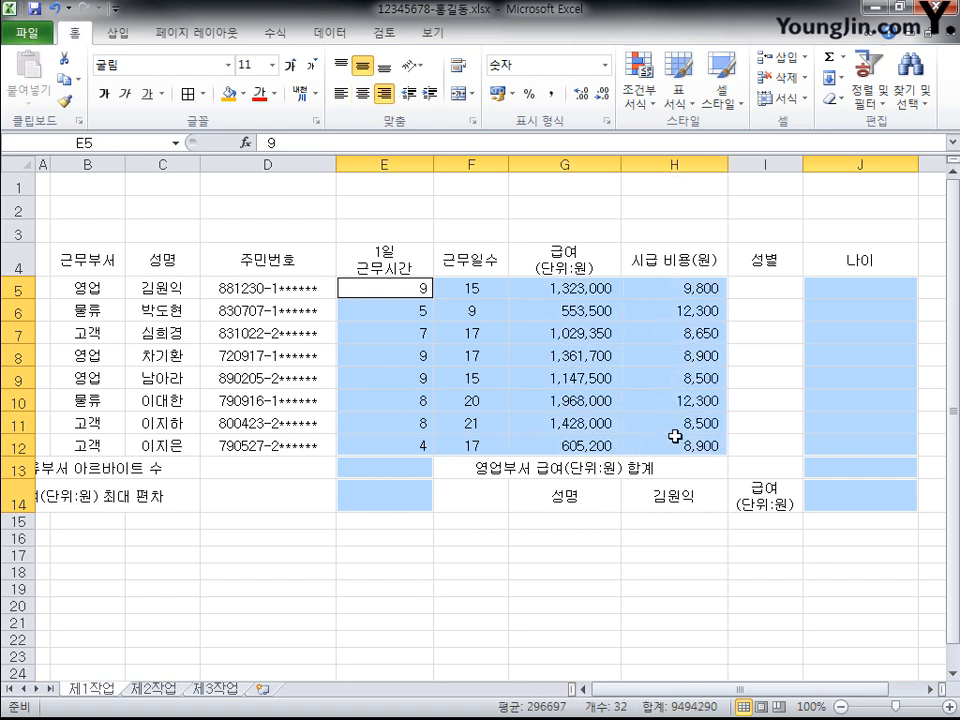
click(384, 94)
click(384, 94)
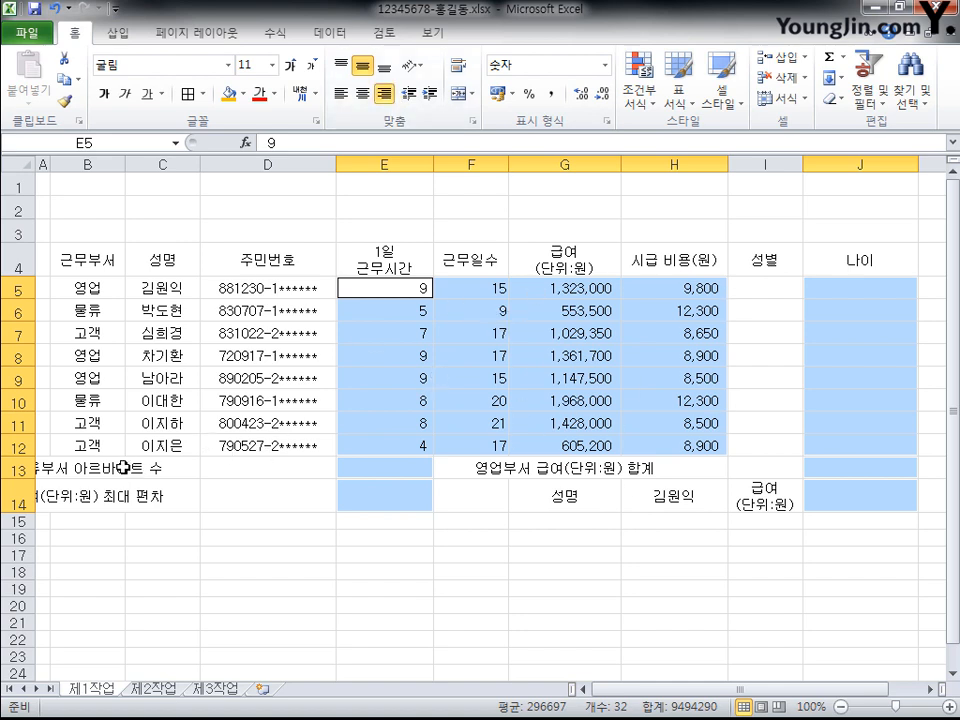
Merge and center B13:D13 for the 물류부서 아르바이트 수 label and B14:D14 for the 급여(단위:원) 최대 편차 label.
drag(125, 467, 317, 463)
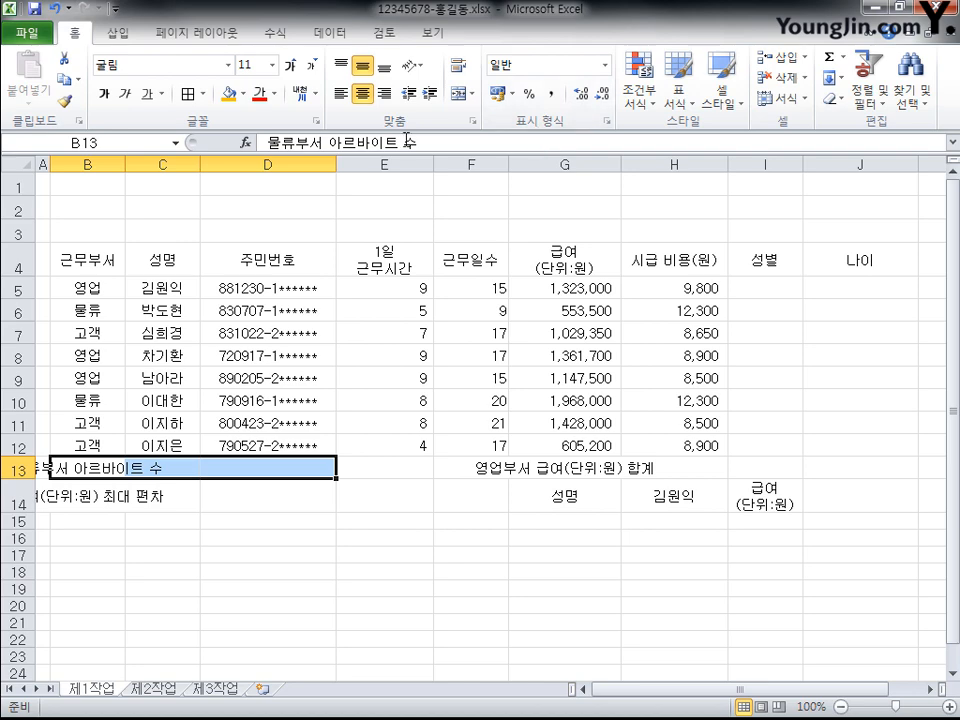
click(471, 93)
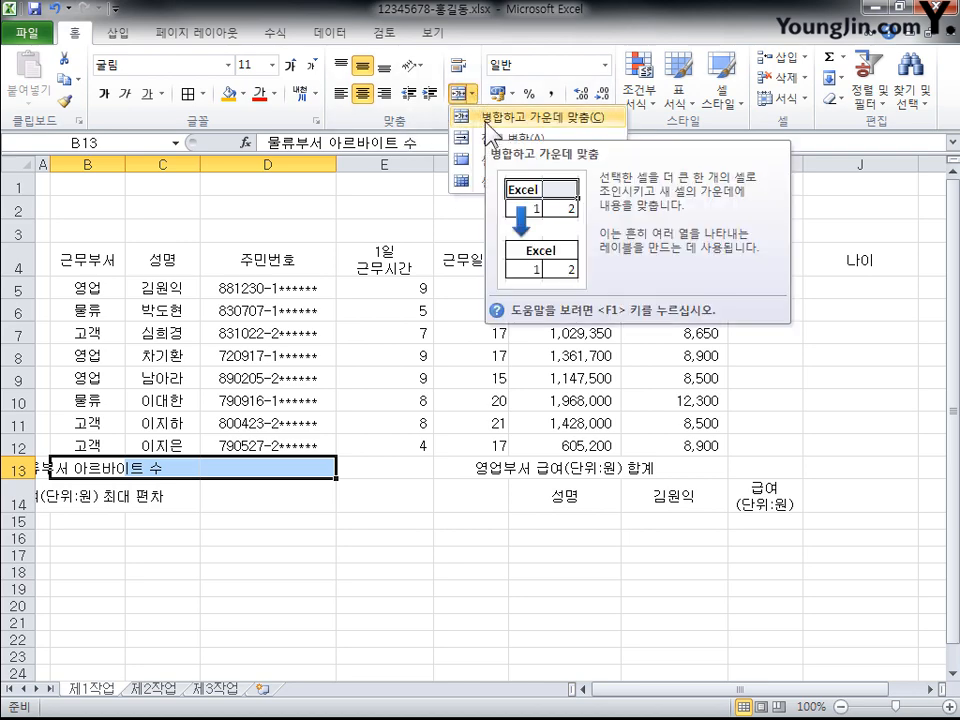
click(486, 116)
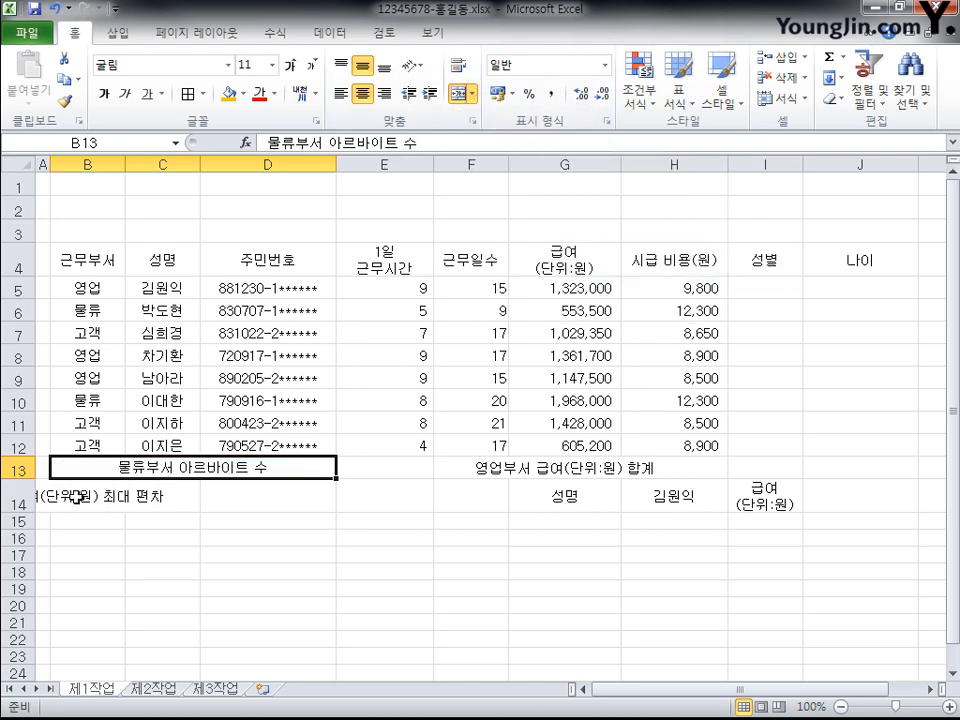
drag(97, 495, 272, 497)
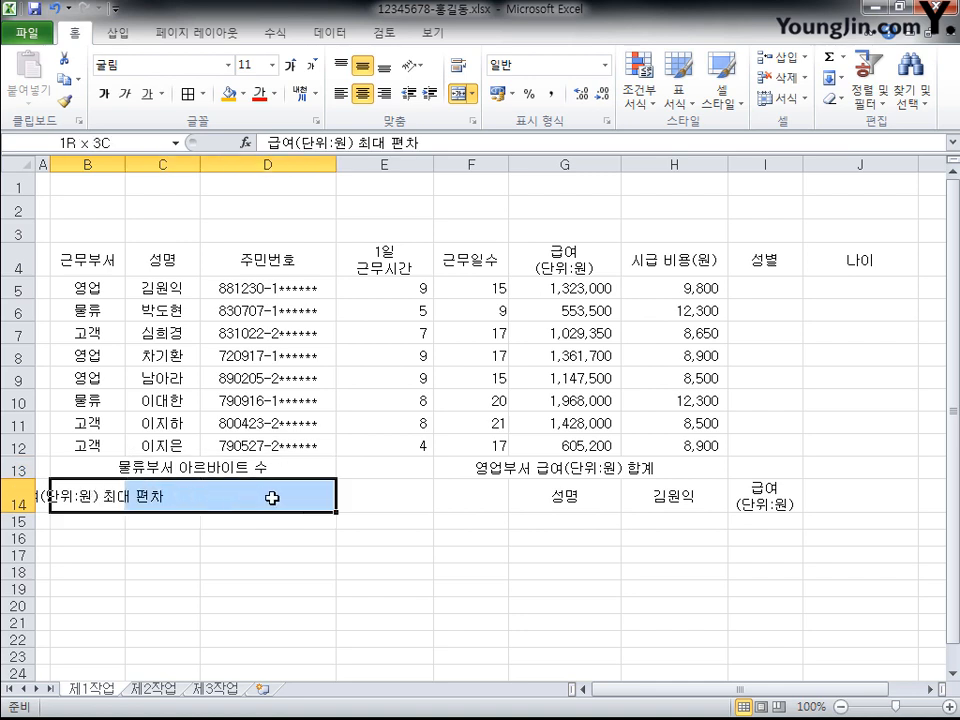
click(461, 94)
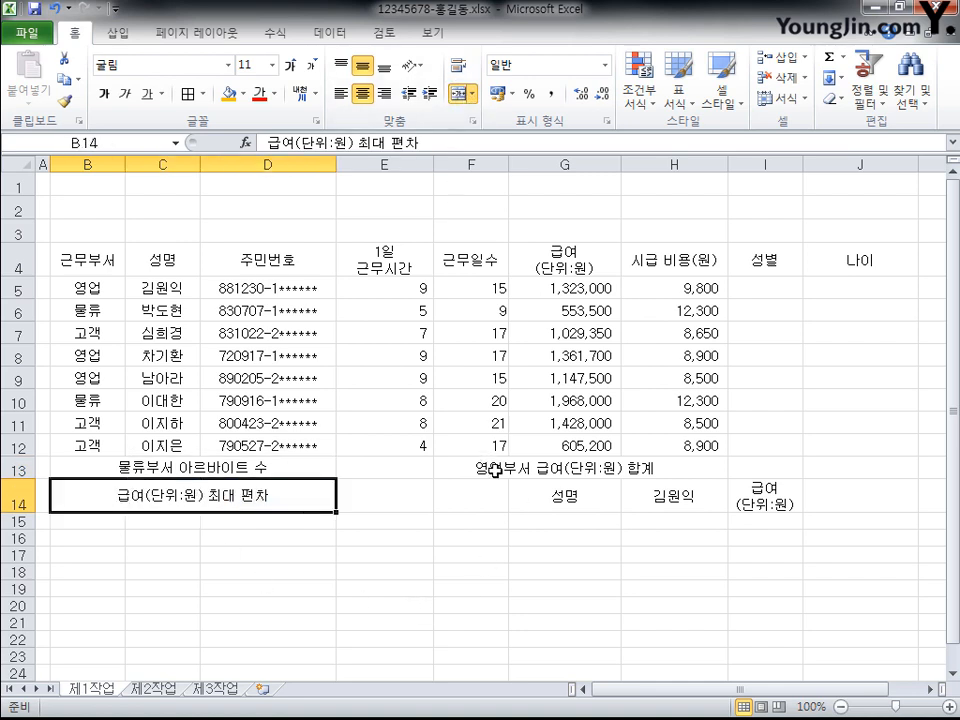
Merge and center G13:I13 for the 영업부서 급여(단위:원) 합계 label, and the empty cells F13:F14.
drag(494, 468, 650, 468)
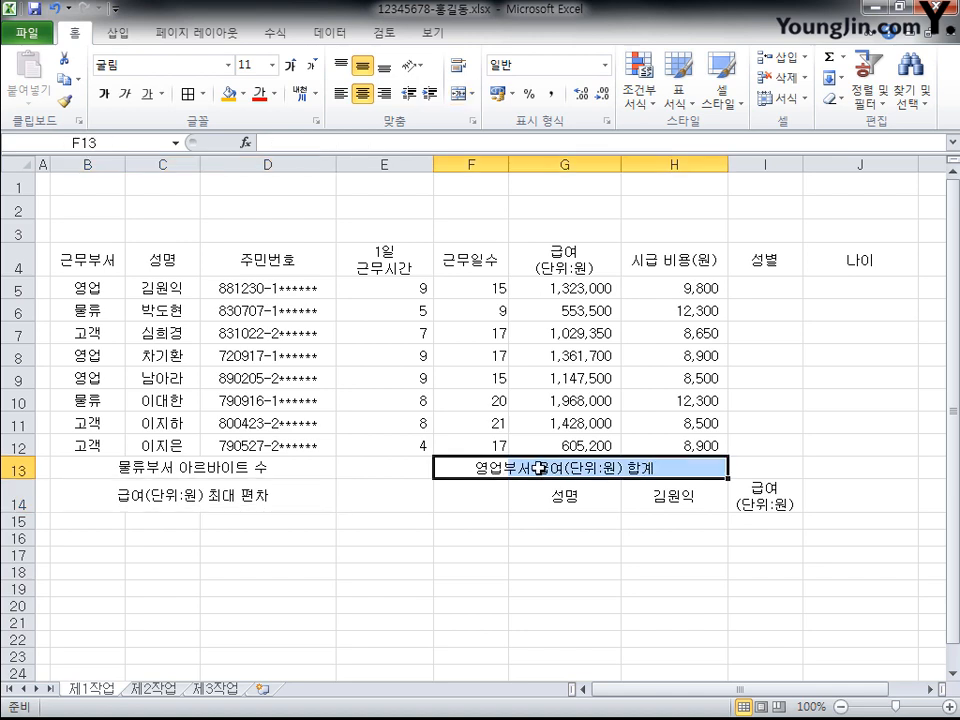
drag(543, 468, 730, 468)
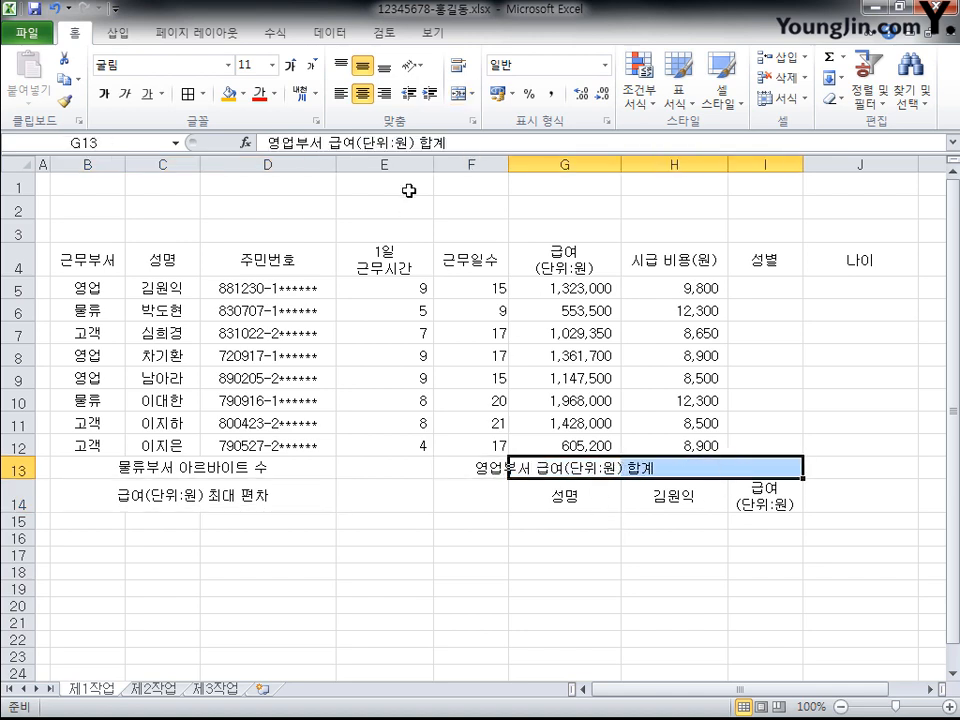
click(462, 95)
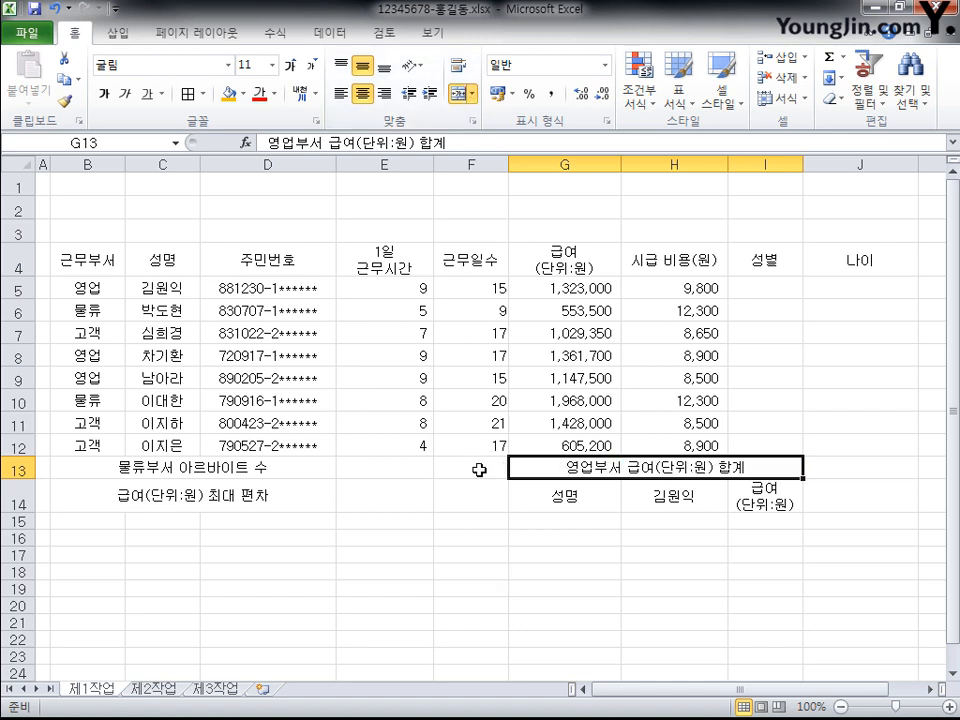
drag(479, 465, 479, 495)
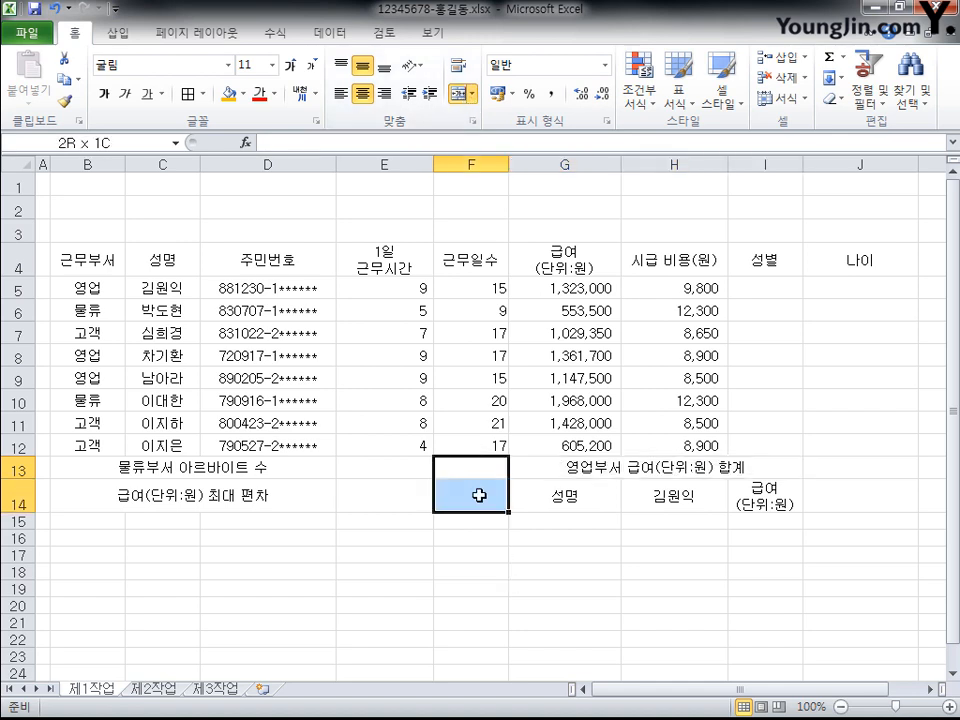
click(463, 95)
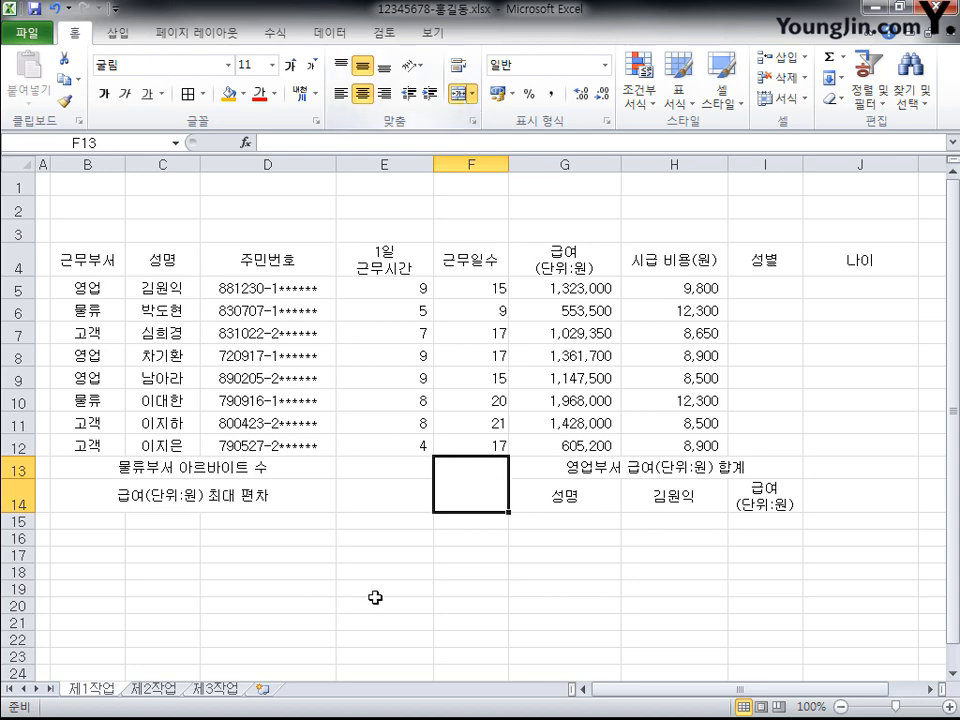
Fill the merged F13:F14 cell with both diagonal borders so they form an X.
key(ctrl+1)
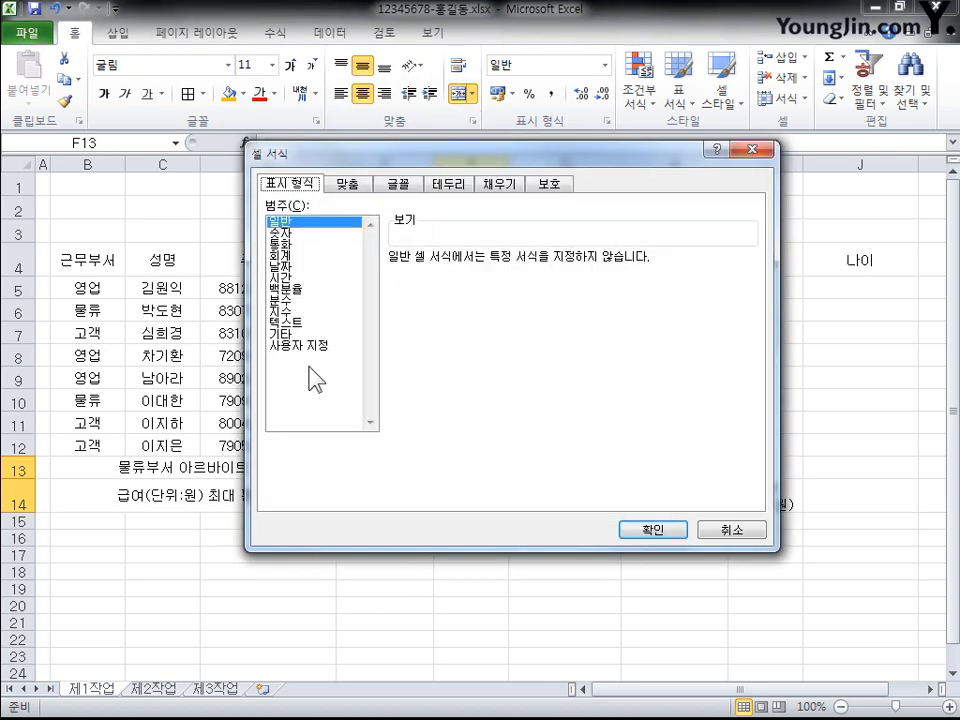
click(437, 183)
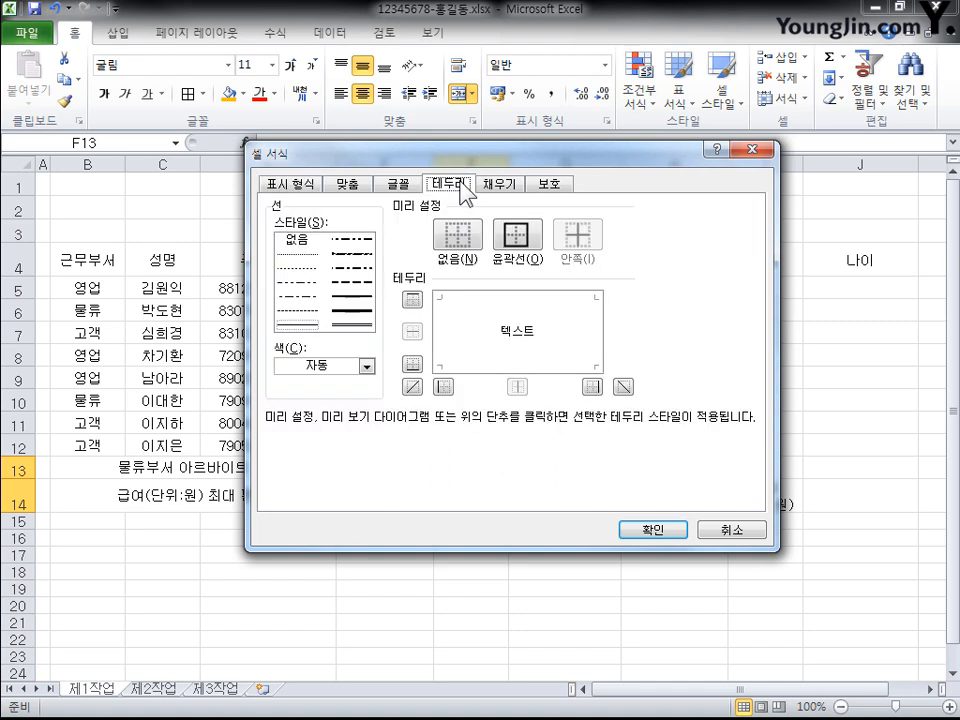
click(412, 387)
click(621, 387)
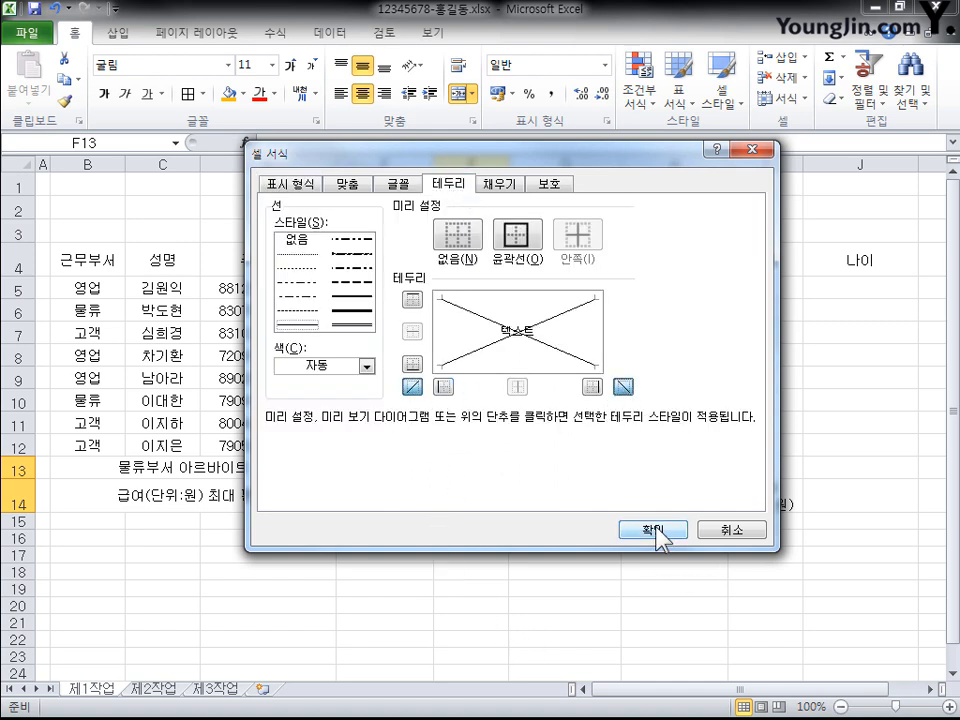
click(655, 530)
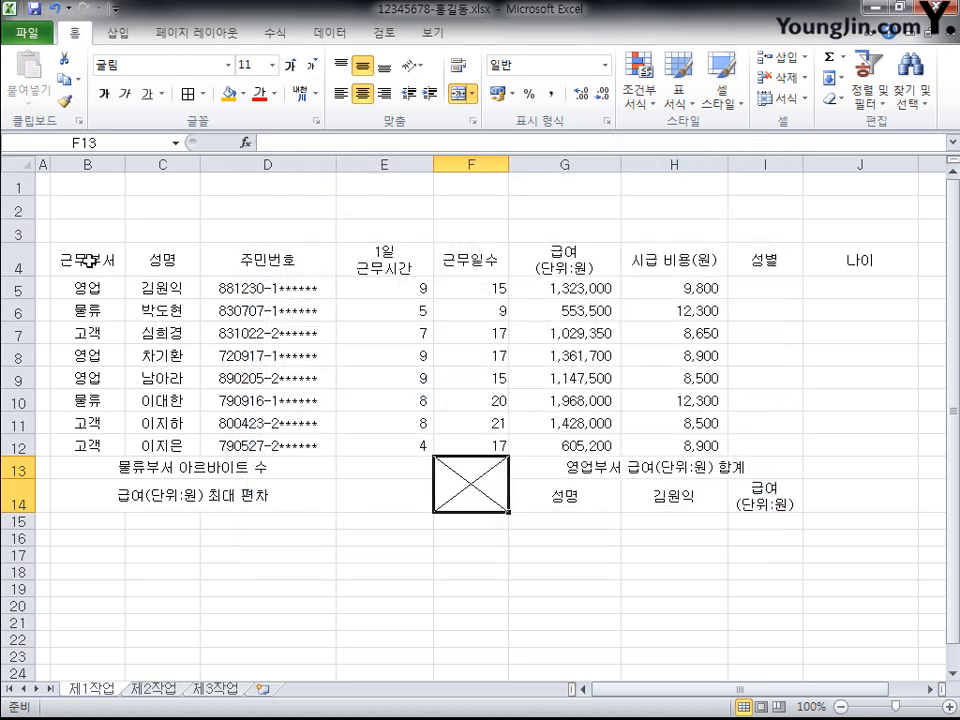
Apply all borders (모든 테두리) to the table B4:J14, plus a thick box border (굵은 상자 테두리) around it.
drag(89, 261, 837, 440)
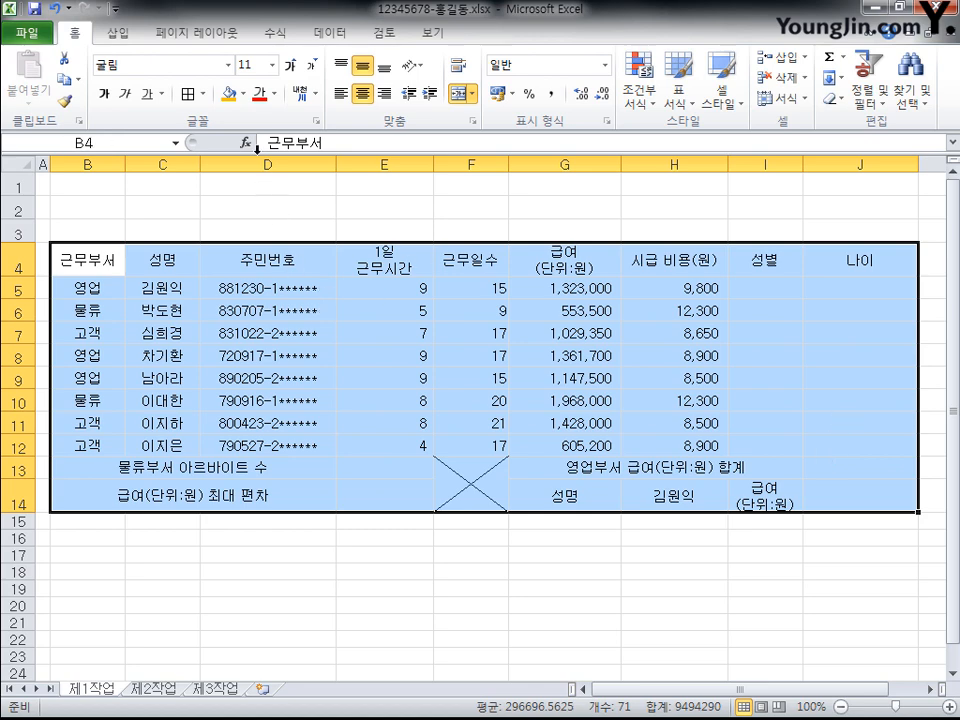
click(205, 93)
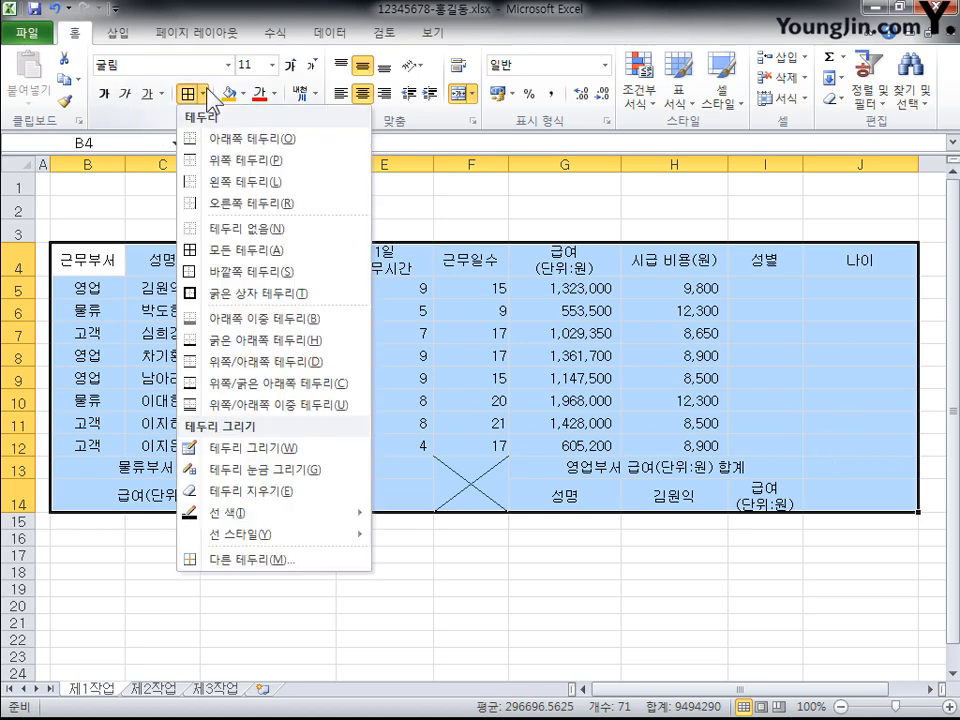
click(275, 268)
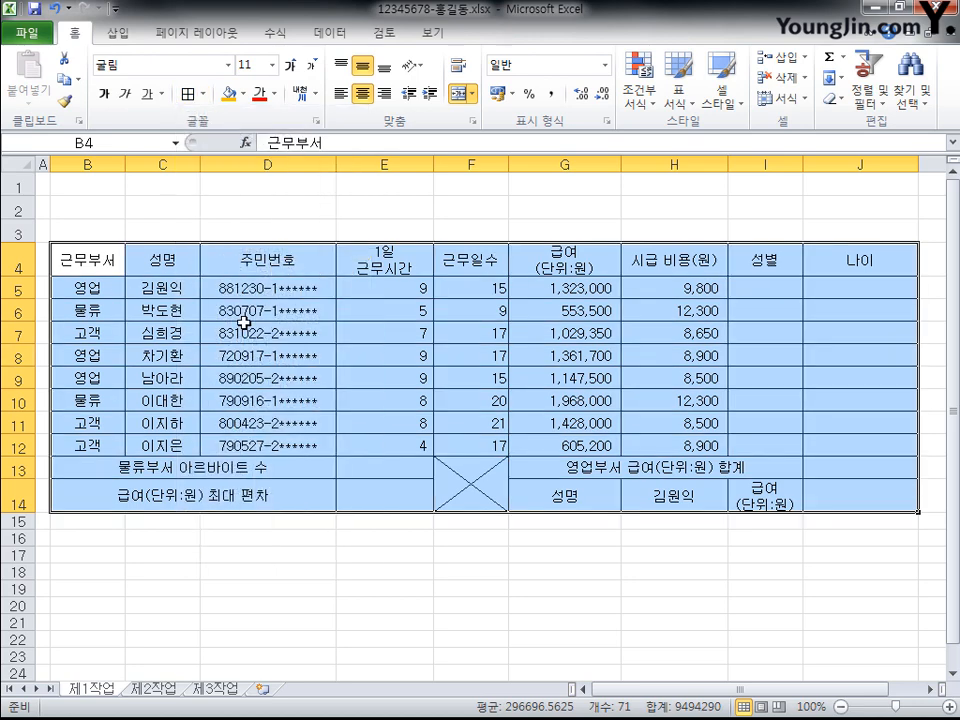
click(205, 94)
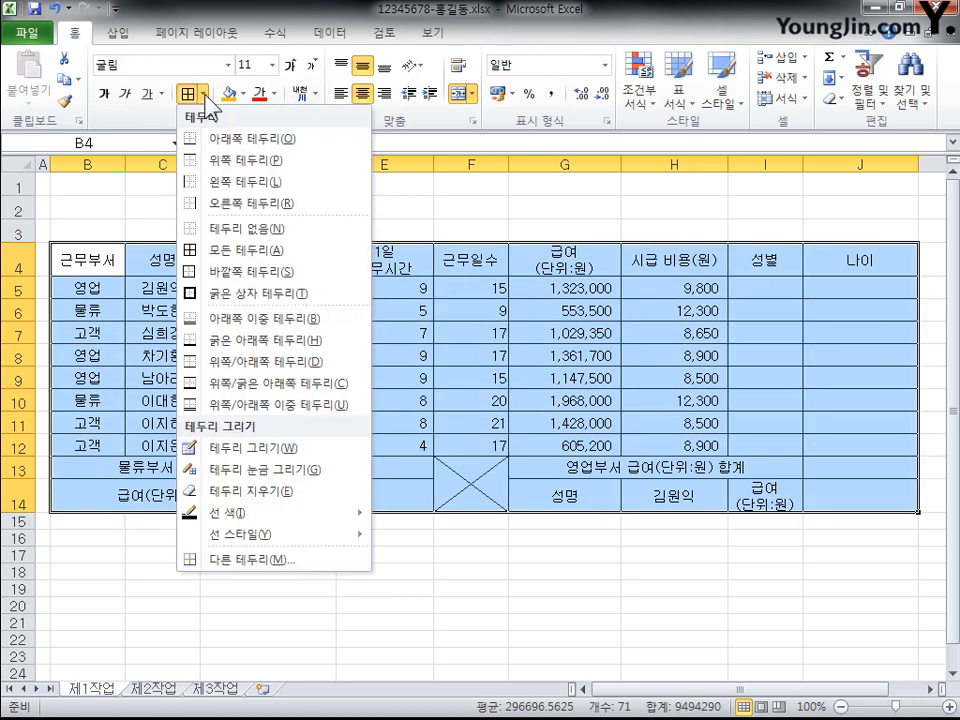
click(269, 300)
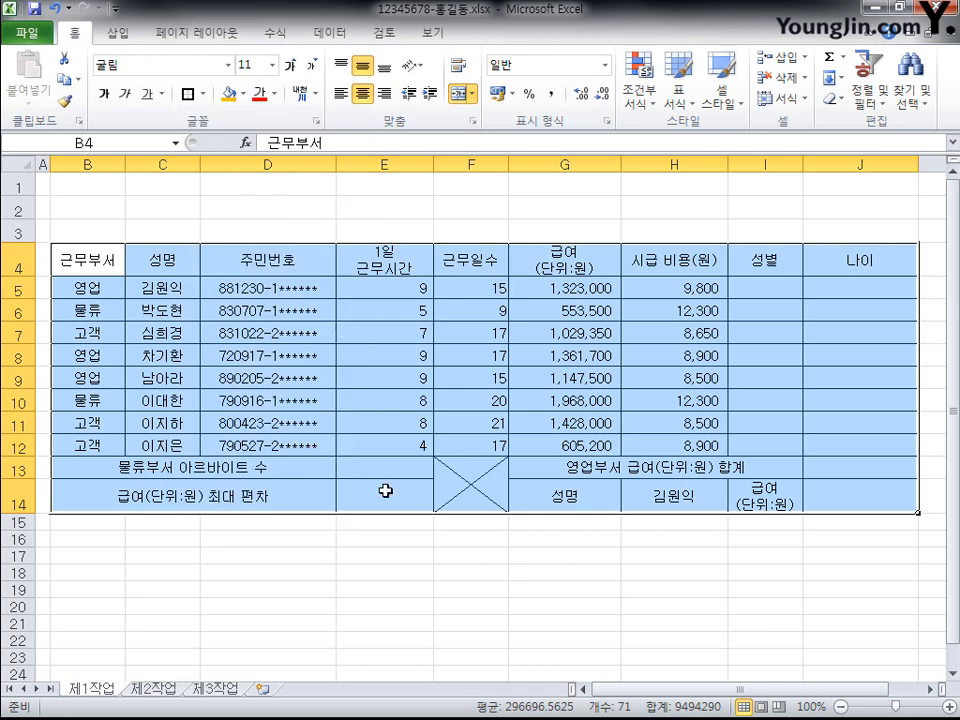
Outline the data rows B5:J12 with a thick box border (굵은 상자 테두리).
drag(100, 287, 892, 447)
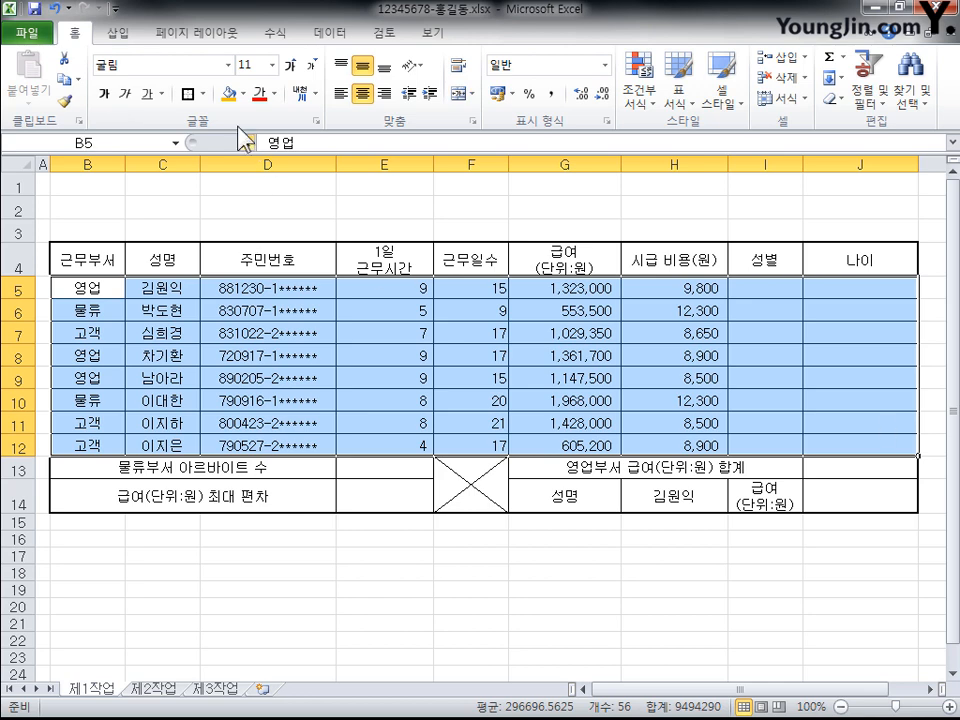
click(204, 94)
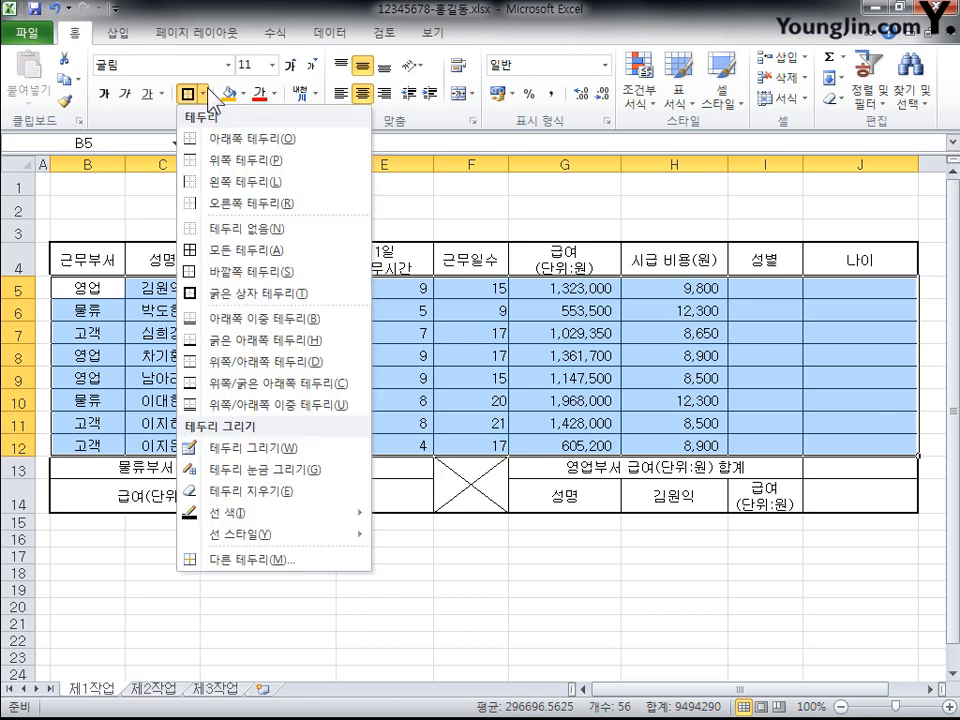
click(290, 294)
click(364, 537)
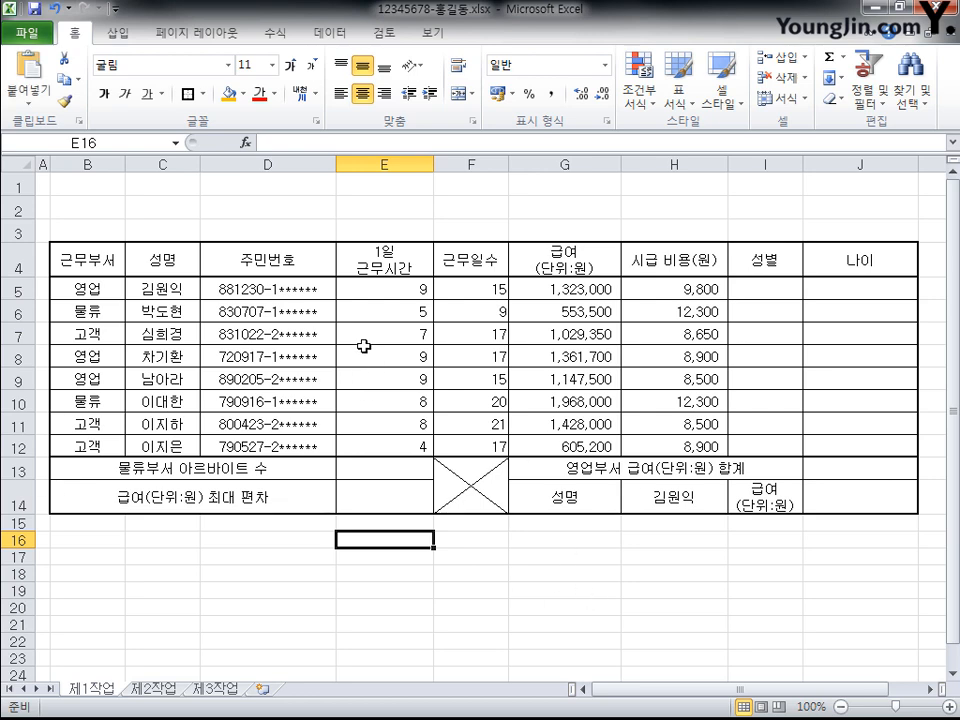
Draw a 순서도: 카드 shape about 15.11 by 1.46 cm across B1:G3, containing the text 11월 아르바이트 비용 현황.
click(117, 32)
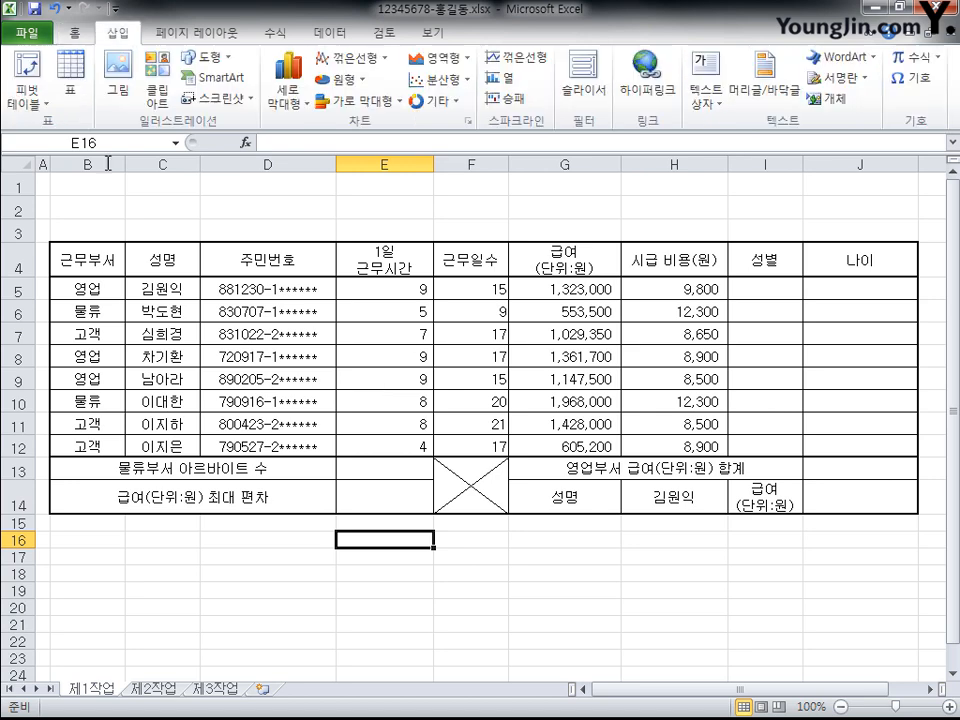
click(228, 58)
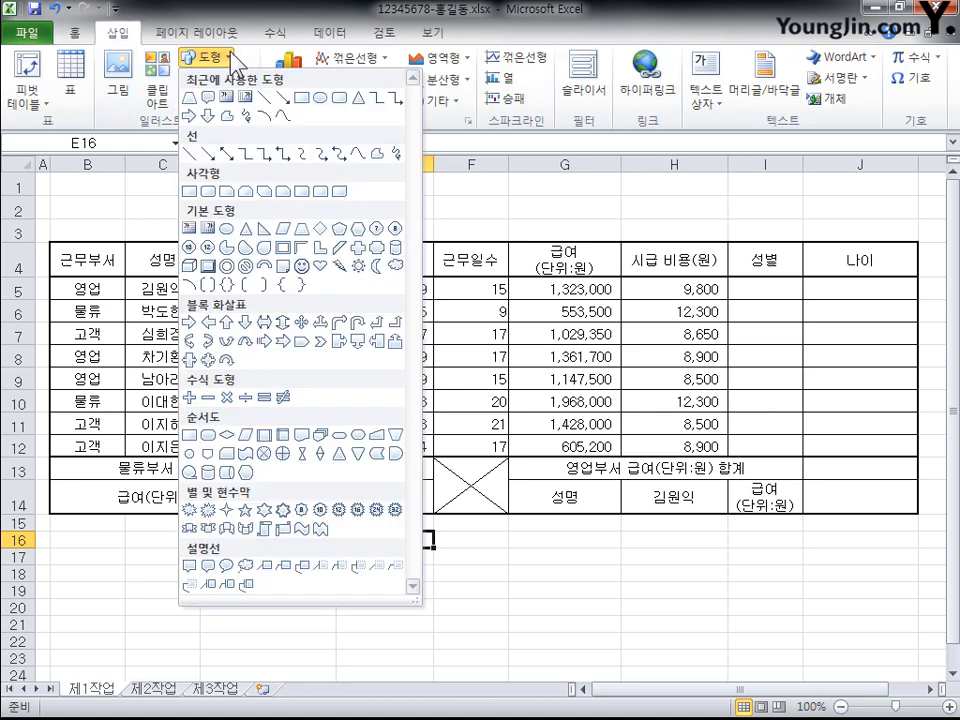
click(232, 456)
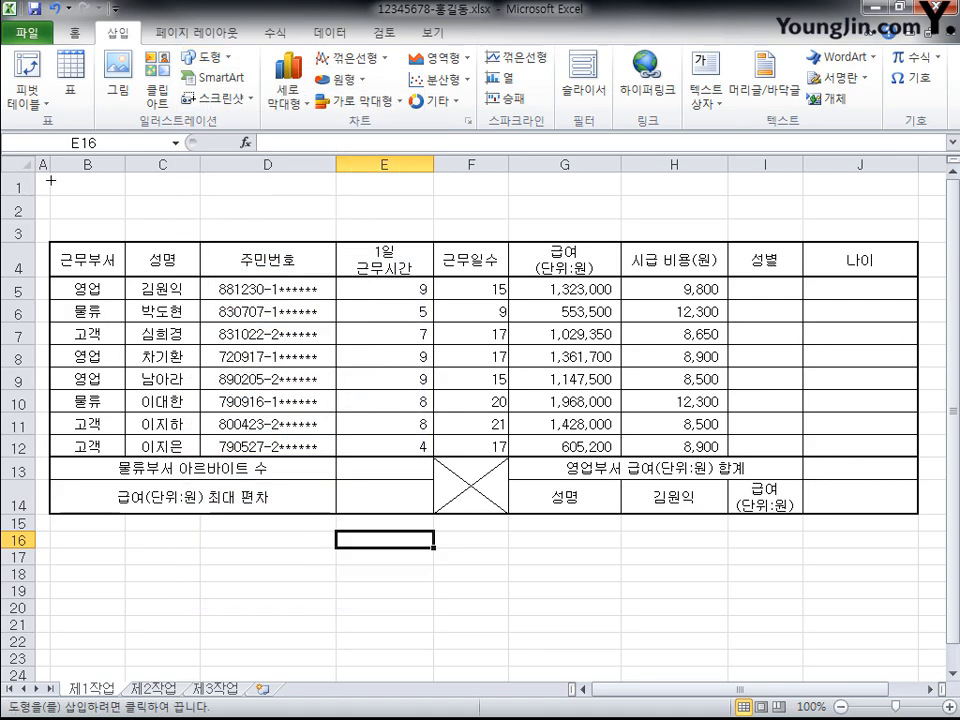
mouse_move(50, 180)
mouse_down()
mouse_move(574, 221)
mouse_move(587, 231)
mouse_up()
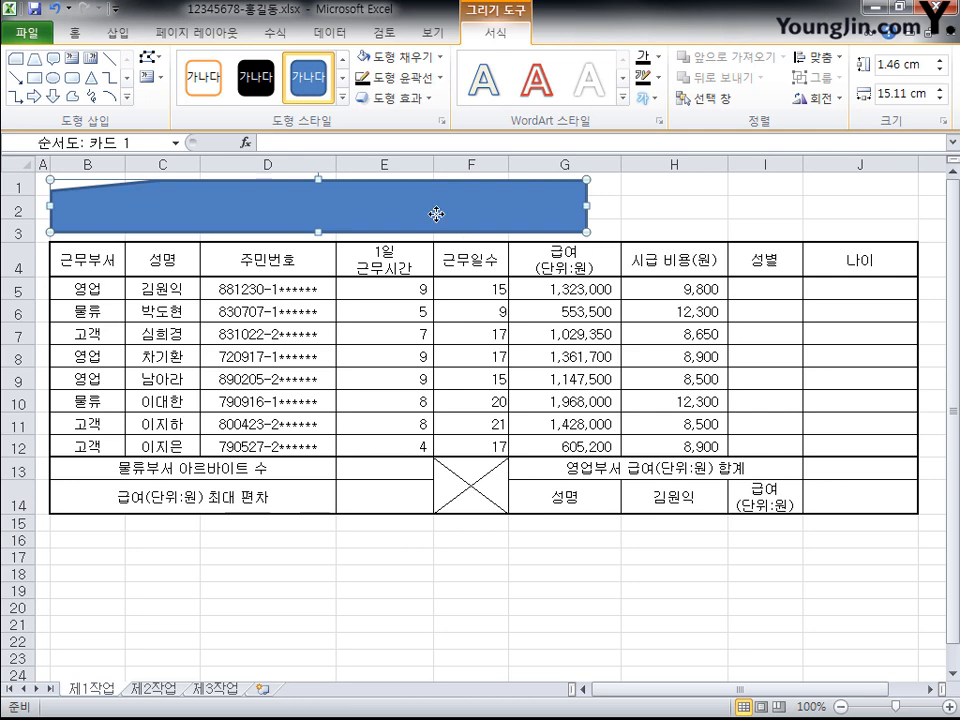
text(11월 아르바이트 비용 현황)
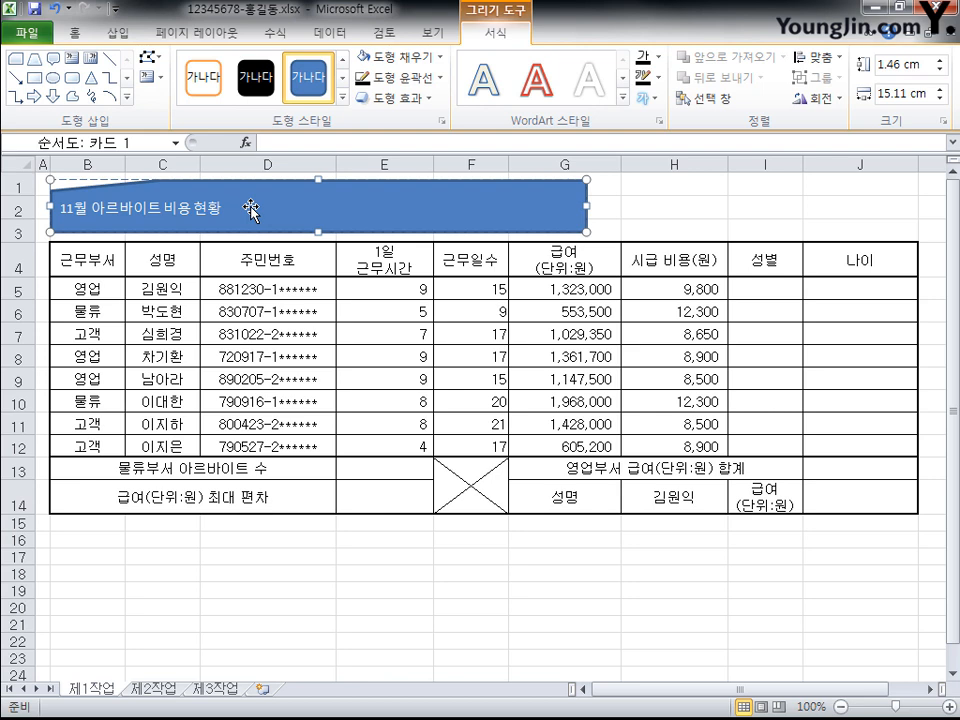
Format the title shape's text as 굴림, size 24, bold and black, centered both horizontally and vertically.
click(74, 31)
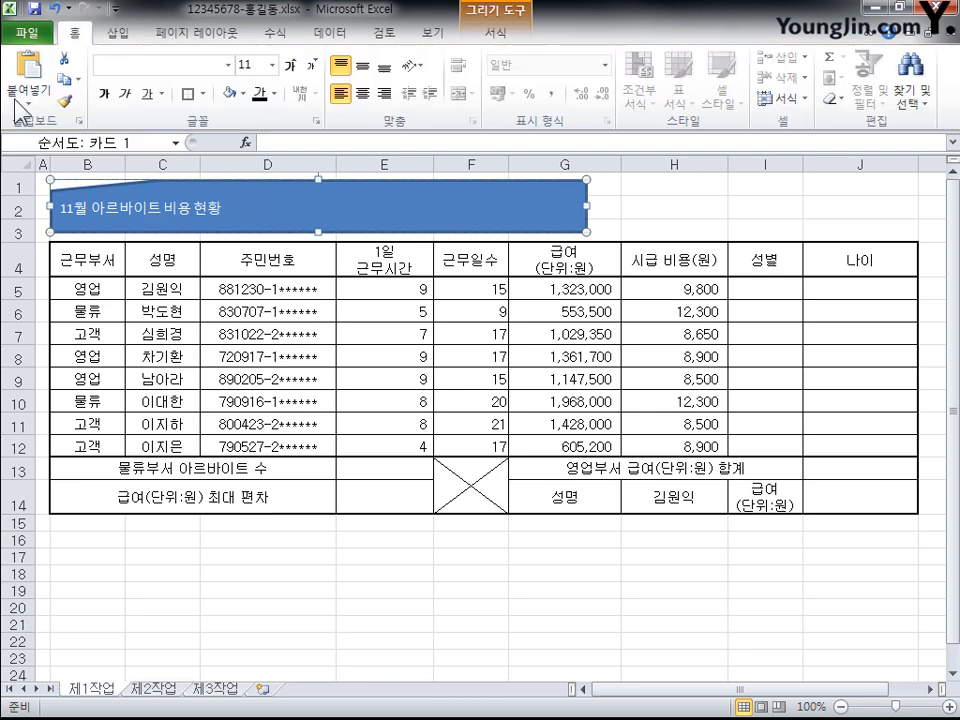
click(229, 66)
click(130, 216)
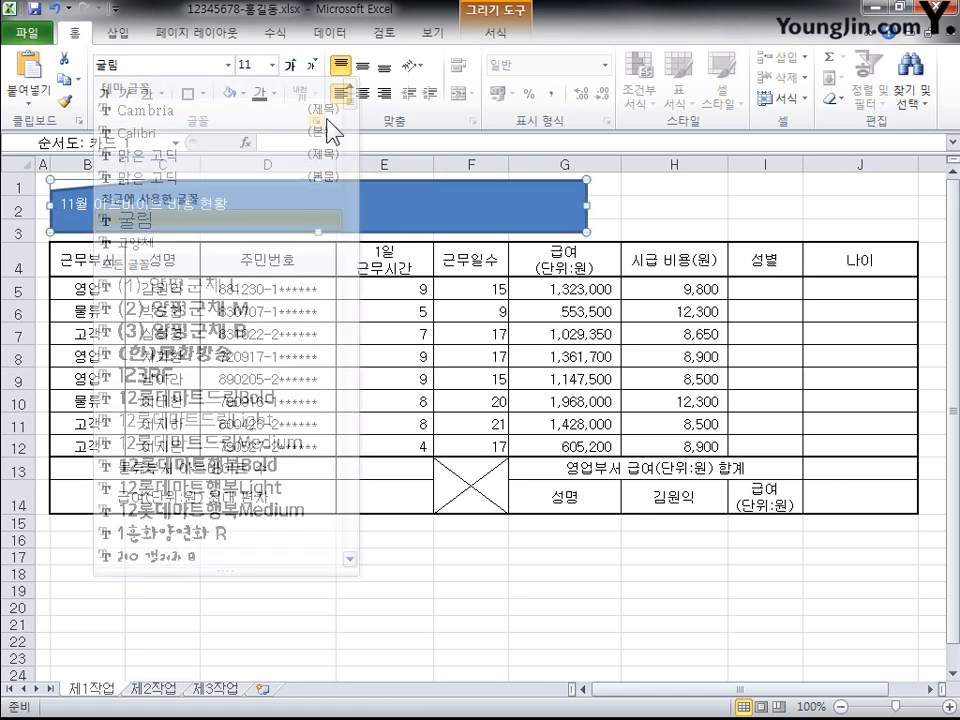
click(273, 66)
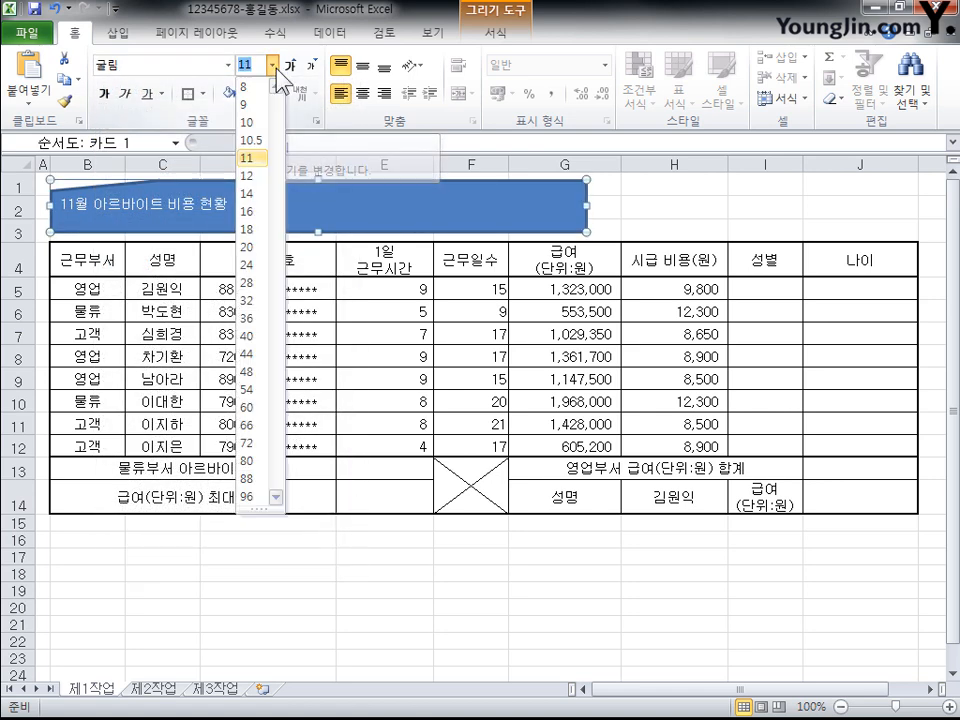
click(262, 275)
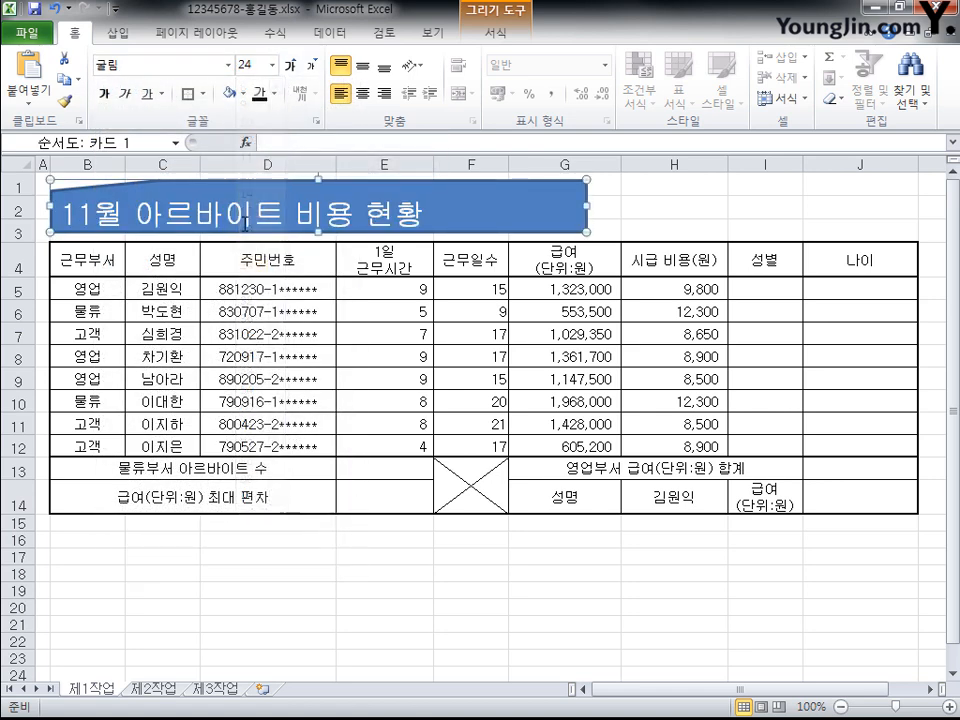
click(100, 97)
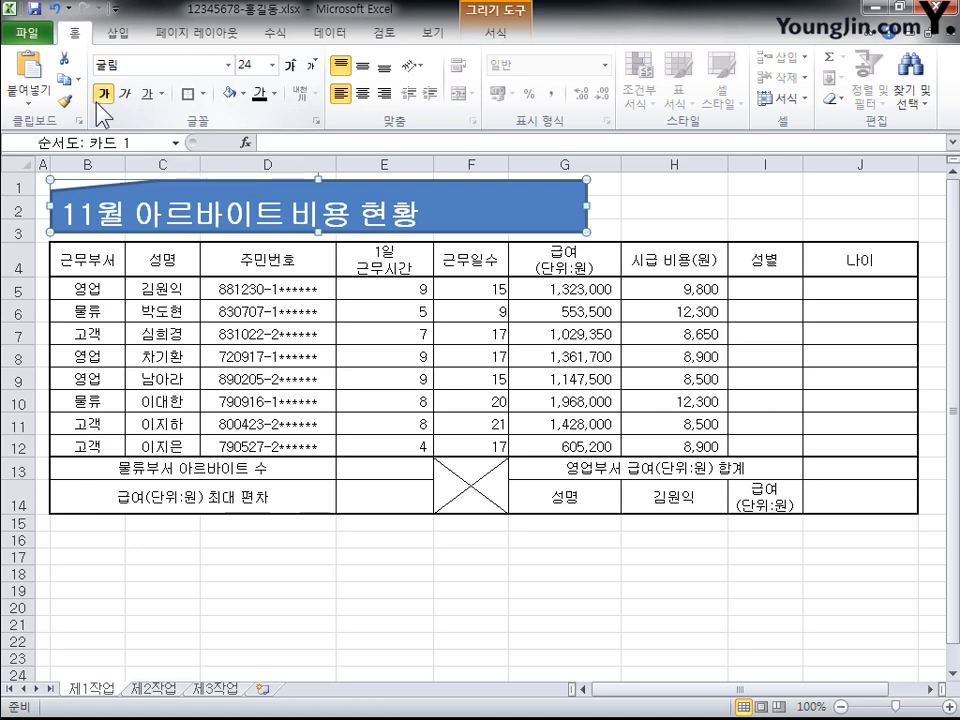
click(273, 94)
click(276, 153)
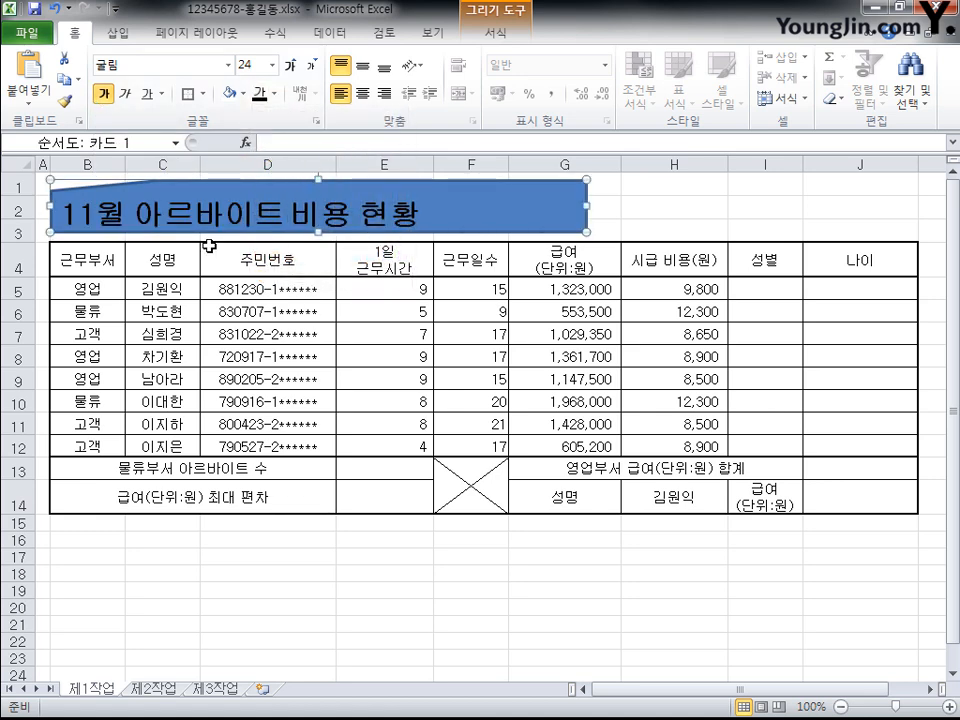
click(362, 93)
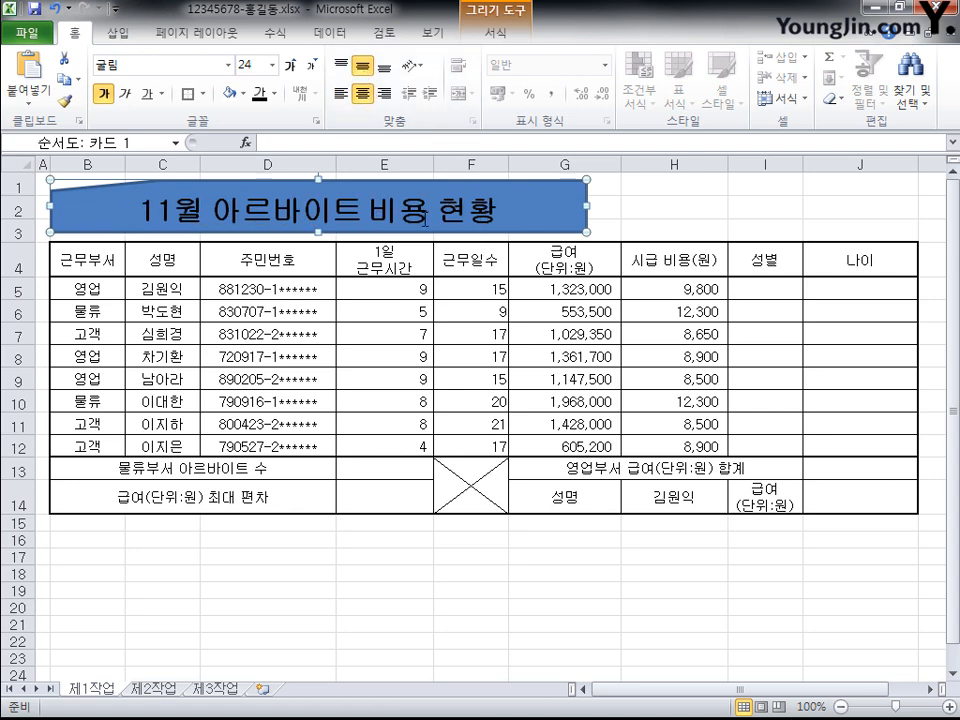
Fill the title shape with yellow and give it an outer (바깥쪽) shadow offset to the right.
click(242, 97)
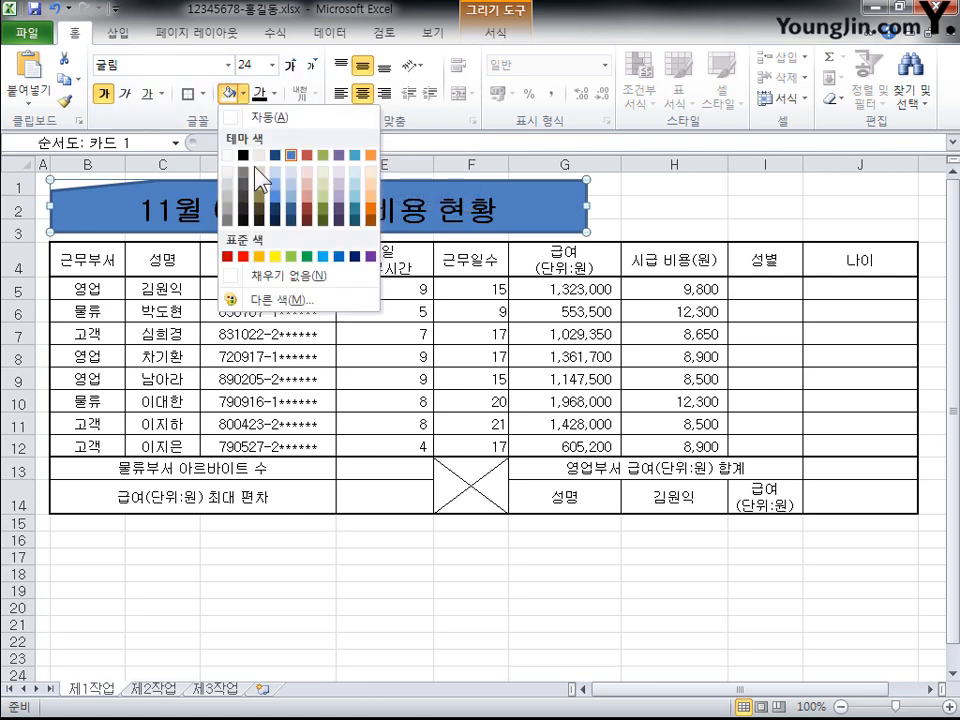
click(282, 262)
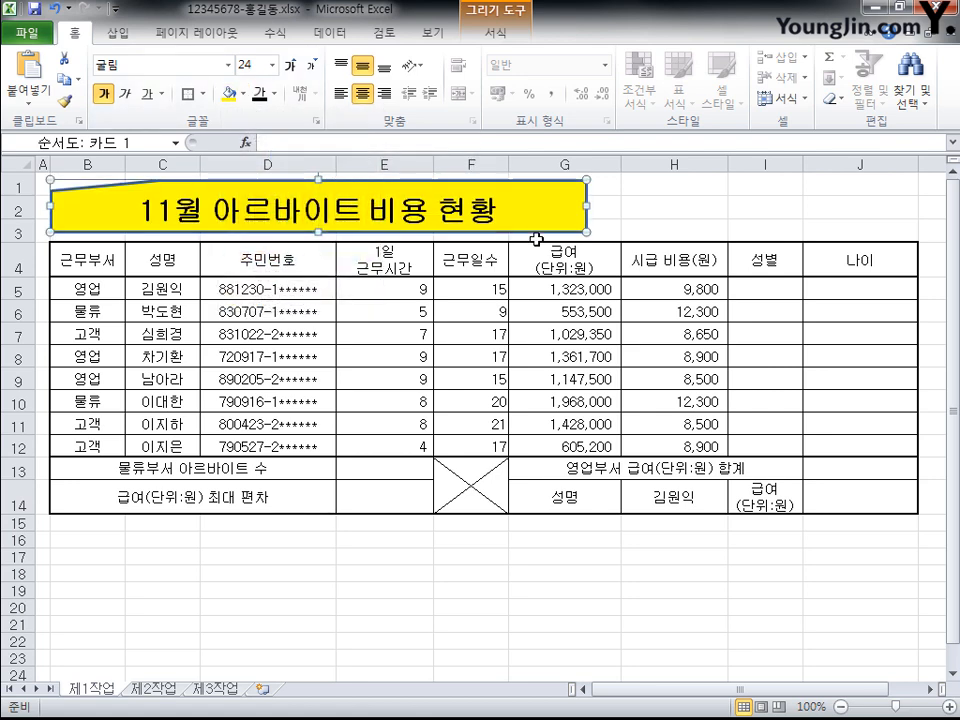
click(505, 34)
click(430, 98)
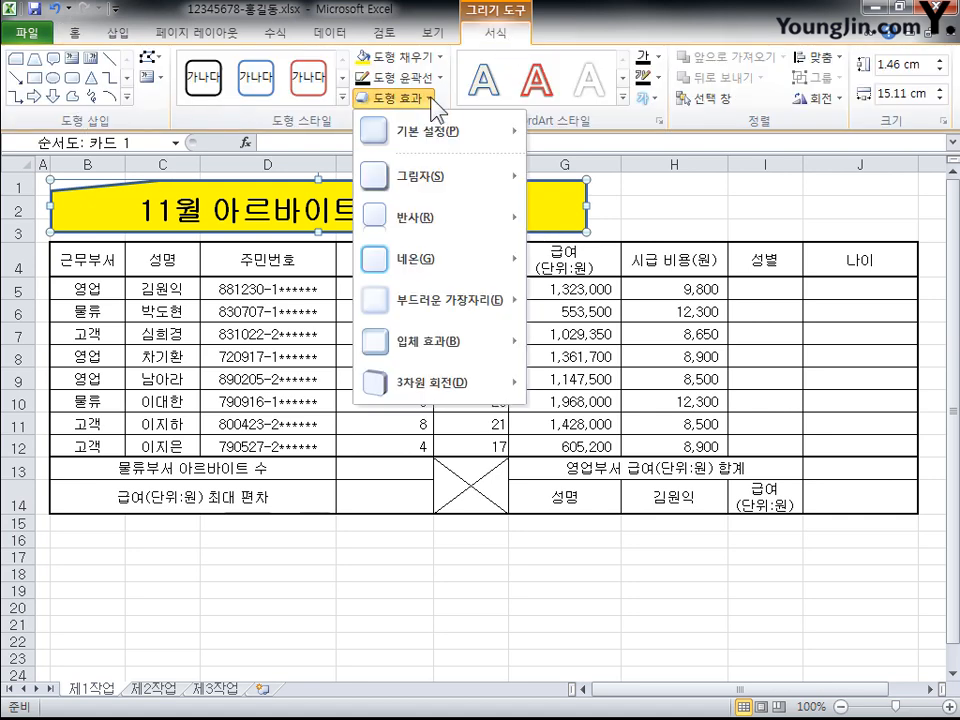
mouse_move(437, 195)
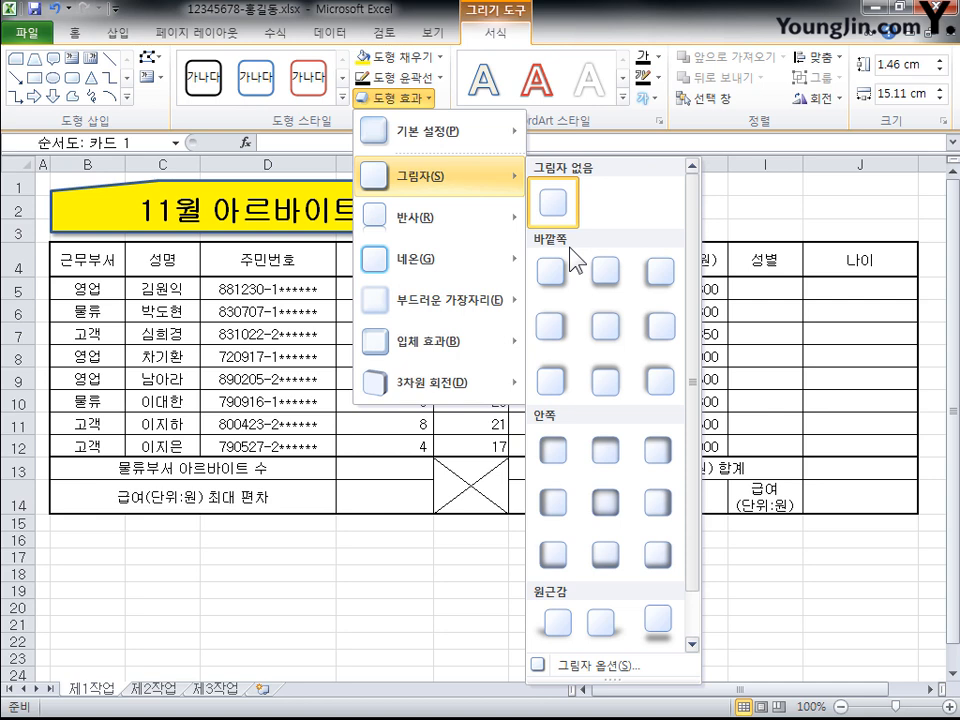
click(570, 325)
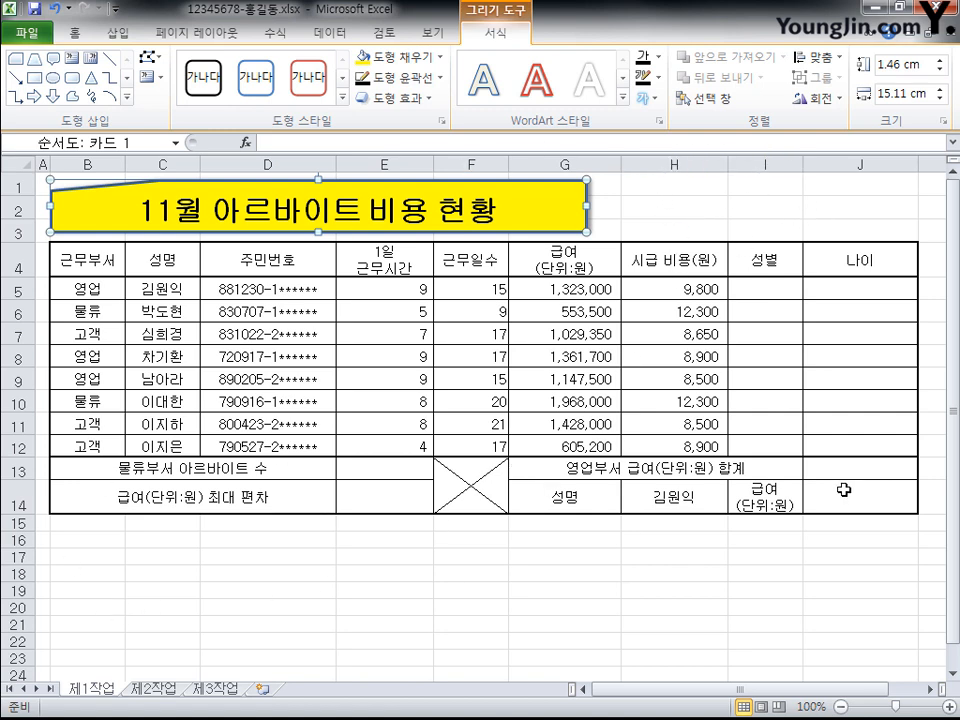
Enter 결재 in cell L17 with each character on its own line, and select M17.
click(943, 689)
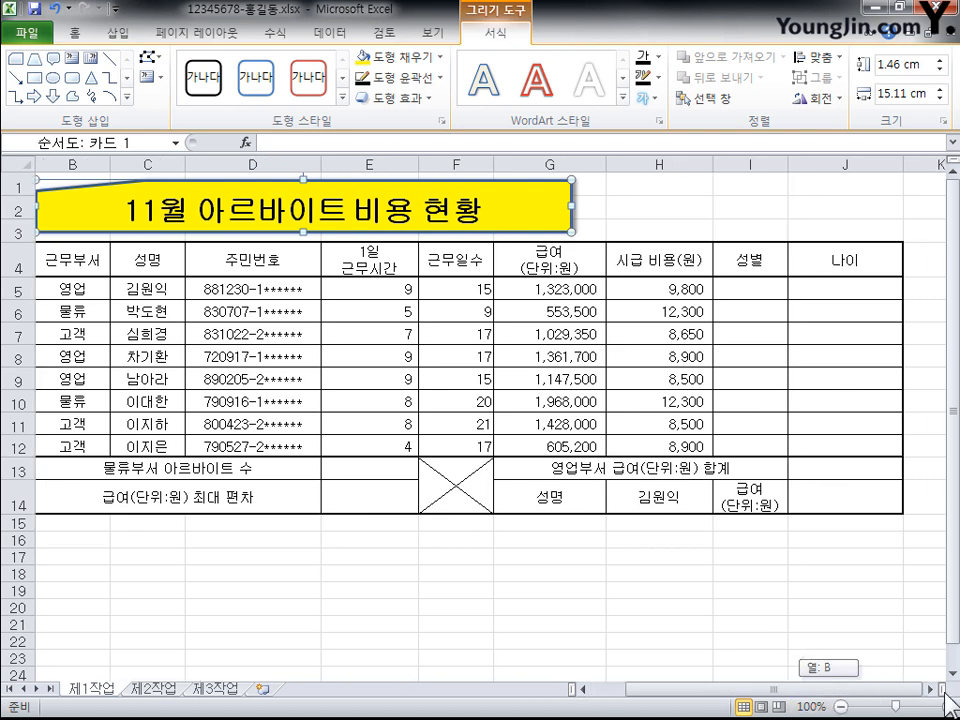
click(933, 576)
key(Right)
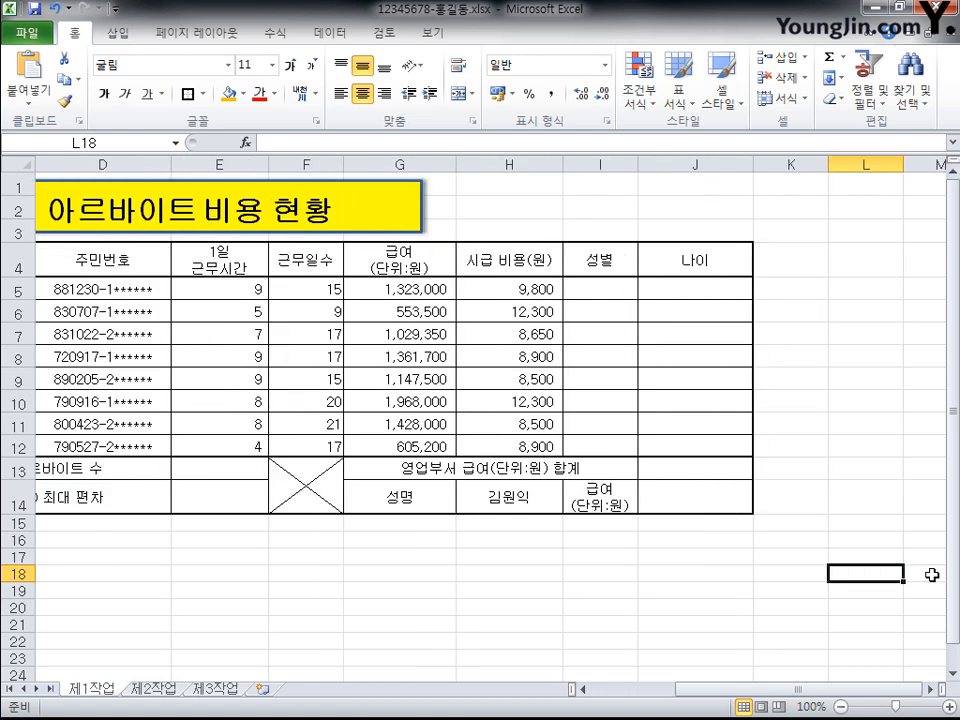
click(872, 562)
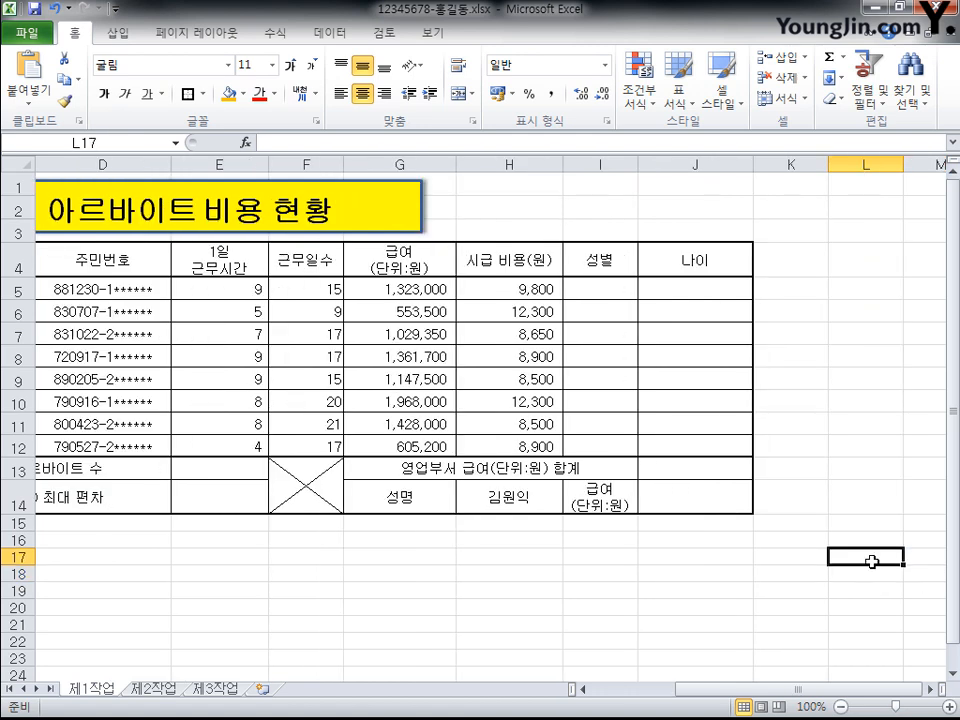
text(겨)
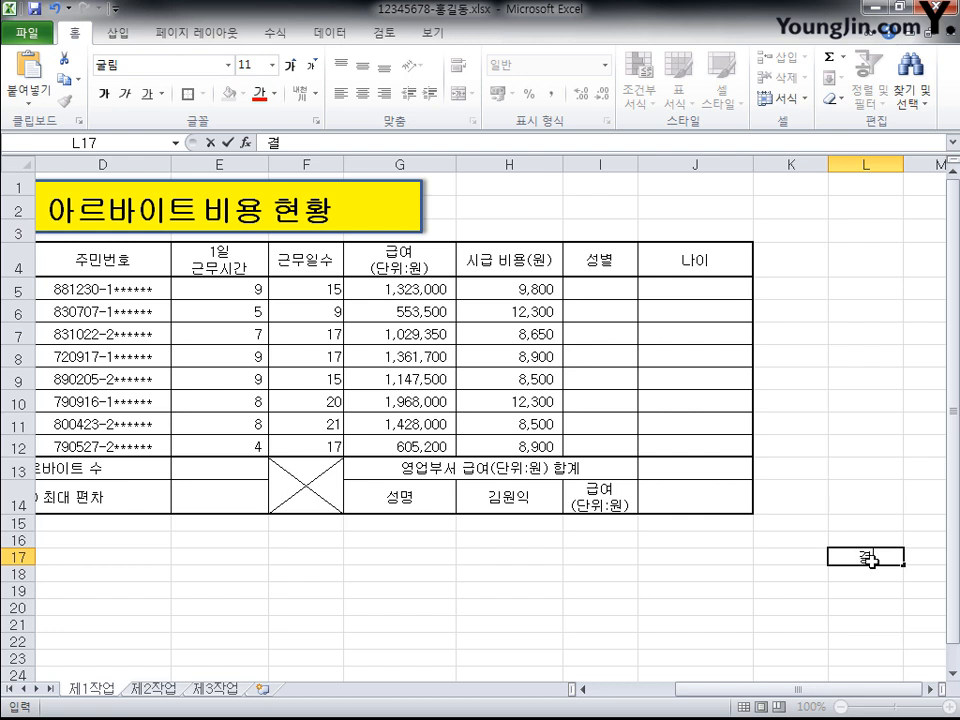
key(alt+Return)
text(재)
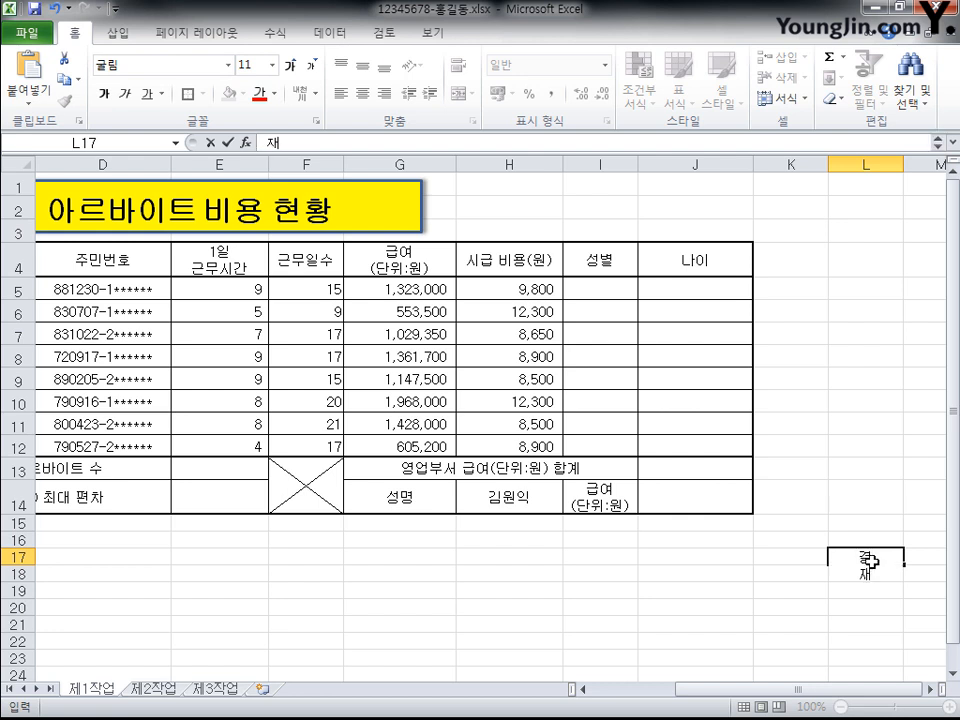
key(Return)
click(870, 562)
click(910, 562)
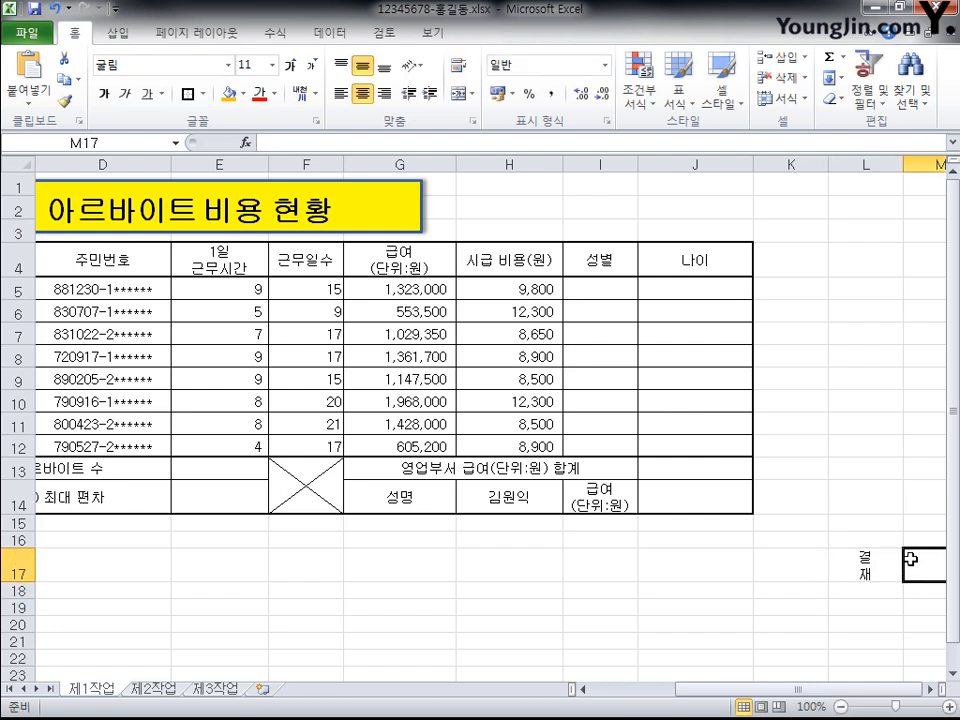
Enter 담당, 대리 and 과장 in cells M17, N17 and O17, and narrow column L to about half its width.
text(다)
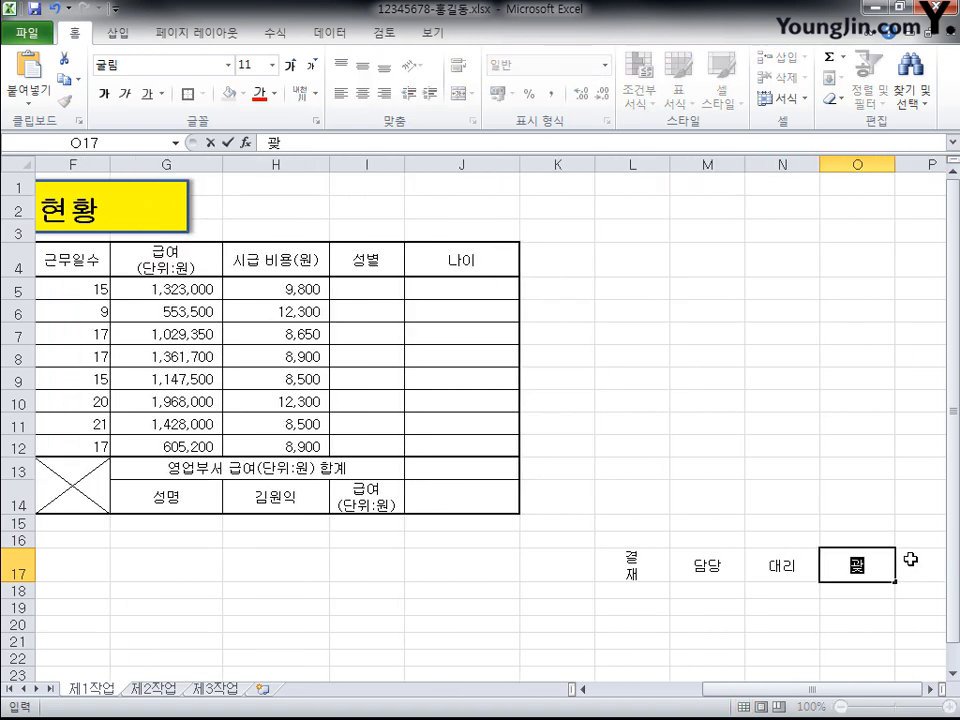
text(장)
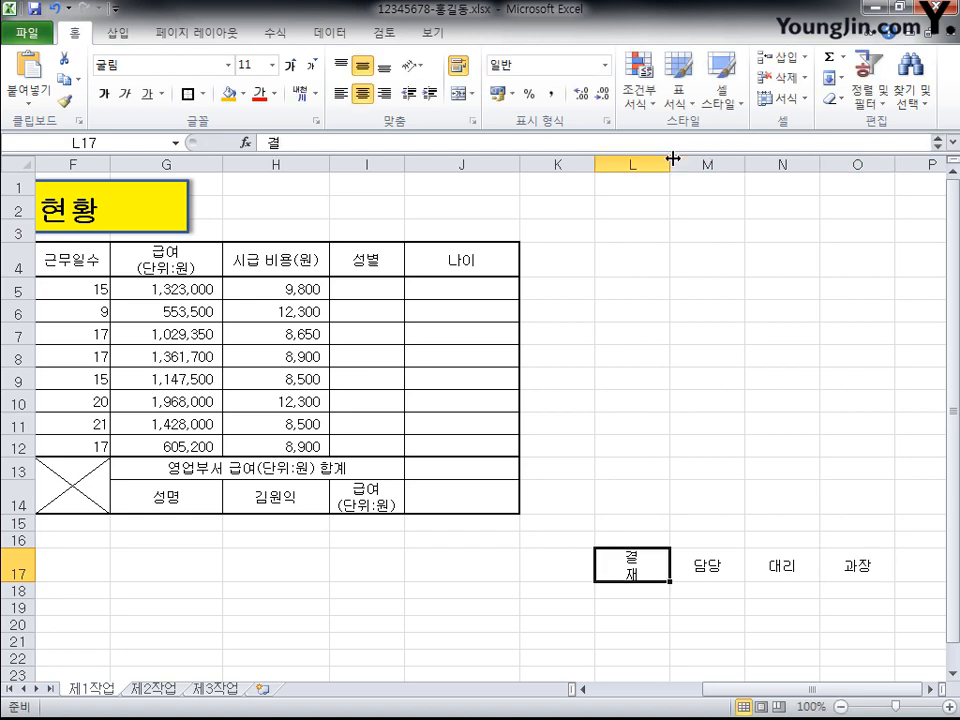
drag(670, 162, 631, 161)
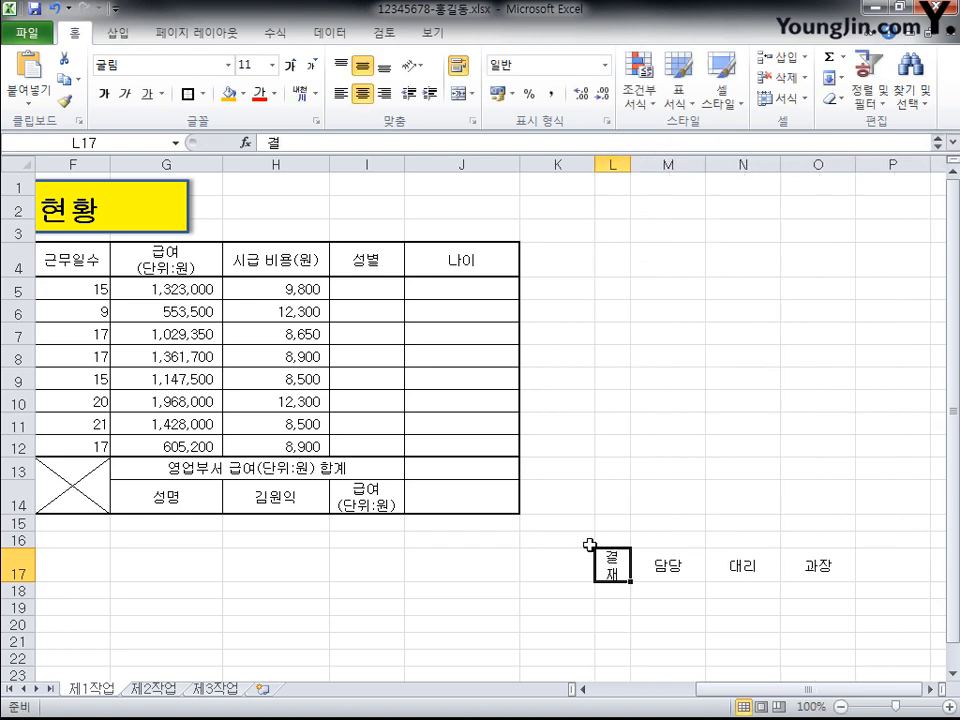
Merge and center cells L17:L18, and adjust the approval box rows by making row 17 shorter and row 18 taller.
drag(617, 560, 618, 590)
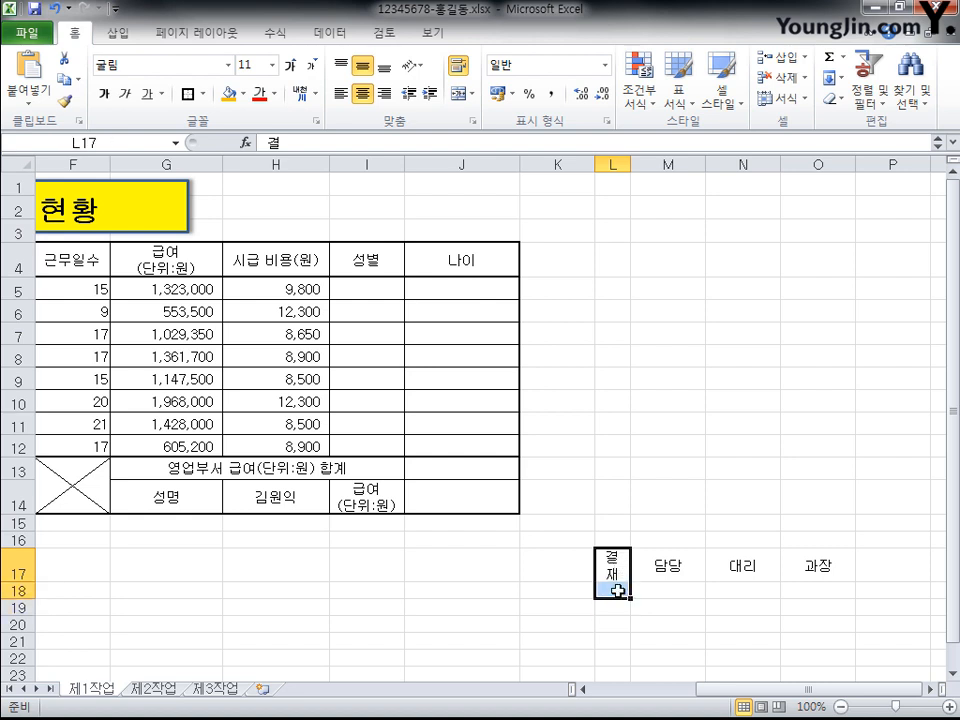
click(462, 95)
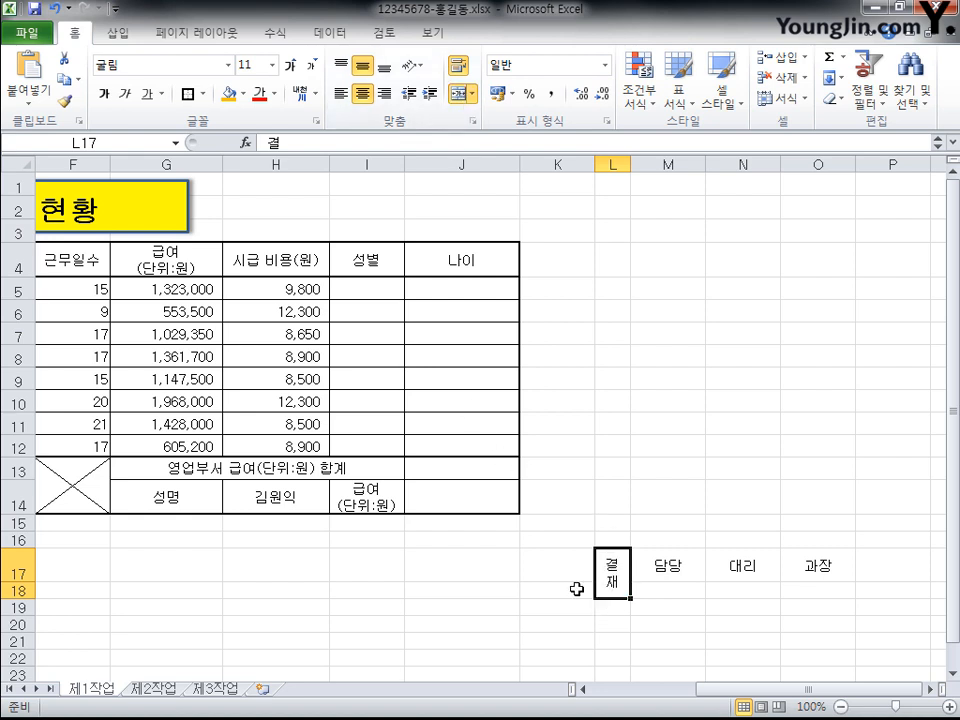
click(10, 568)
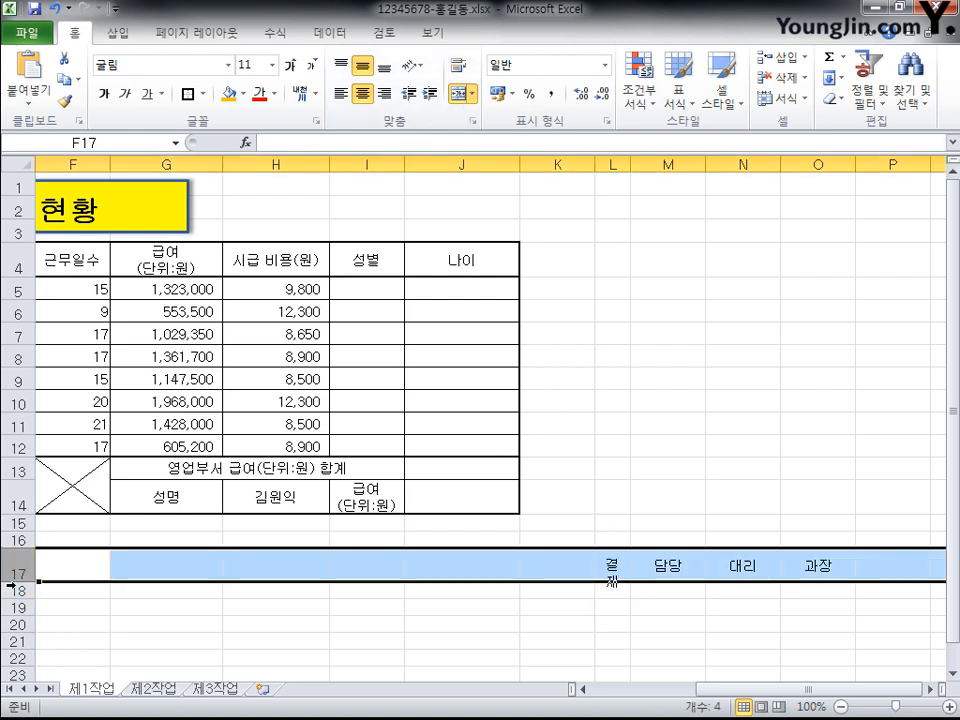
mouse_move(15, 581)
mouse_down()
mouse_move(15, 560)
mouse_move(16, 569)
mouse_up()
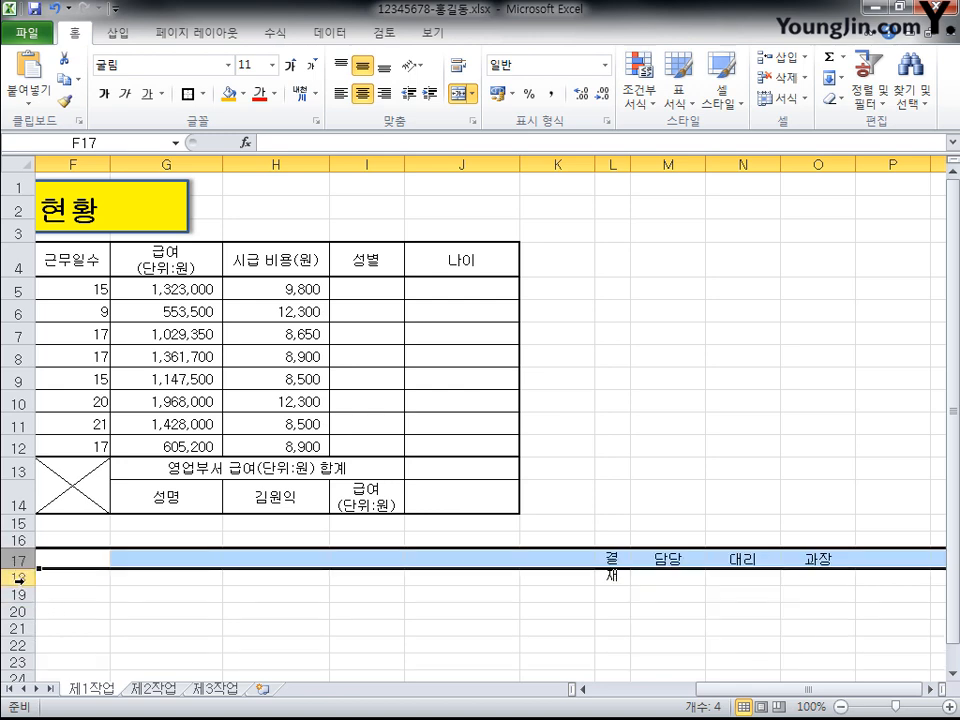
click(20, 577)
drag(22, 585, 21, 607)
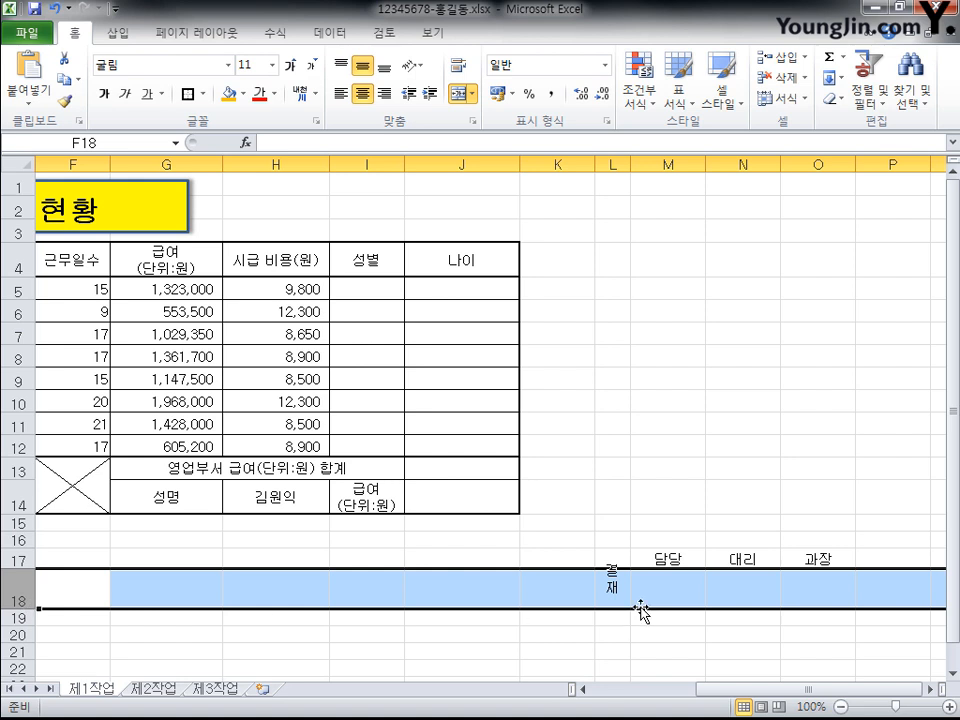
Apply all borders (모든 테두리) to the approval box in L17:O18.
drag(613, 560, 825, 590)
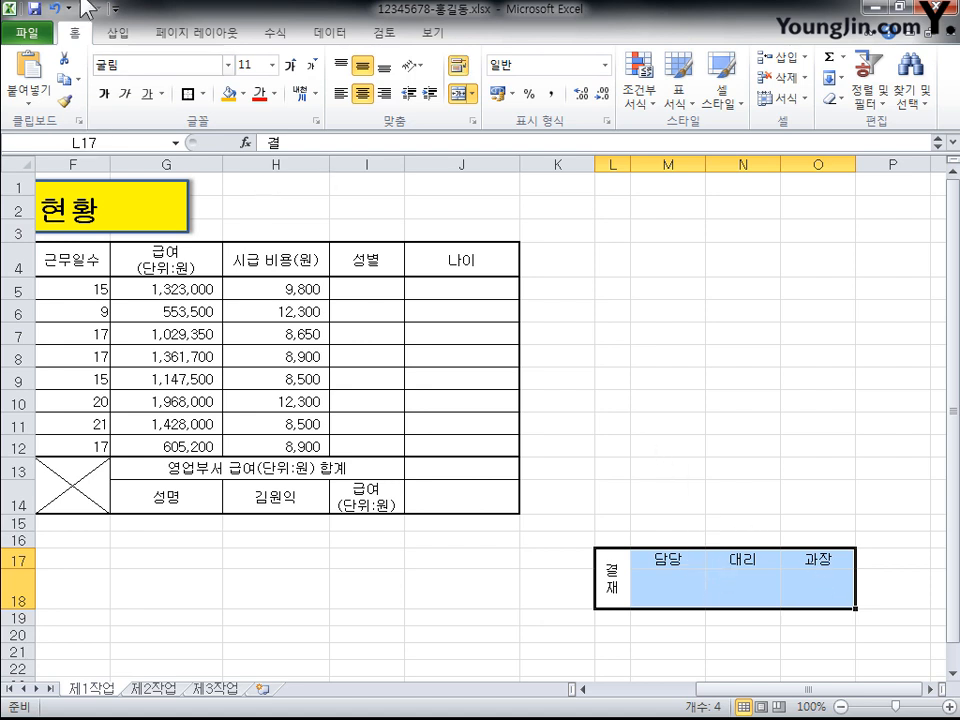
click(203, 94)
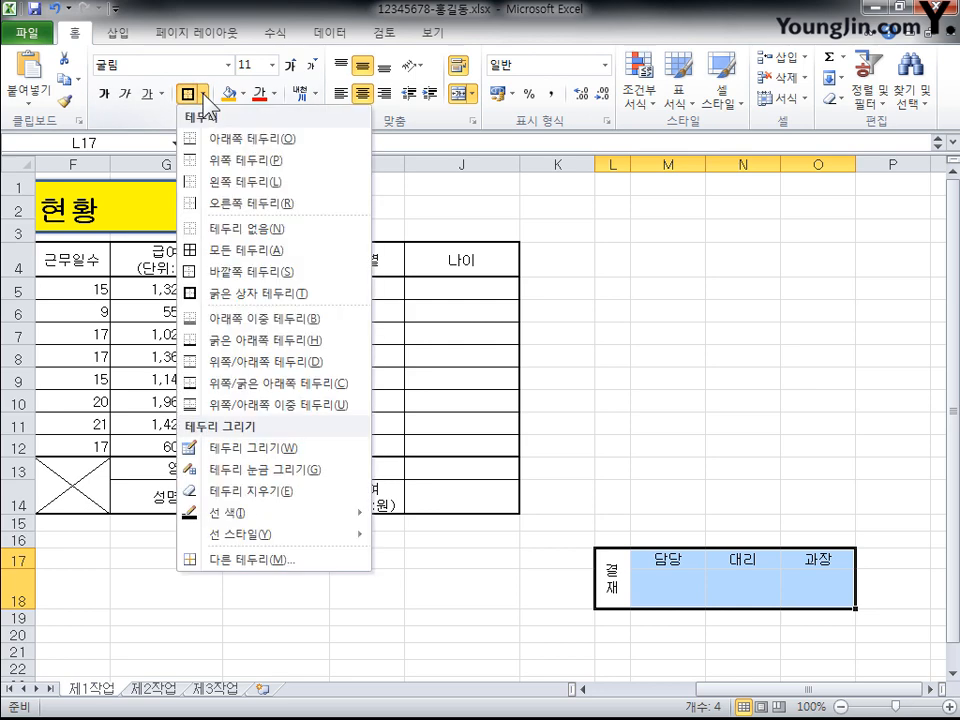
click(250, 250)
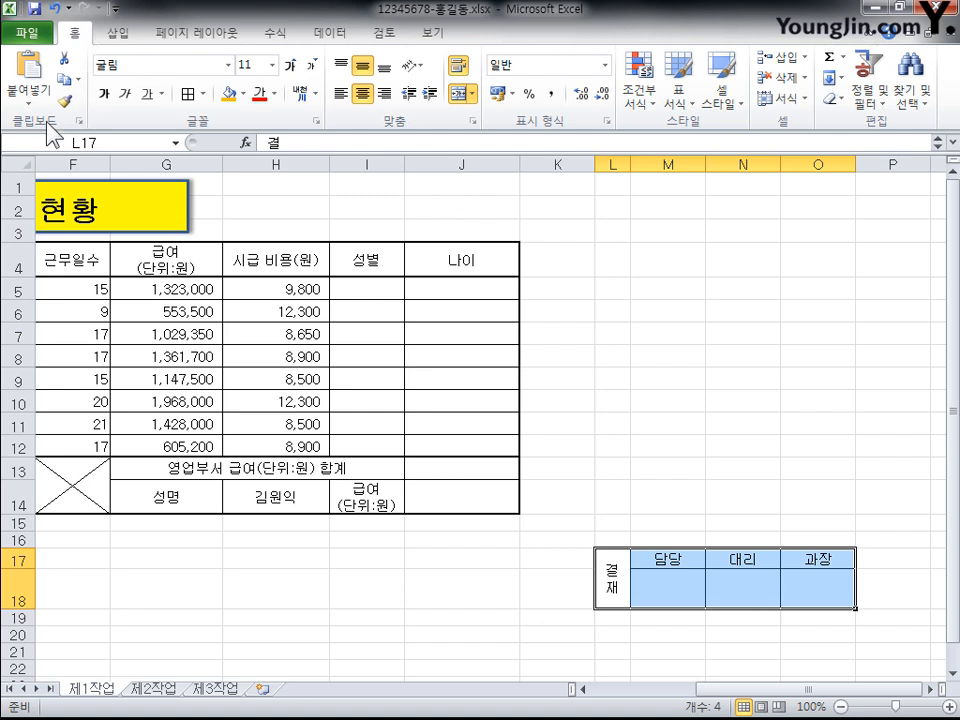
Copy L17:O18 as a picture, using 화면에 표시된 대로 and 그림 format, and paste it on the sheet.
click(77, 78)
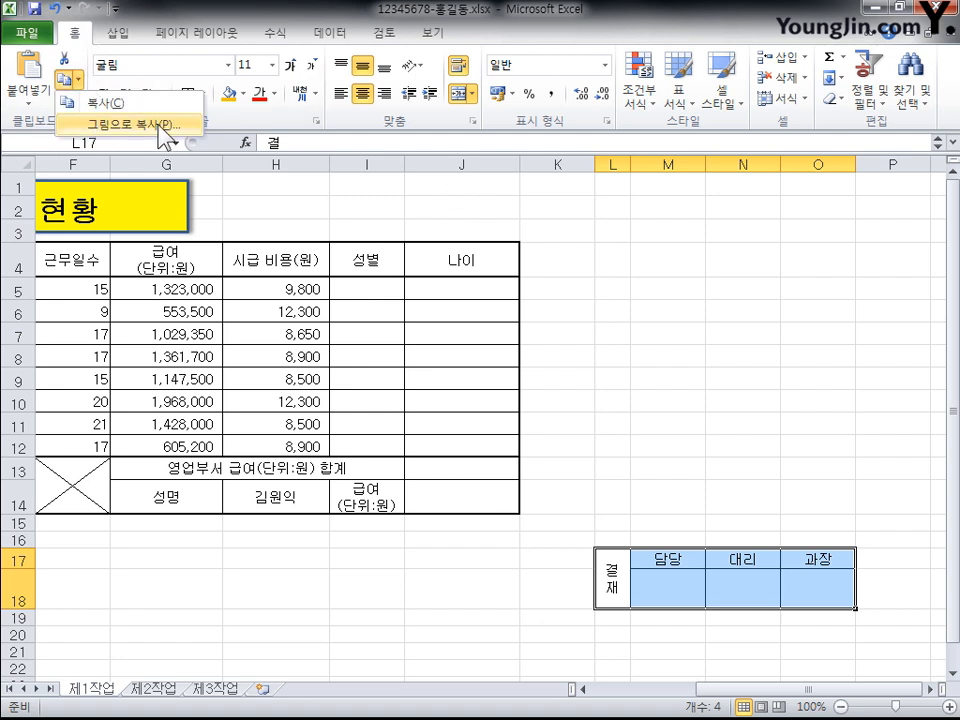
click(159, 124)
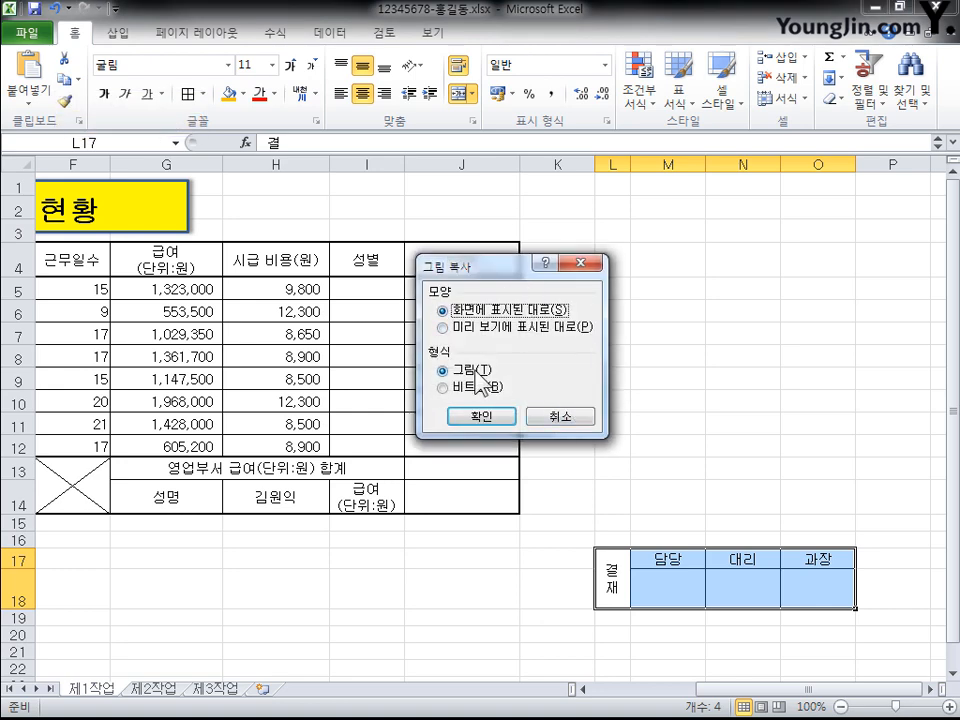
click(504, 421)
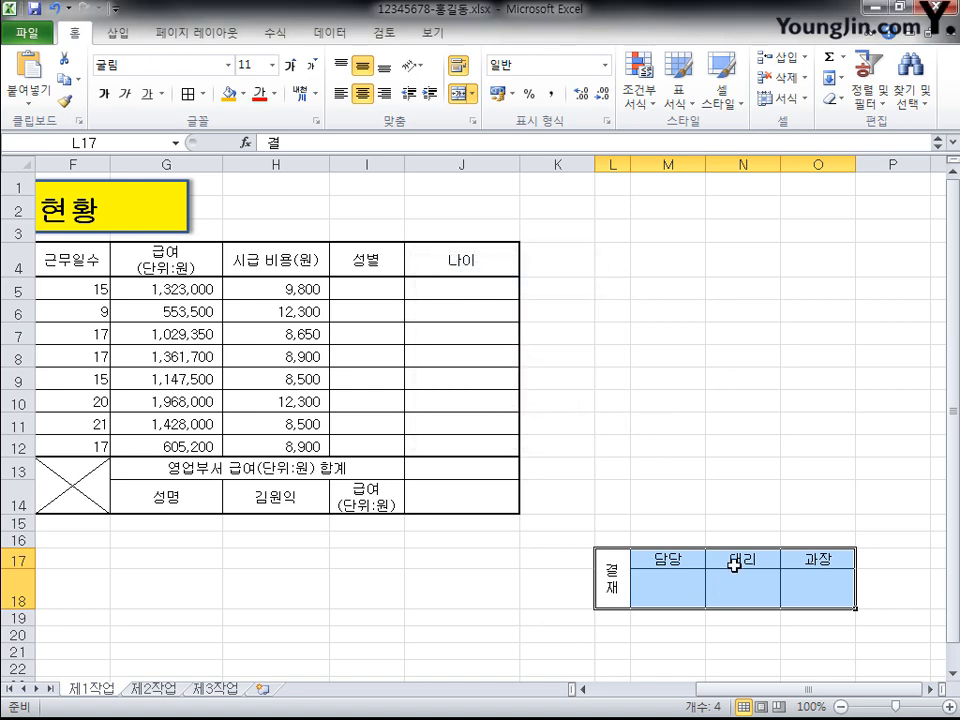
key(ctrl+v)
Move the pasted approval picture above the table onto H1:J3, and resize it to fit the width of columns H to J.
drag(736, 570, 362, 196)
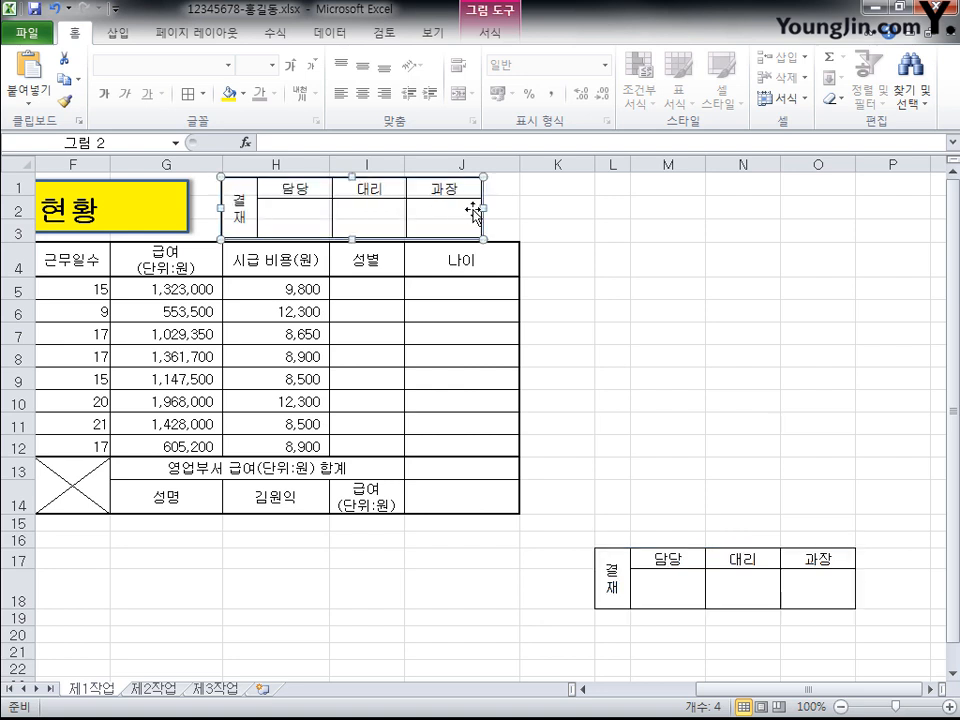
drag(505, 207, 519, 207)
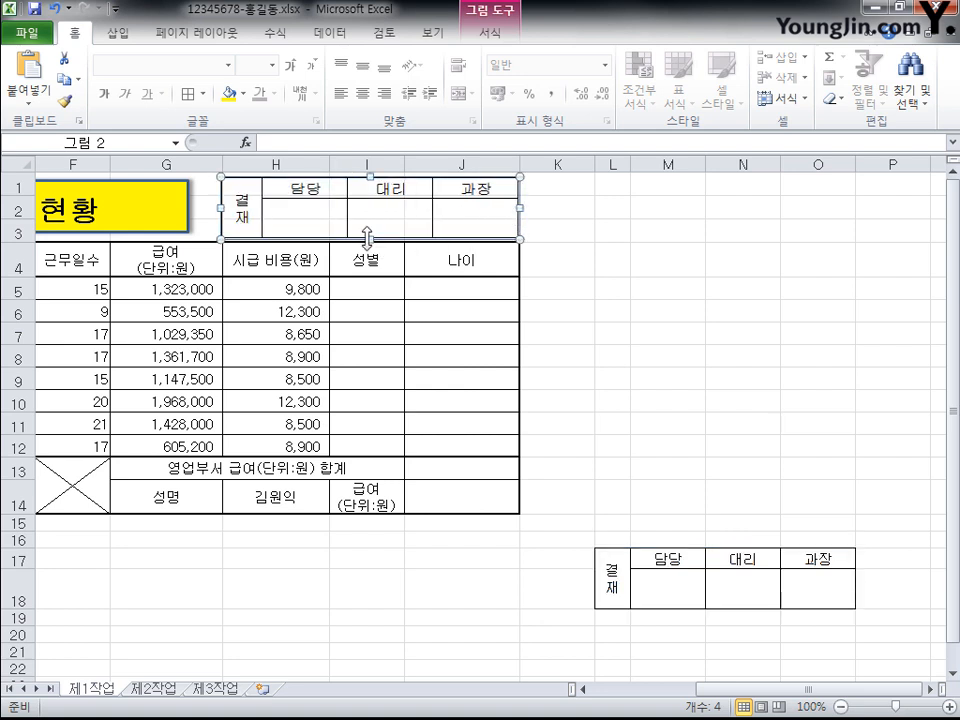
drag(375, 238, 377, 235)
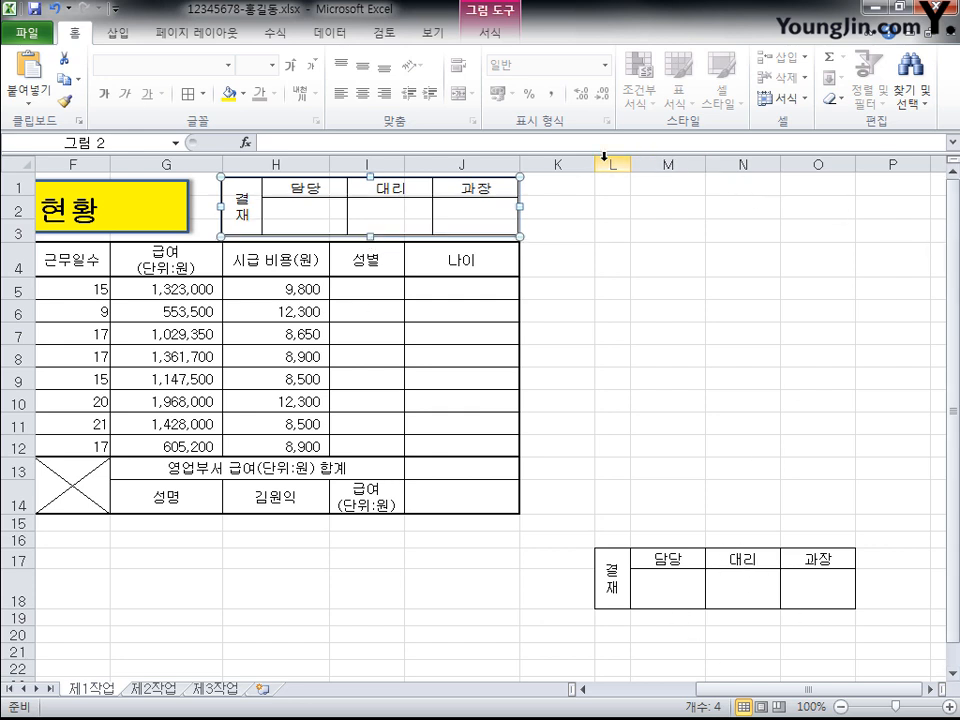
Delete columns L:O and rows 17:18 that hold the original approval box, and select B17.
drag(610, 164, 825, 151)
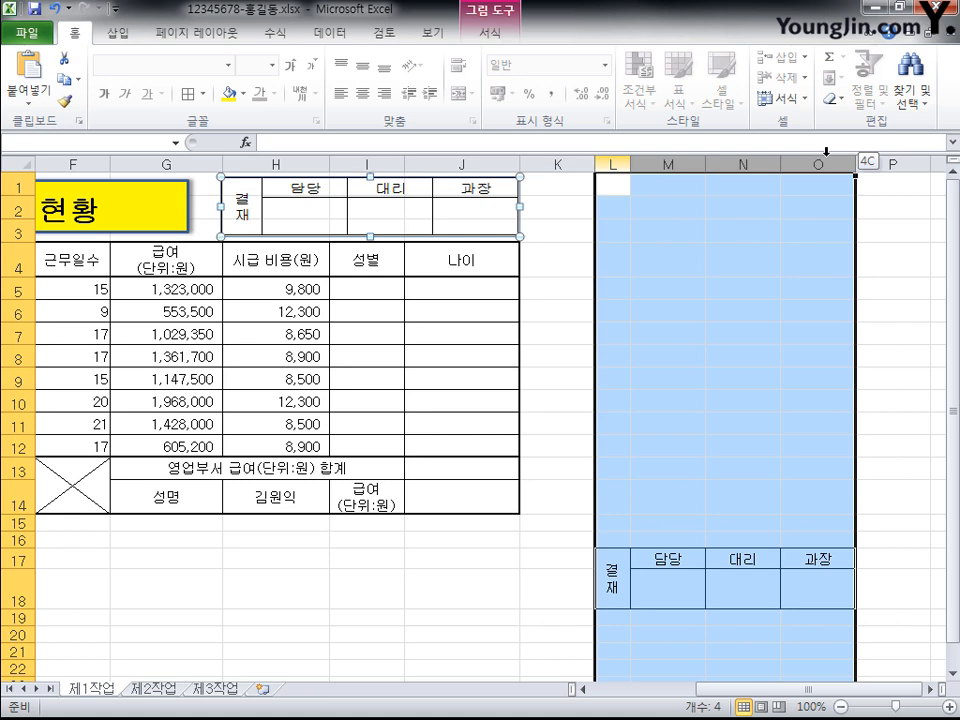
right_click(758, 164)
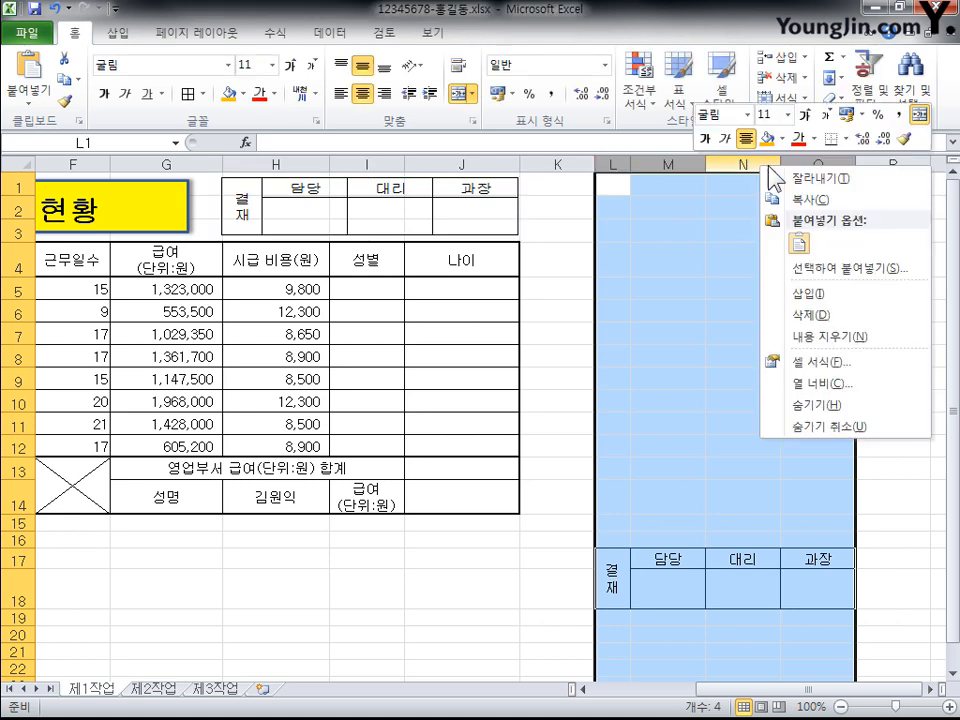
click(805, 315)
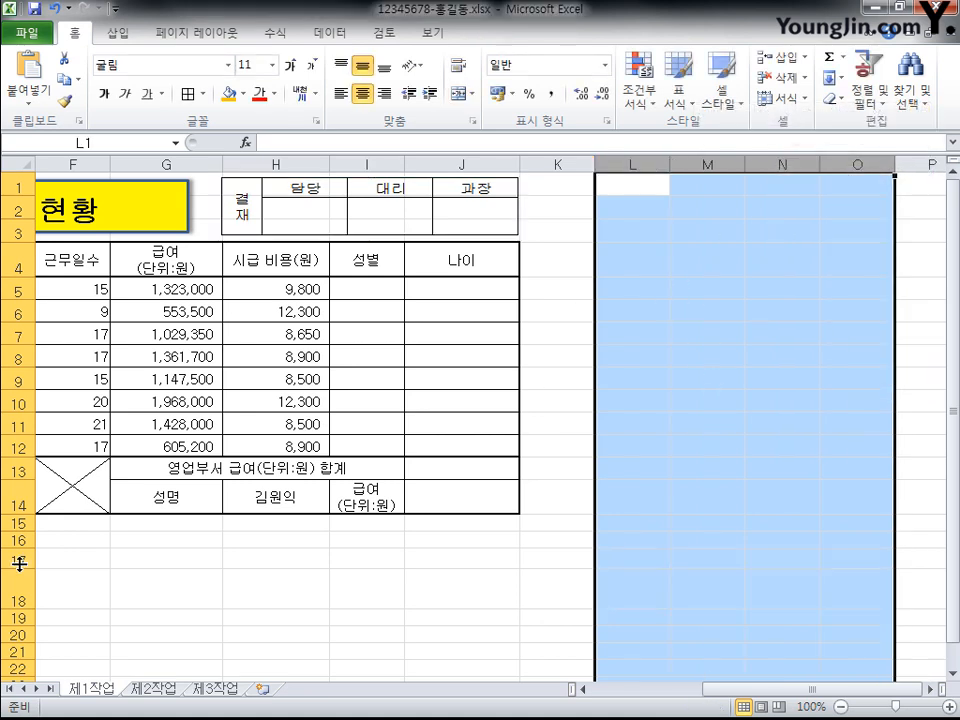
drag(8, 560, 8, 601)
right_click(26, 596)
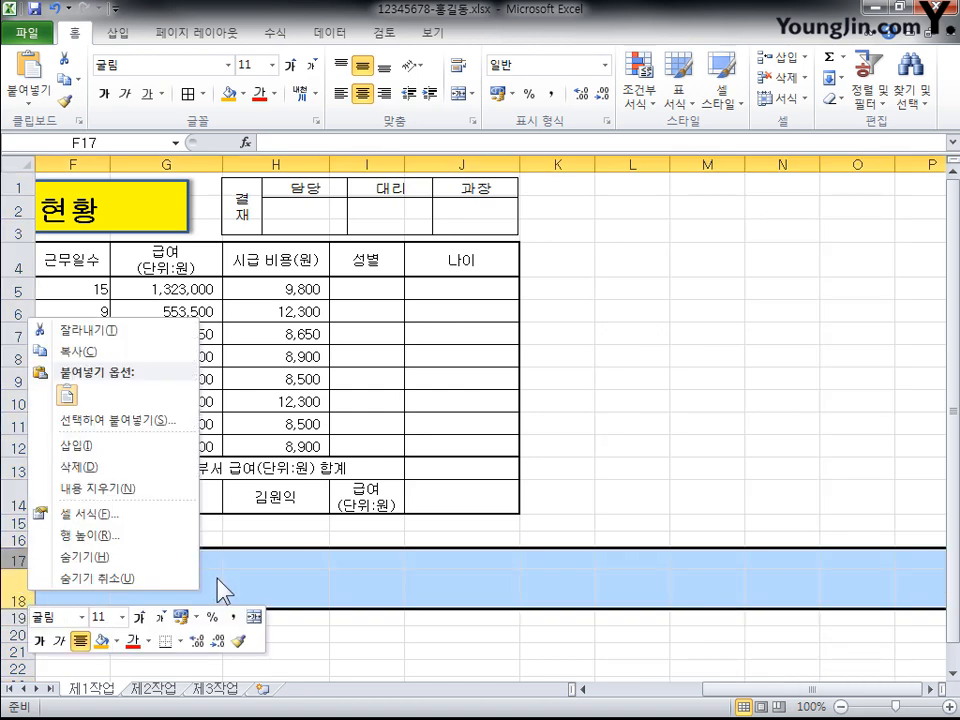
click(112, 472)
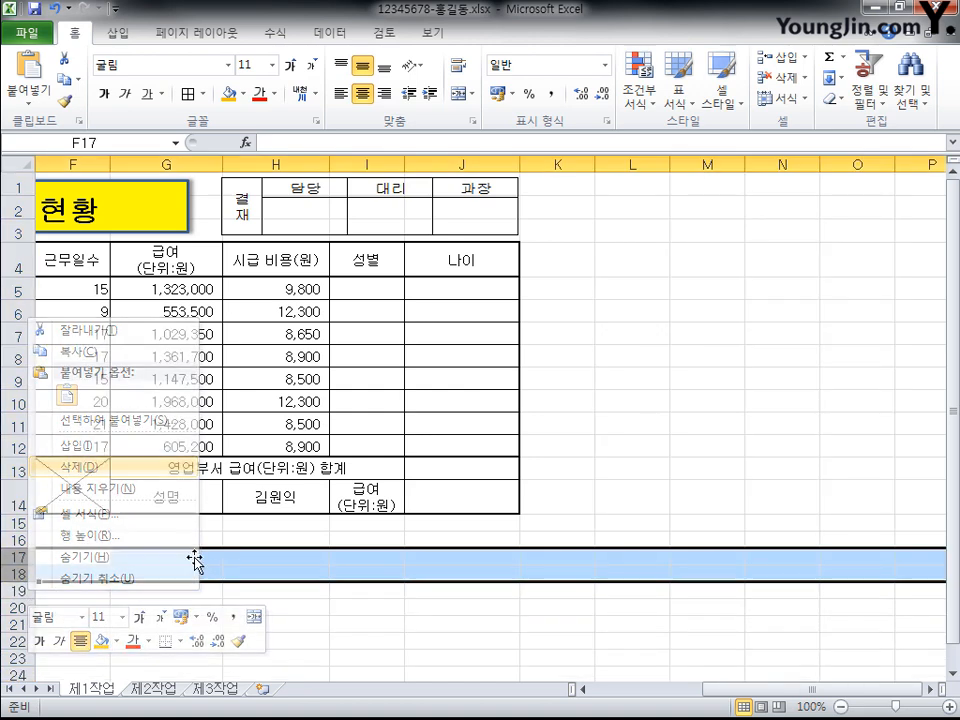
click(668, 689)
click(88, 557)
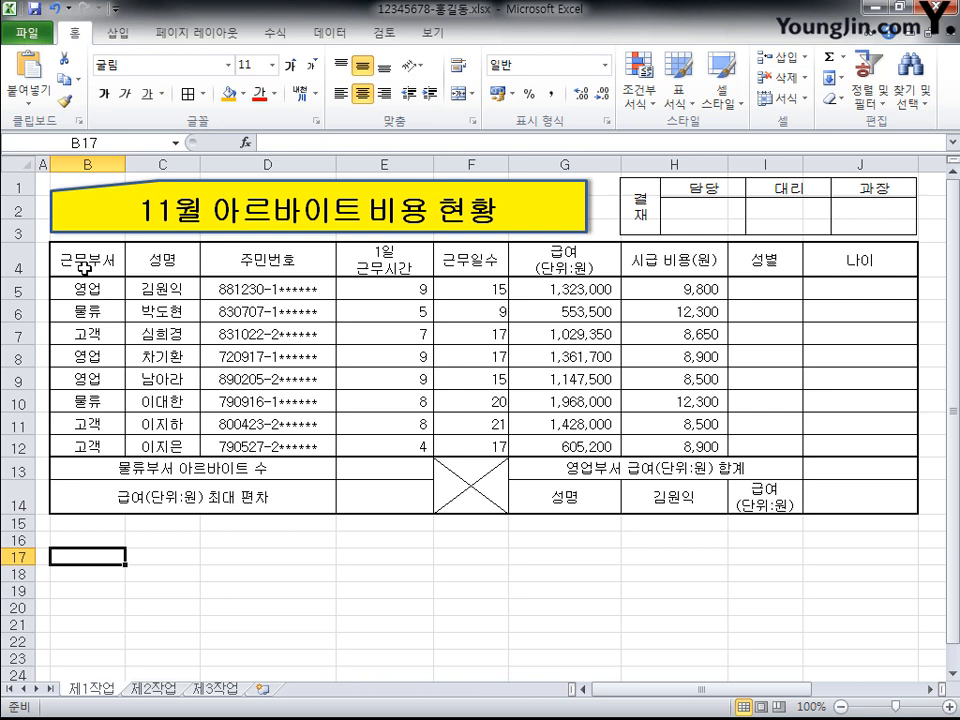
Fill the header cells B4:J4 and the label cells G14 and I14 with the standard orange color.
drag(88, 257, 818, 258)
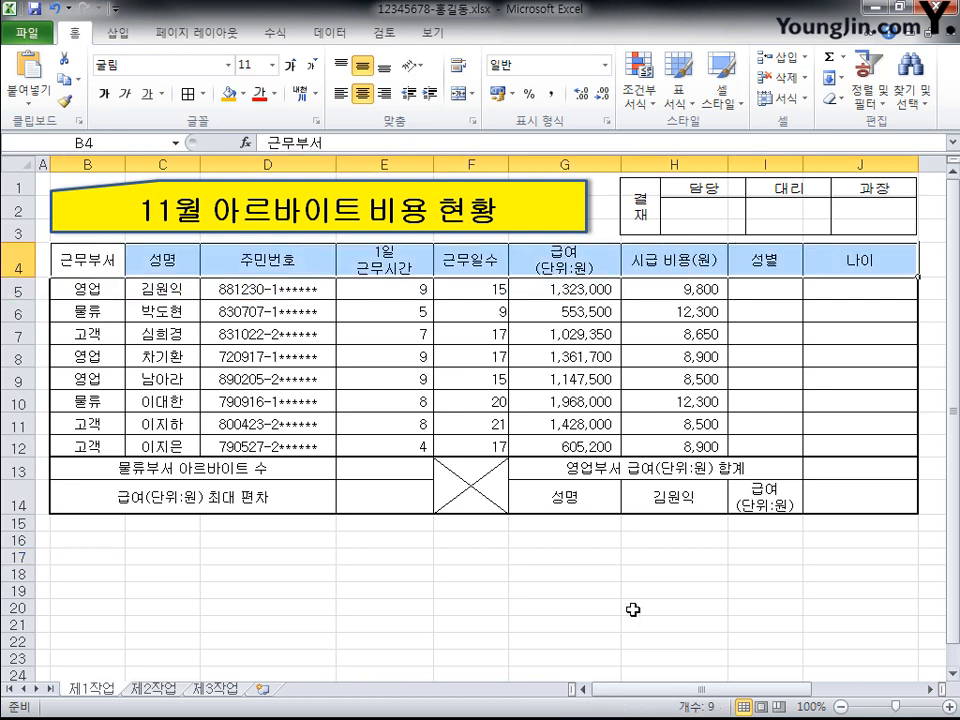
ctrl+click(580, 503)
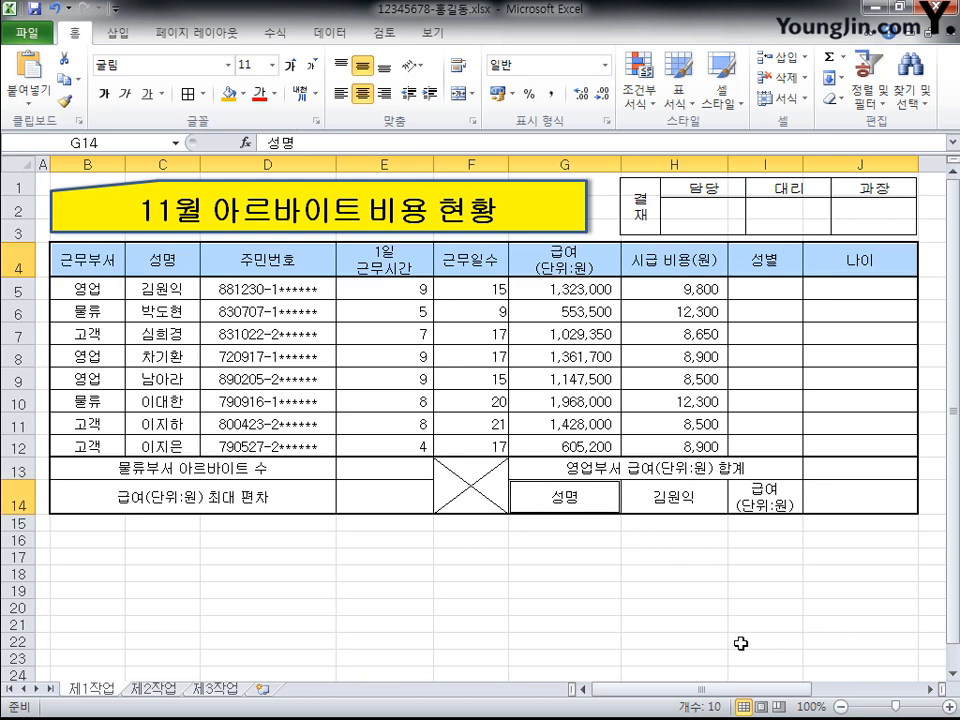
ctrl+click(781, 493)
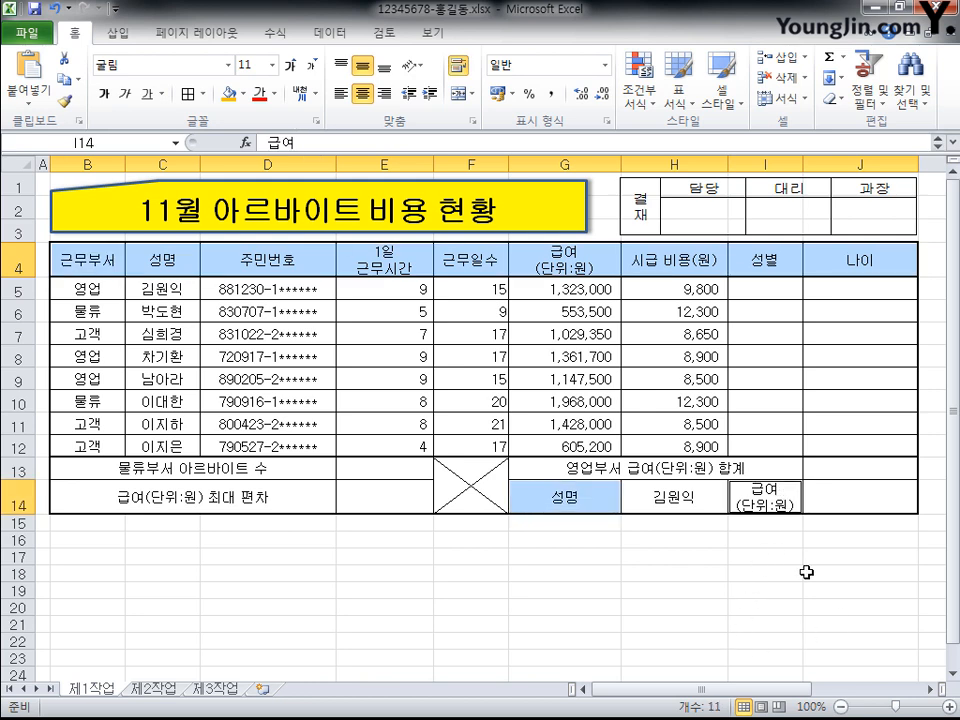
click(243, 94)
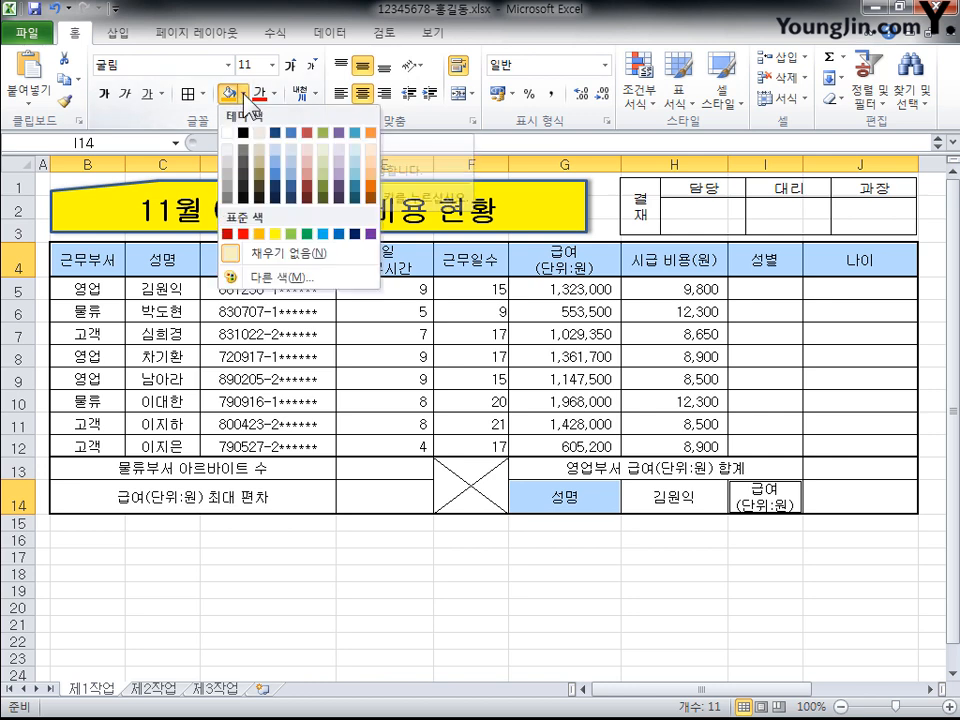
click(259, 233)
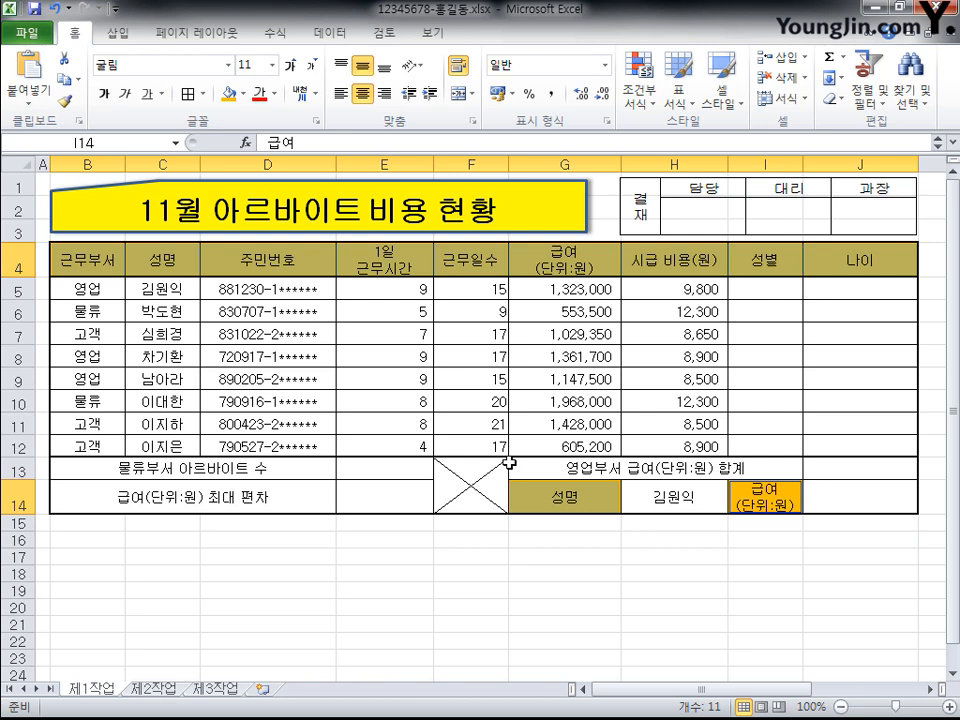
Add data validation to H14 that allows a 목록 with source =$C$5:$C$12, and check its drop-down choices.
click(716, 497)
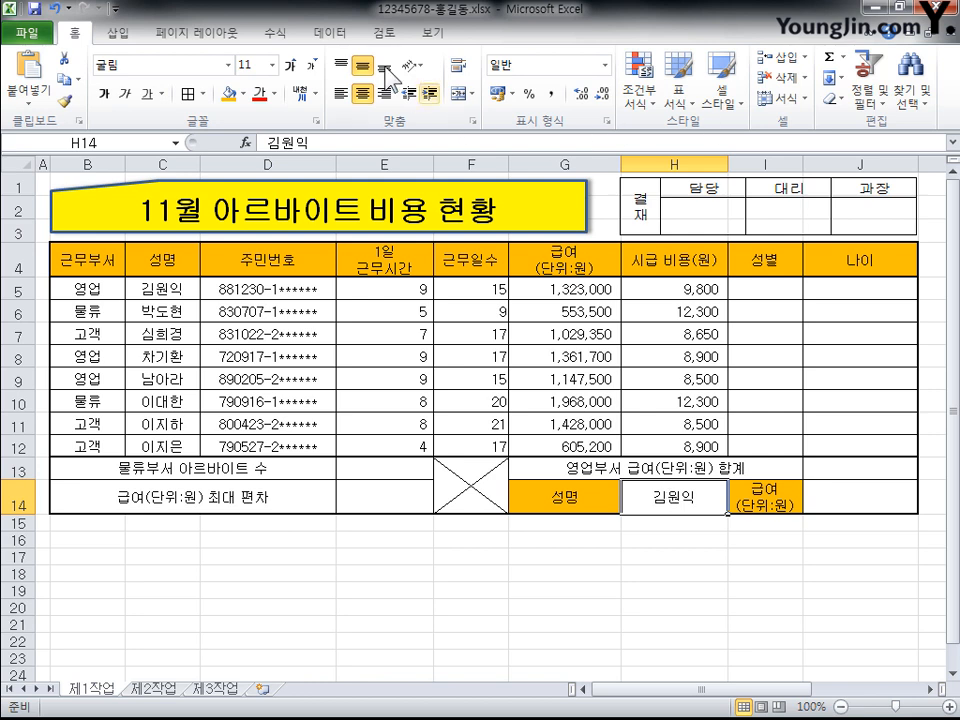
click(340, 34)
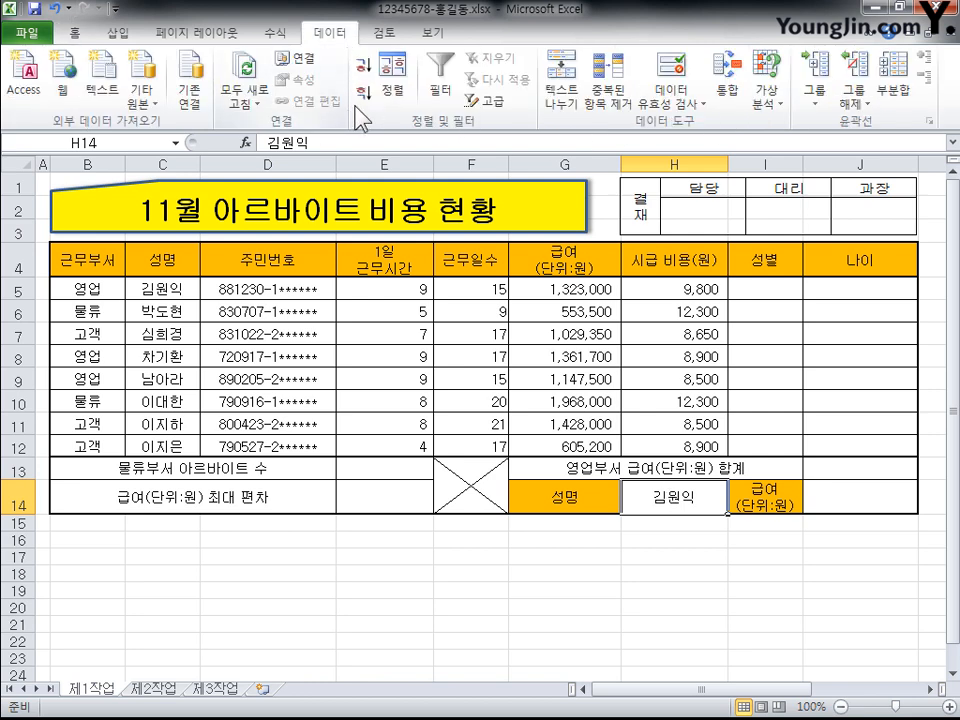
click(675, 100)
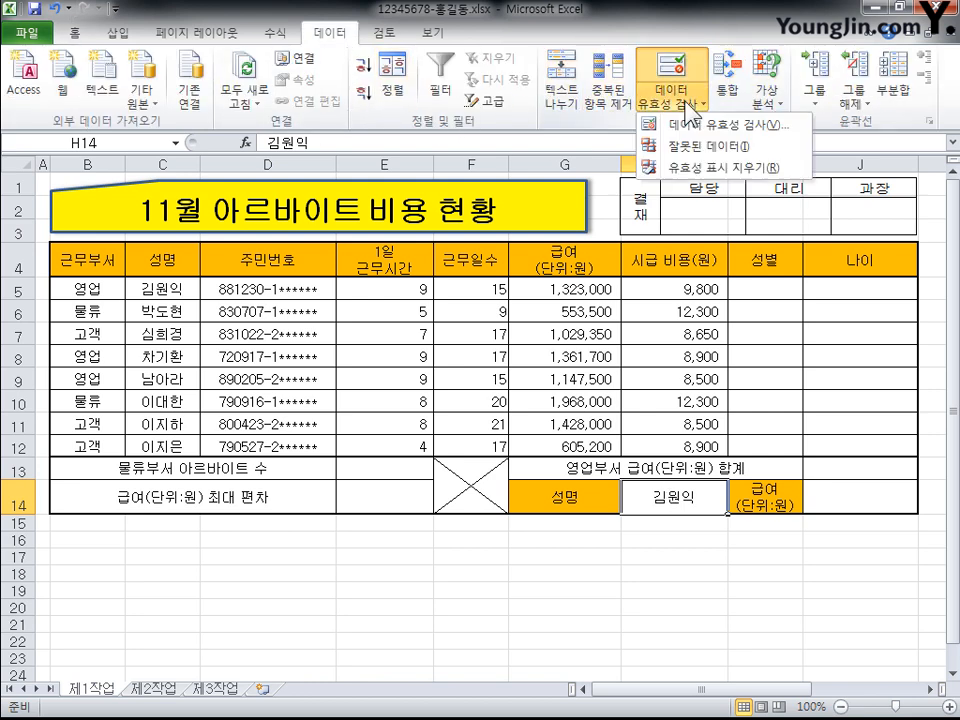
click(697, 128)
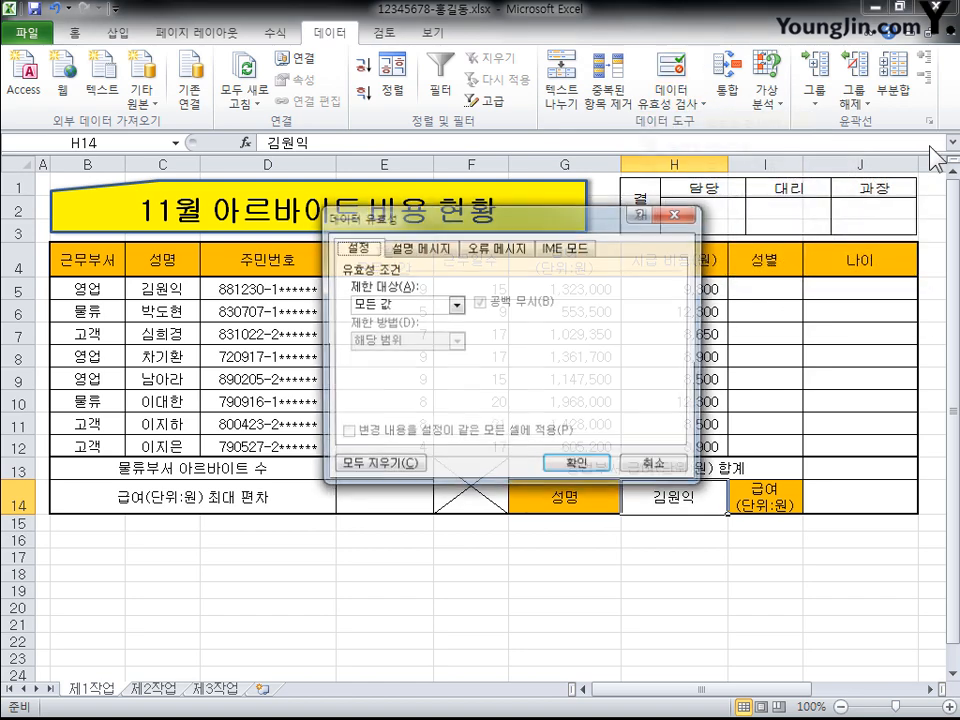
click(456, 305)
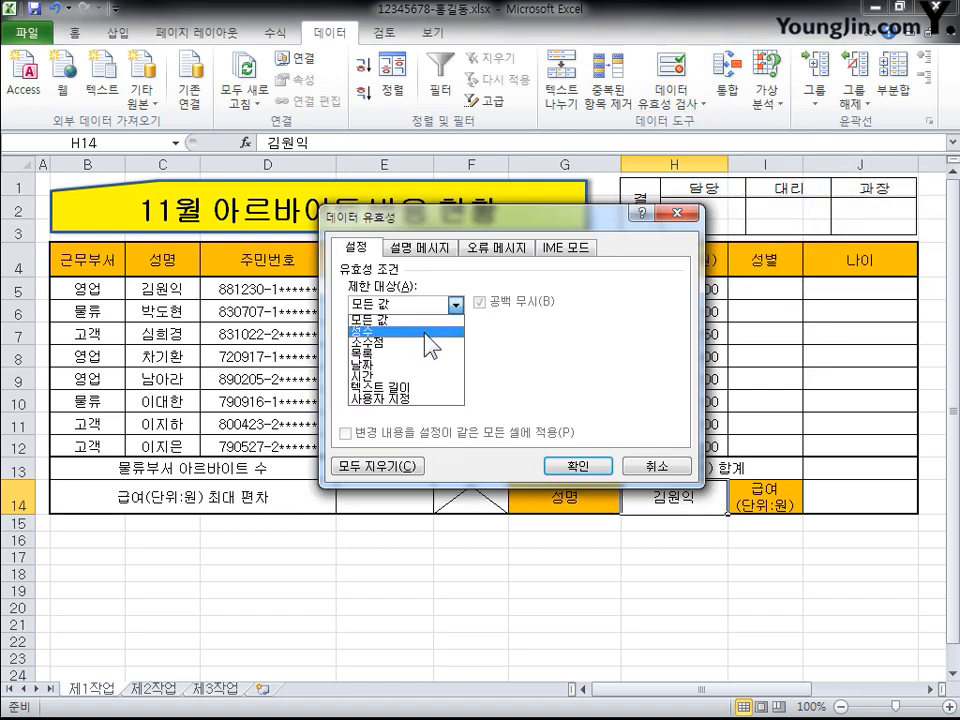
click(430, 364)
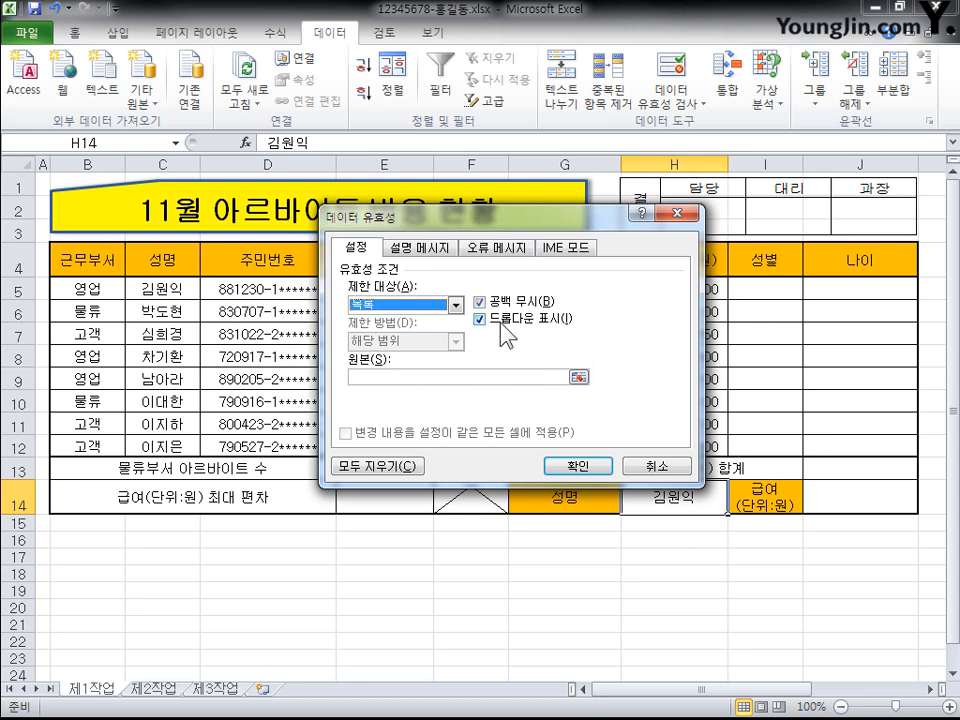
click(394, 378)
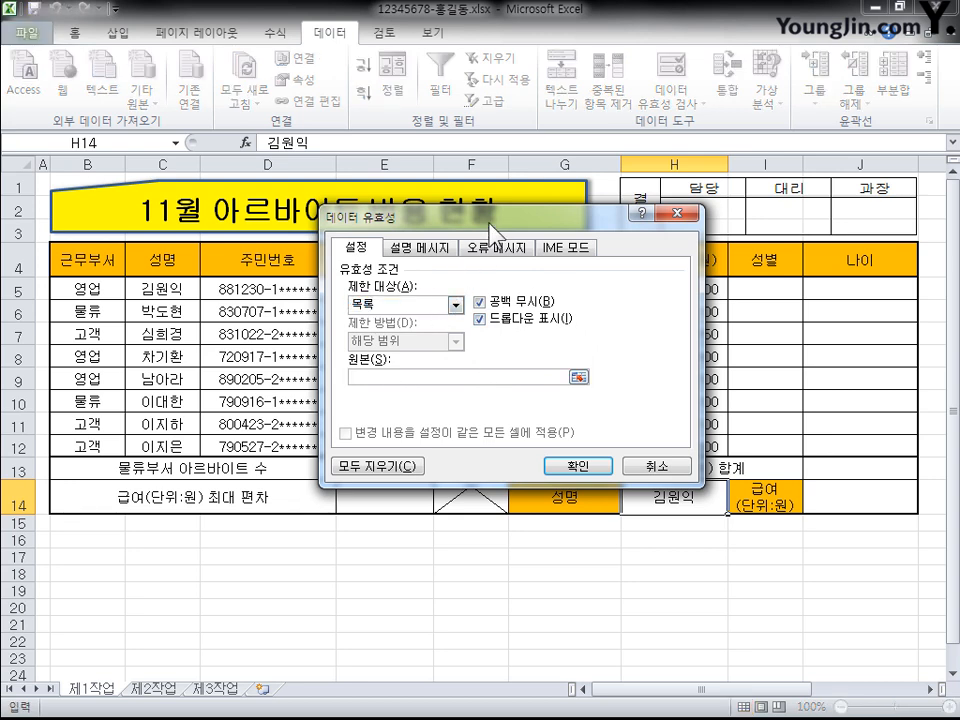
drag(172, 290, 158, 448)
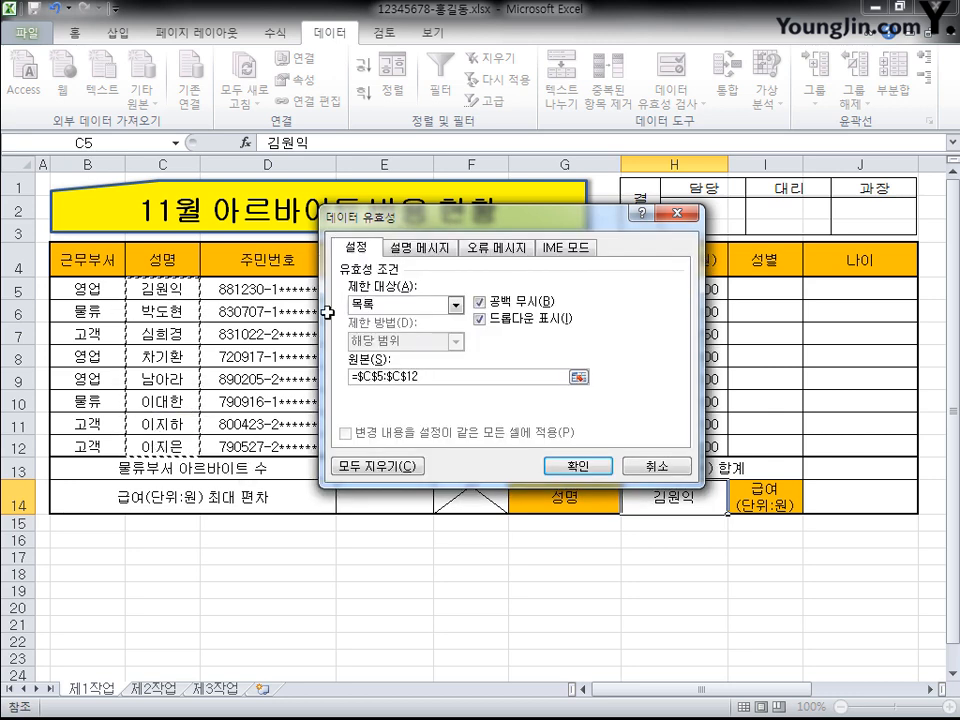
click(590, 462)
click(736, 507)
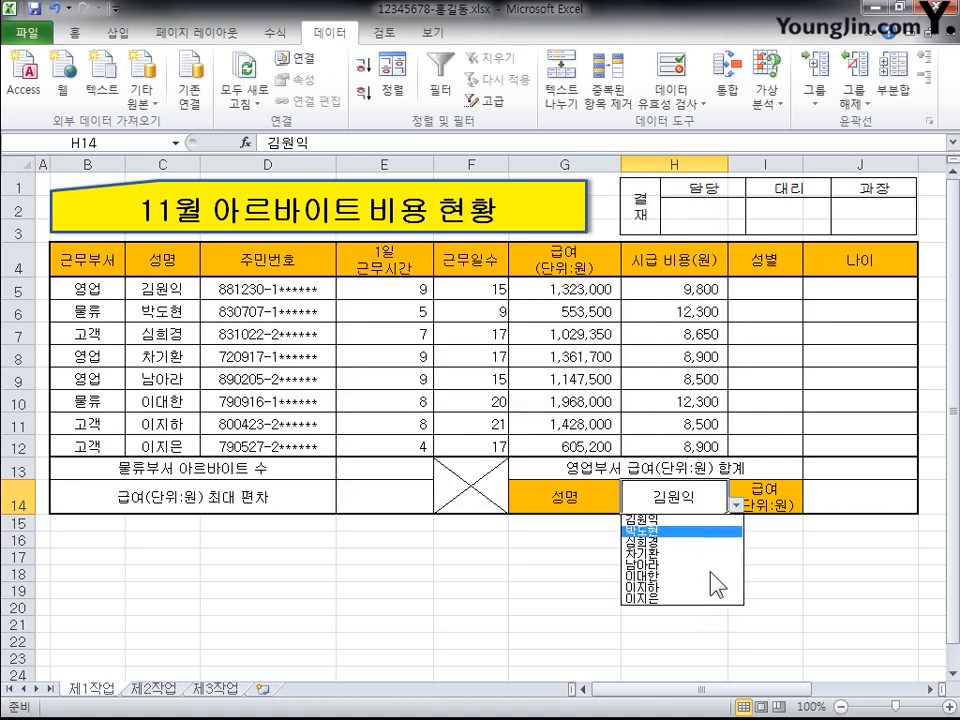
key(Escape)
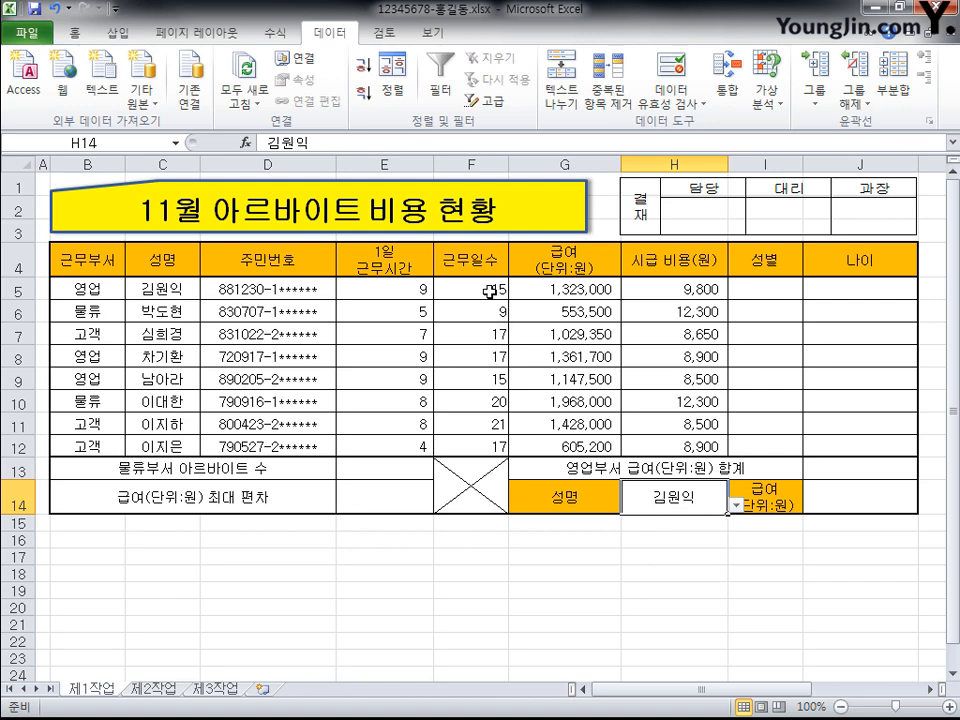
Apply the custom number format #,##0"일" to the 근무일수 values in F5:F12.
drag(489, 290, 485, 445)
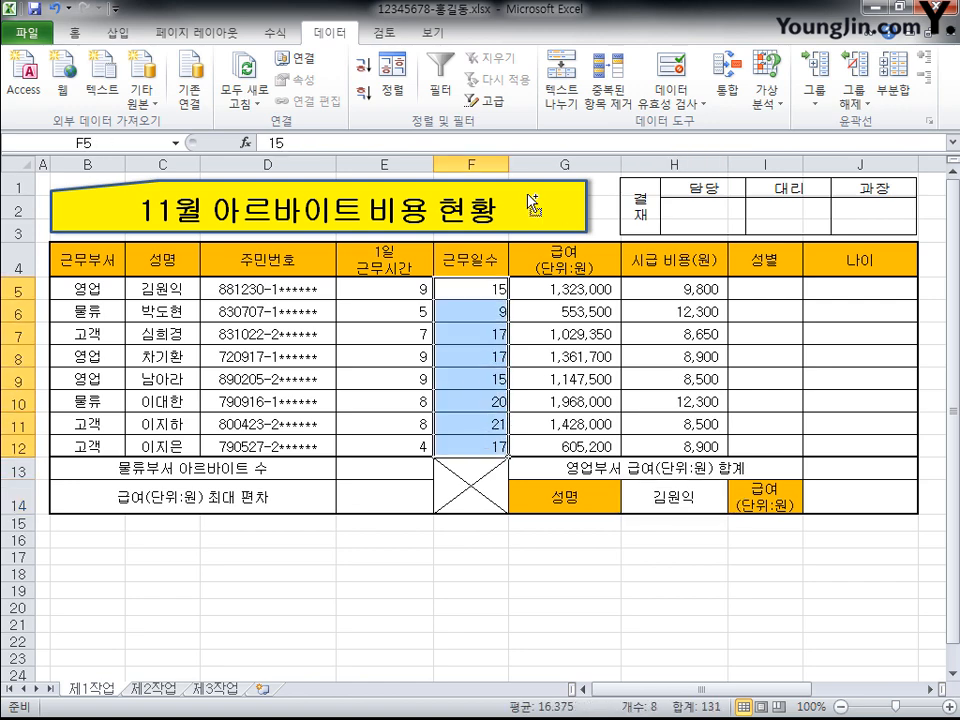
key(ctrl+1)
drag(447, 163, 520, 137)
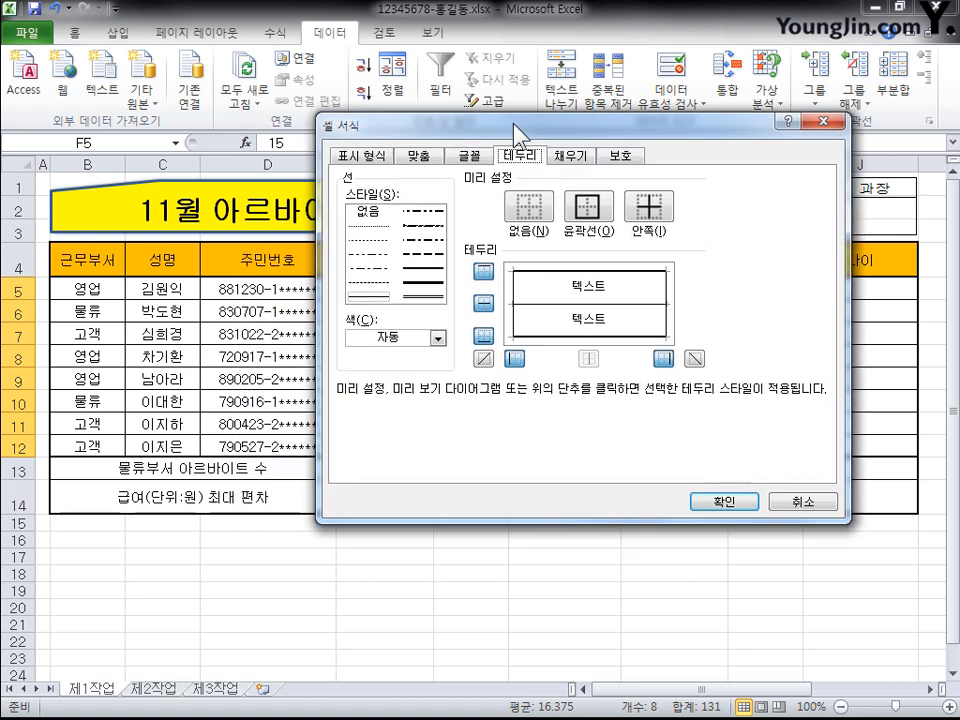
click(385, 160)
click(396, 319)
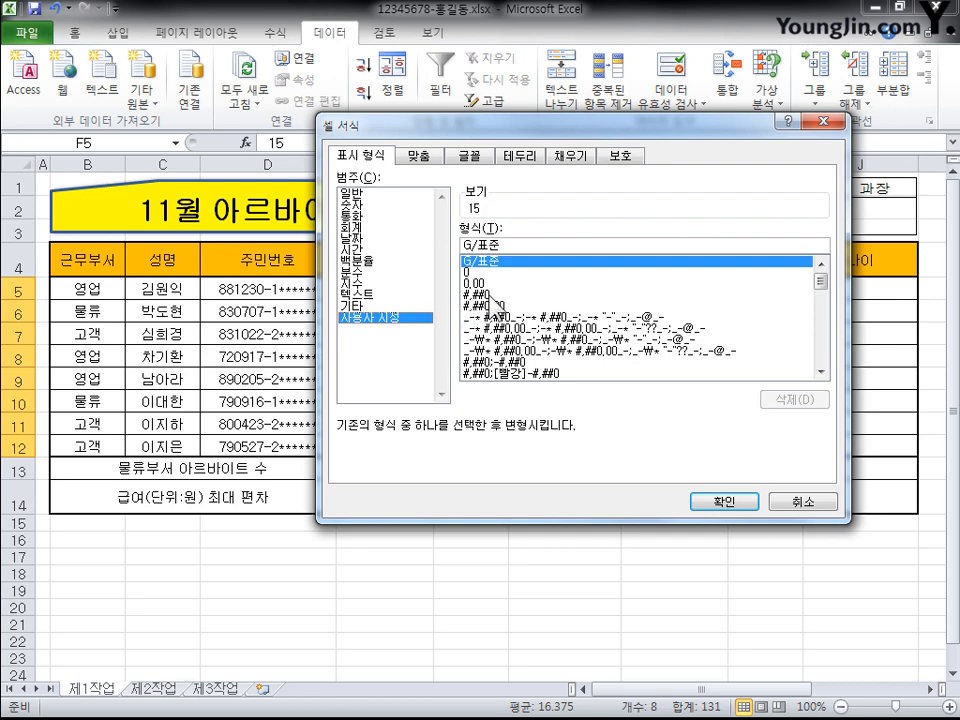
click(500, 294)
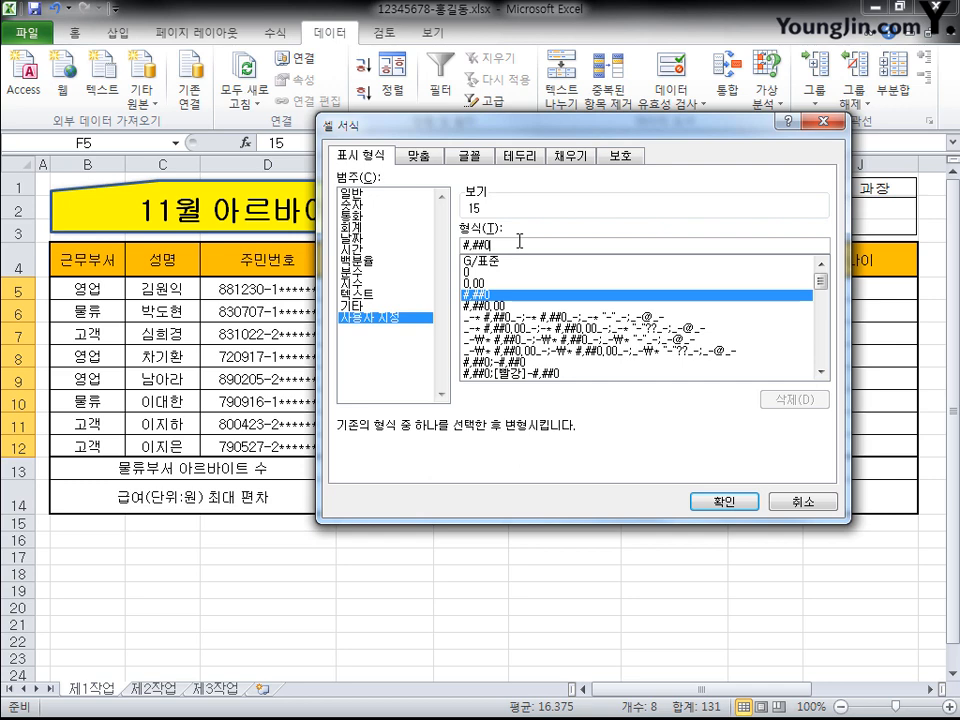
text(1)
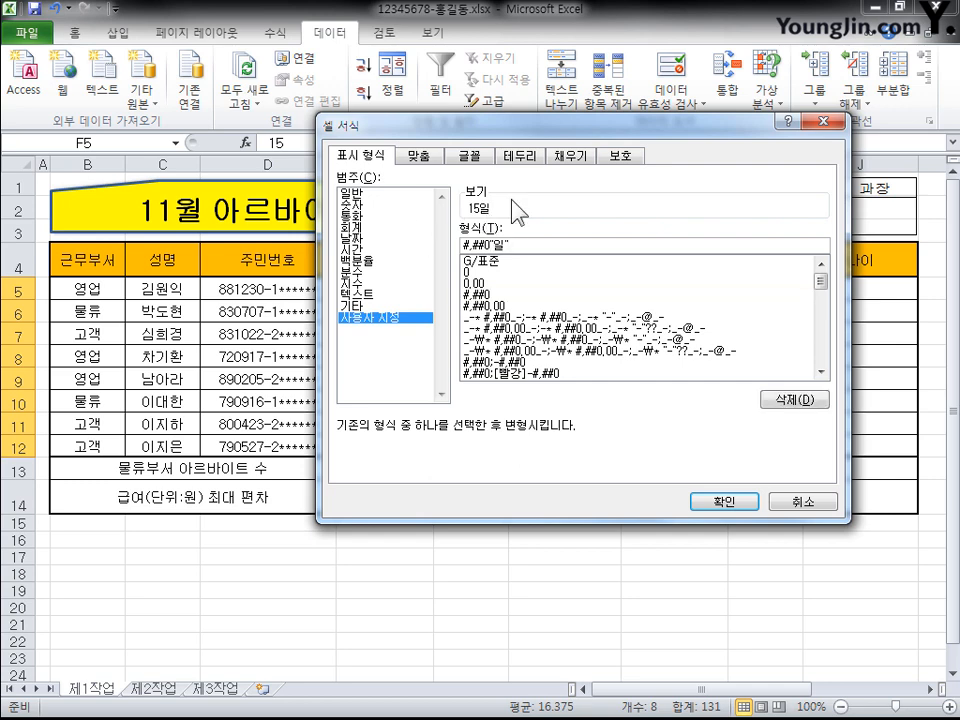
click(724, 502)
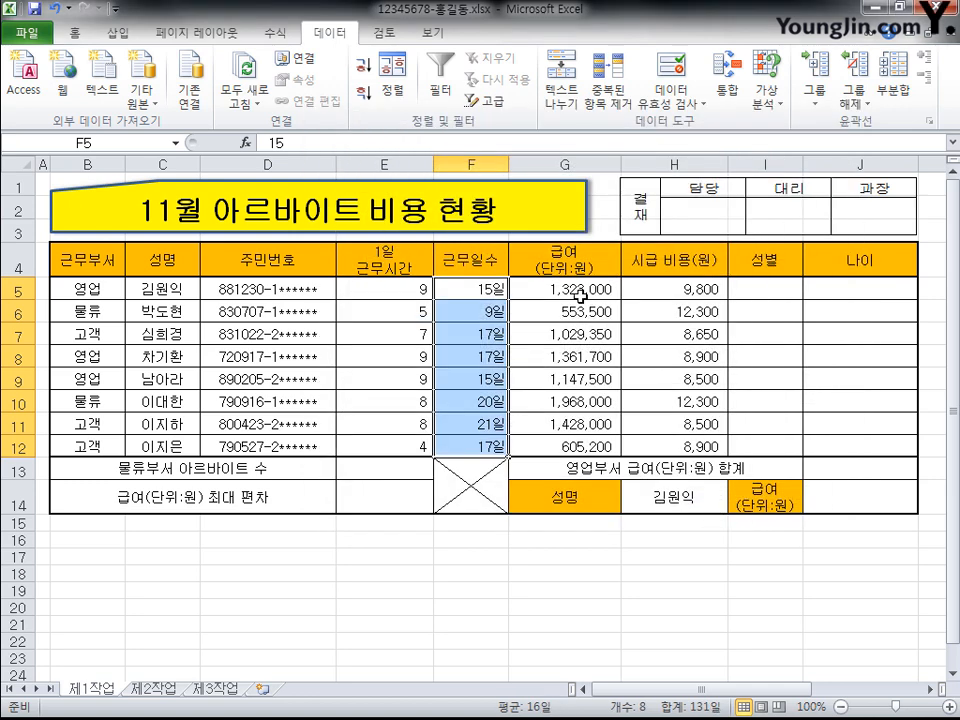
Define the name 급여 for the range G5:G12 with 통합 문서 scope.
drag(585, 289, 608, 447)
right_click(598, 310)
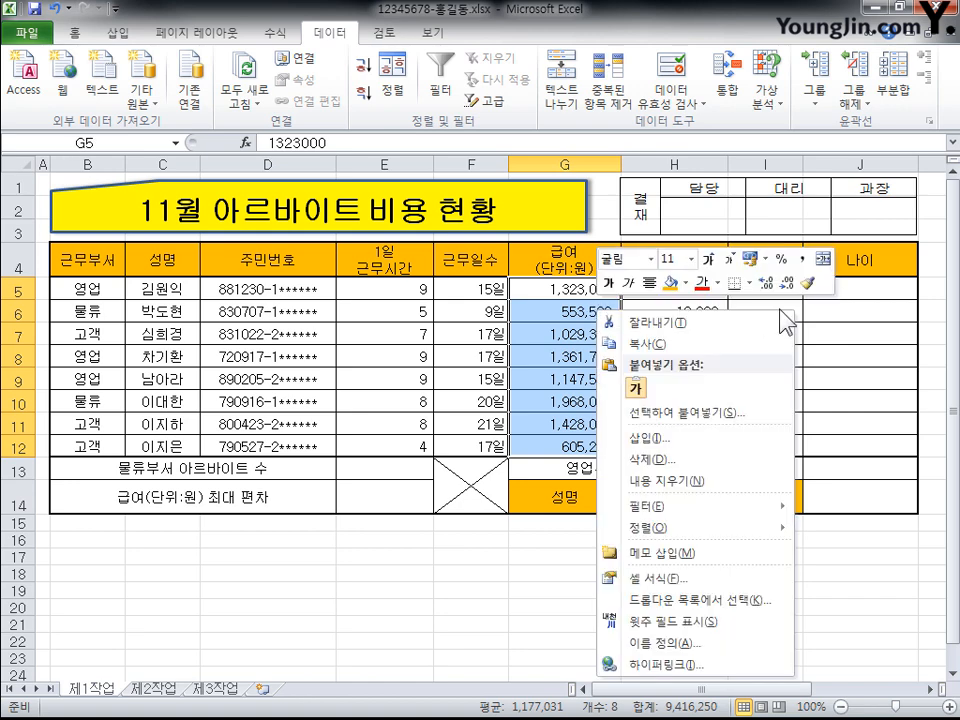
click(706, 645)
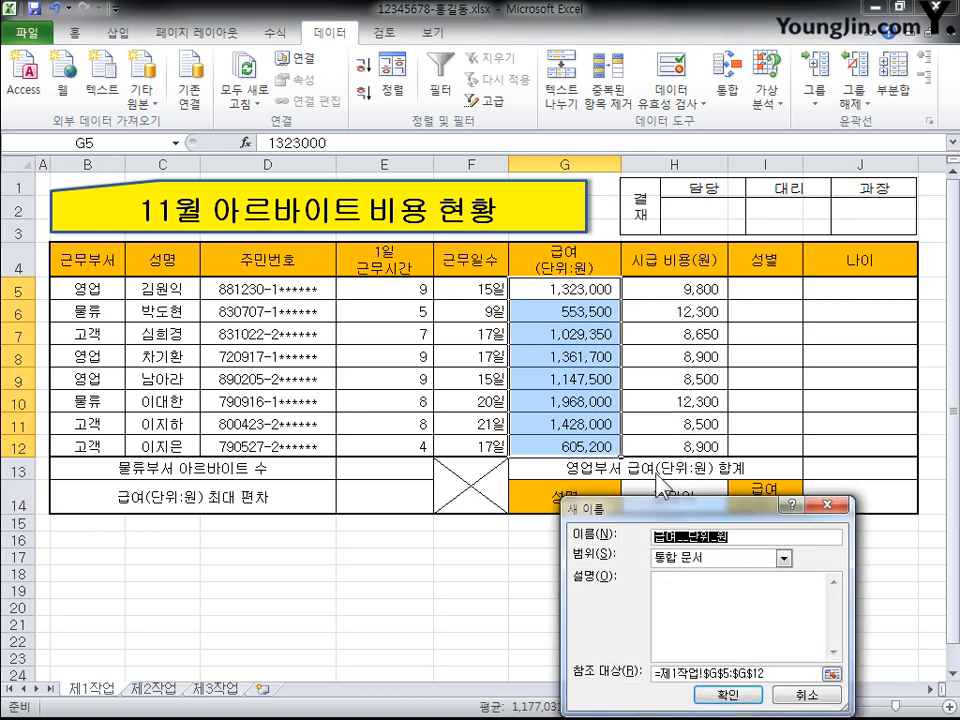
drag(672, 520, 292, 283)
text(급여)
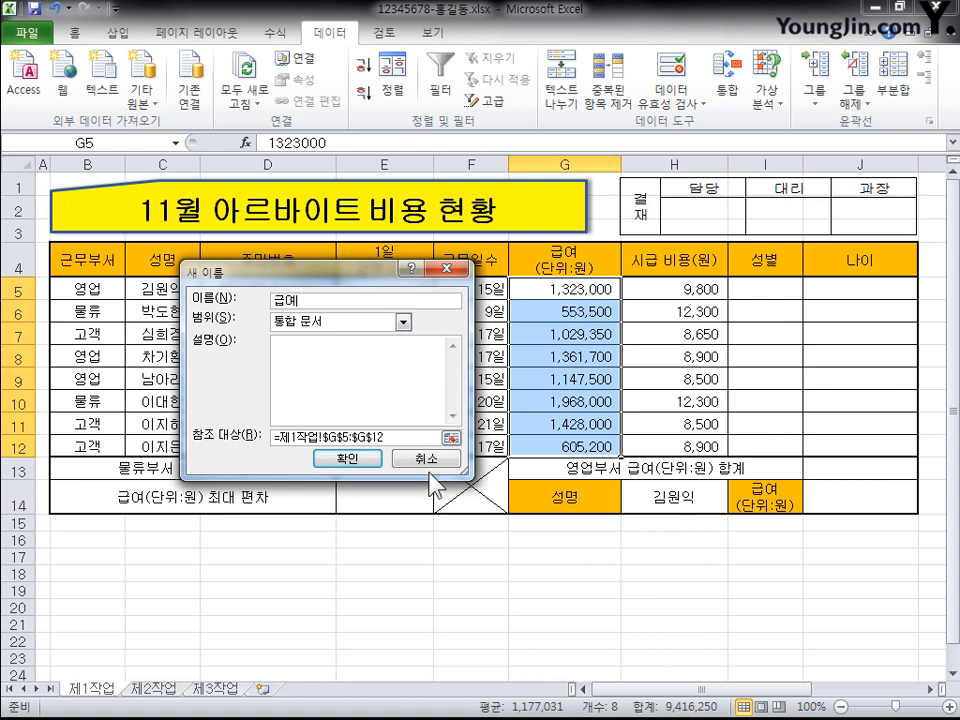
click(368, 462)
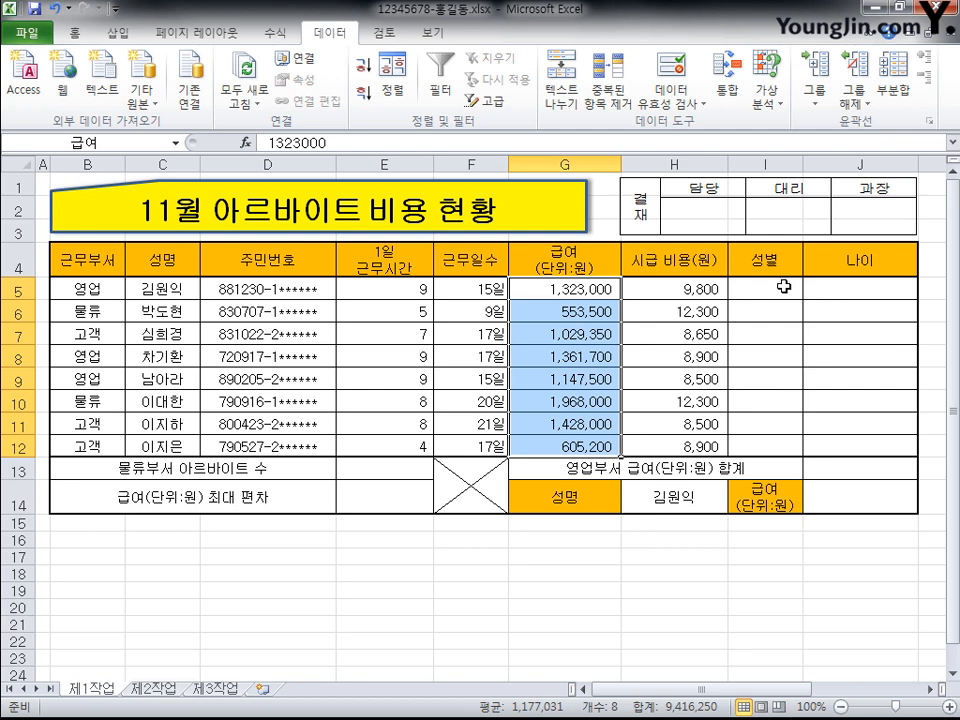
Fill the 성별 cells I5:I12 with the formula =CHOOSE(MID(D5,8,1),"남성","여성") and review its MID and CHOOSE arguments.
drag(783, 287, 786, 456)
click(392, 144)
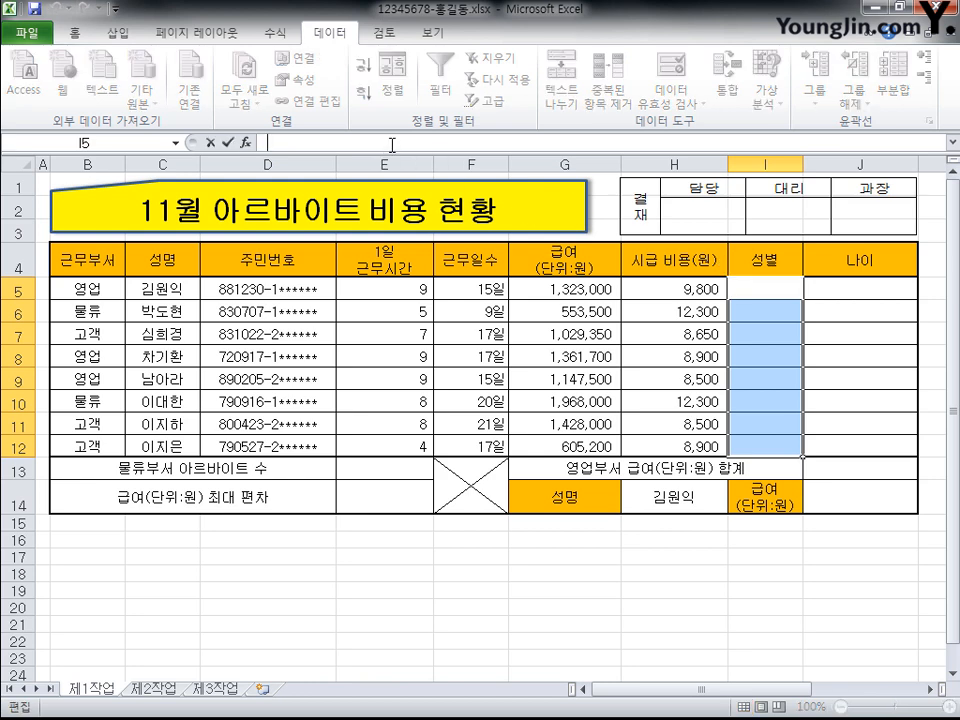
key(ctrl+v)
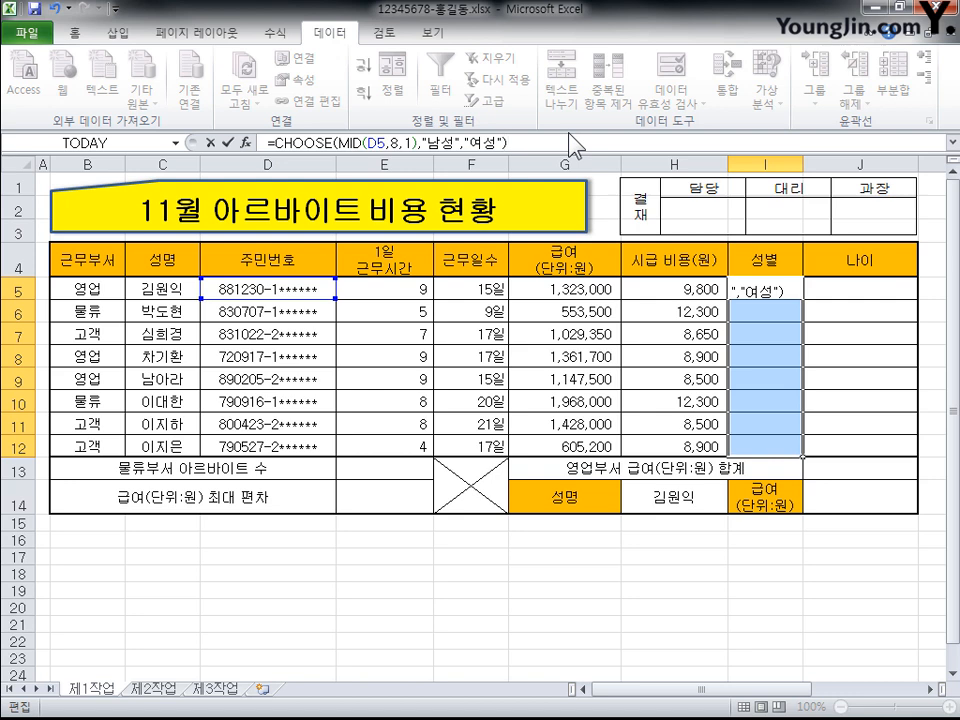
key(ctrl+Return)
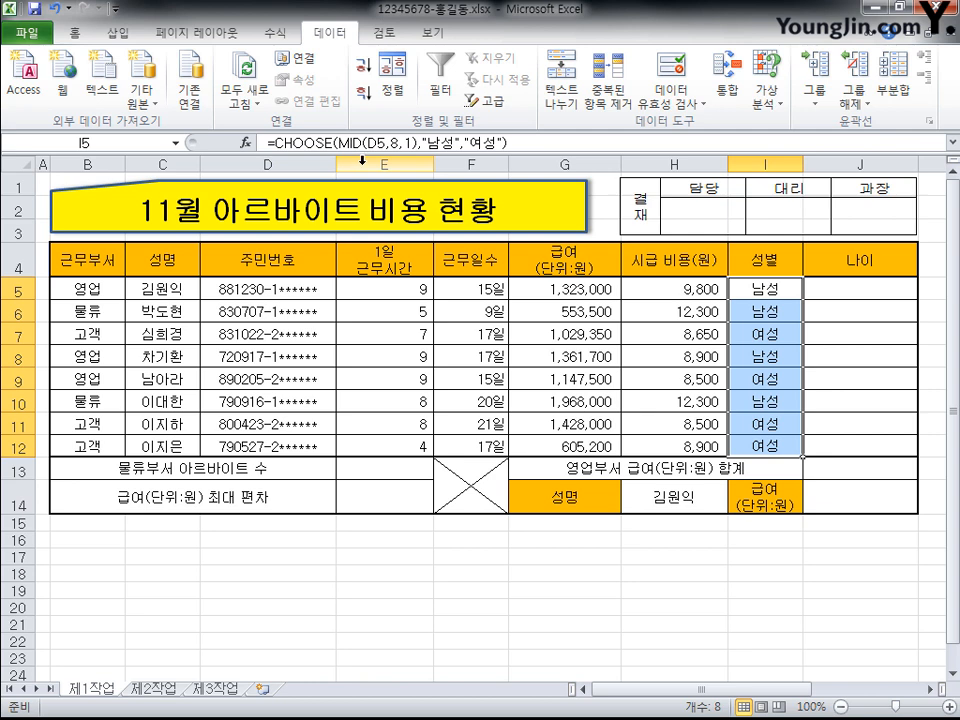
click(366, 142)
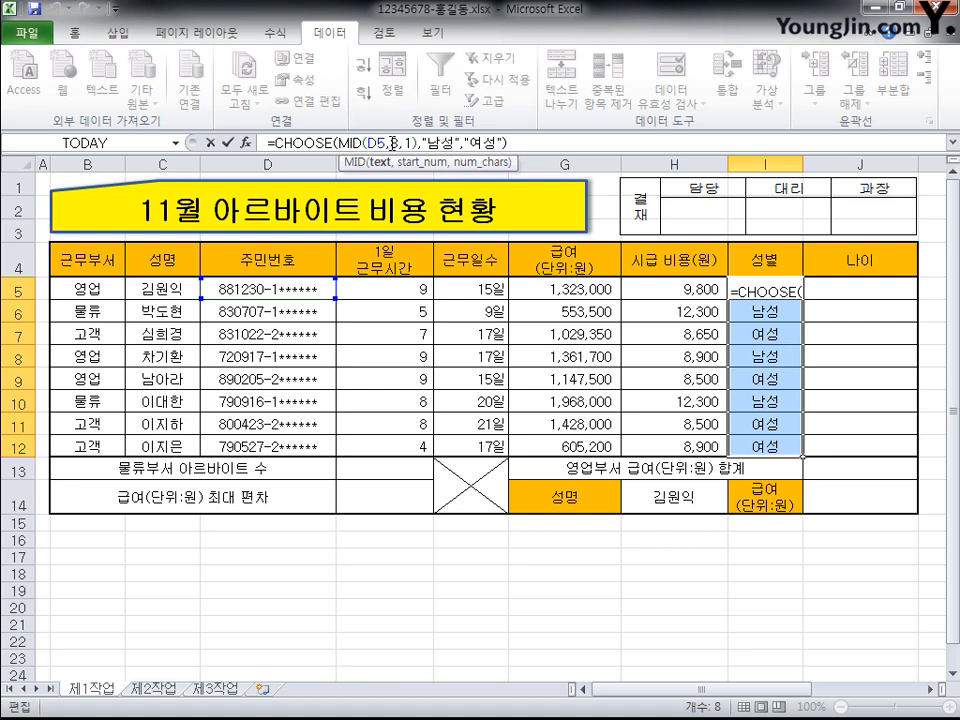
click(340, 143)
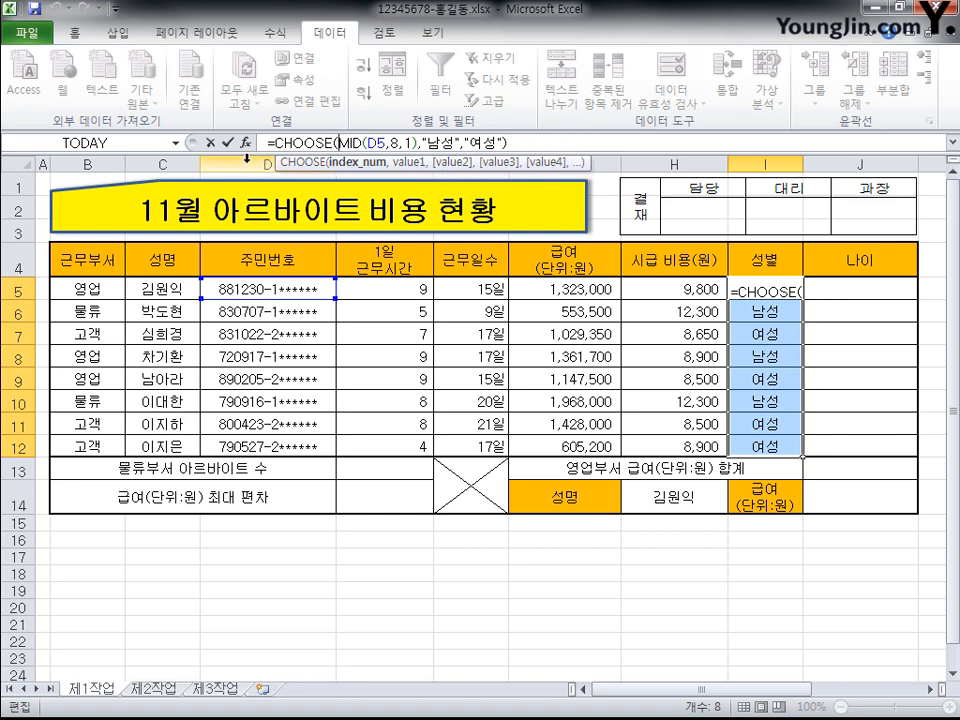
key(ctrl+Return)
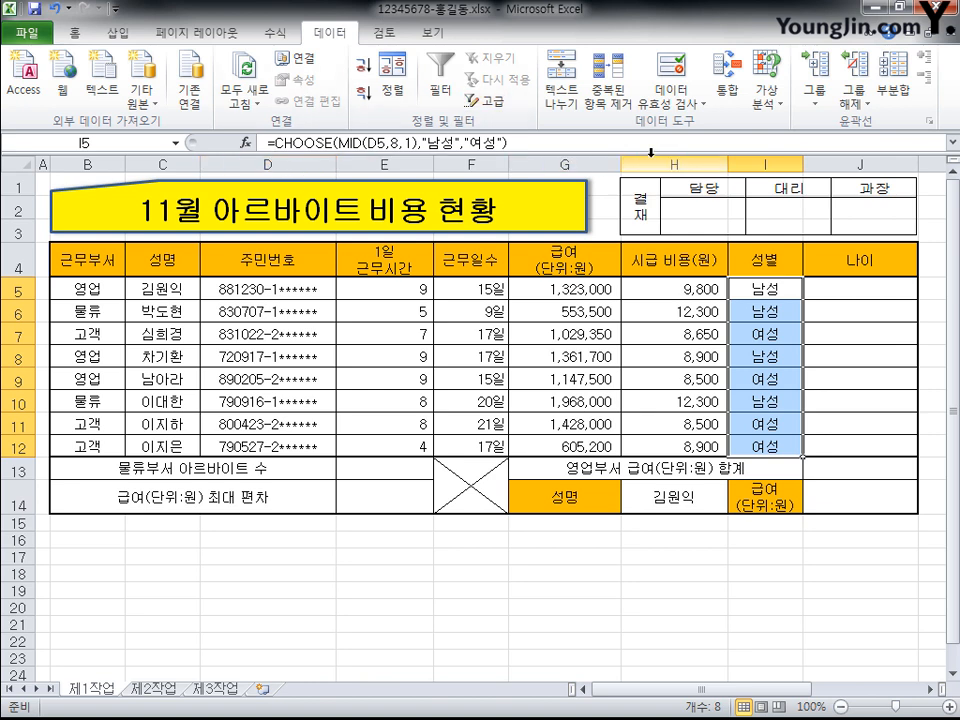
Fill the 나이 cells J5:J12 with the formula =118-LEFT(D5,2)&"세" and center them horizontally.
click(858, 289)
drag(858, 289, 864, 439)
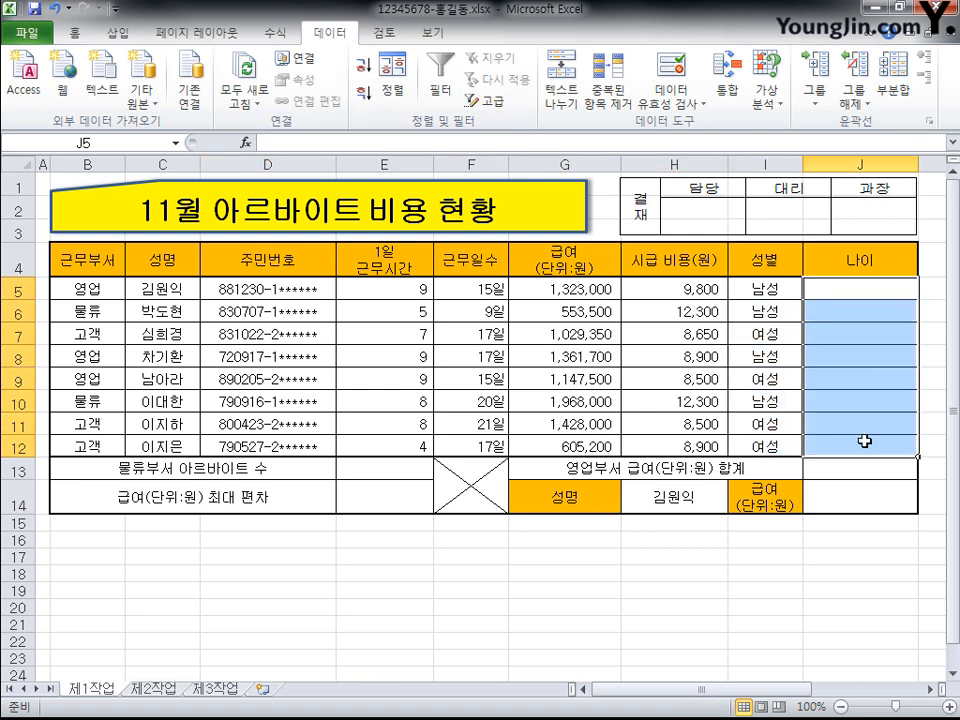
click(305, 143)
key(ctrl+v)
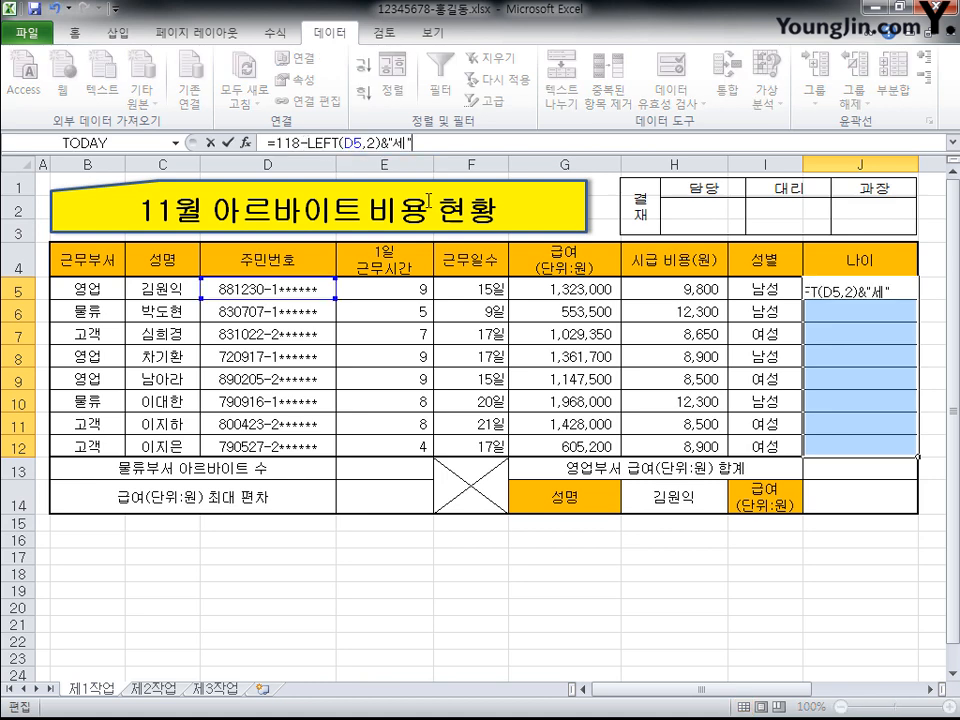
key(ctrl+Return)
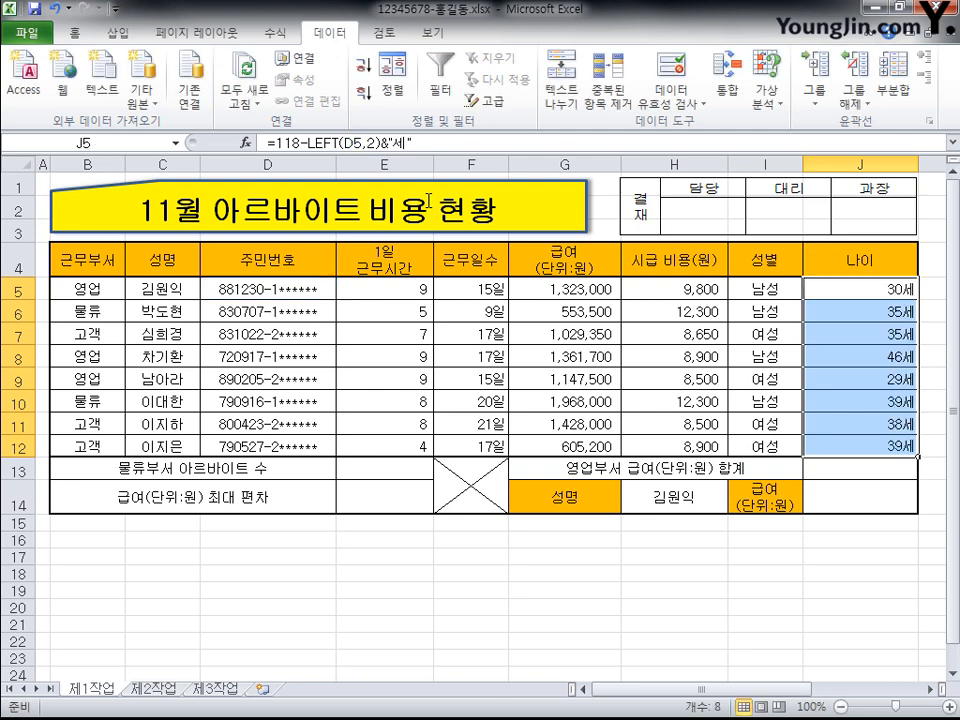
click(346, 143)
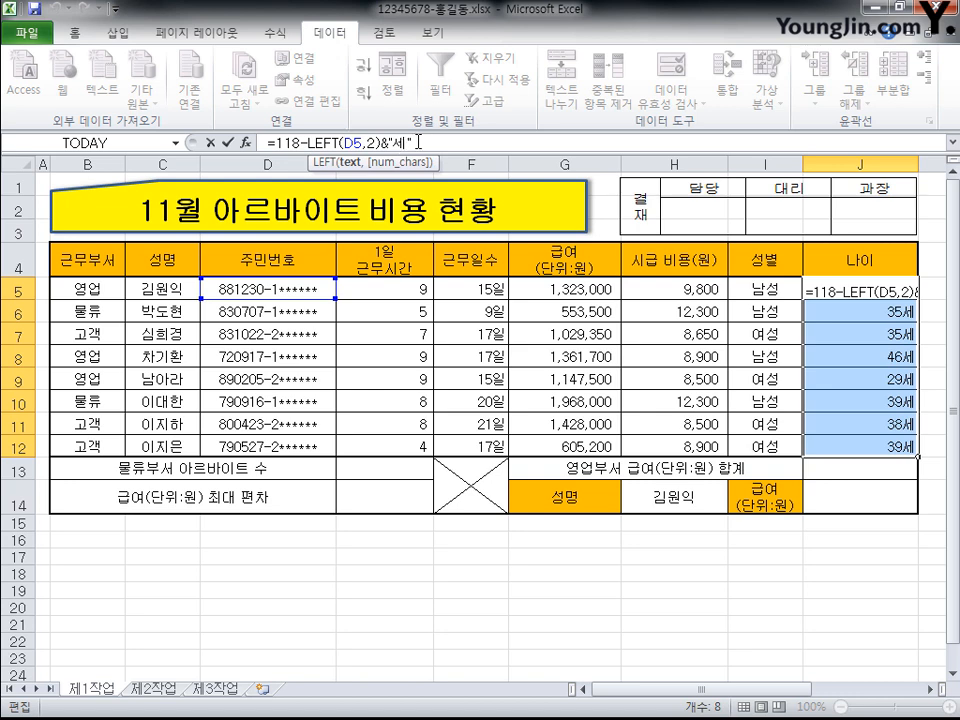
drag(403, 143, 389, 143)
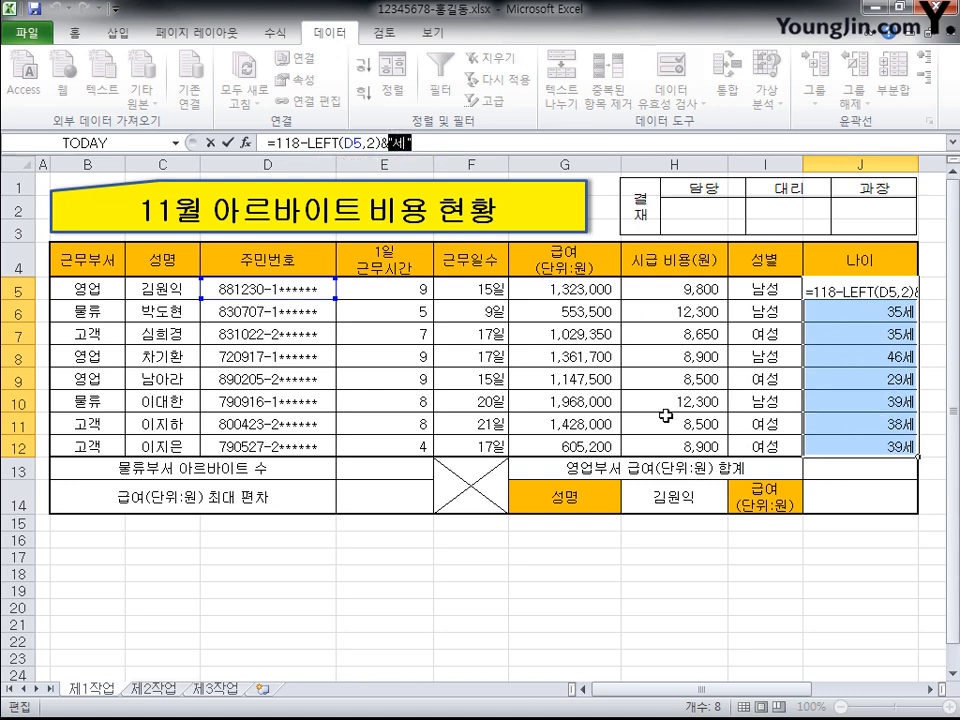
key(ctrl+Return)
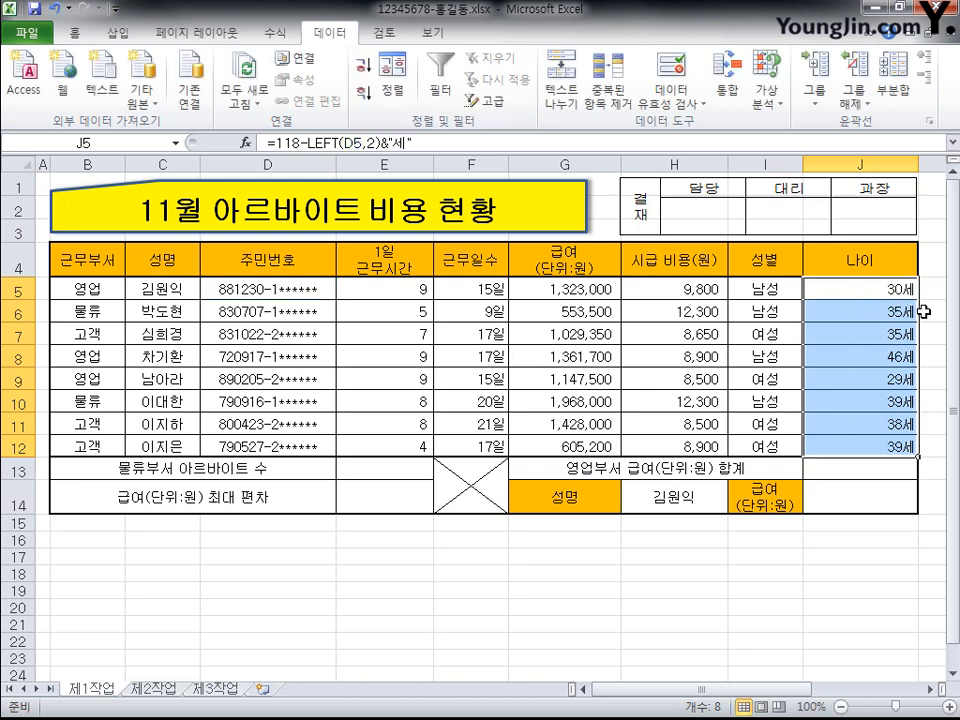
click(74, 32)
click(362, 96)
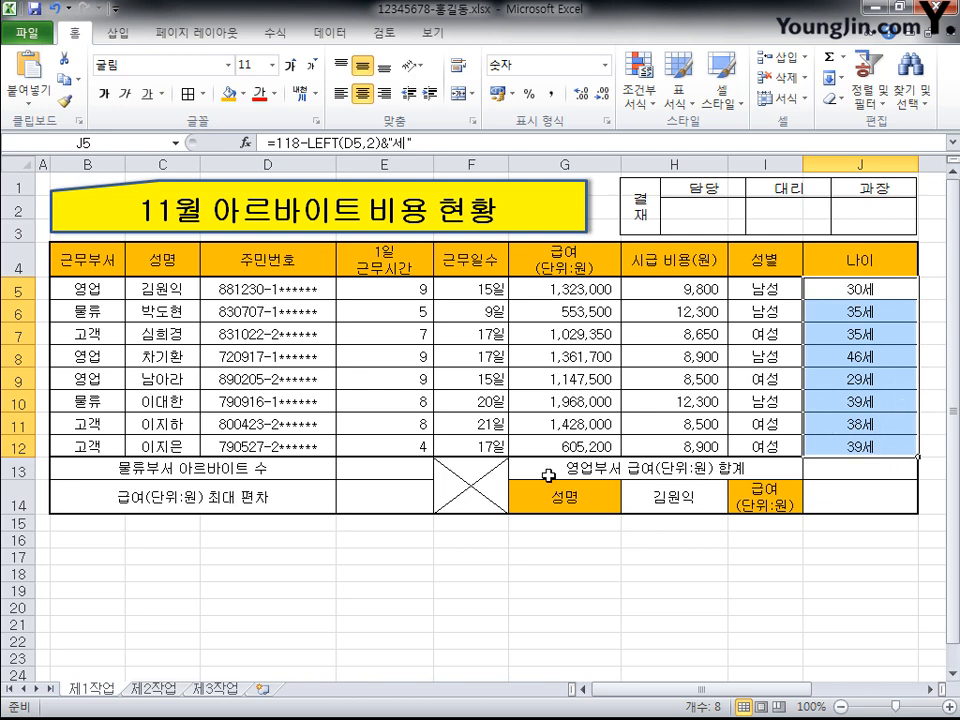
Count the 물류부서 part-timers in E13 with the formula =COUNTIF(B5:B12,"물류").
click(425, 470)
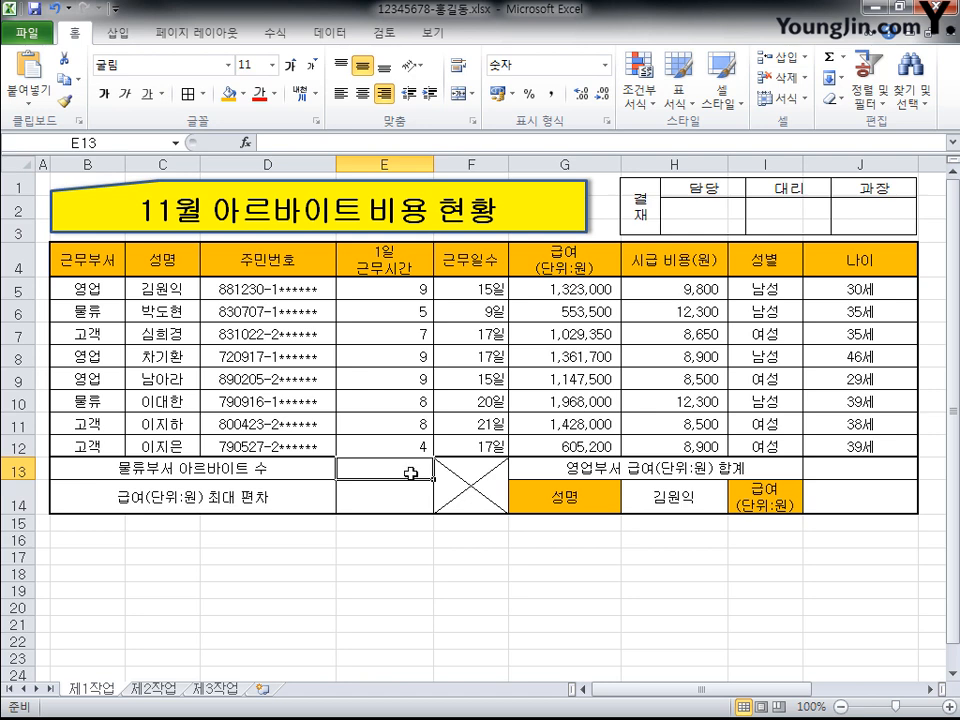
click(373, 150)
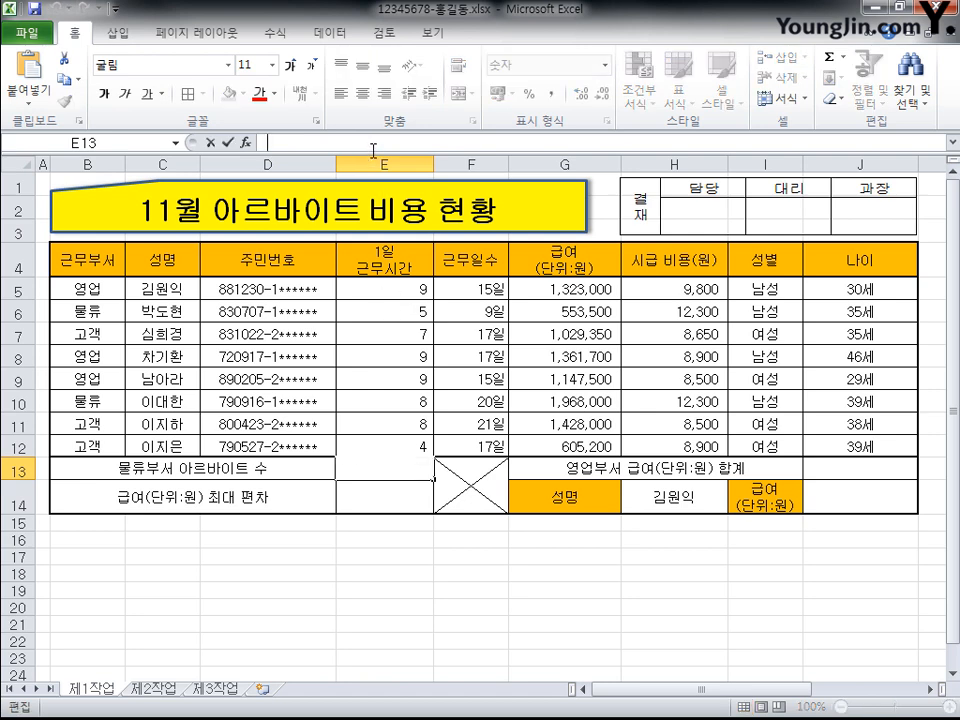
text(=COUNTIF(B5:B12,"물류"))
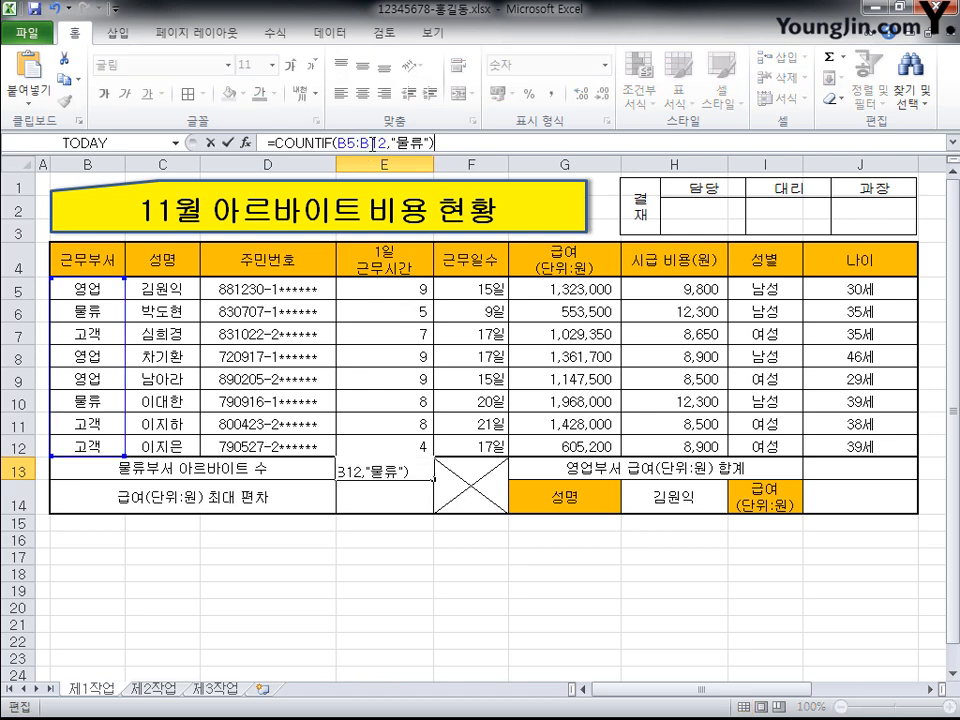
click(231, 147)
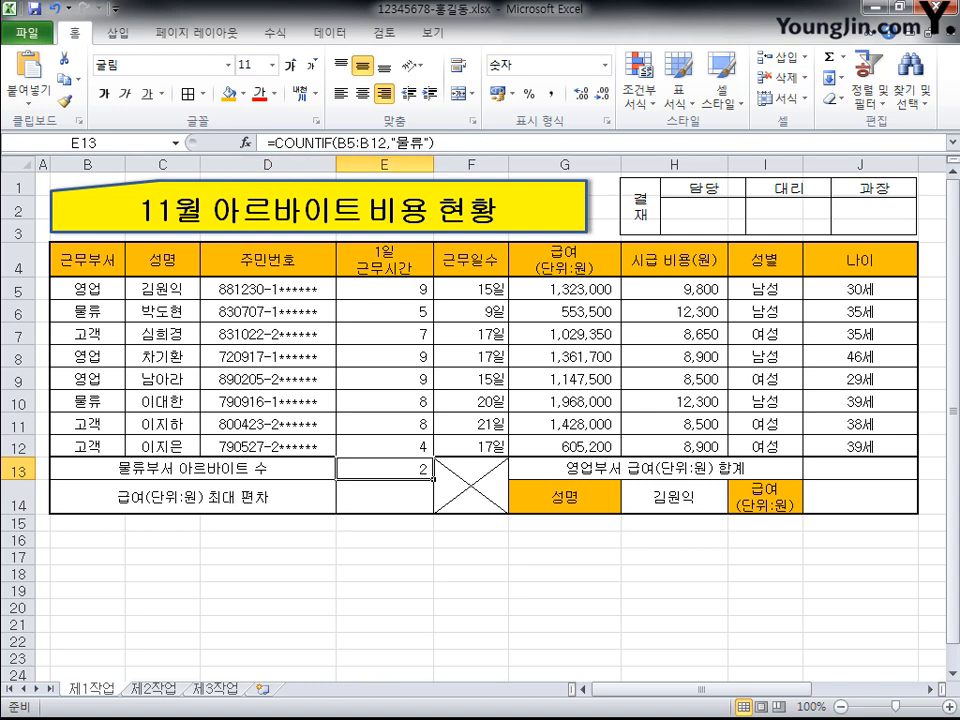
Calculate the 급여 최대 편차 in E14 with the formula =MAX(급여)-MIN(급여).
key(Down)
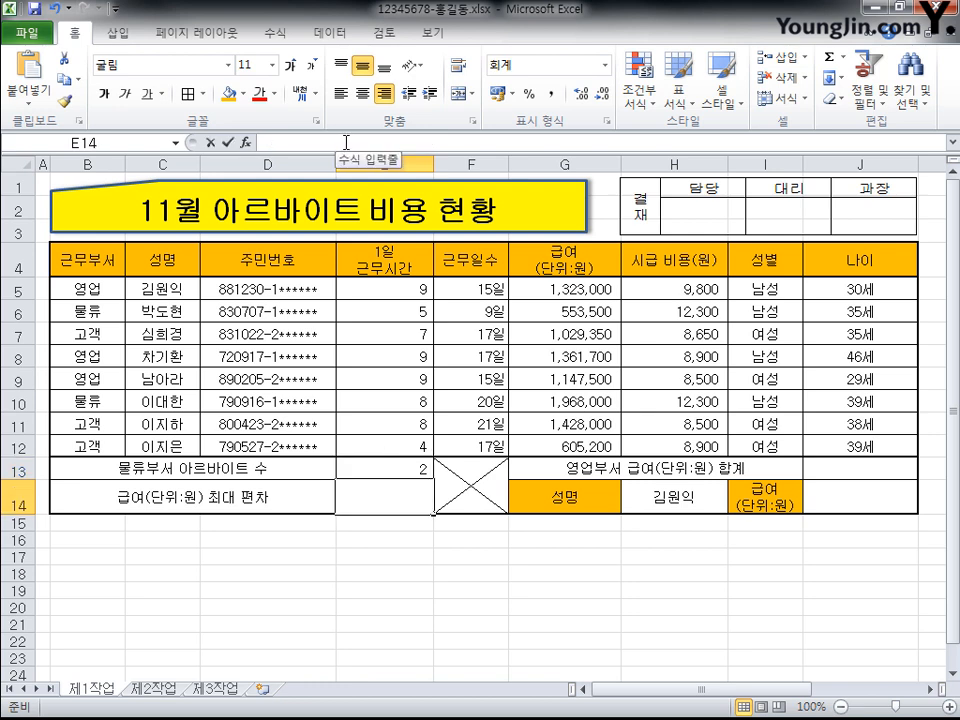
text(=MAX(급여)-MIN(급여))
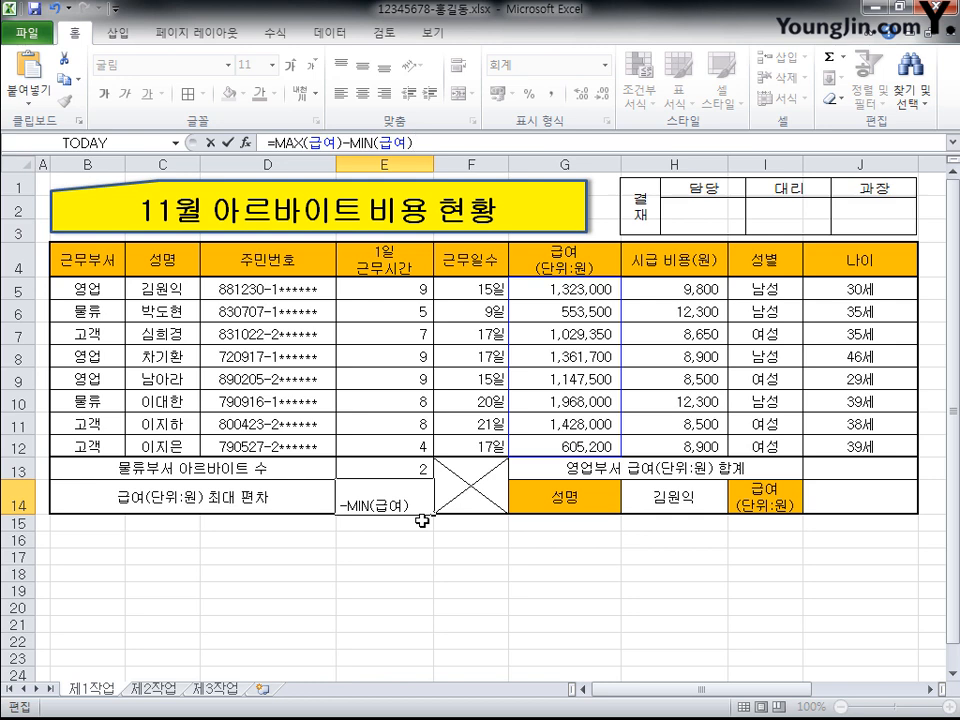
click(228, 142)
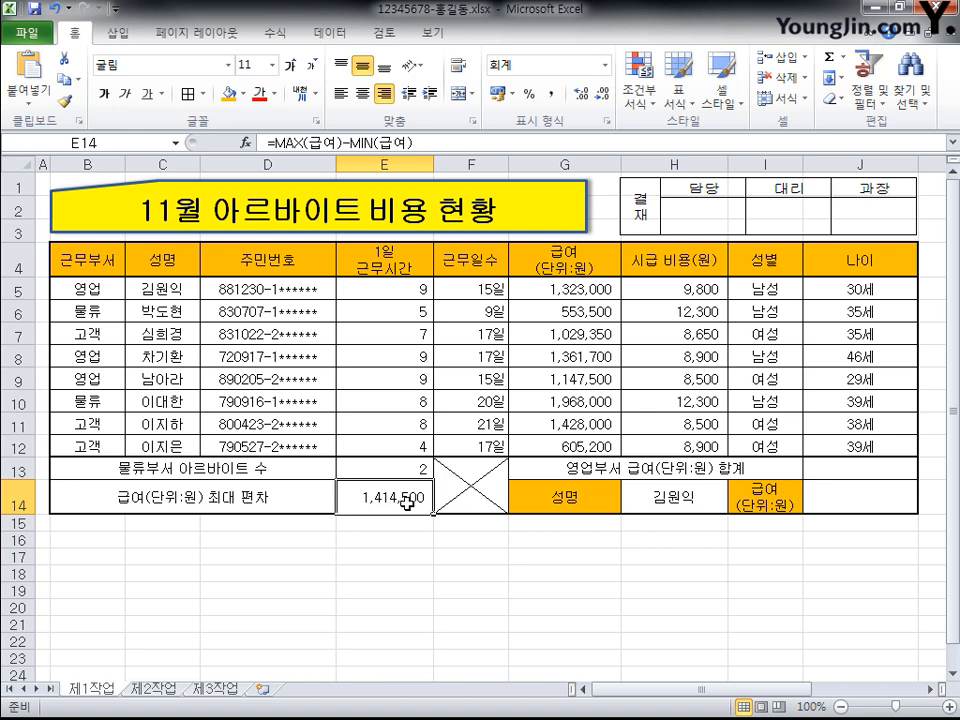
Calculate the 영업부서 급여 합계 in J13 with =DSUM(B4:H12,6,B4:B5) and review its database argument.
click(840, 468)
click(376, 145)
text(=DSUM(B4:H12,6,B4:B5))
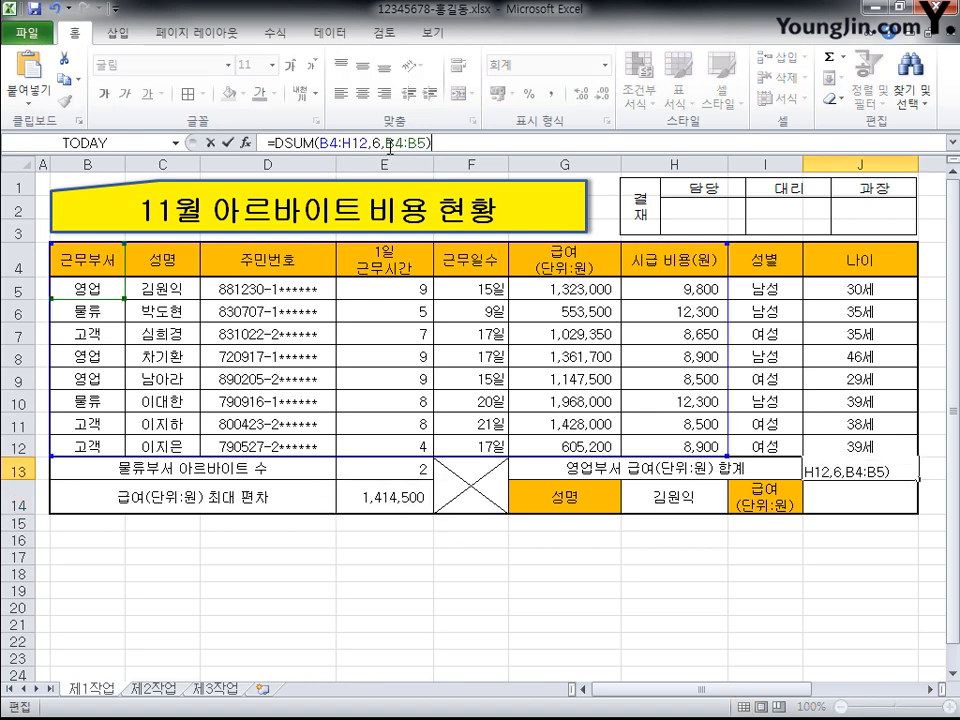
click(229, 145)
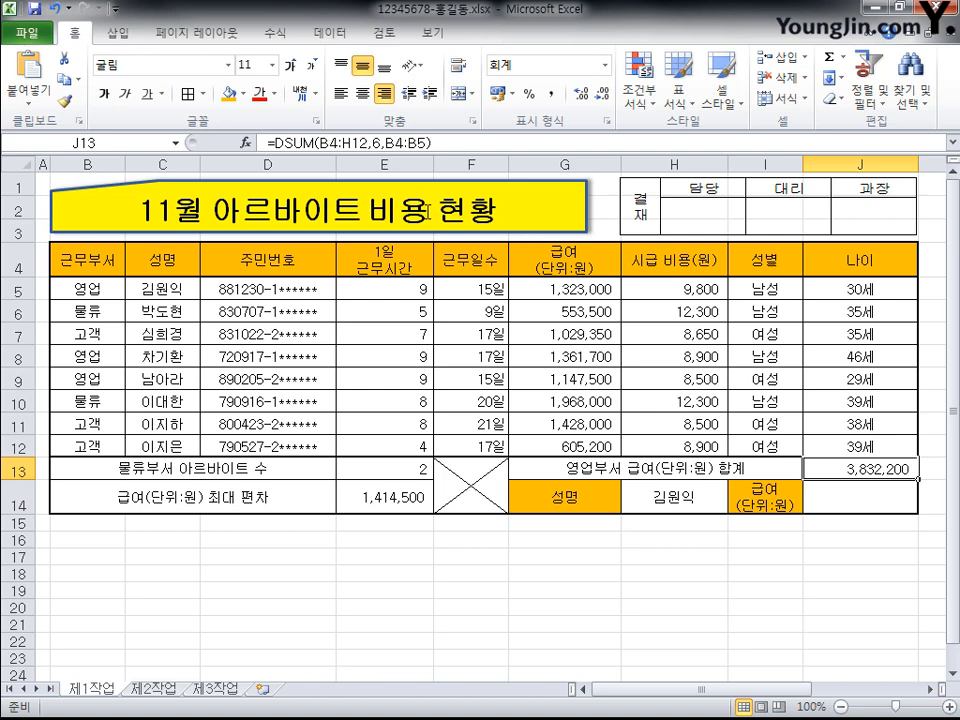
click(319, 143)
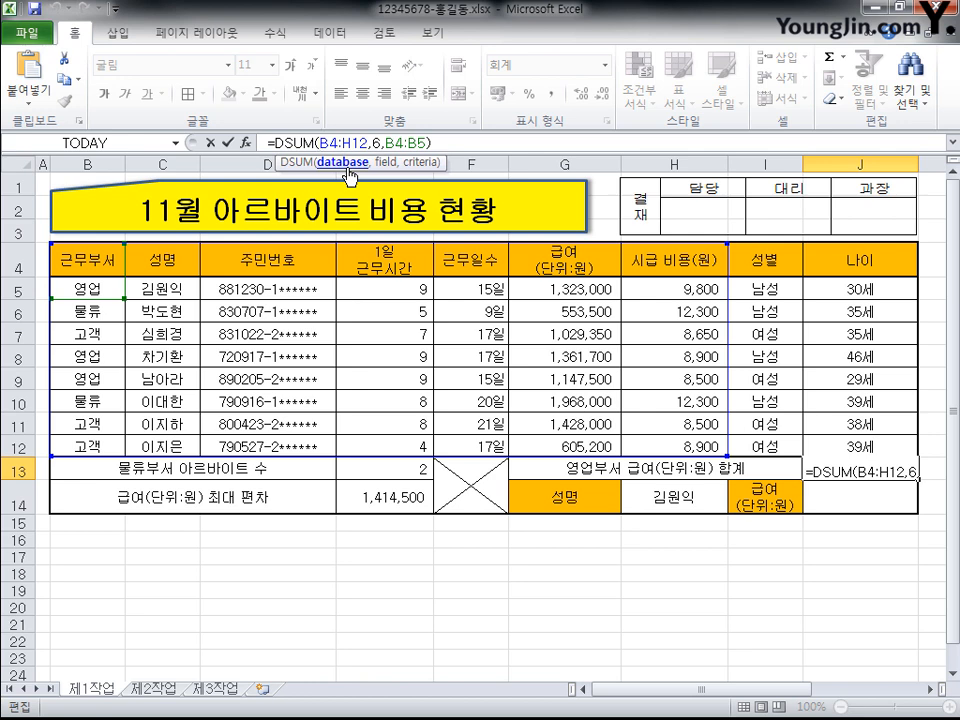
click(349, 176)
click(233, 146)
Look up the 급여 for the name in H14 by entering =VLOOKUP(H14,C5:G12,5,0) in J14, and check the lookup cell.
text(=VLOOKUP(H14,C5:G12,5,0))
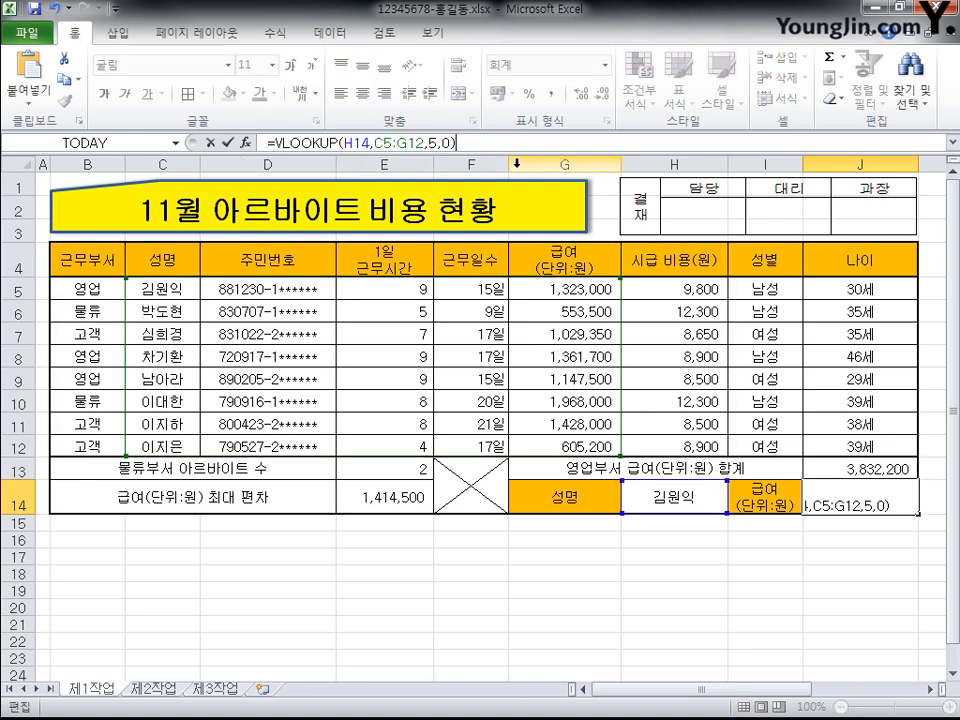
click(229, 143)
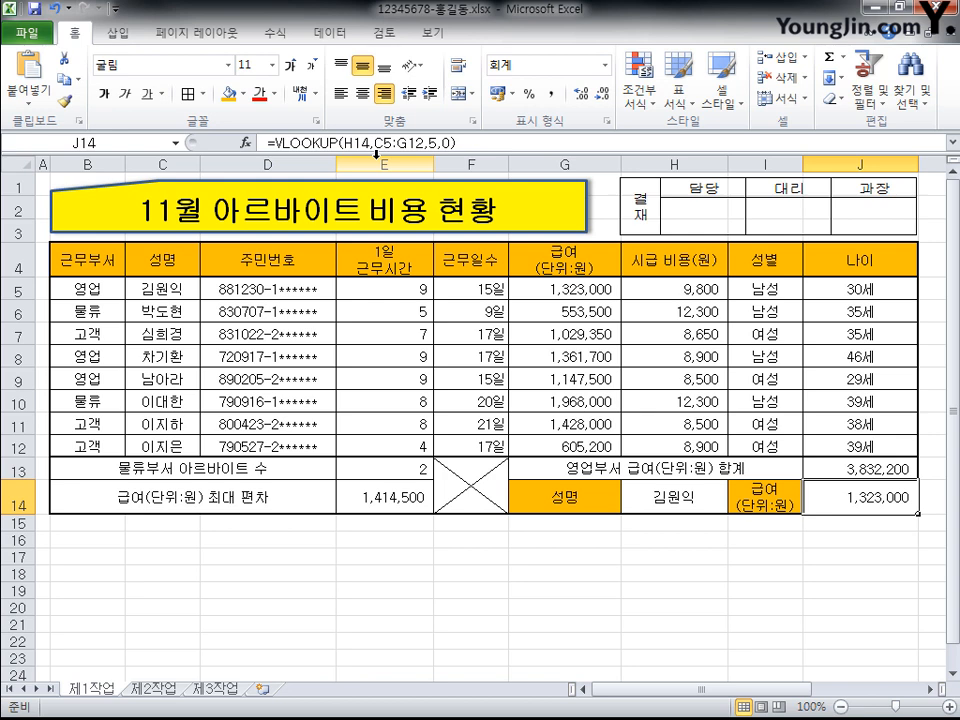
click(677, 497)
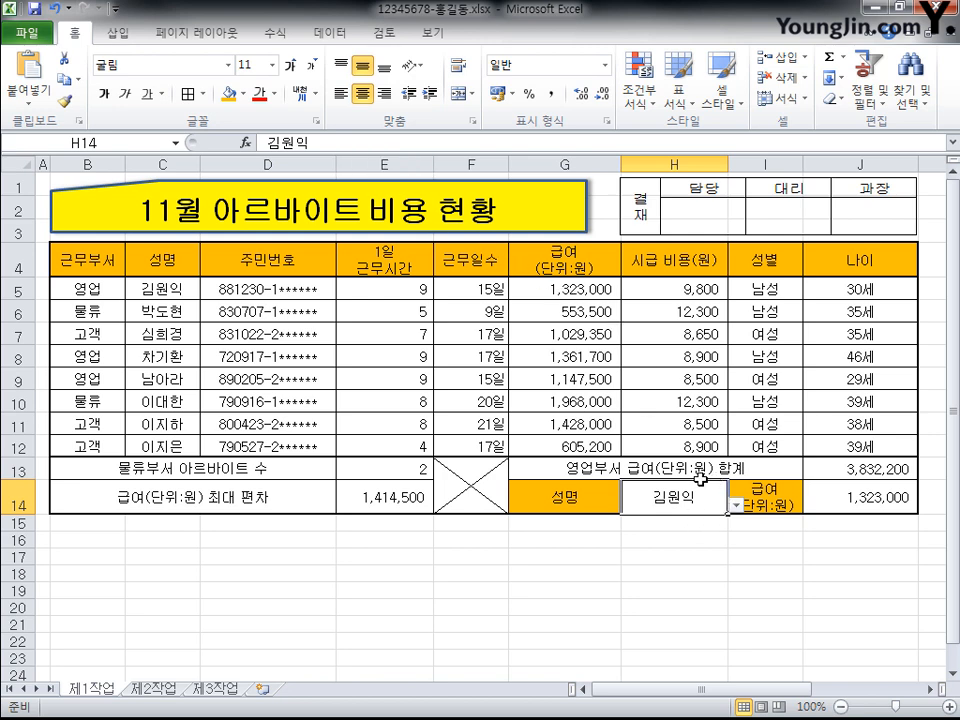
key(Right)
key(Right)
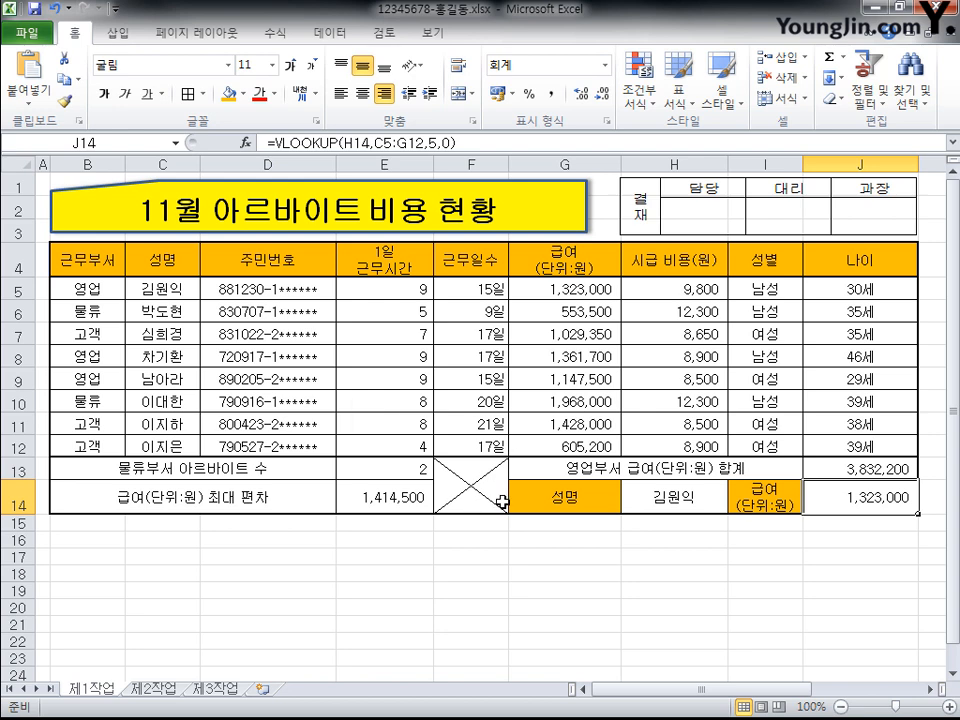
Start a formula-based conditional formatting rule for B5:J12 with the condition =$F5>=20.
drag(110, 288, 884, 441)
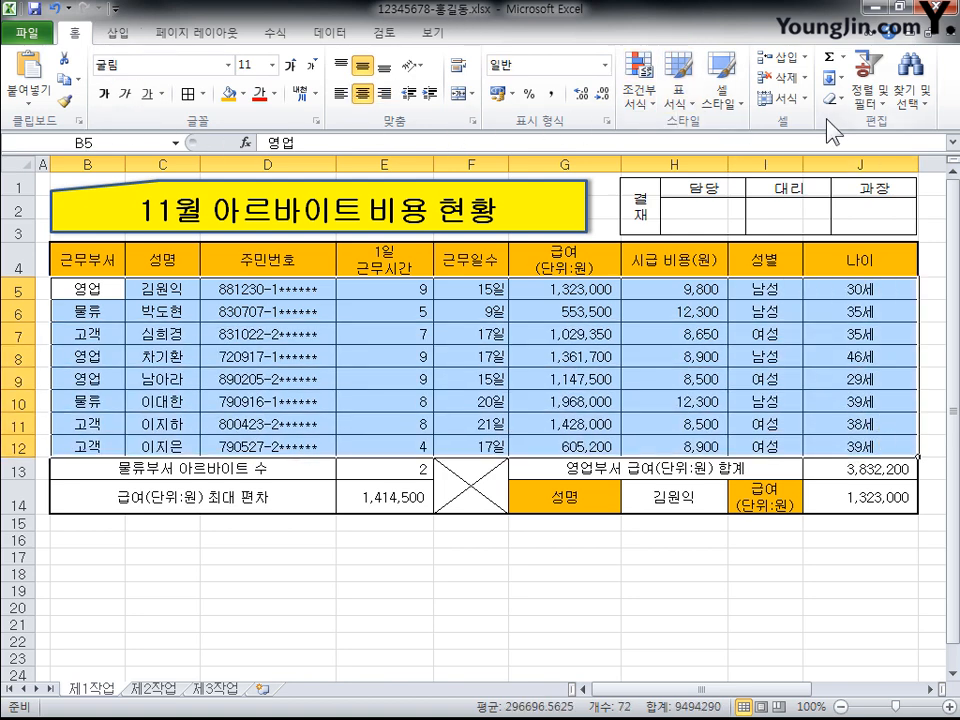
click(640, 82)
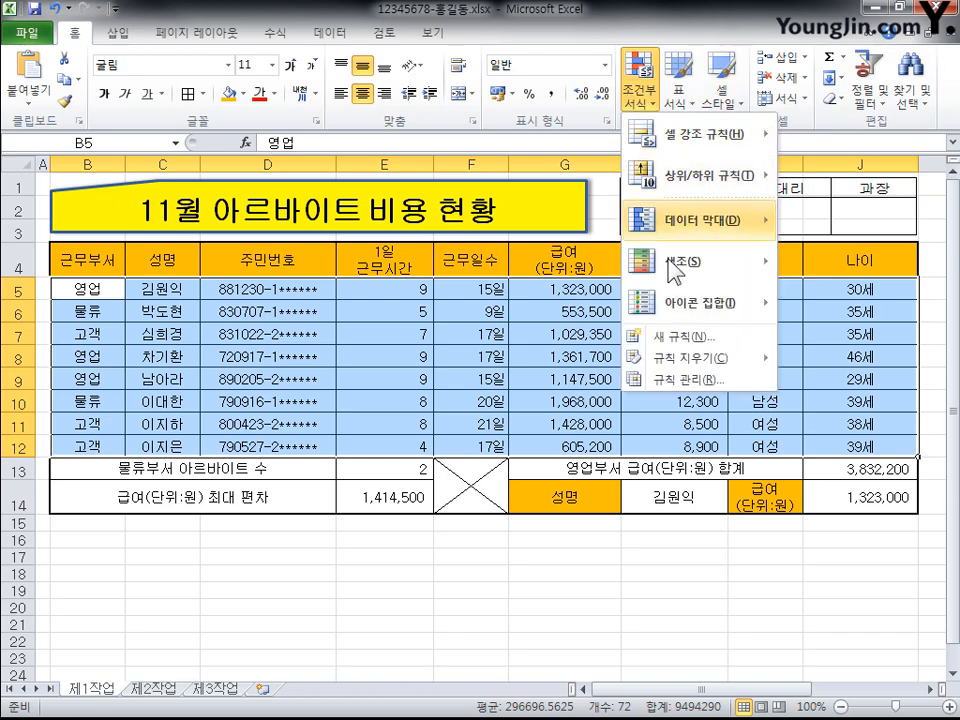
click(672, 350)
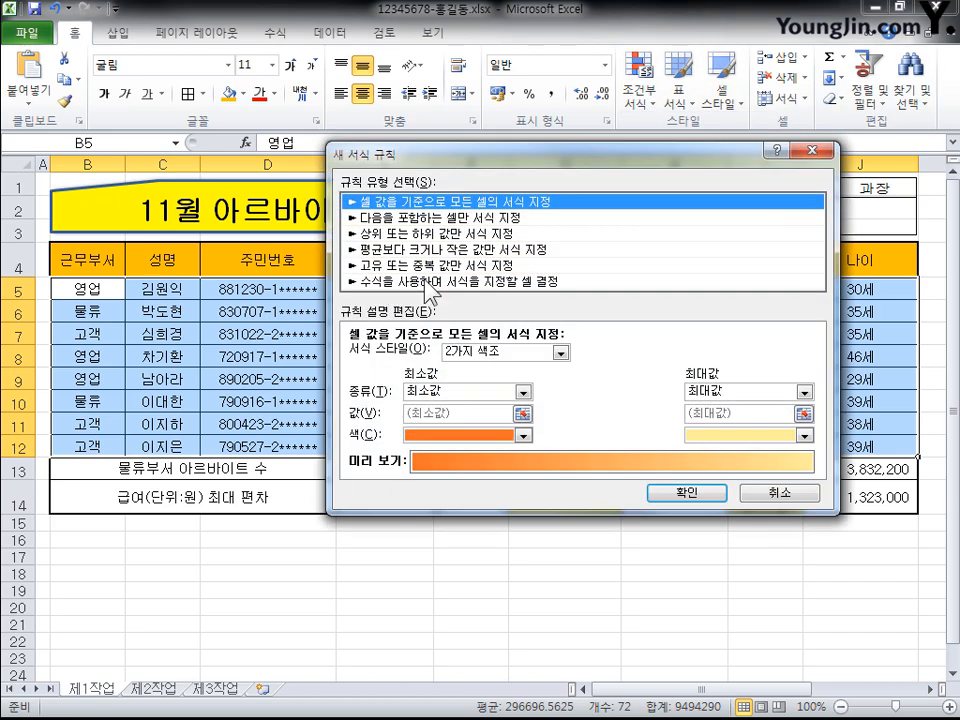
click(409, 283)
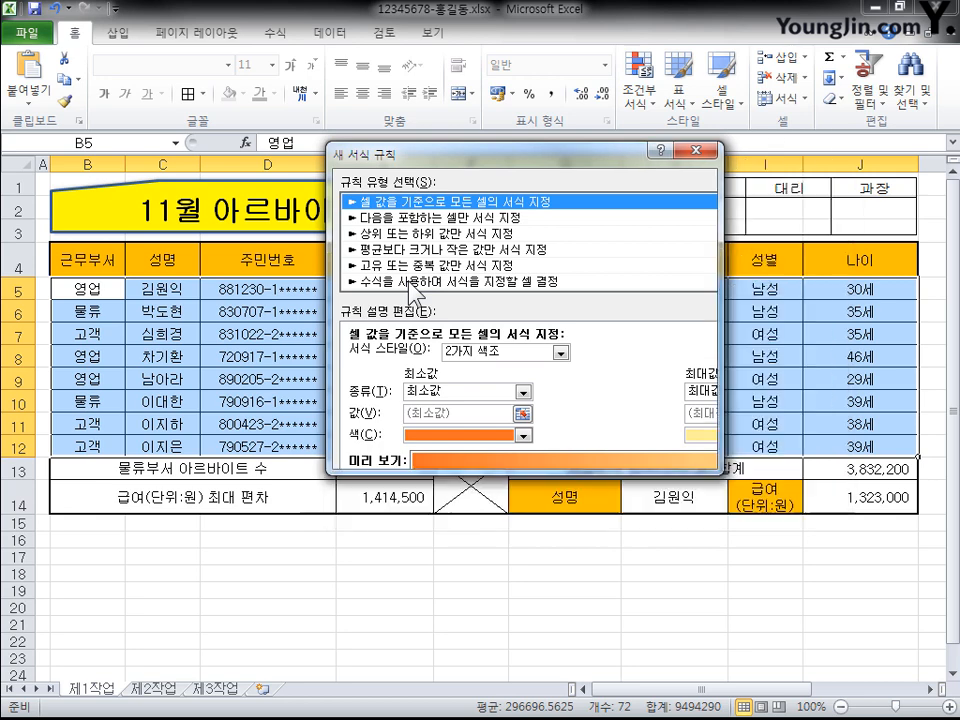
click(384, 282)
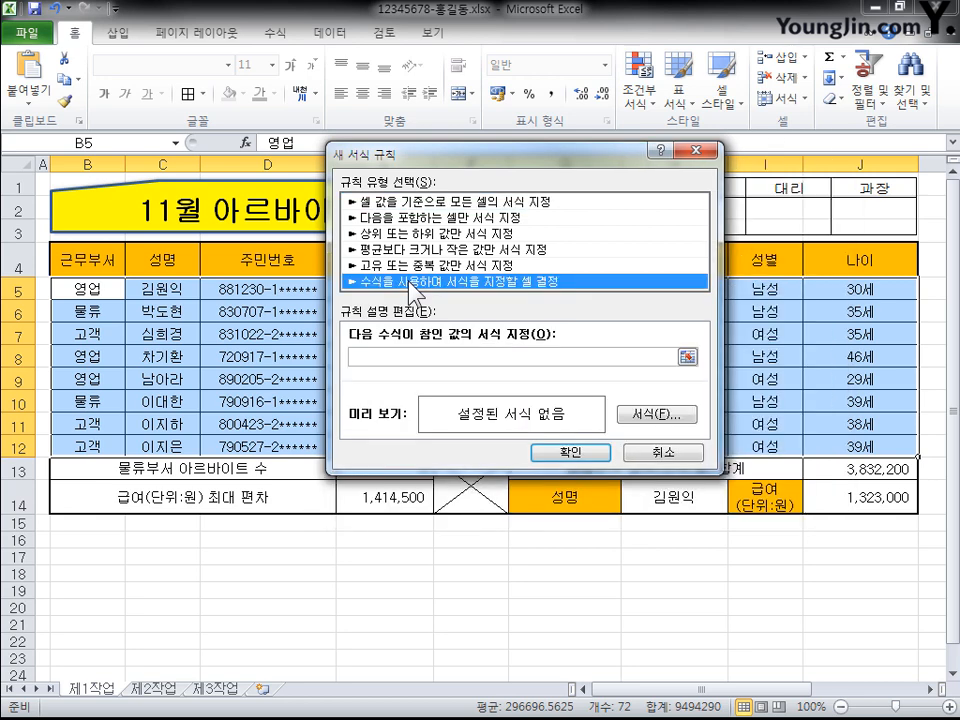
click(477, 354)
text(=$F5>=20)
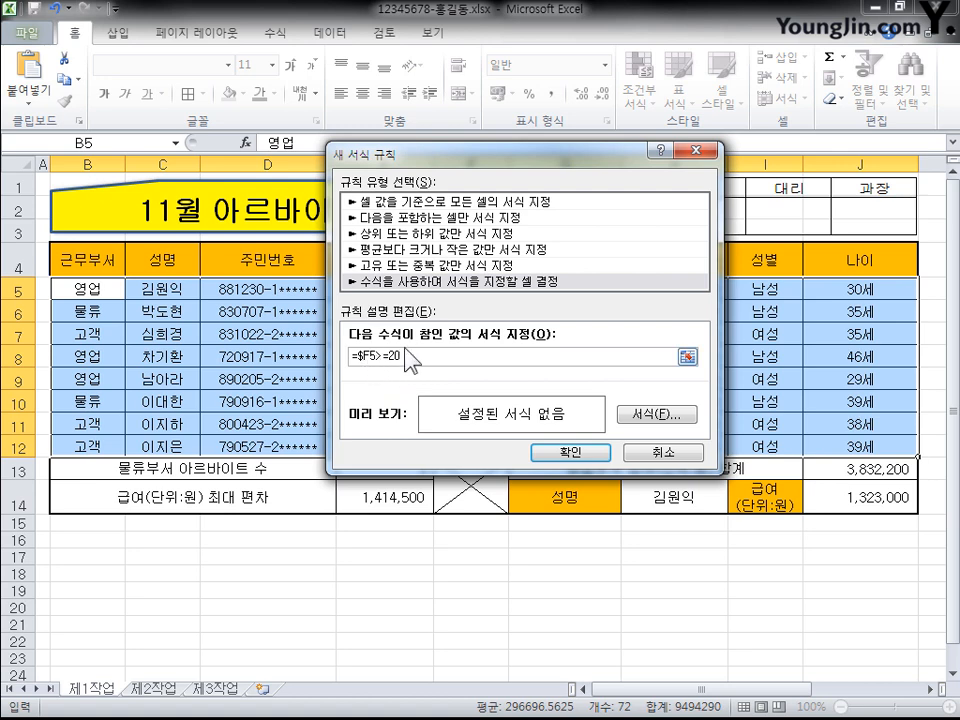
Give the conditional formatting rule a bold (굵게) font in standard blue and apply it to the table rows.
click(678, 424)
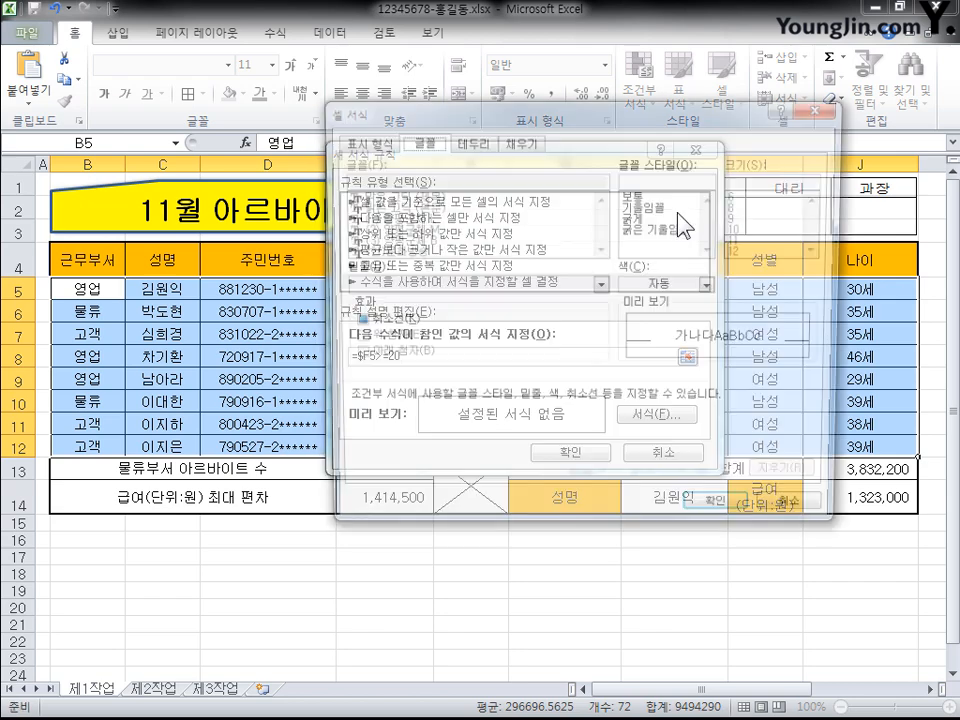
click(666, 217)
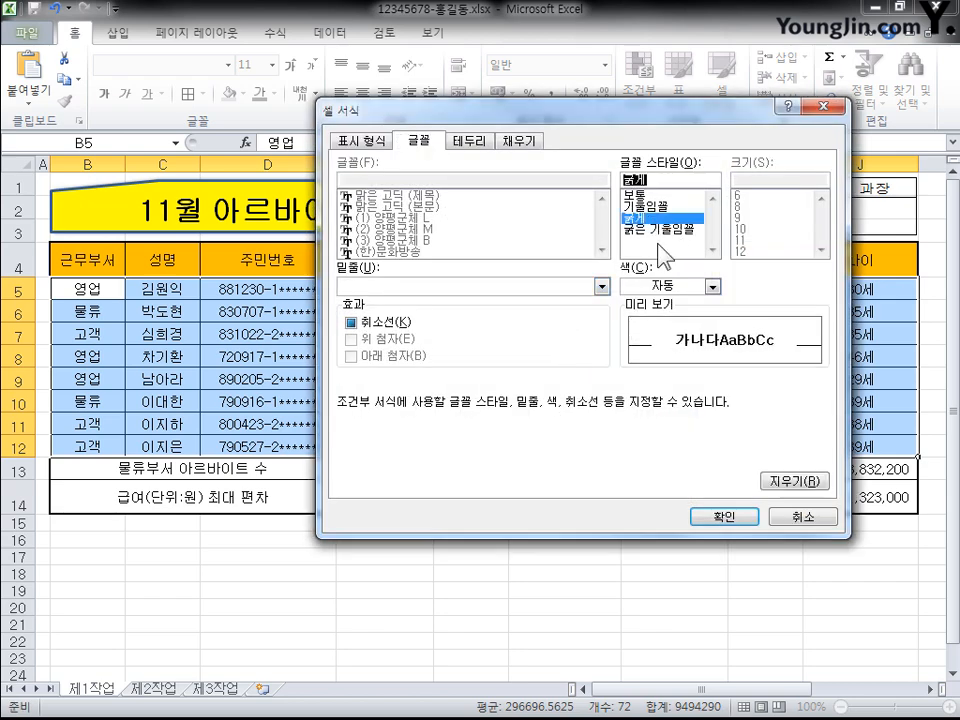
click(673, 287)
click(740, 447)
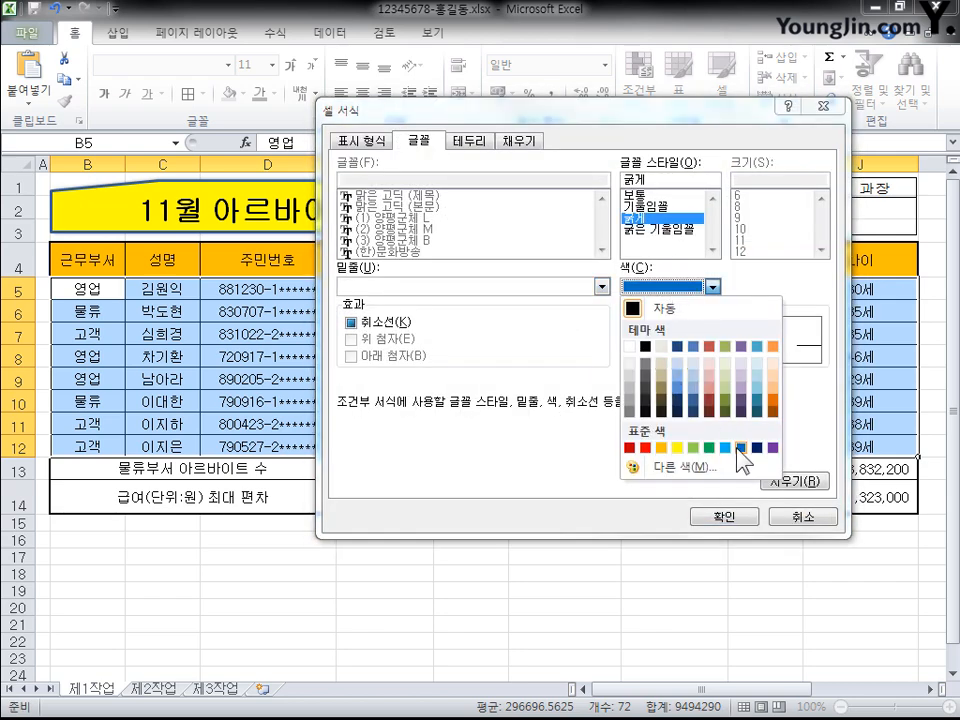
click(725, 517)
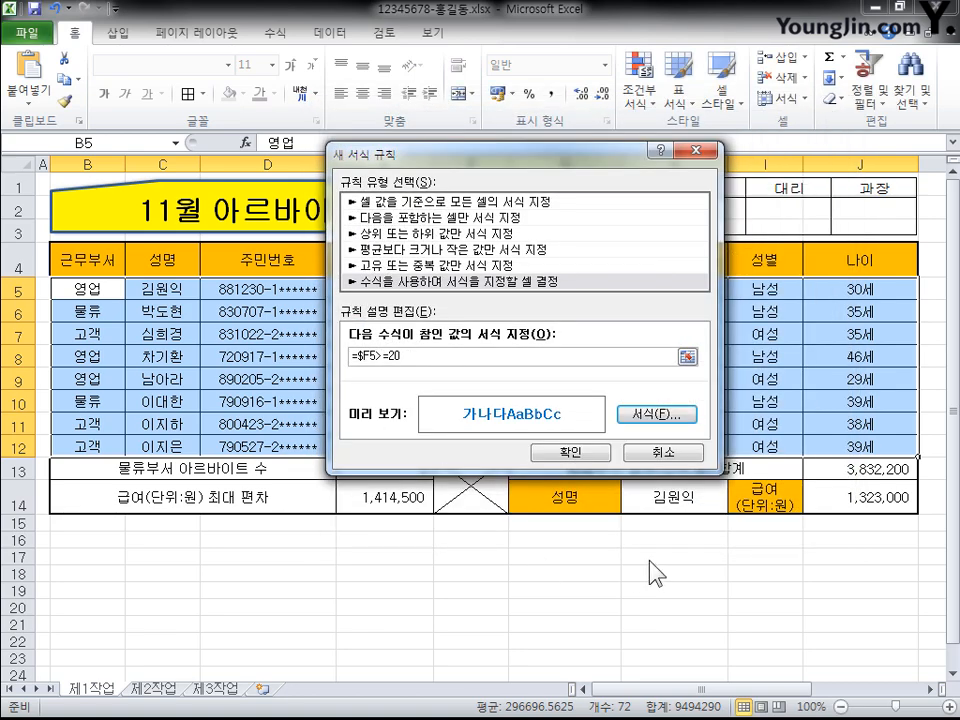
click(565, 452)
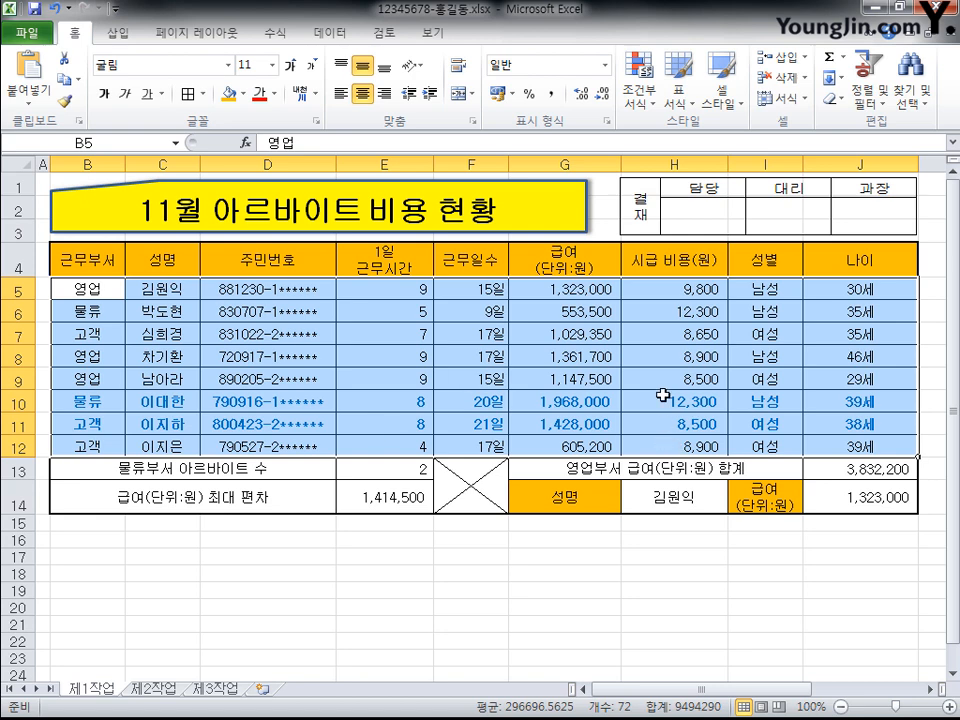
click(557, 430)
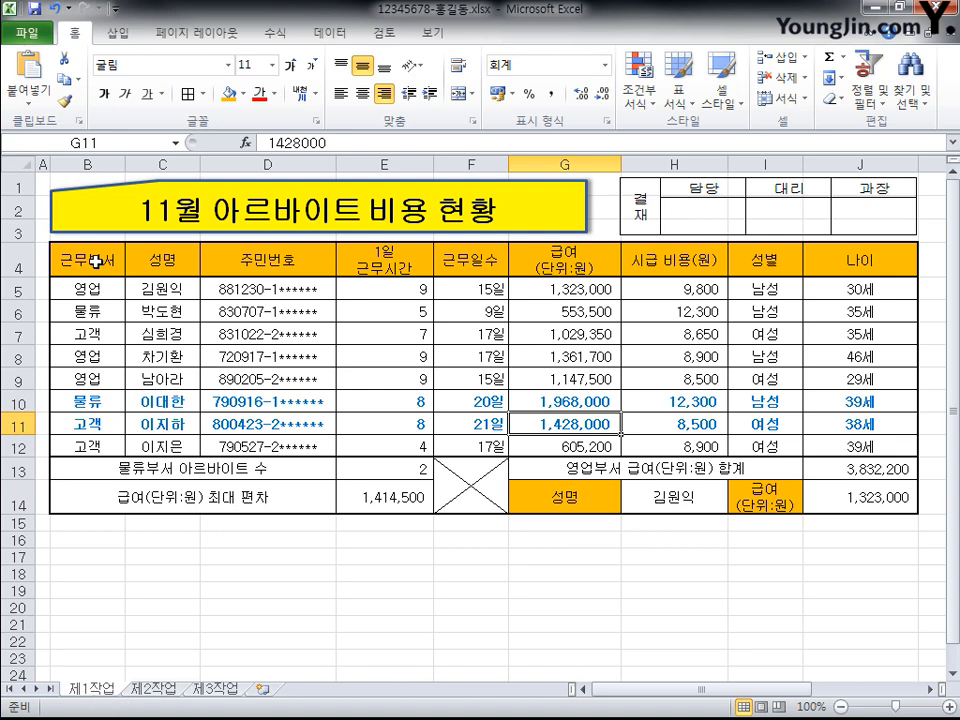
Copy the range B4:H12 to cell B2 of the 제2작업 sheet, keeping the source column widths.
drag(96, 259, 700, 449)
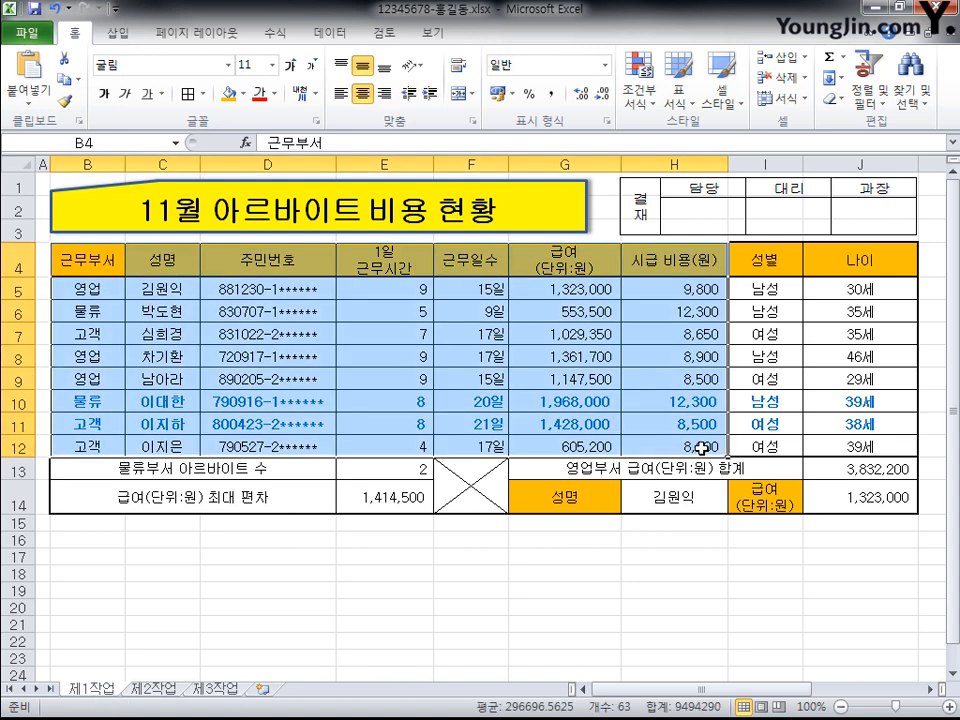
key(ctrl+c)
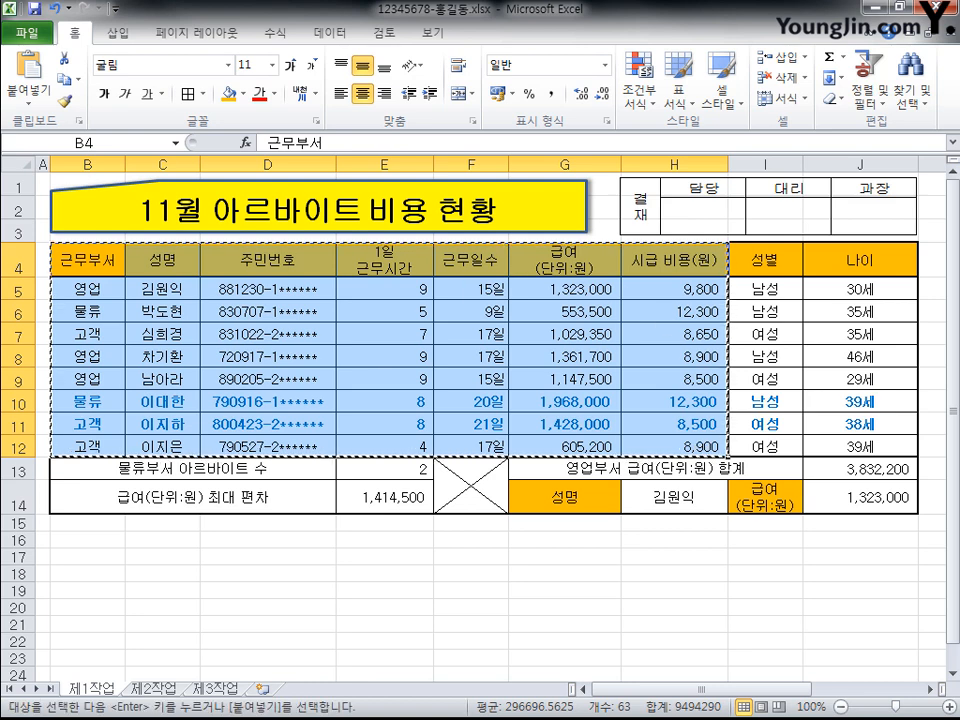
click(152, 690)
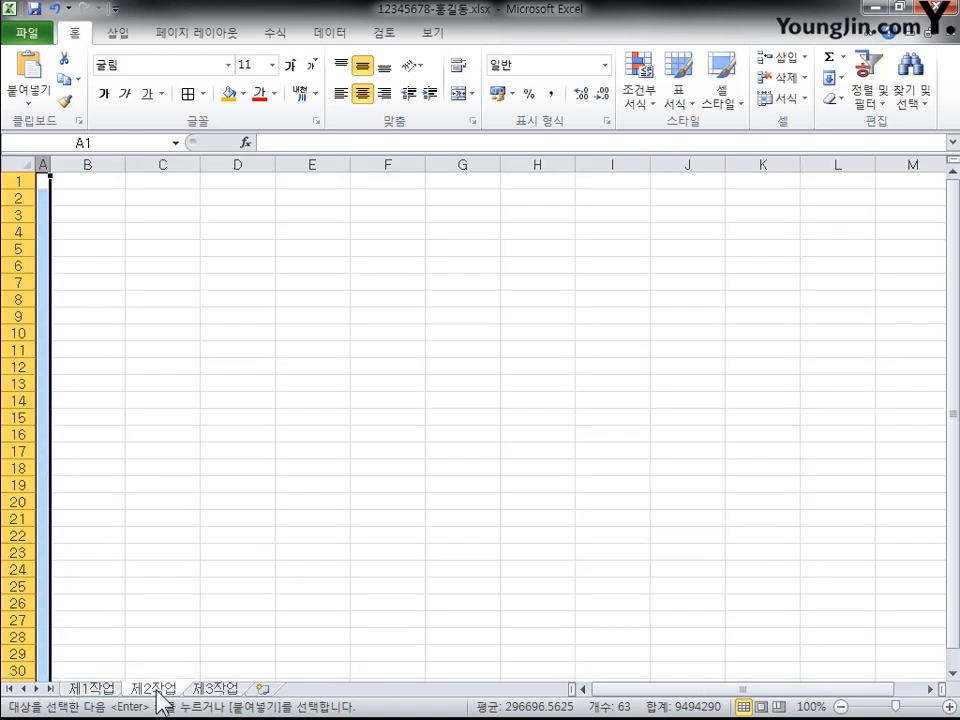
click(90, 195)
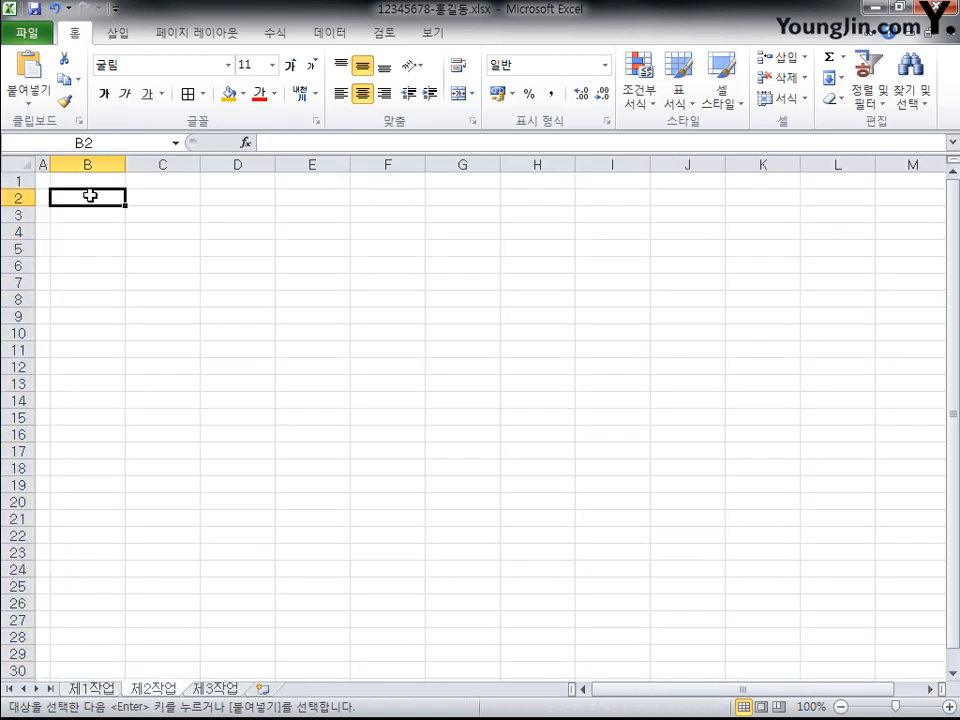
click(28, 96)
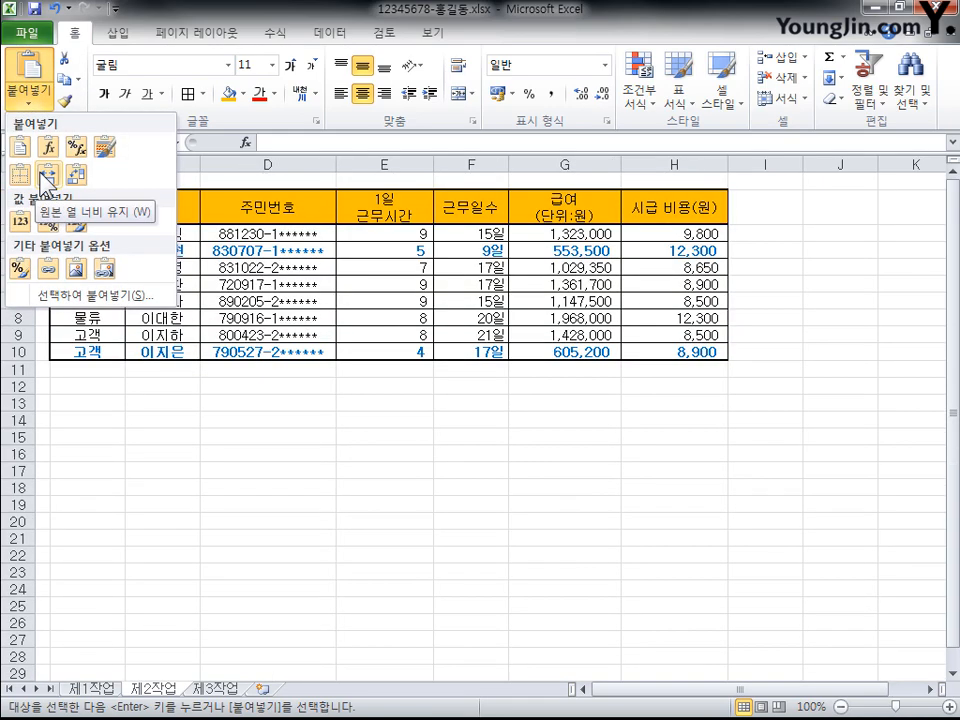
click(44, 178)
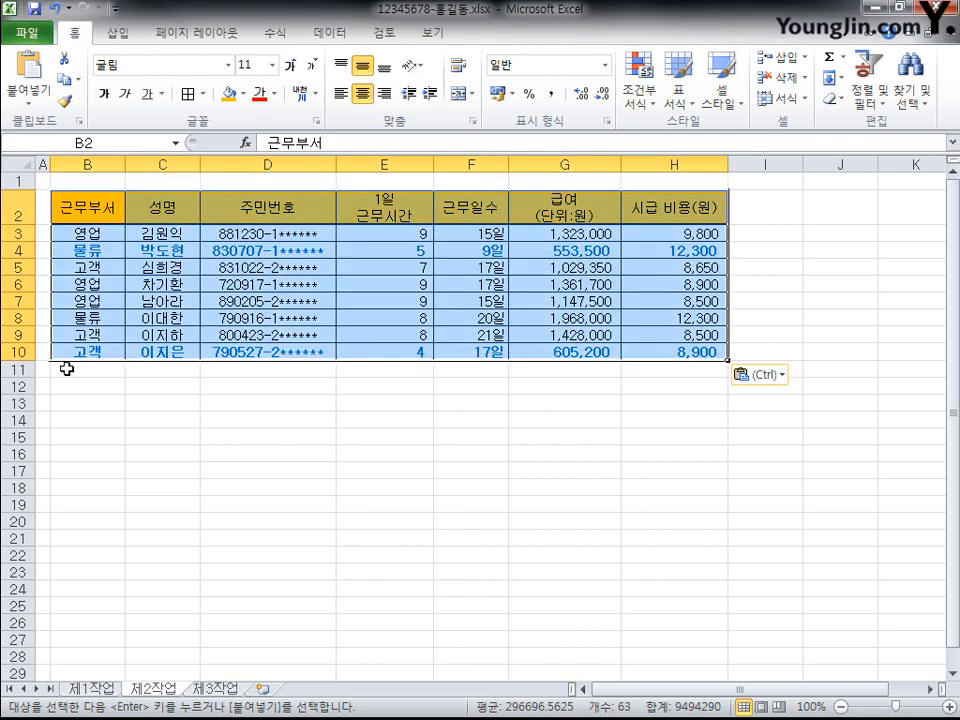
Merge and center B11:G11 below the copied table and enter the label 영업부서의 급여(단위:원) 평균.
drag(66, 369, 573, 370)
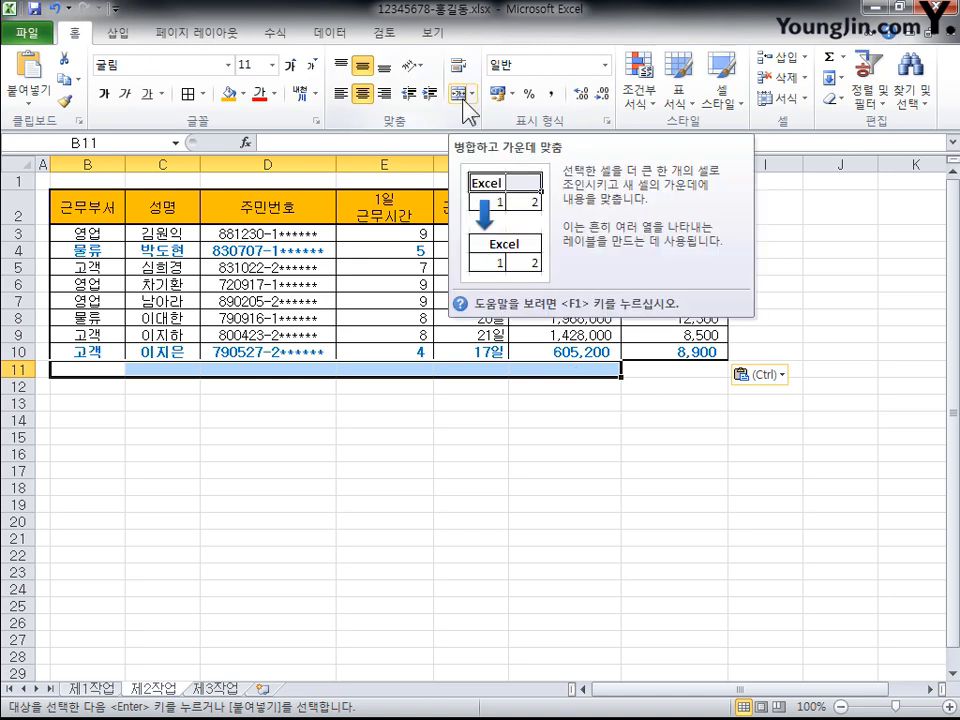
click(463, 97)
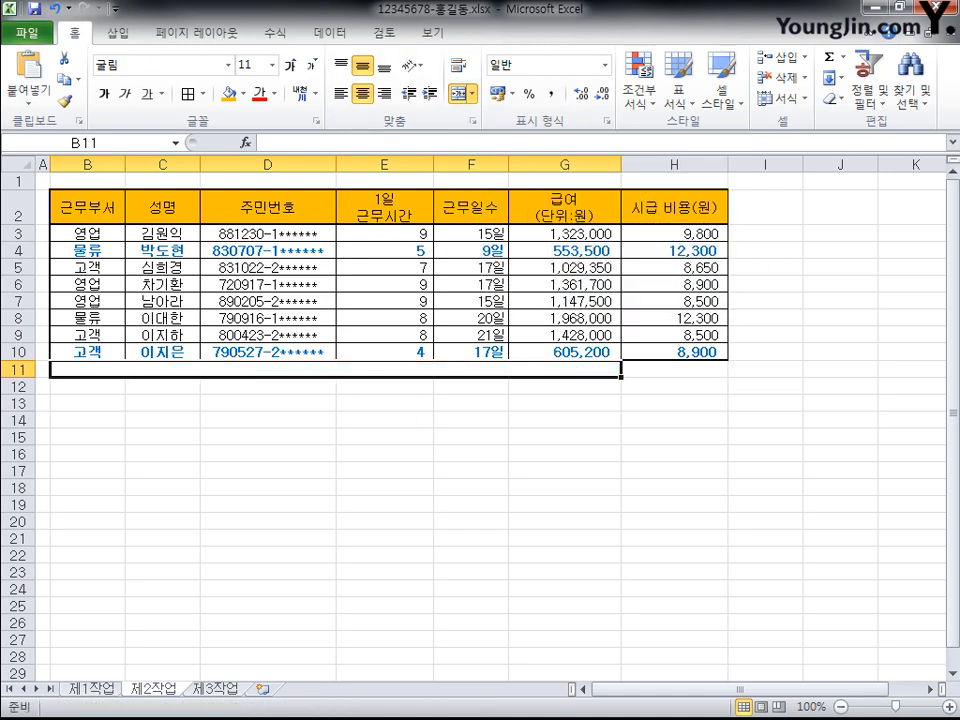
text(영업부서의 급여(단위:원) 평균)
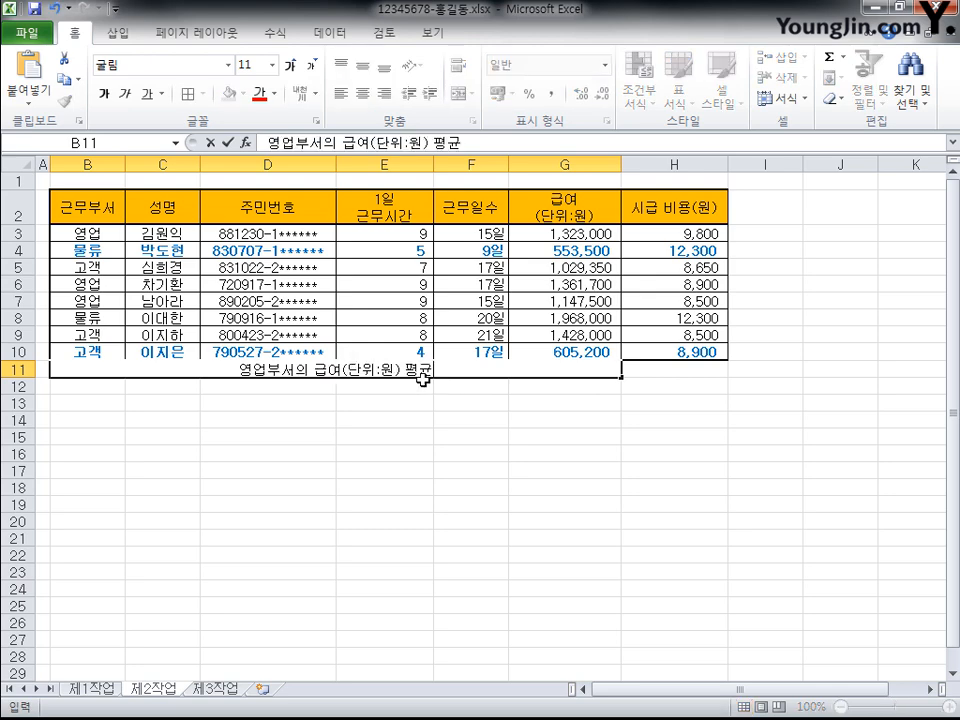
Apply all borders (모든 테두리) to the average row B11:H11.
click(167, 388)
drag(167, 370, 660, 367)
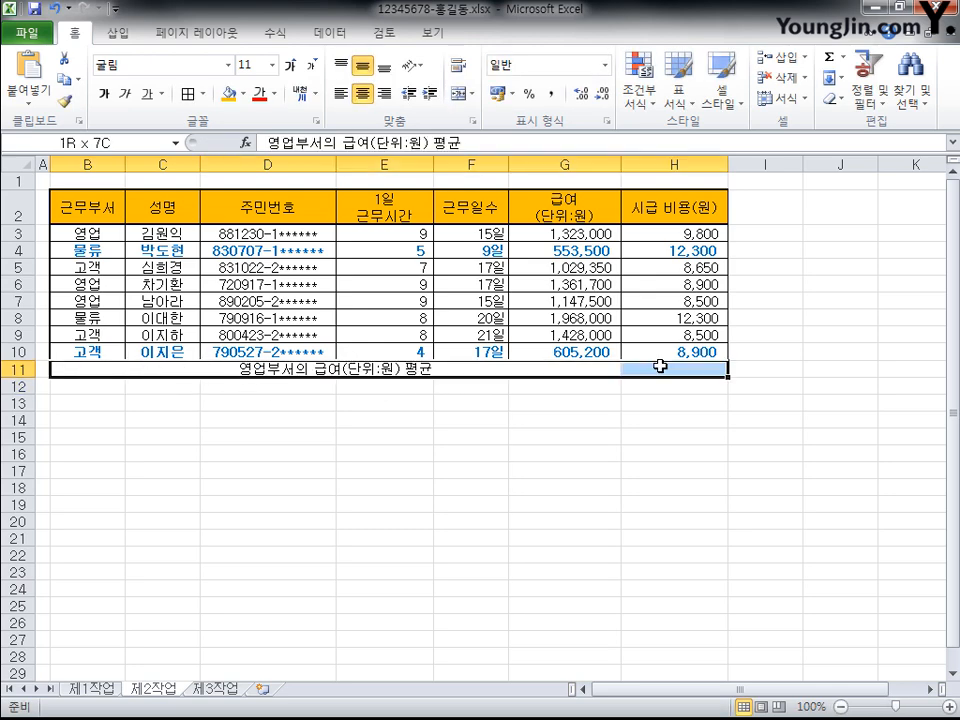
click(204, 93)
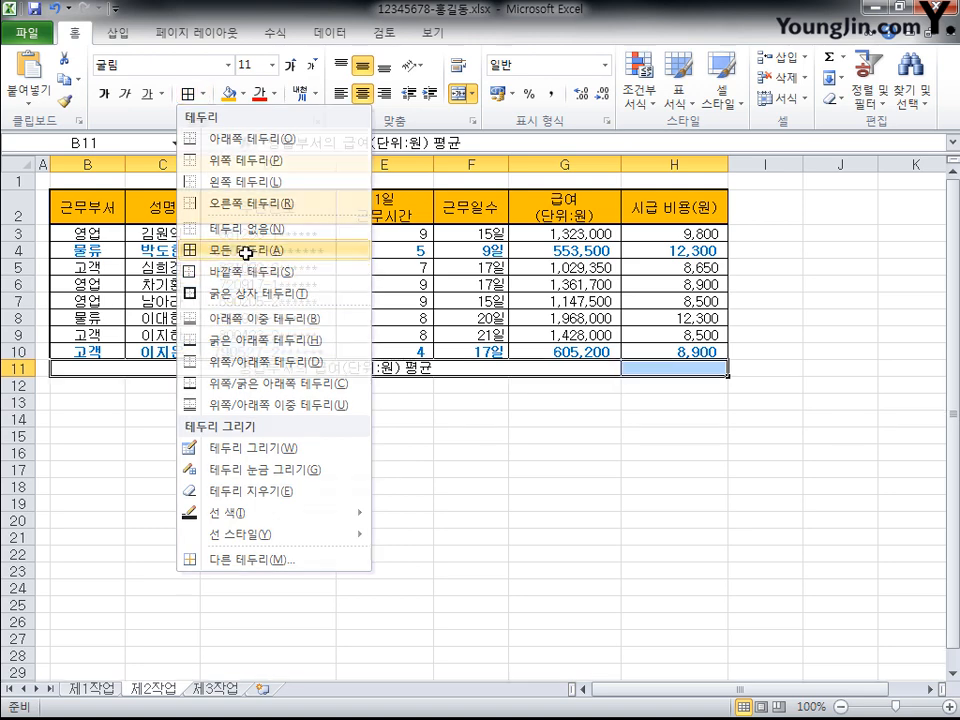
click(245, 253)
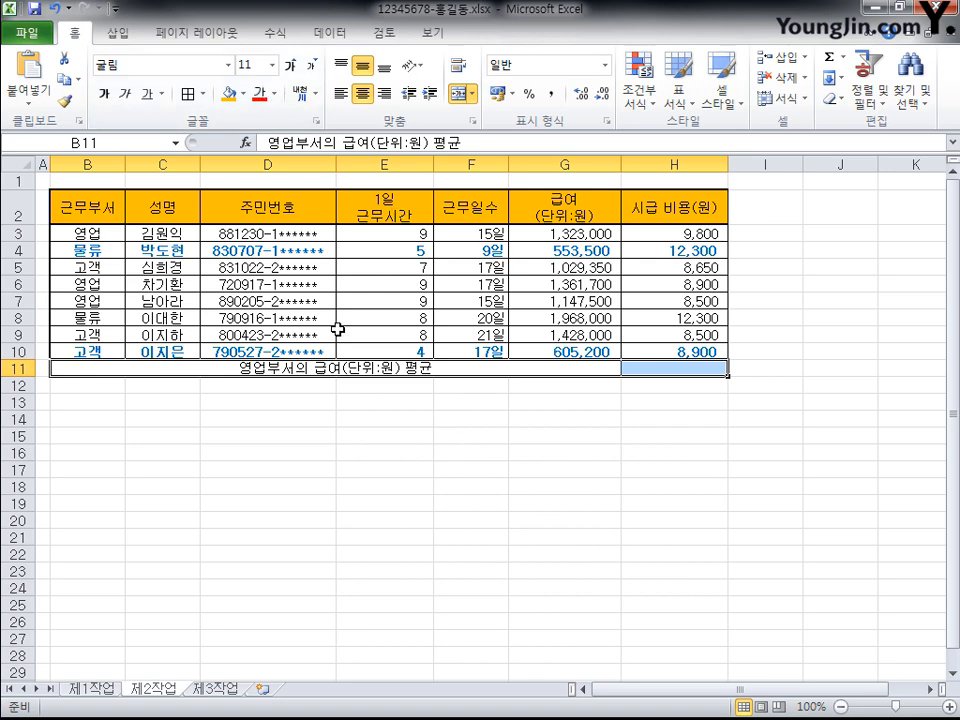
Enter the formula =DAVERAGE(B2:H10,6,B2:B3) in cell H11 to average the 영업 department's pay.
click(670, 369)
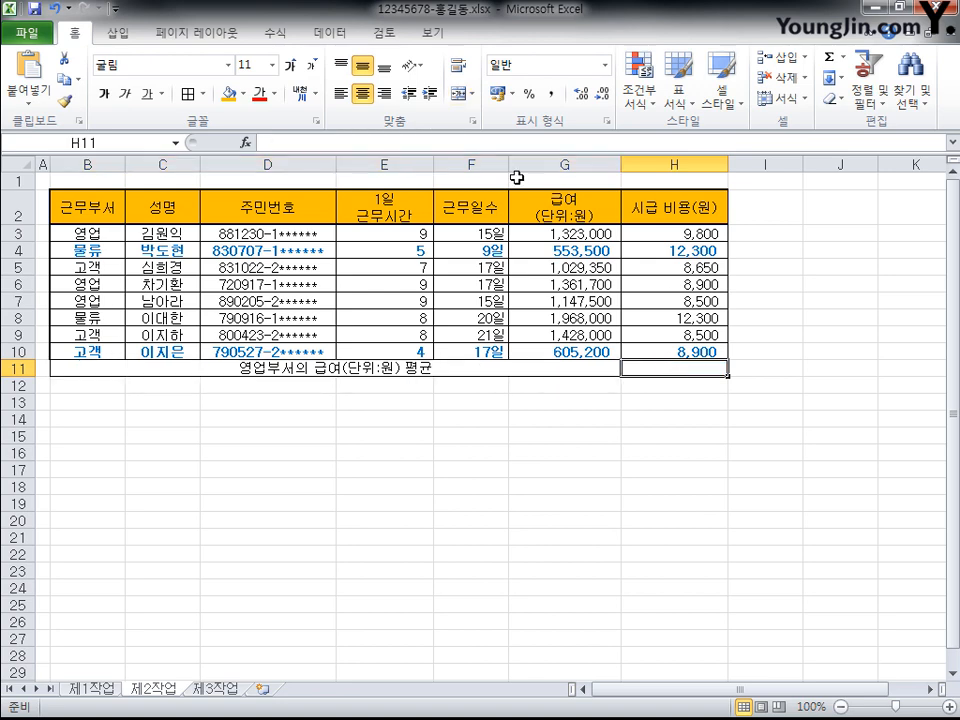
click(332, 147)
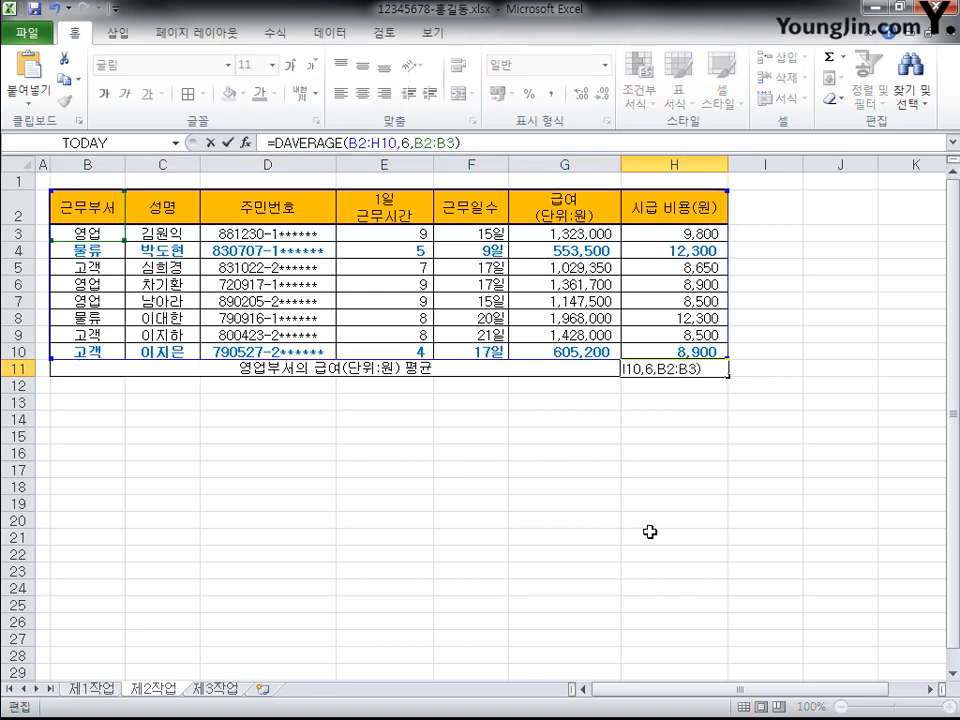
click(229, 142)
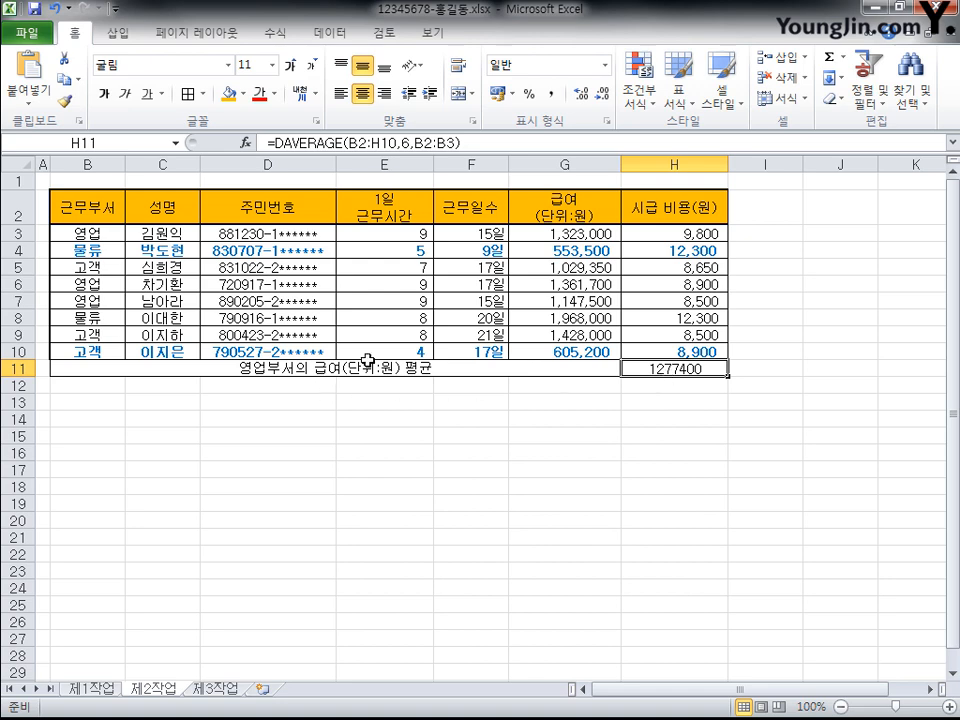
Apply the 회계 number format without a currency symbol to H11 and center the cell.
click(605, 66)
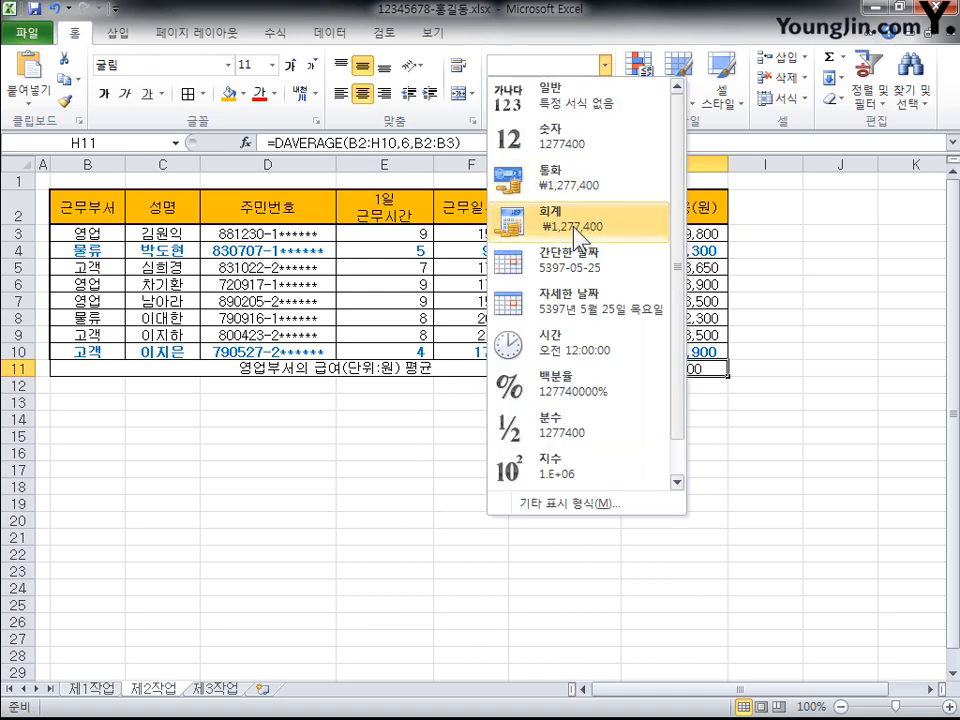
click(640, 222)
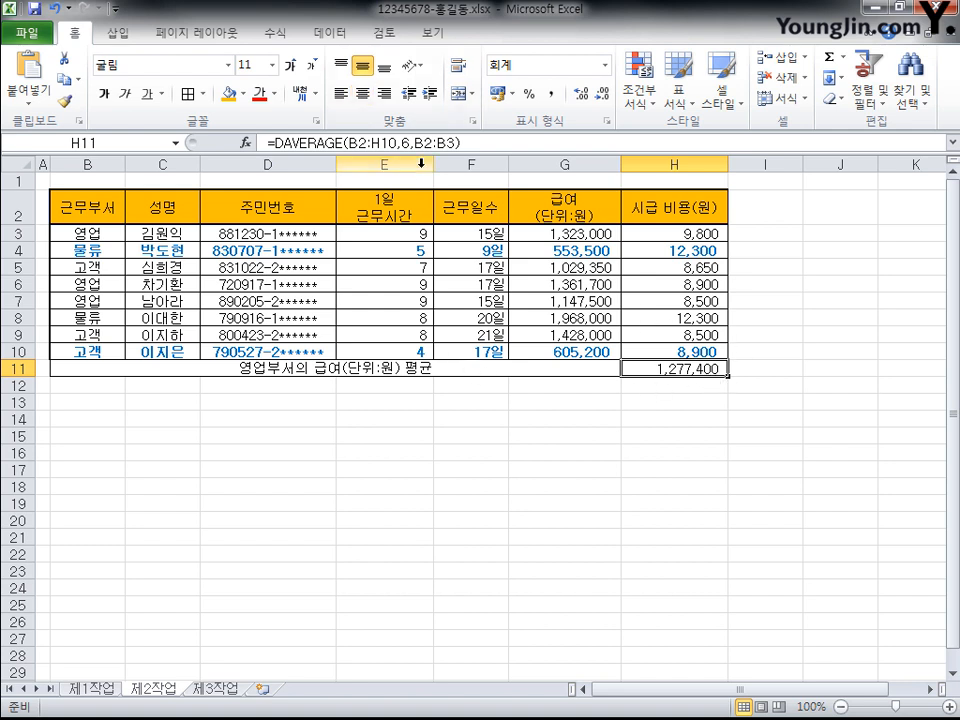
click(363, 98)
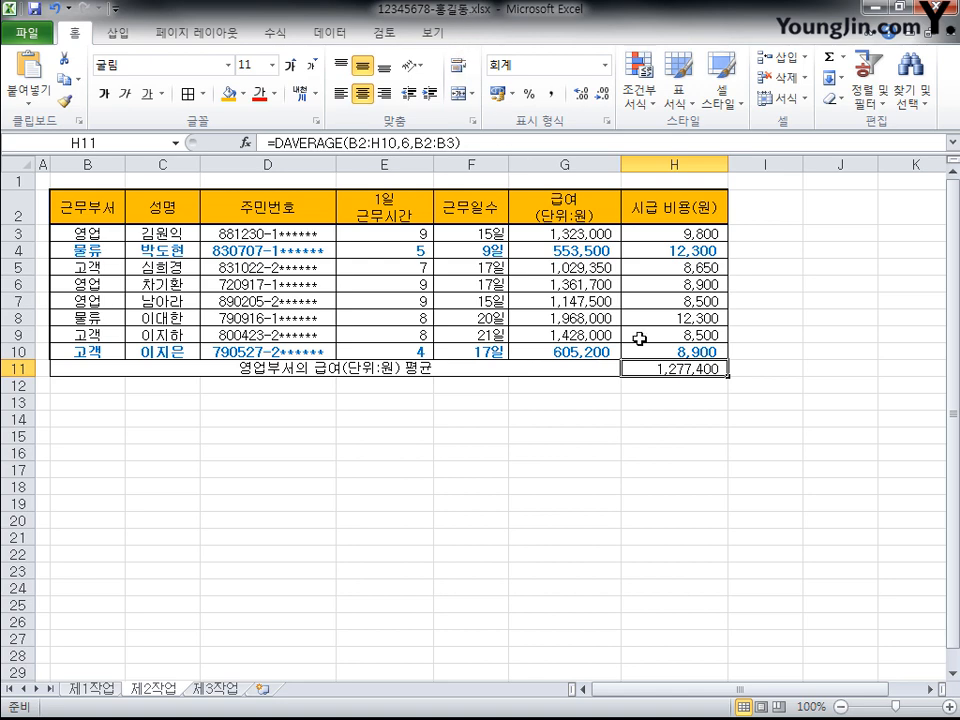
Start a Goal Seek (목표값 찾기) on formula cell H11 with a target value of 1300000.
click(335, 33)
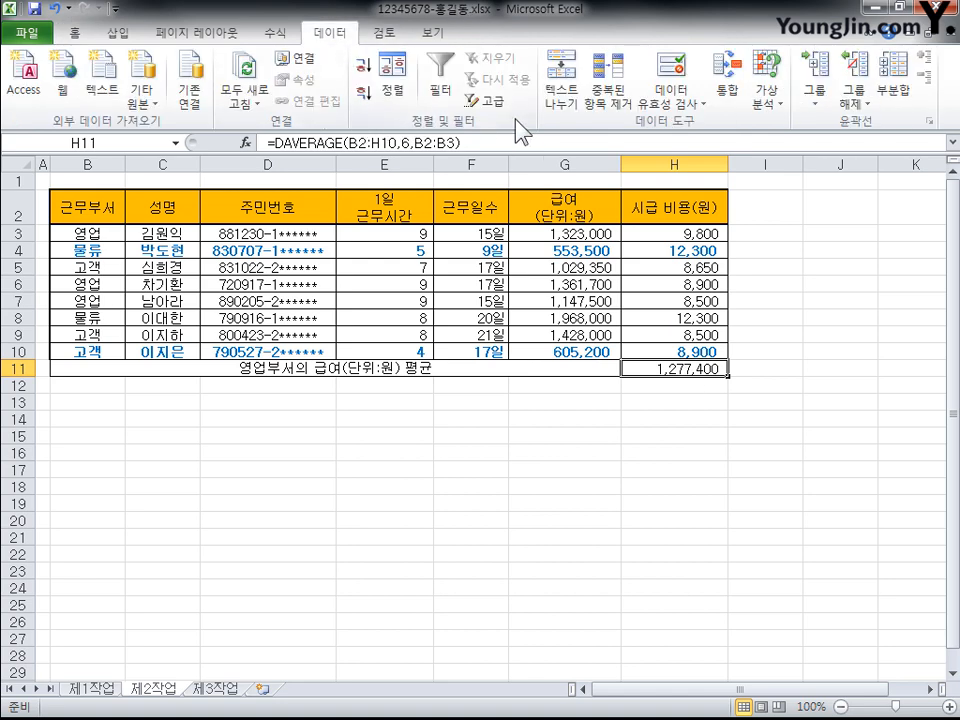
click(767, 100)
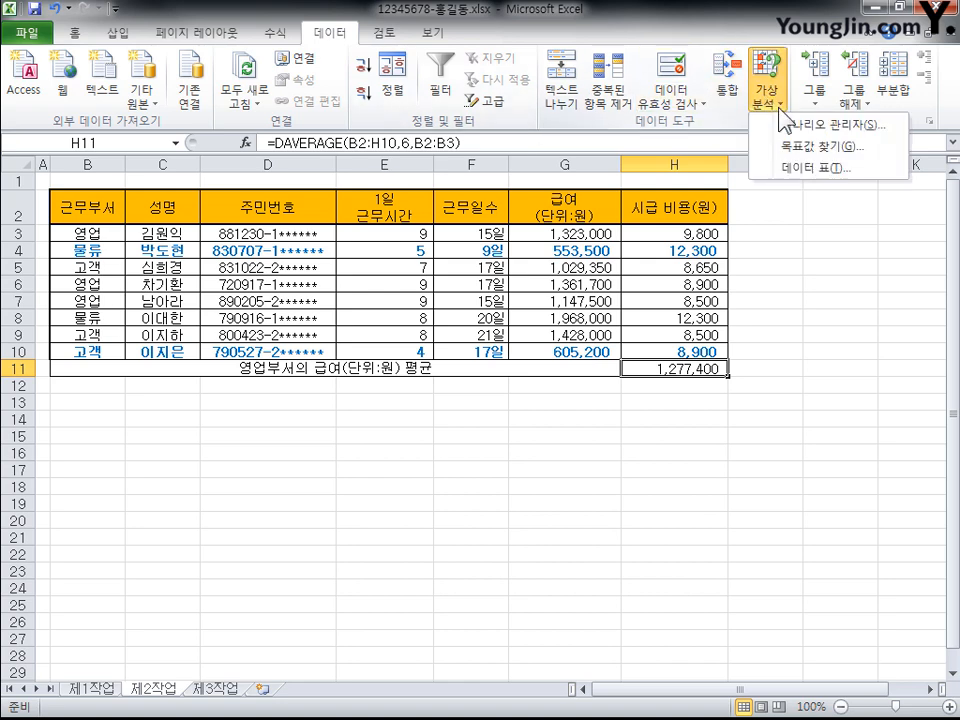
click(820, 148)
drag(525, 250, 332, 247)
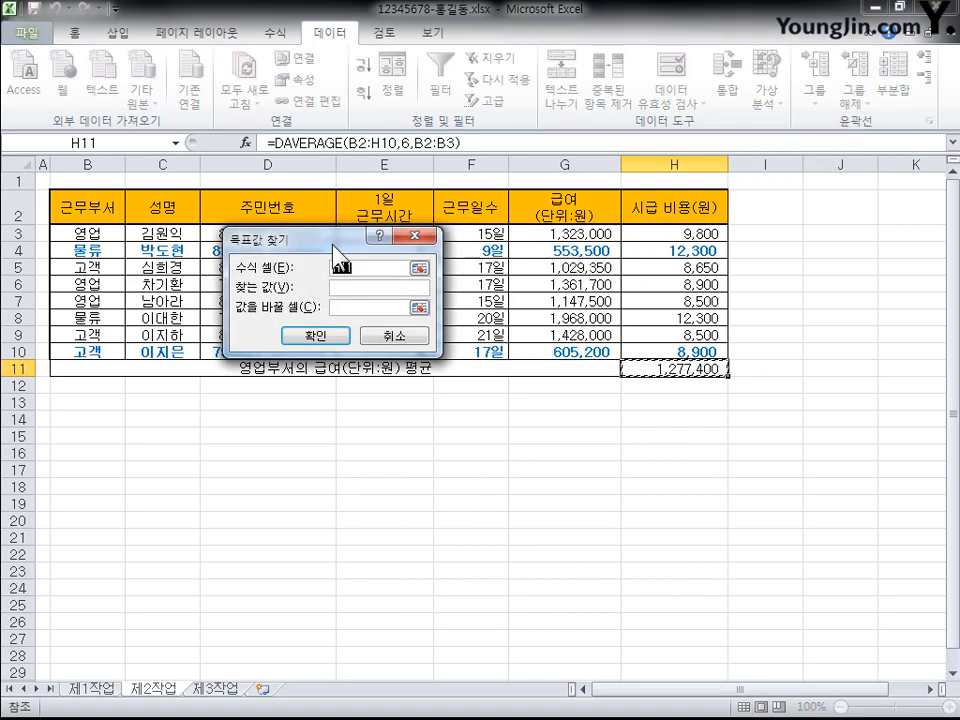
click(364, 288)
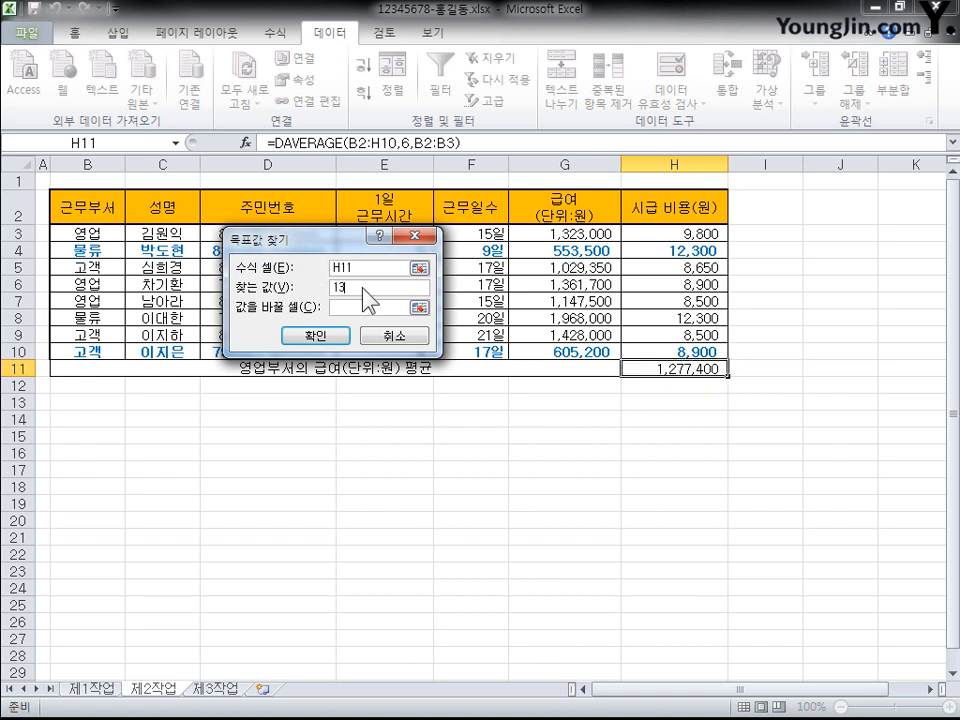
text(1300000)
Set G3 as the changing cell, run the Goal Seek and accept its solution.
click(363, 303)
drag(330, 244, 186, 322)
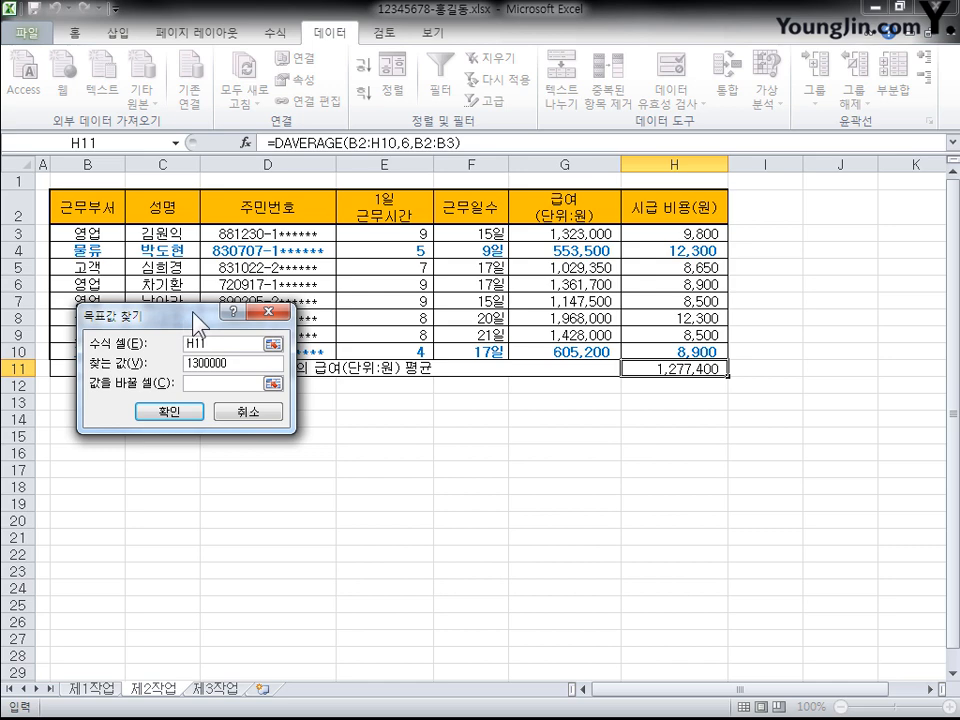
drag(186, 322, 297, 390)
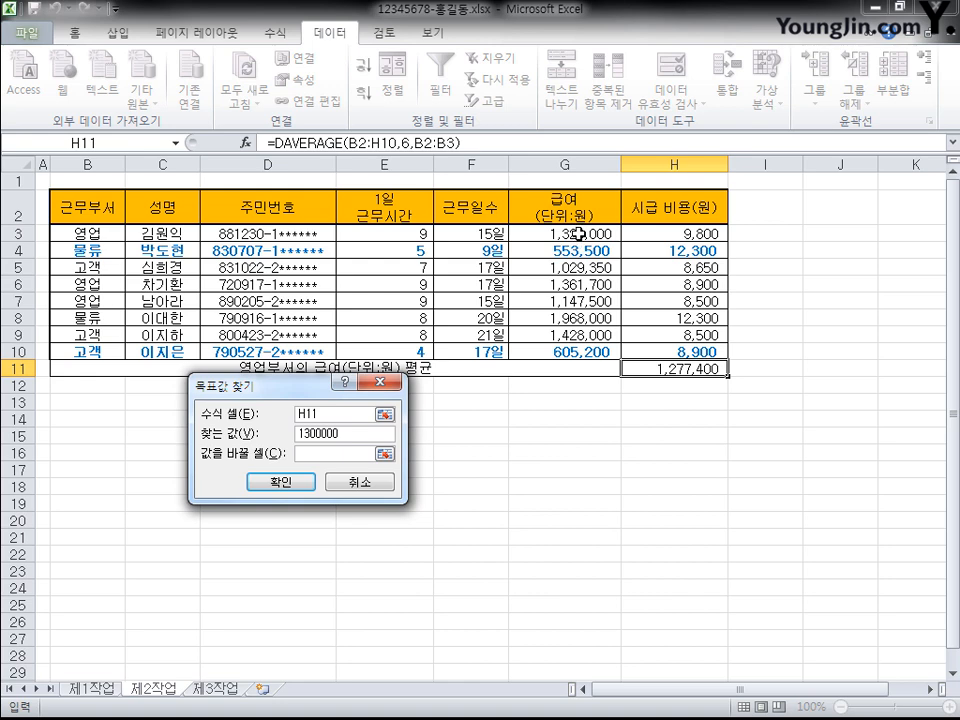
click(579, 233)
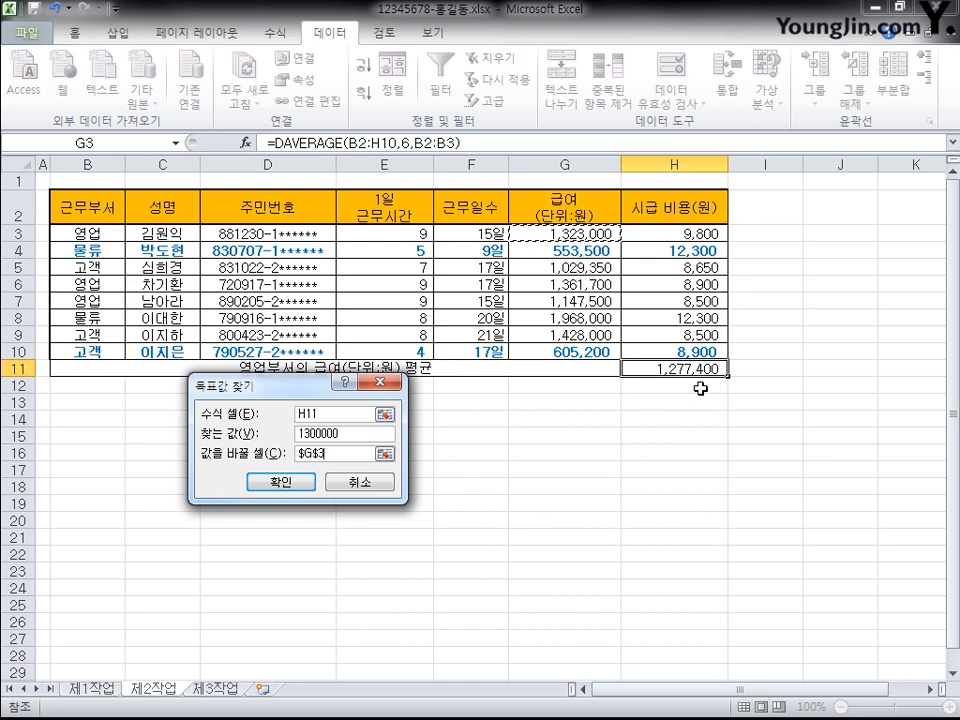
click(282, 487)
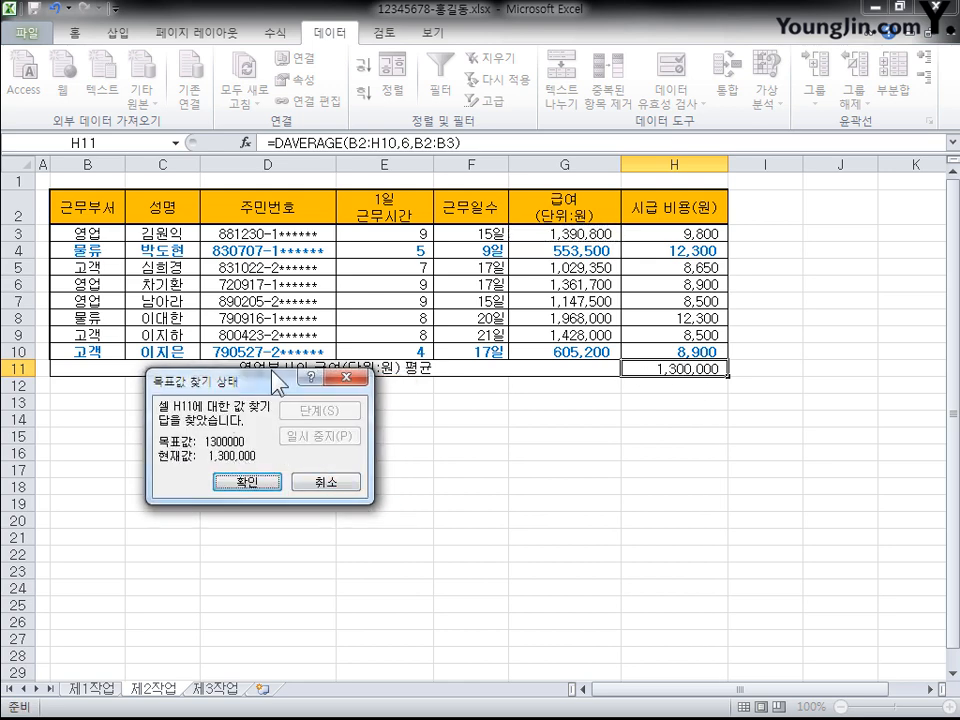
drag(203, 378, 215, 412)
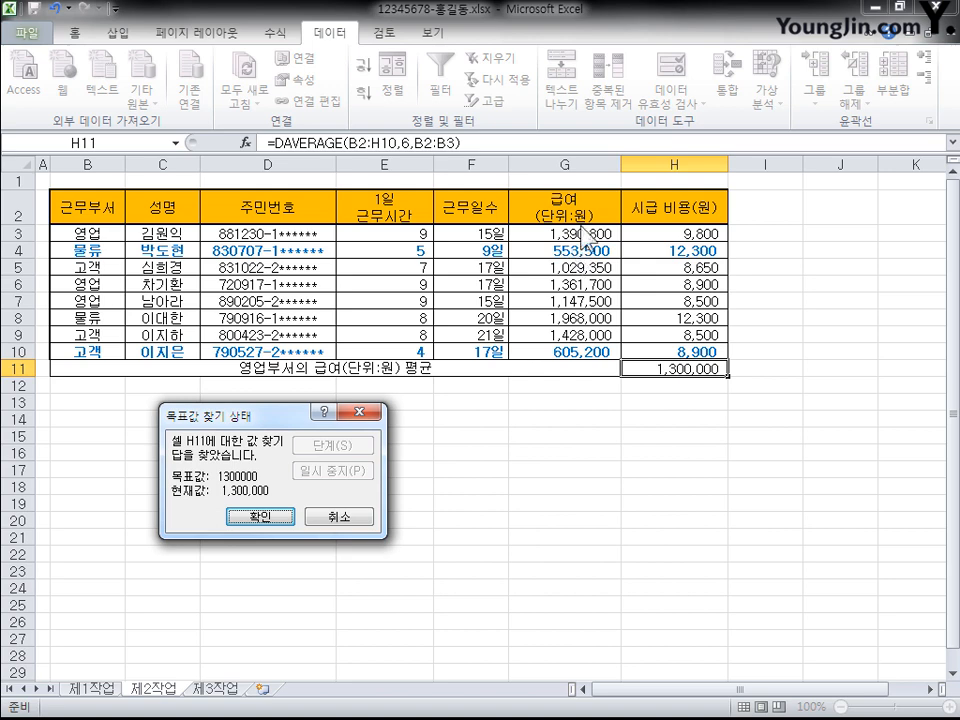
click(262, 517)
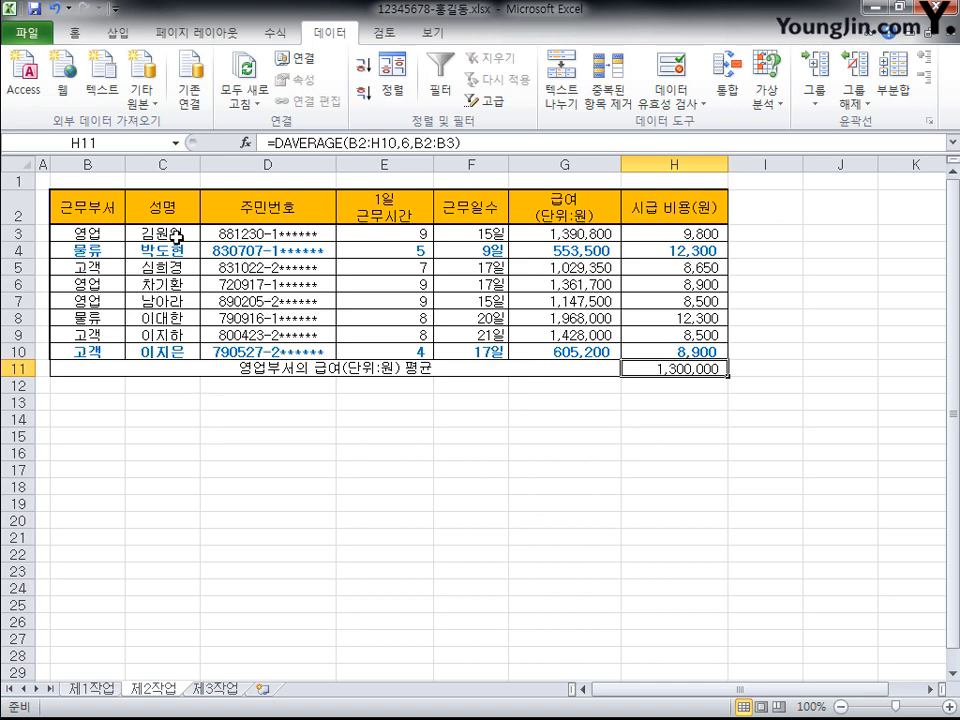
Copy the headers 근무부서 and 근무일수 from B2 and F2 to B14:C14 as filter criteria headings.
click(100, 208)
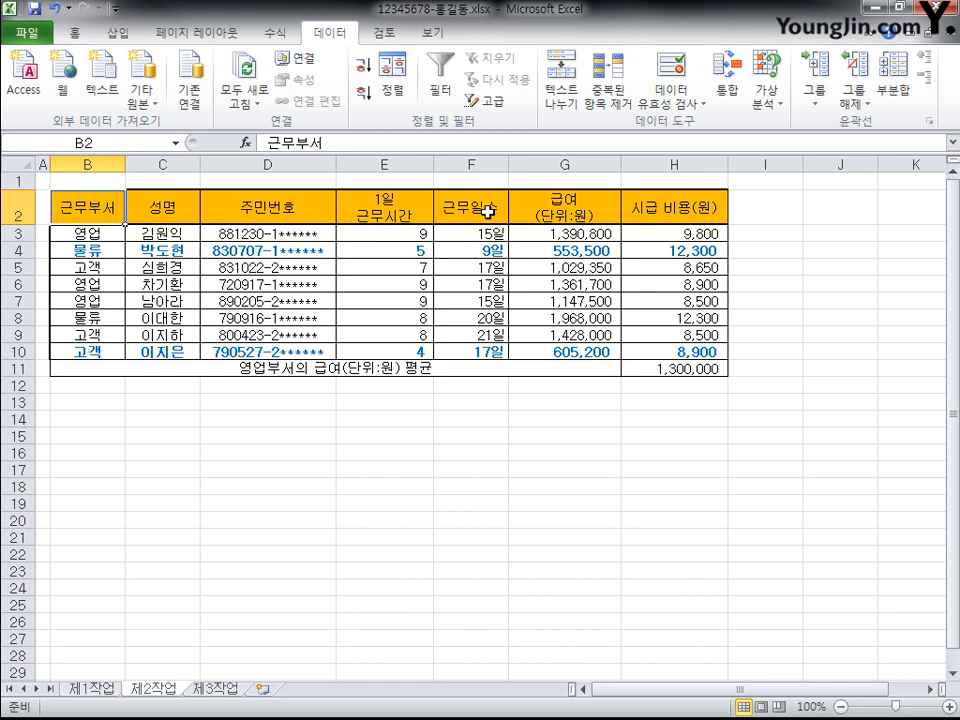
ctrl+click(487, 210)
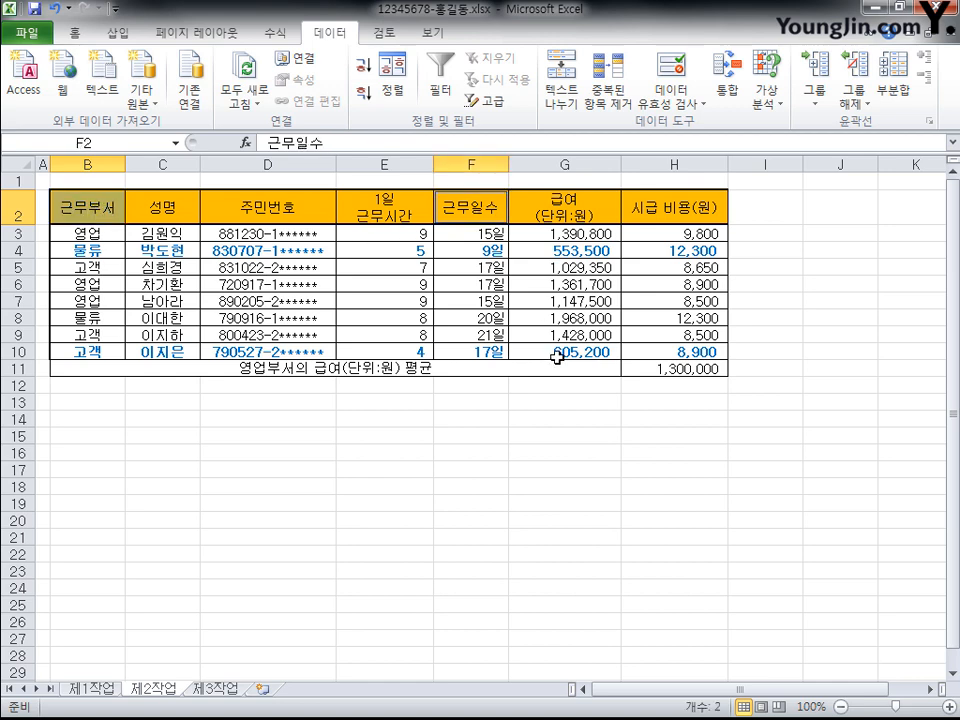
key(ctrl+c)
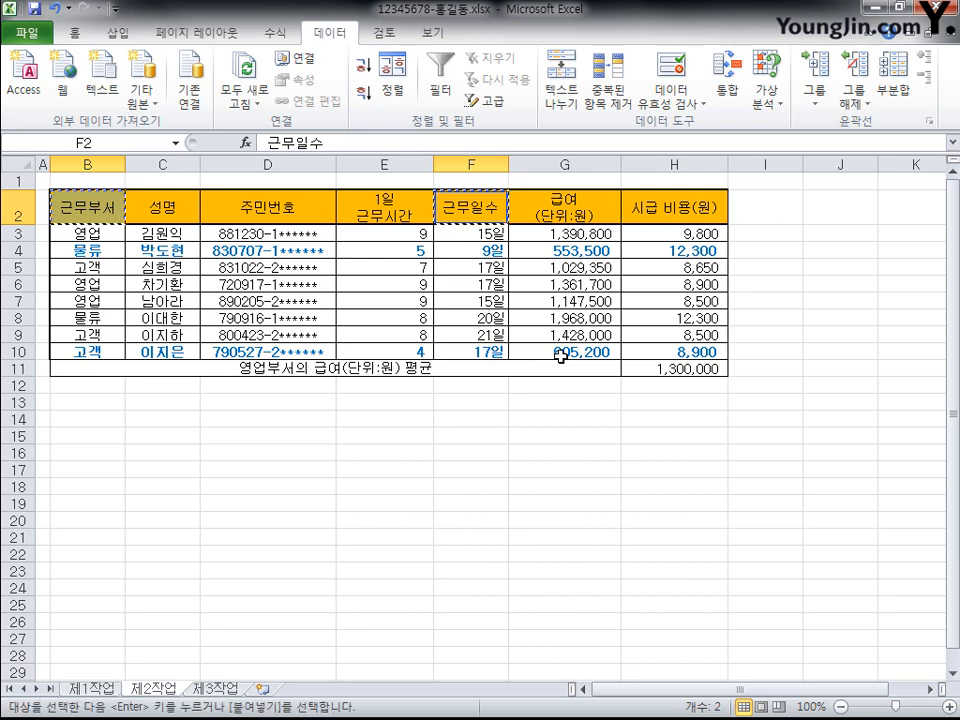
click(93, 419)
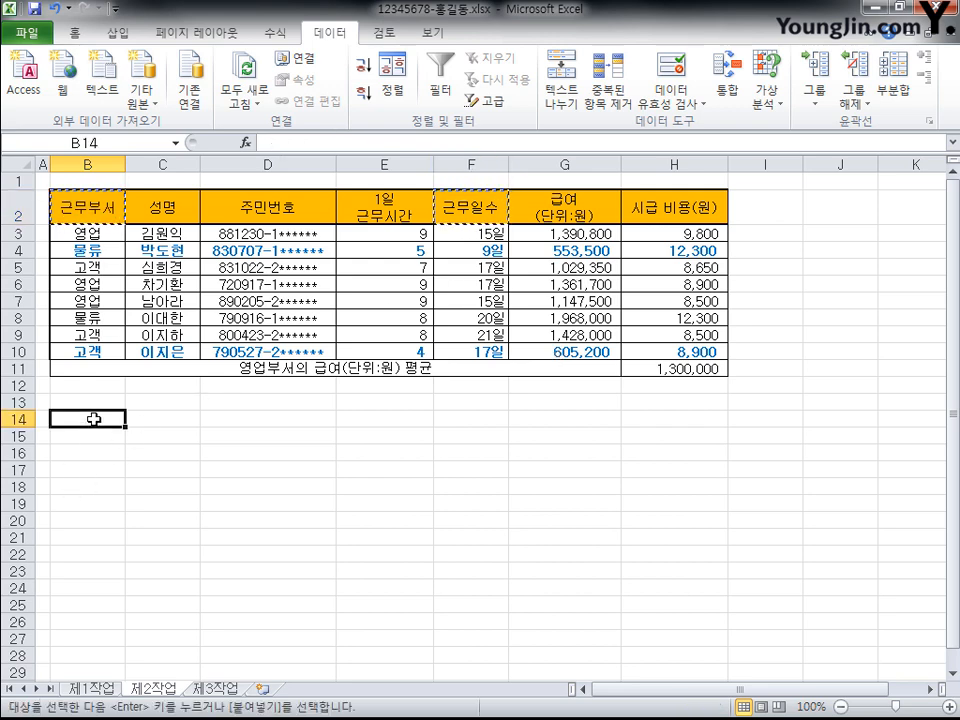
key(ctrl+v)
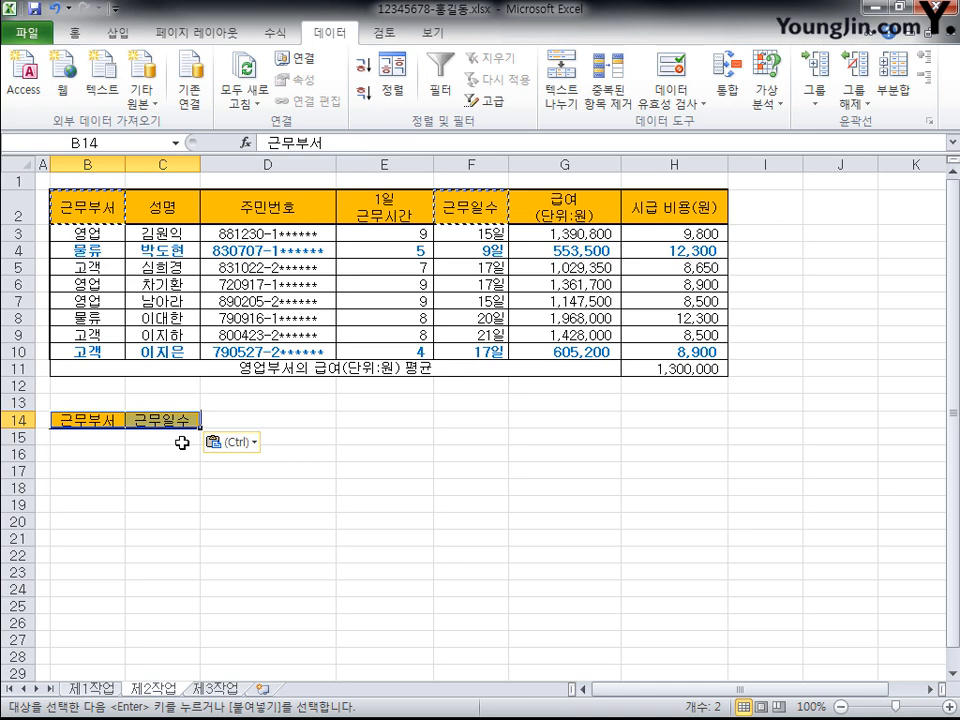
key(Escape)
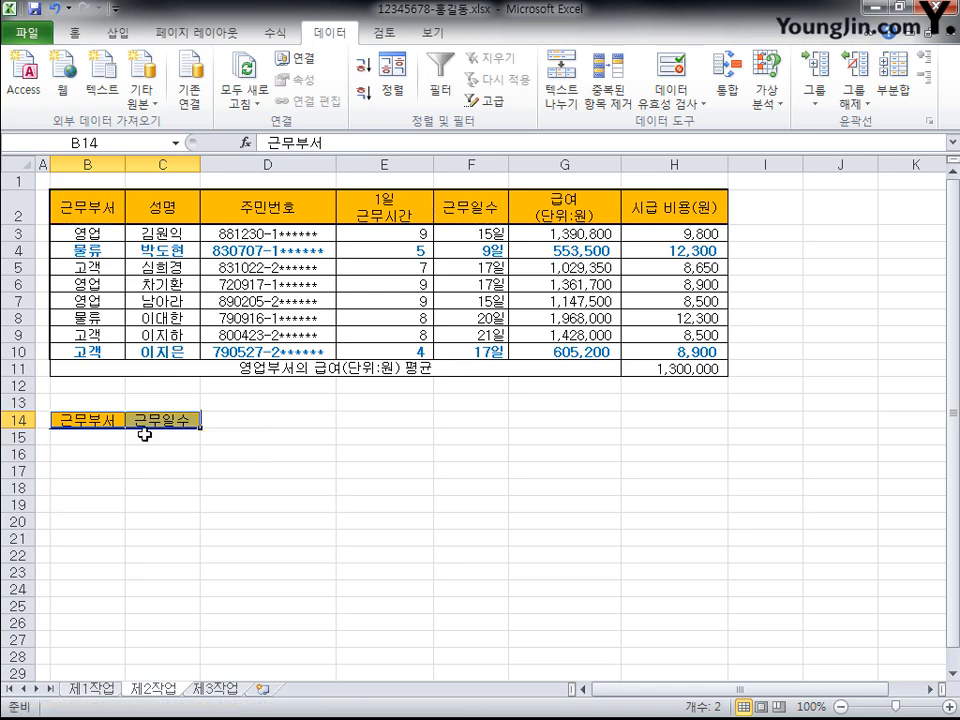
Fill in the OR criteria below the headings: 물류 in B15 and >=20 in C16.
click(92, 440)
text(물)
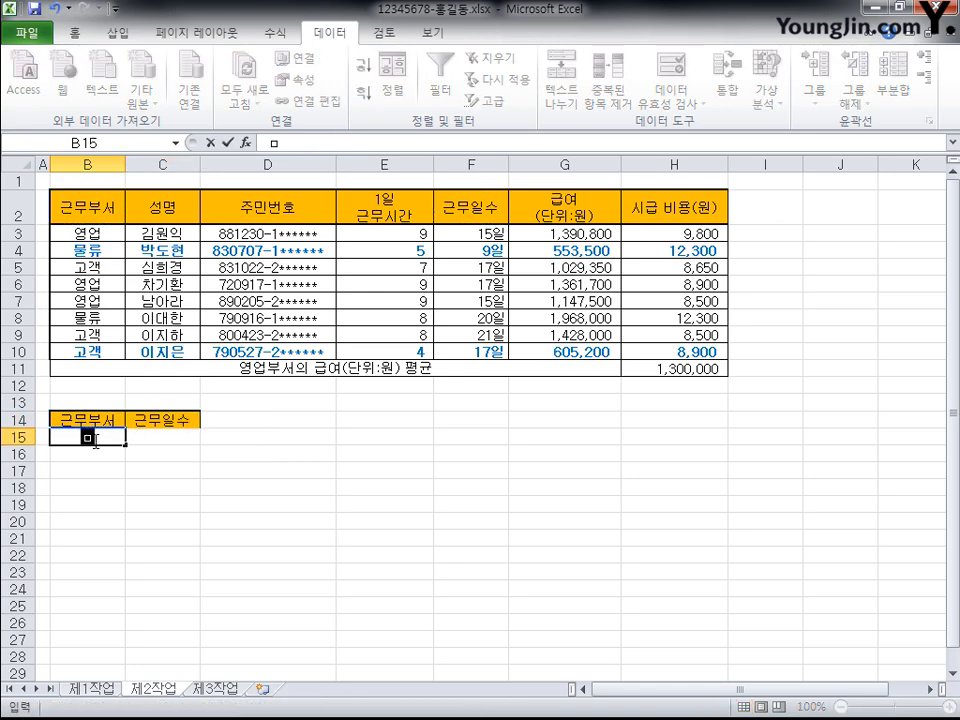
text(류)
key(Return)
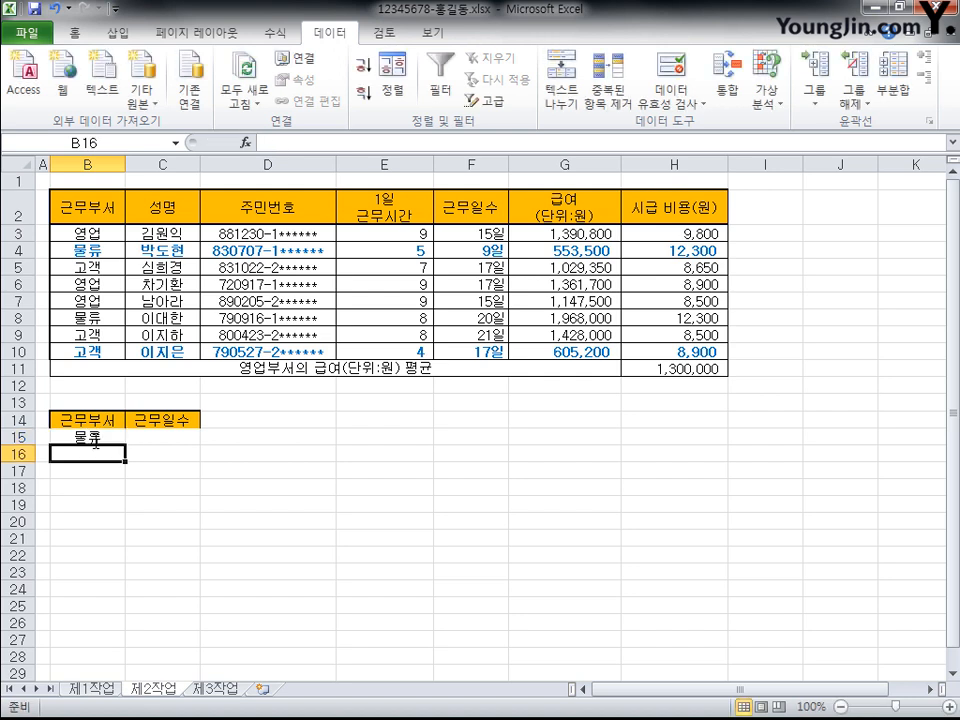
click(93, 440)
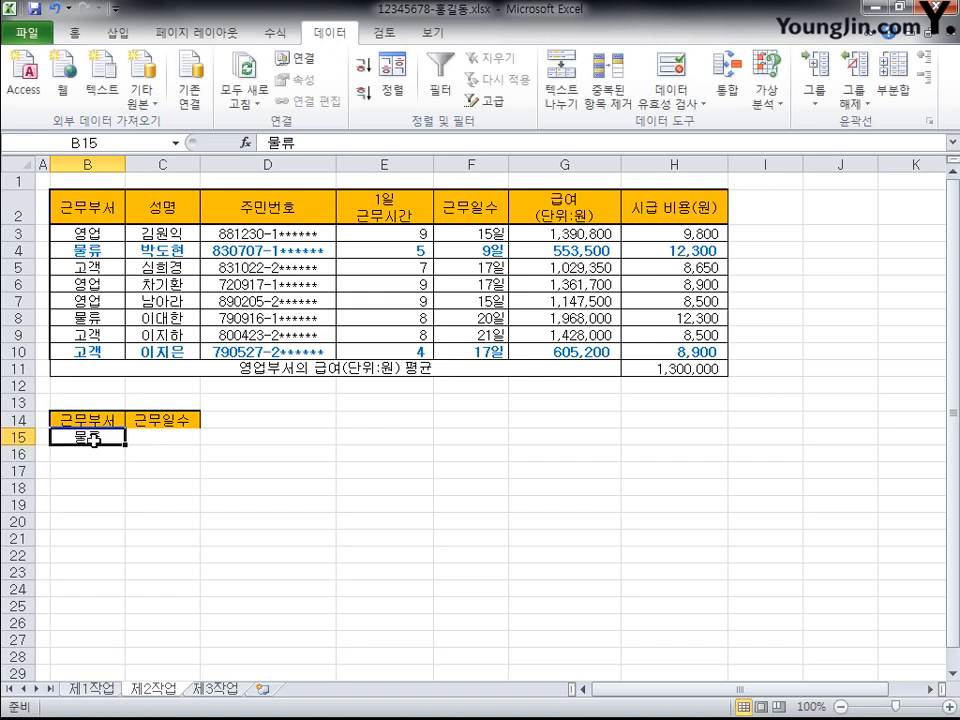
click(141, 436)
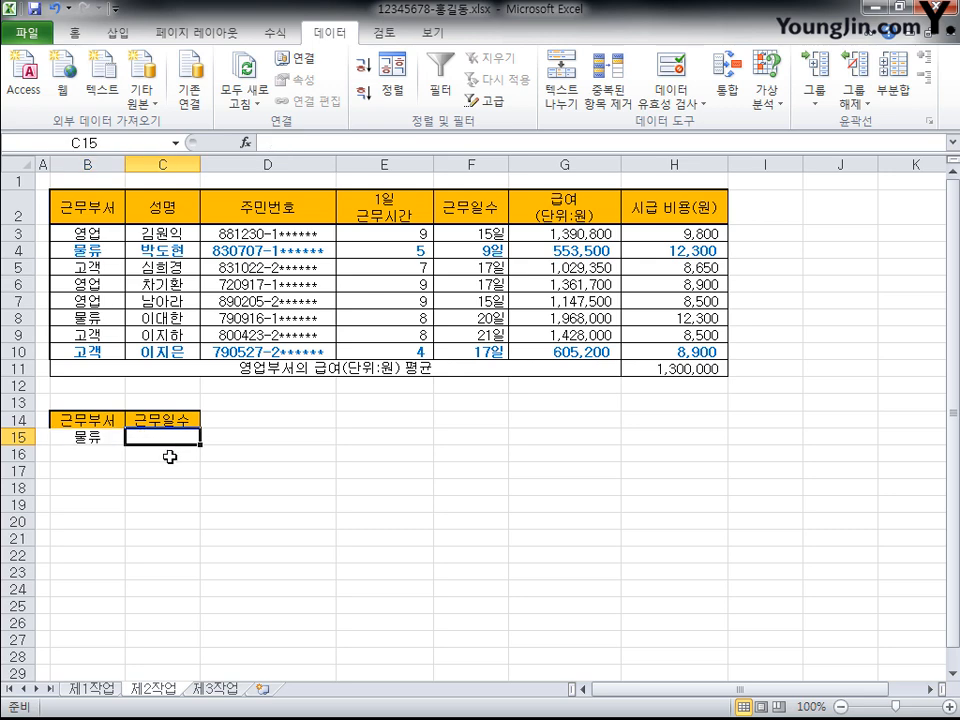
click(170, 456)
key(F2)
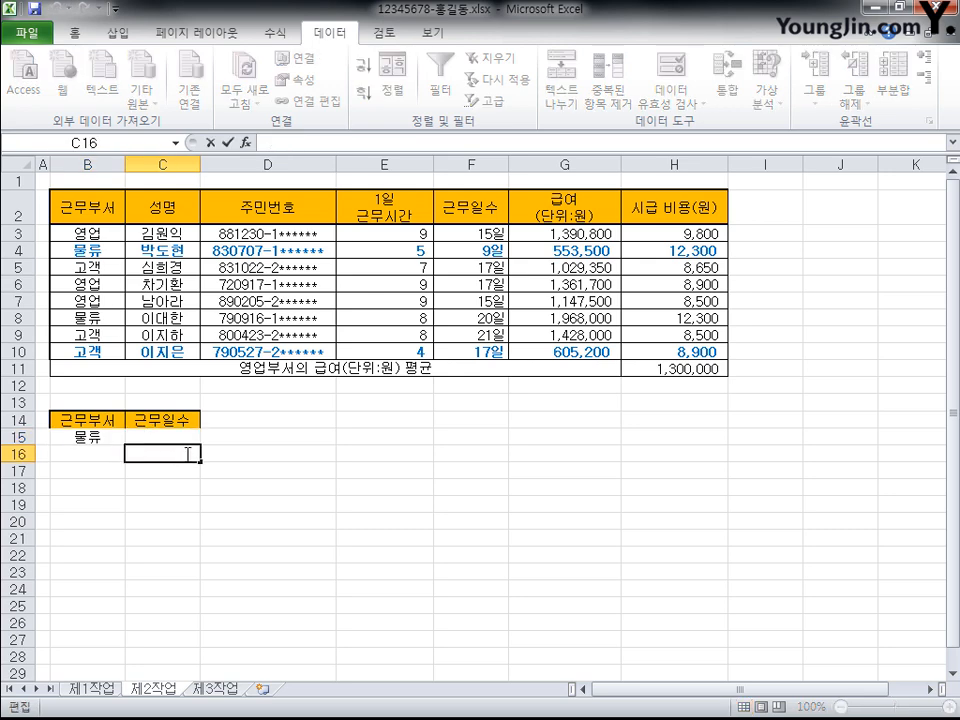
text(>=20)
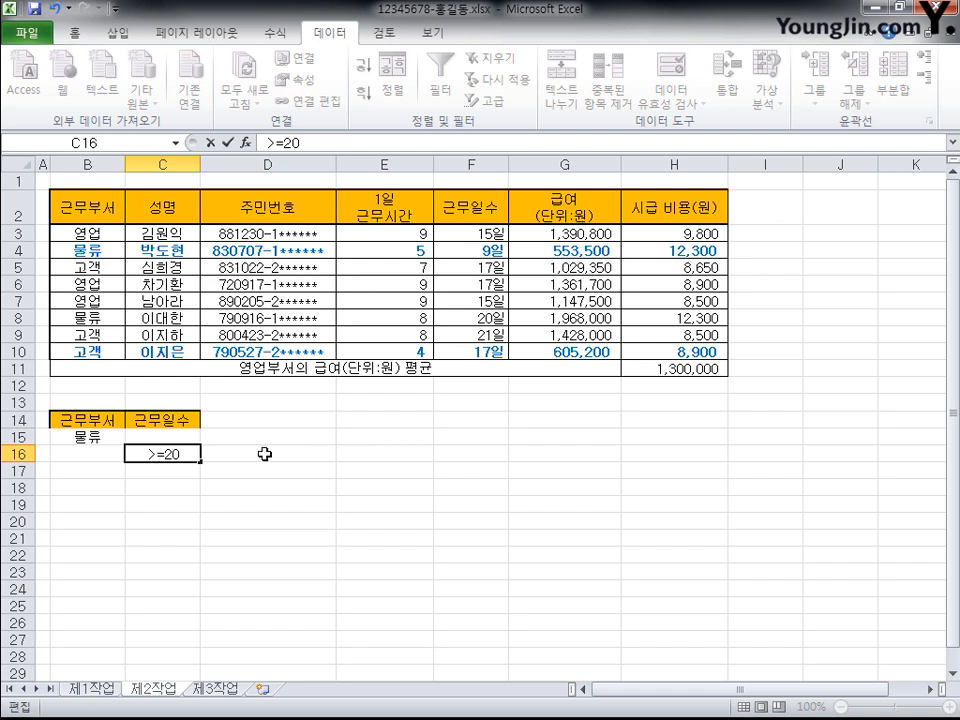
key(Return)
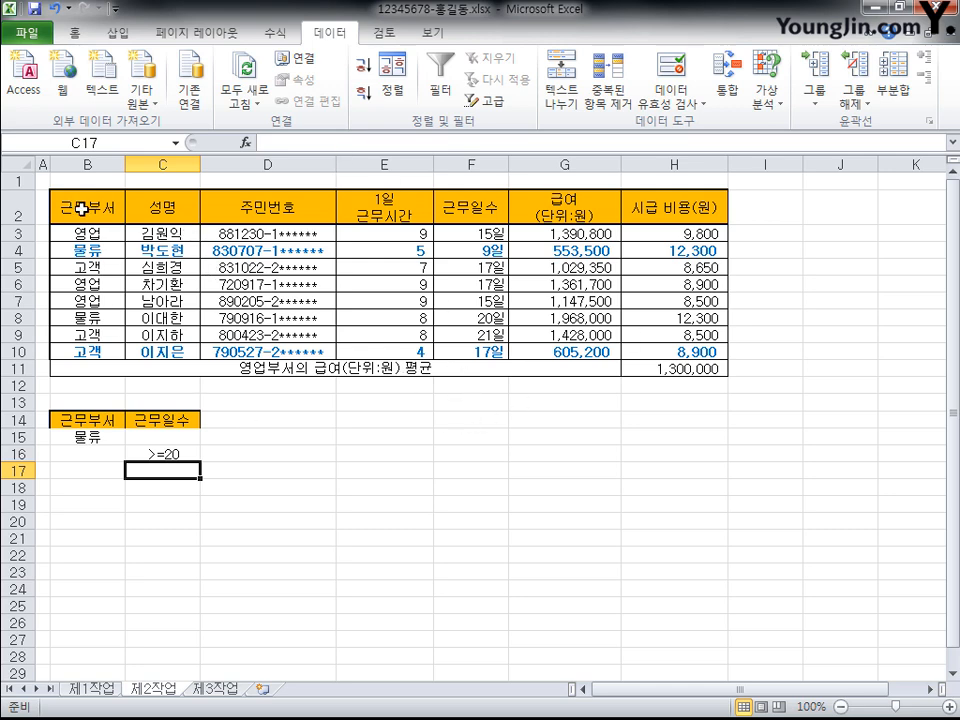
Copy the table's header row B2:H2 to the row starting at B18.
drag(81, 209, 660, 212)
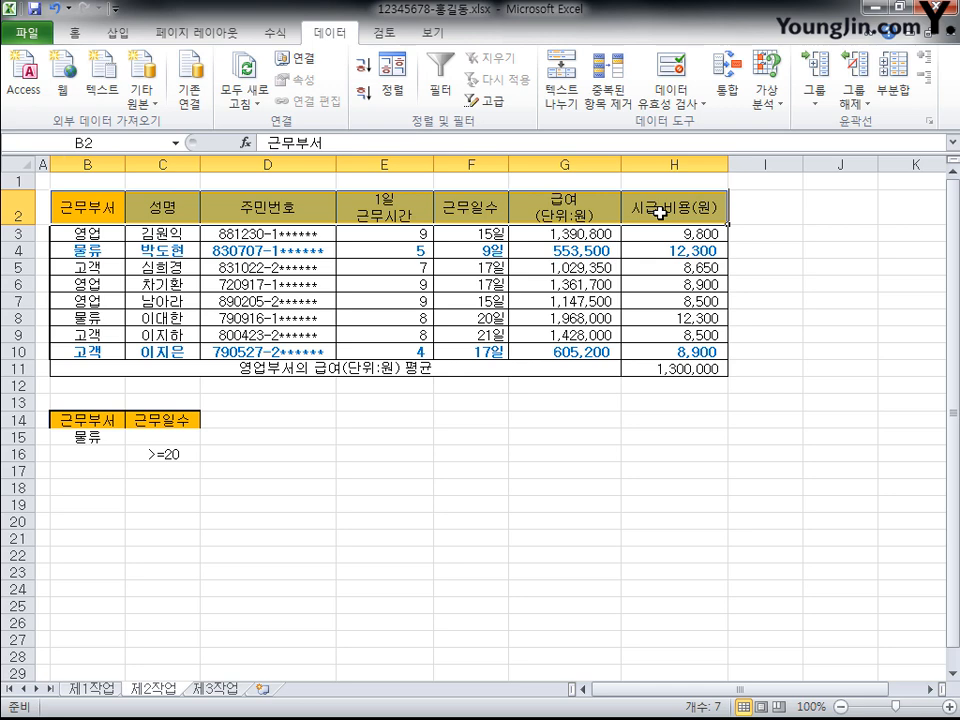
key(ctrl+c)
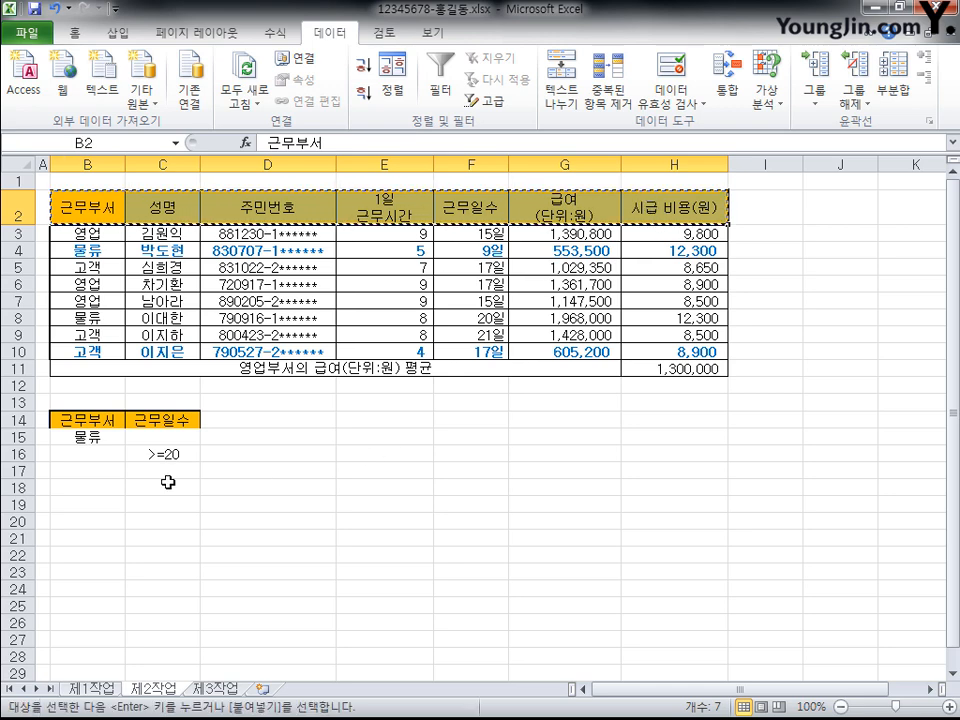
click(93, 488)
key(ctrl+v)
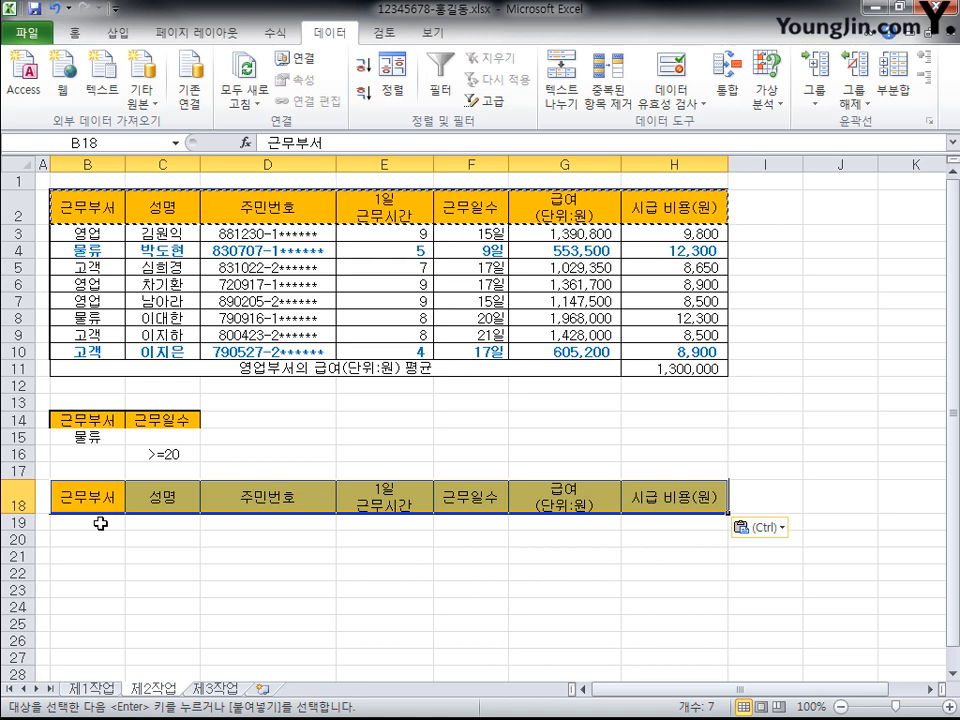
Run an advanced filter on B2:H10 with criteria range B14:C16, copying the matching rows to B18:H18.
drag(88, 208, 679, 352)
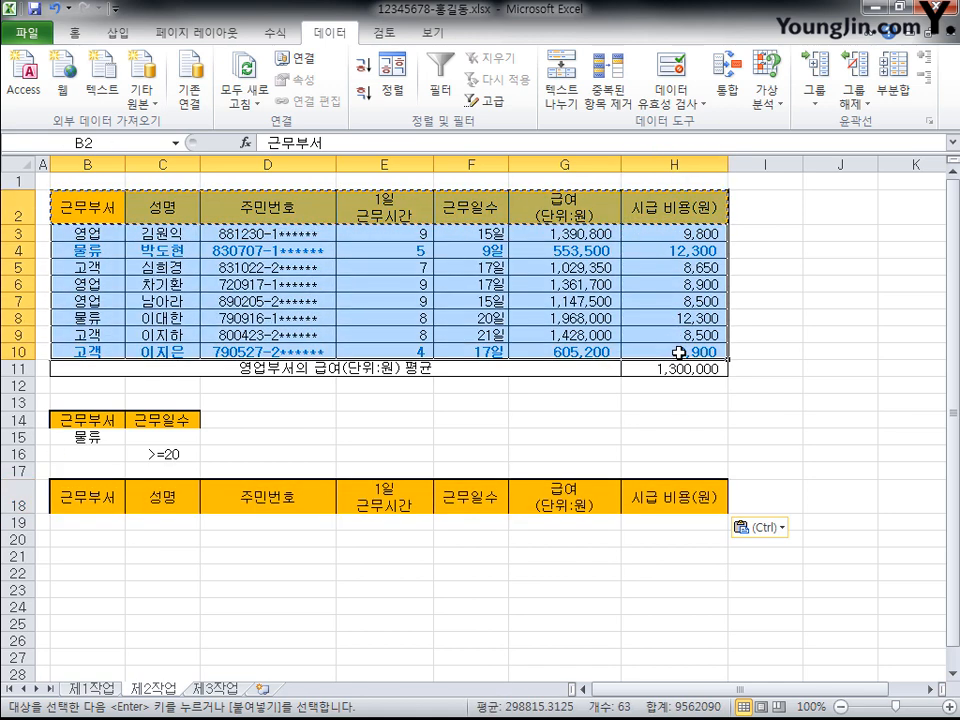
click(489, 110)
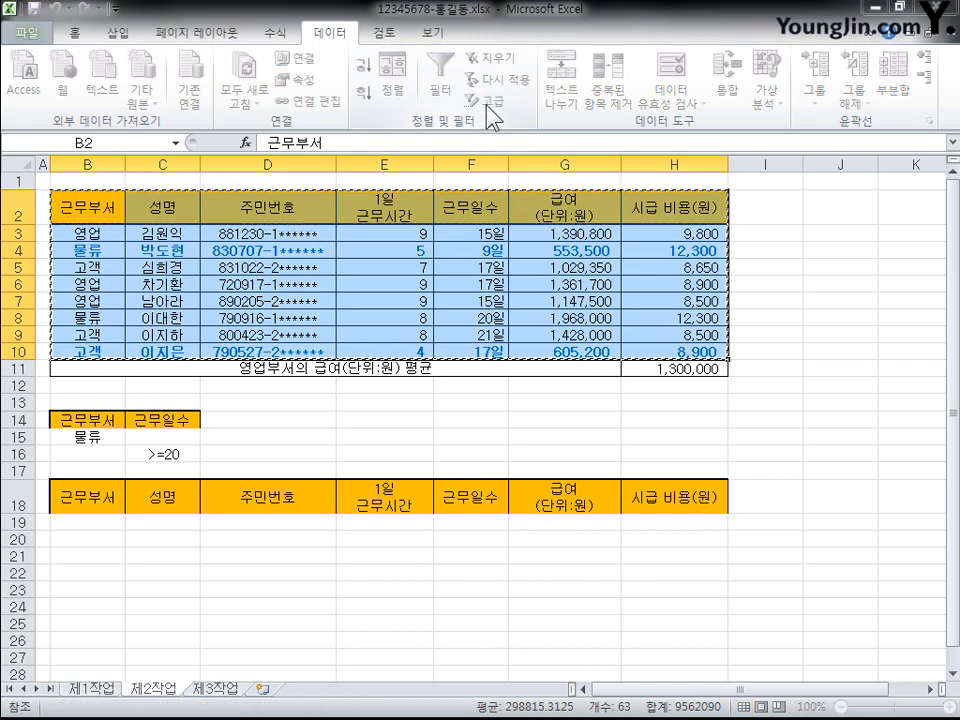
drag(362, 376, 616, 218)
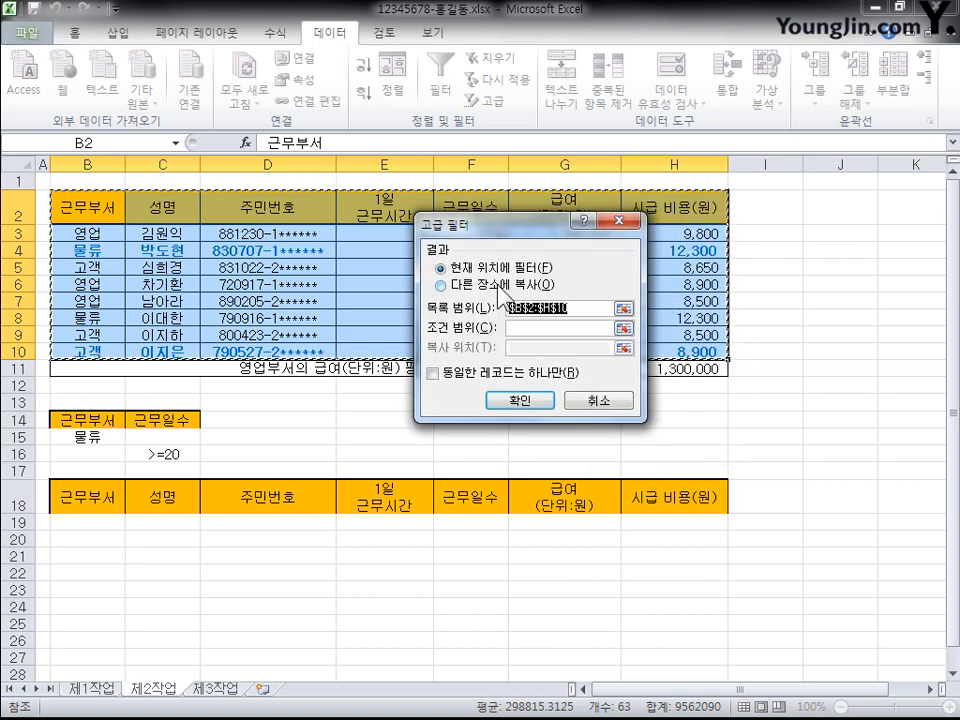
click(501, 281)
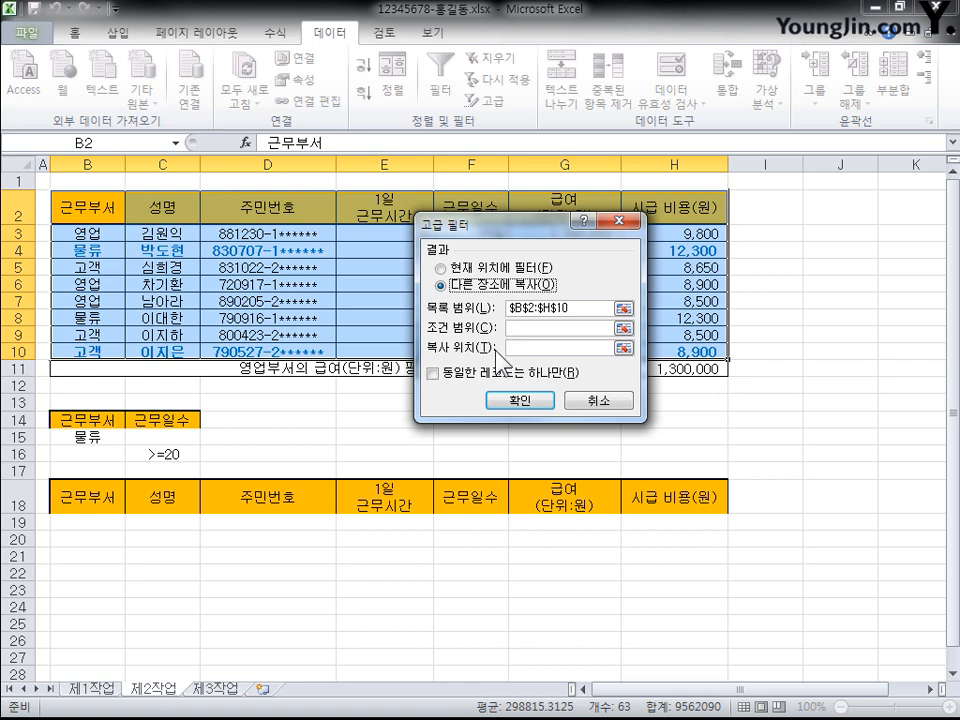
click(511, 328)
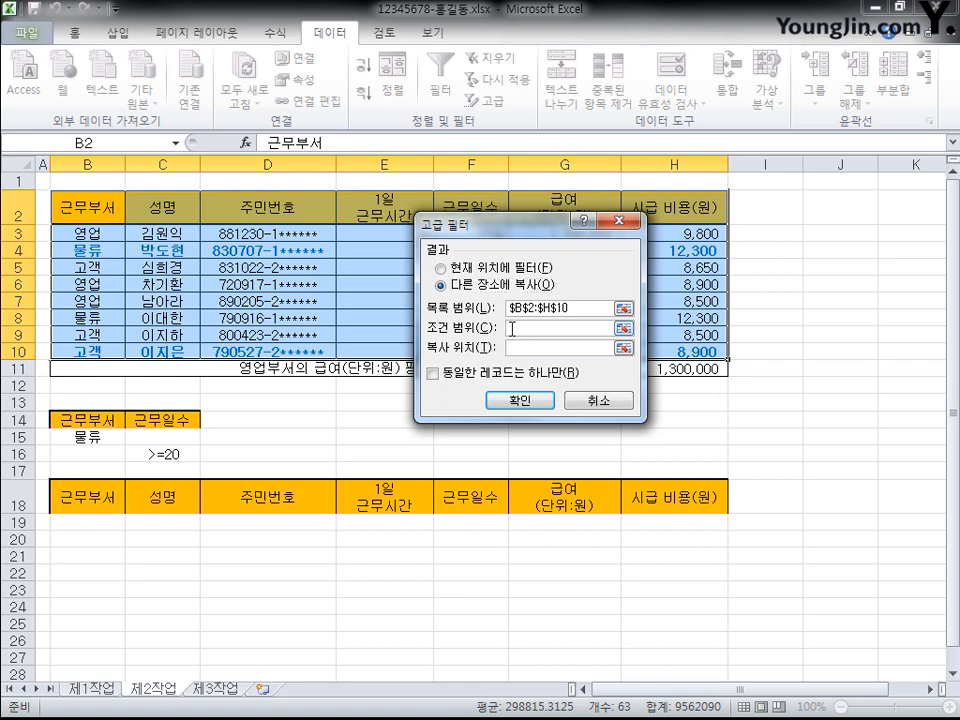
drag(70, 420, 170, 455)
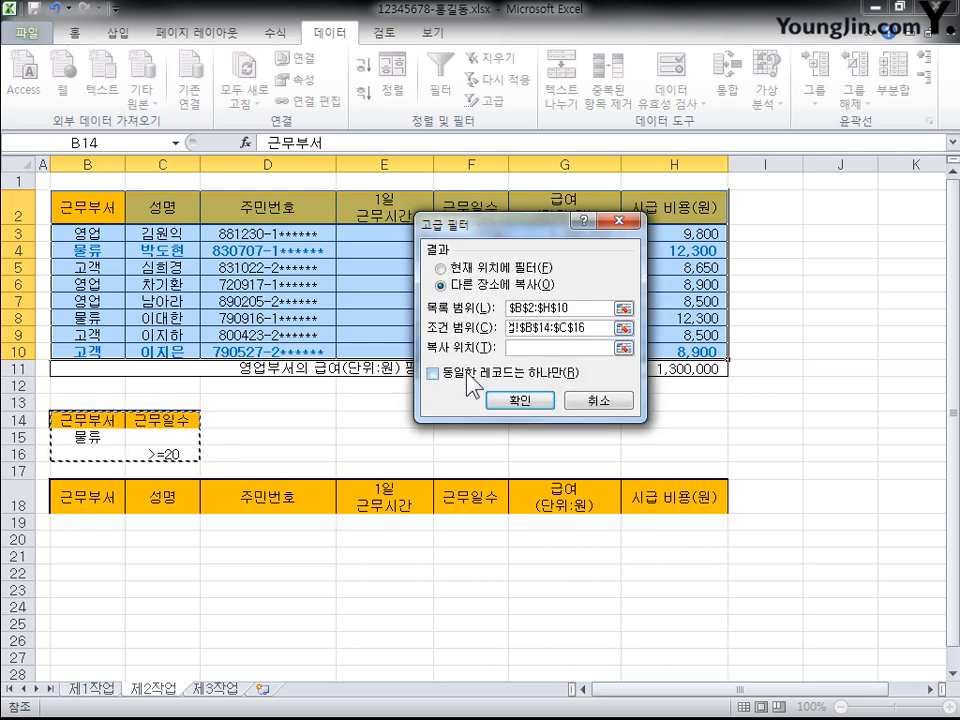
click(510, 348)
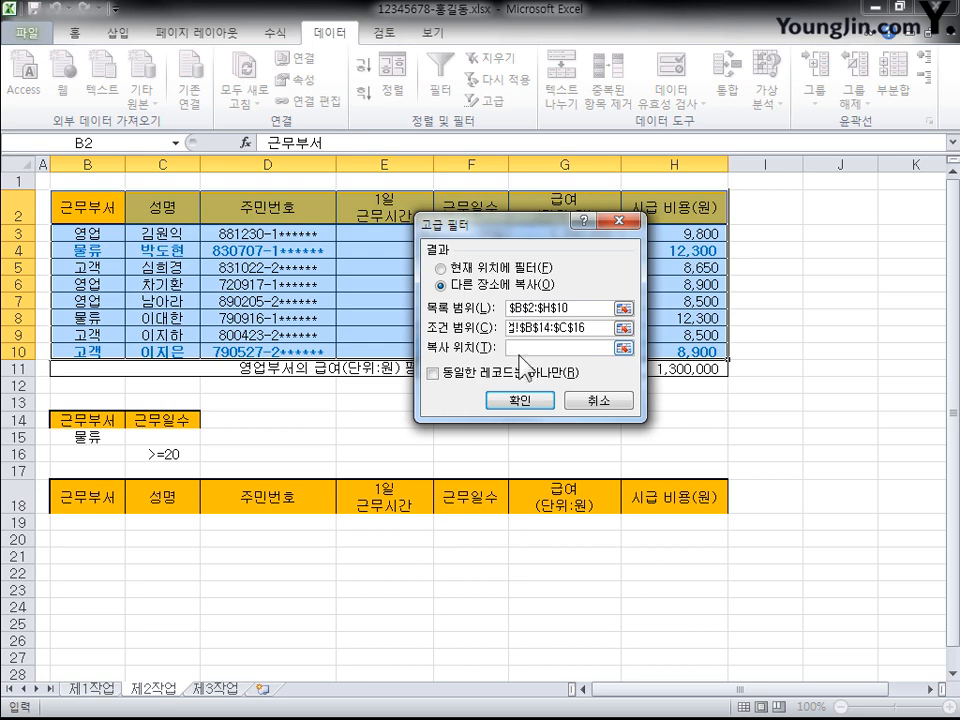
drag(89, 503, 699, 489)
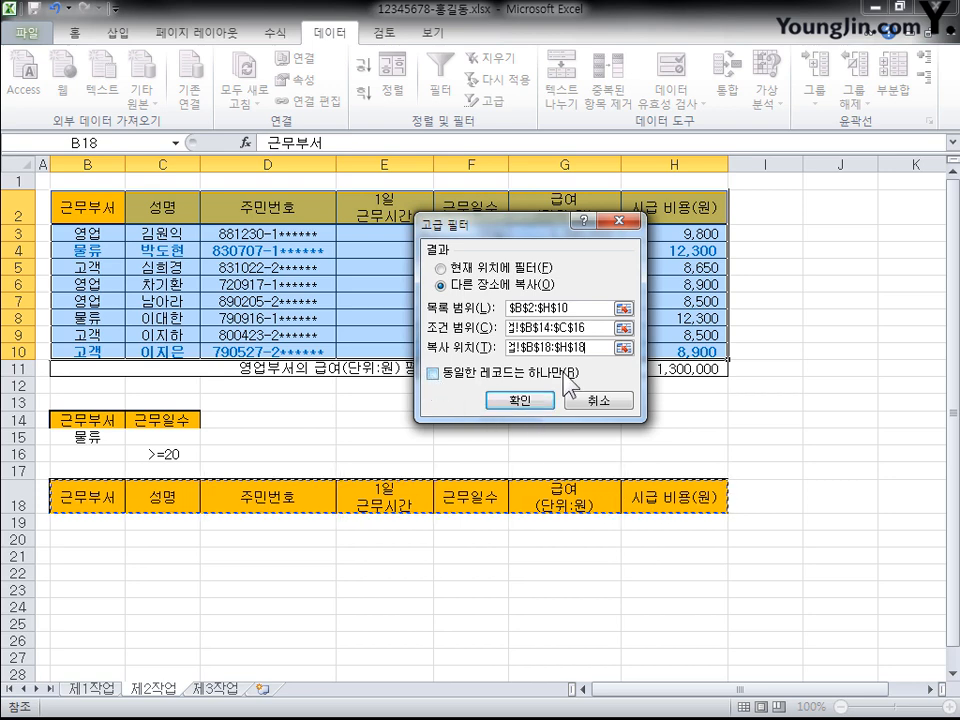
click(519, 399)
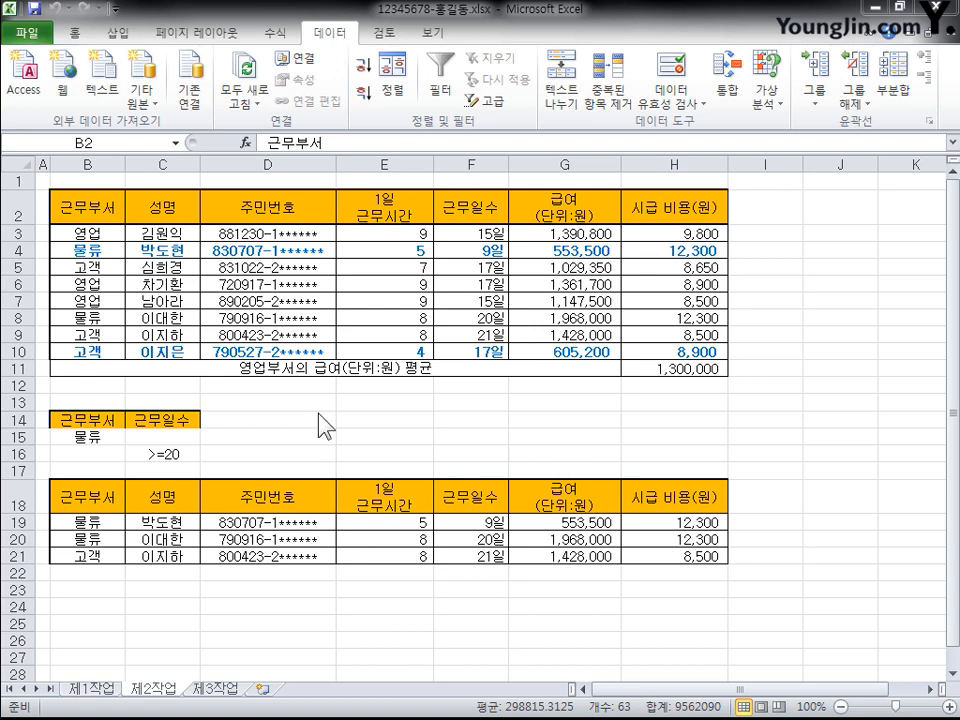
Compare the highlighted rows with the 제1작업 sheet, and list the conditional formatting rules for the whole 제2작업 worksheet.
click(93, 692)
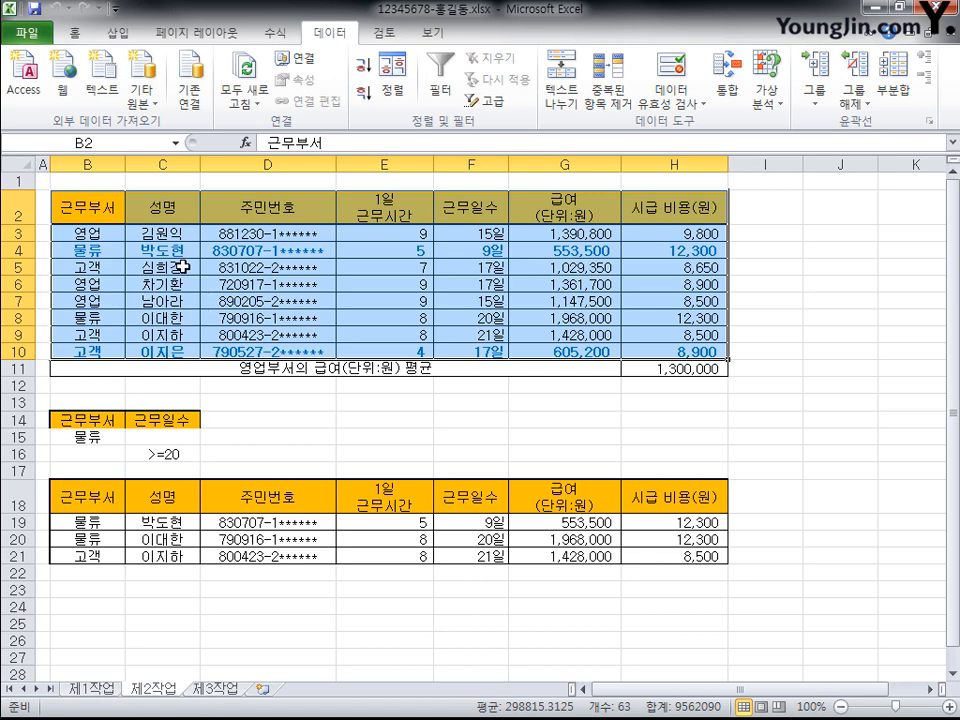
key(ctrl+Page_Up)
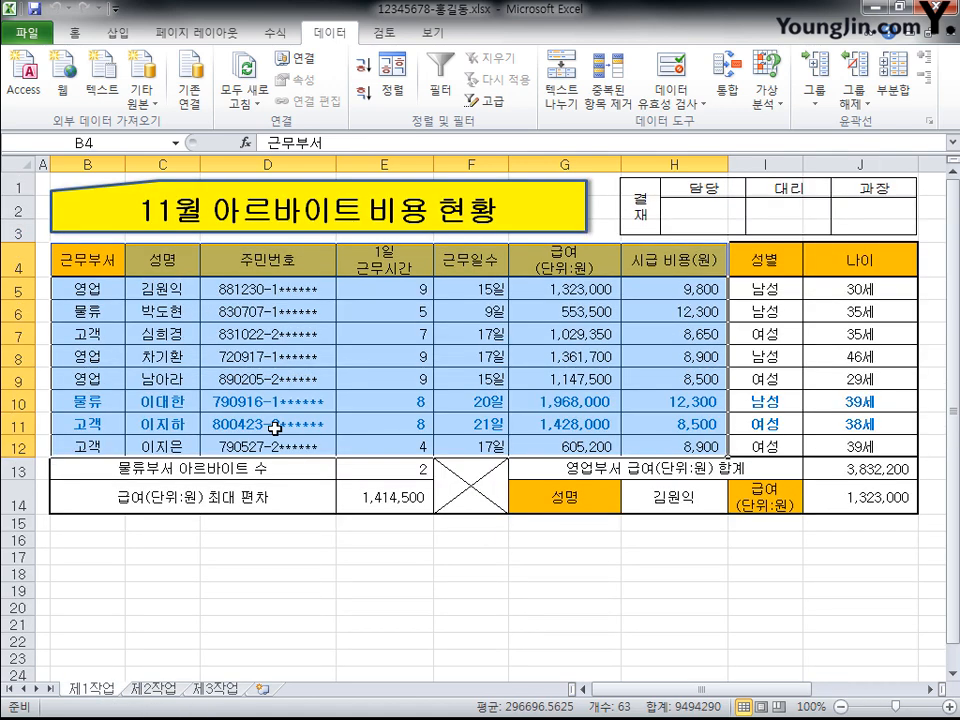
click(155, 689)
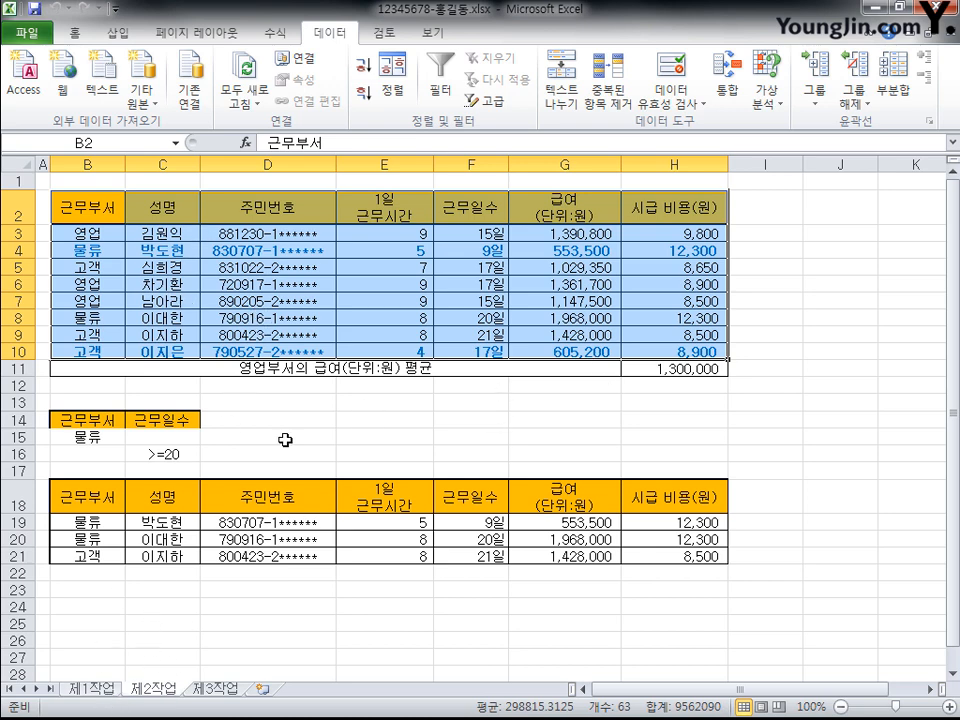
click(490, 251)
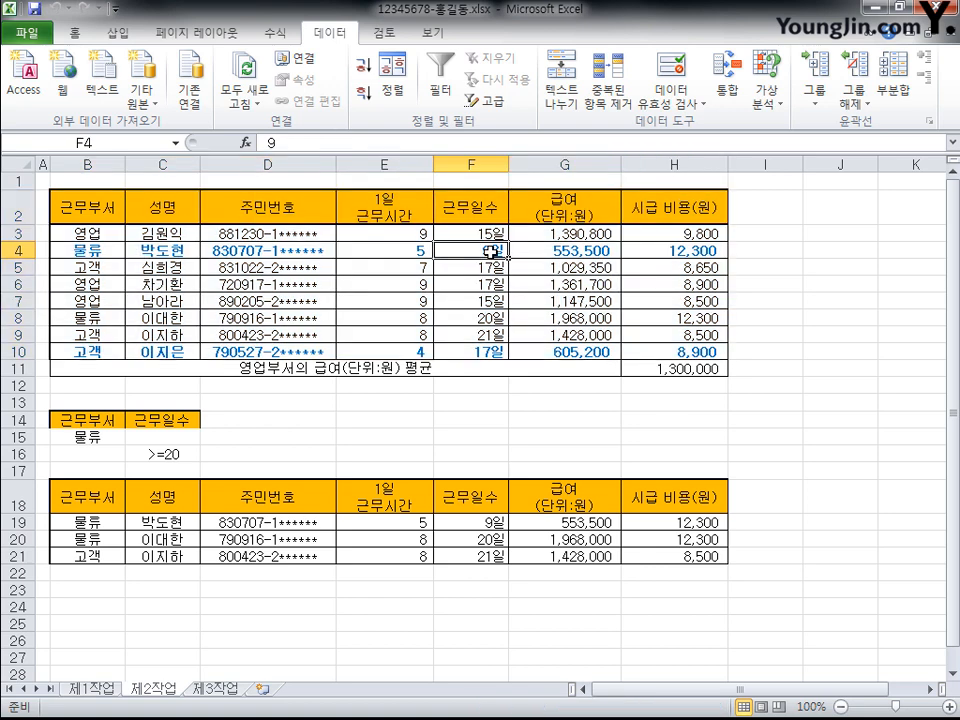
click(74, 32)
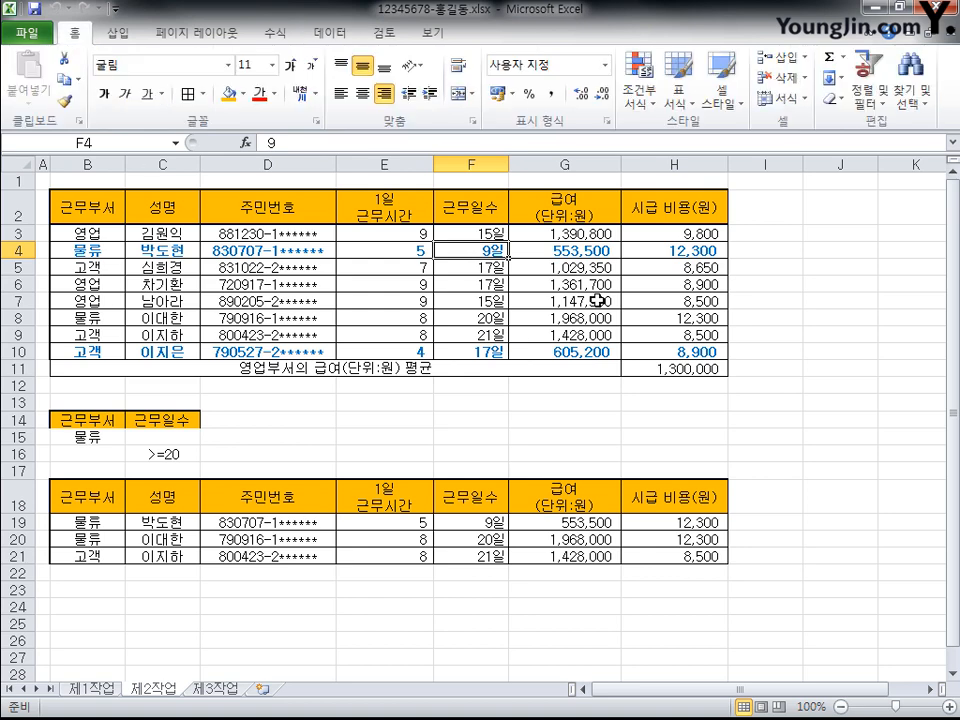
click(640, 90)
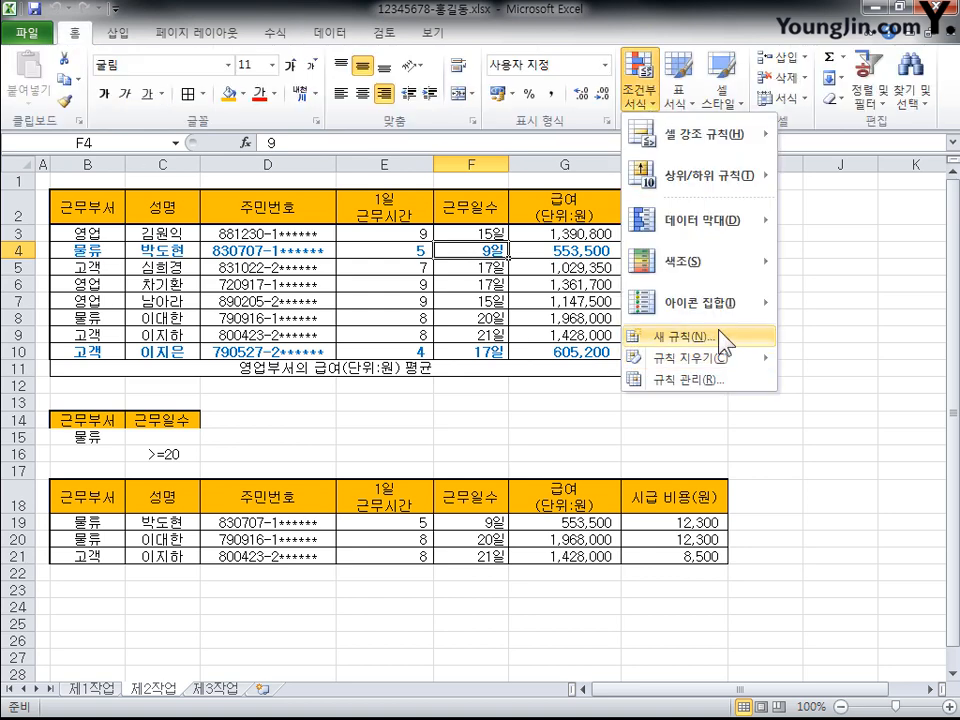
click(690, 378)
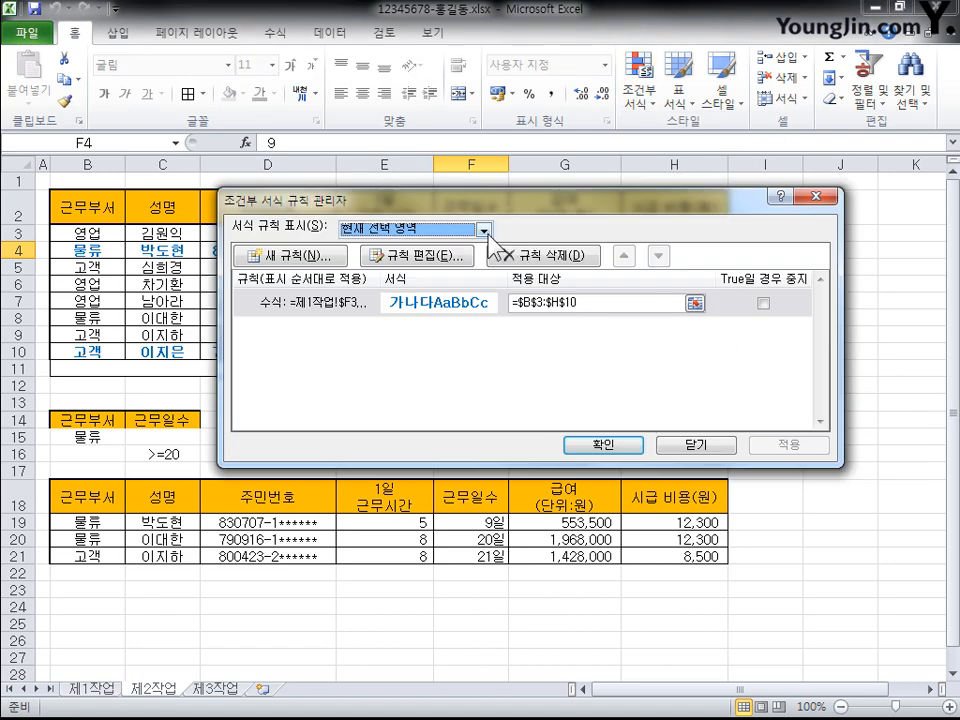
click(486, 232)
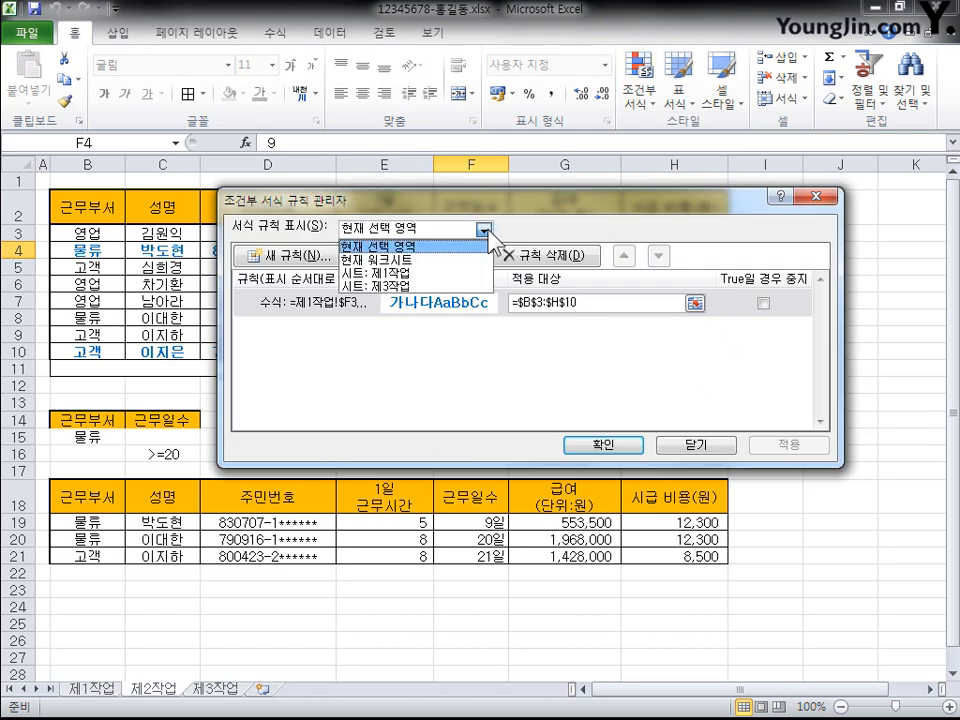
click(431, 260)
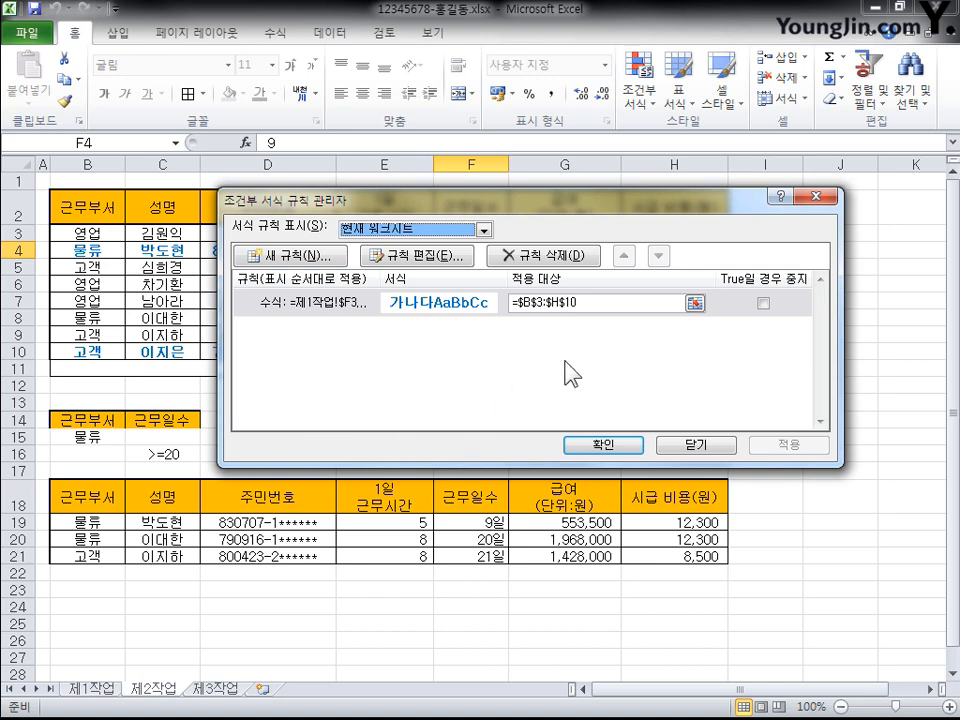
Edit the formula rule for B3:H10 to =$F3>=20 by removing the 제1작업 sheet reference, and apply it.
click(364, 310)
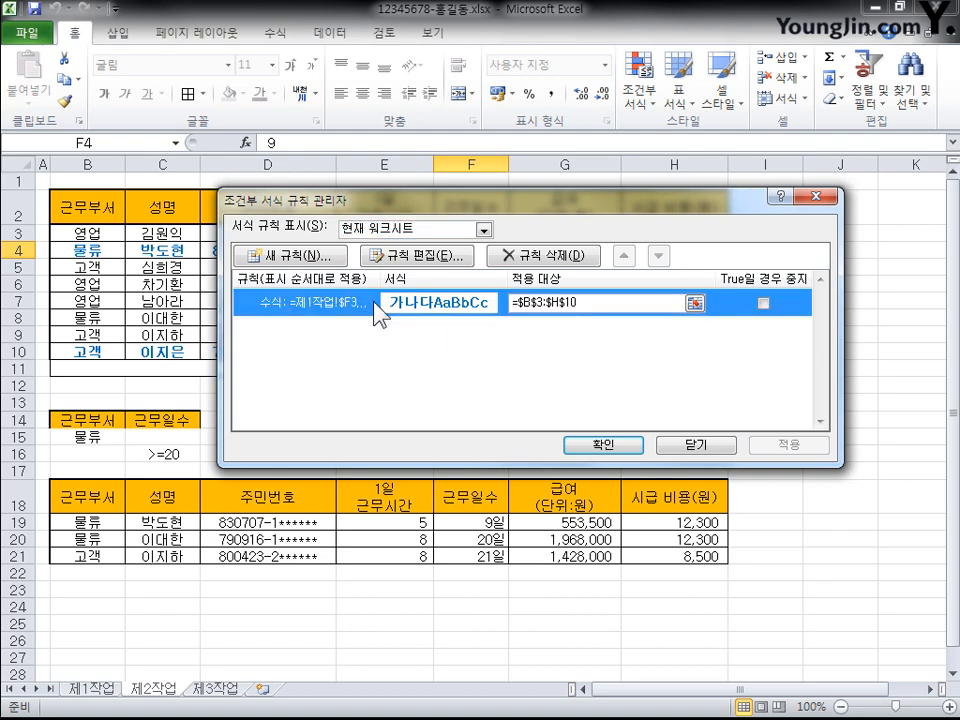
click(450, 256)
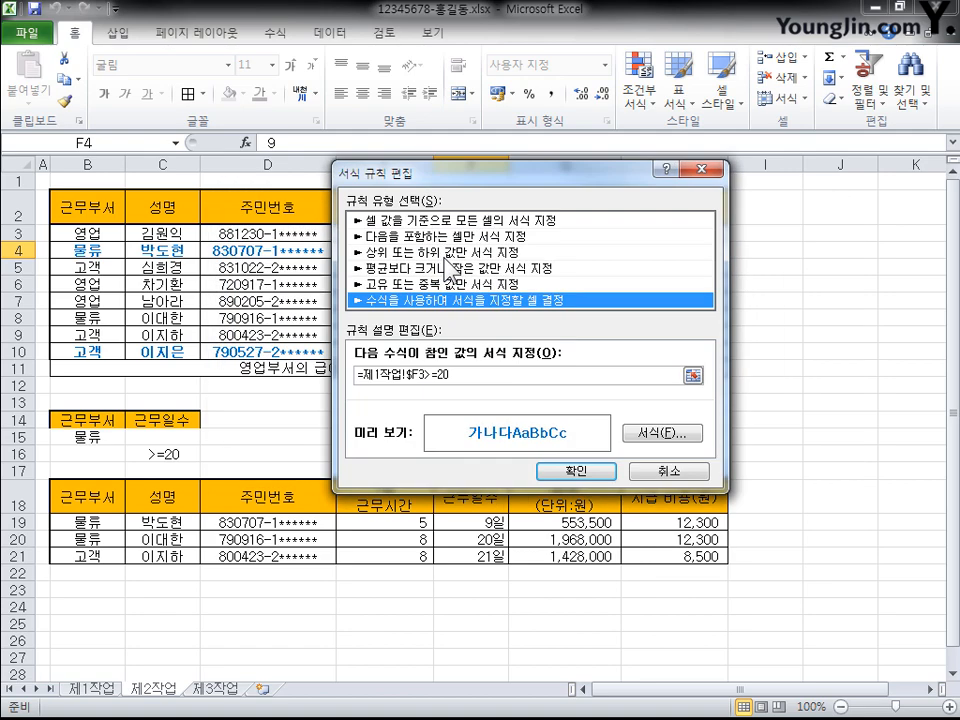
click(421, 376)
key(BackSpace)
drag(367, 374, 406, 374)
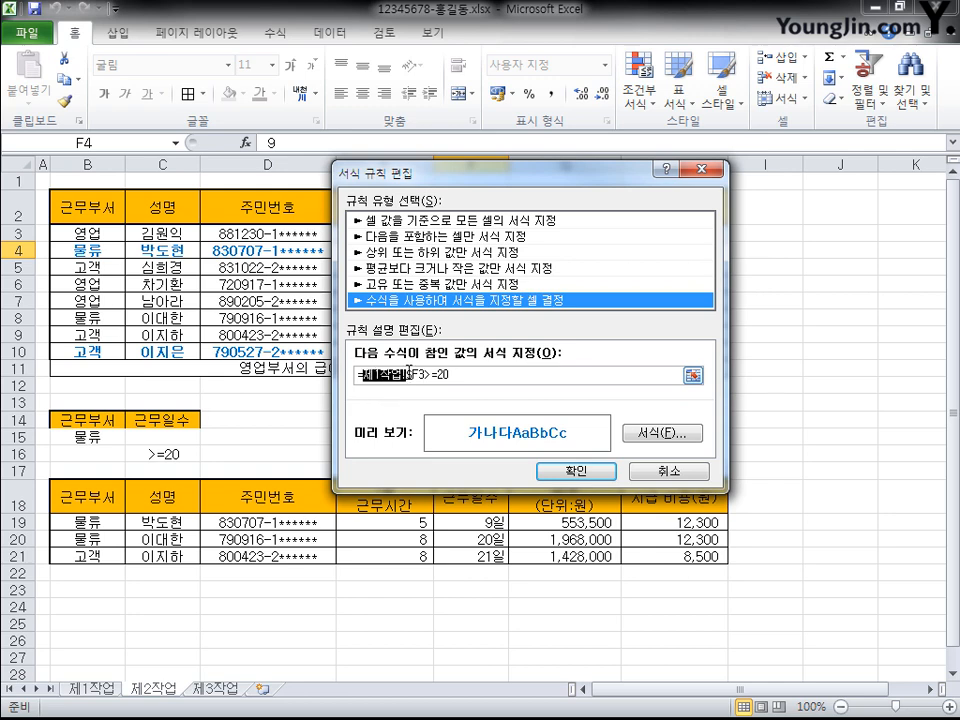
key(Delete)
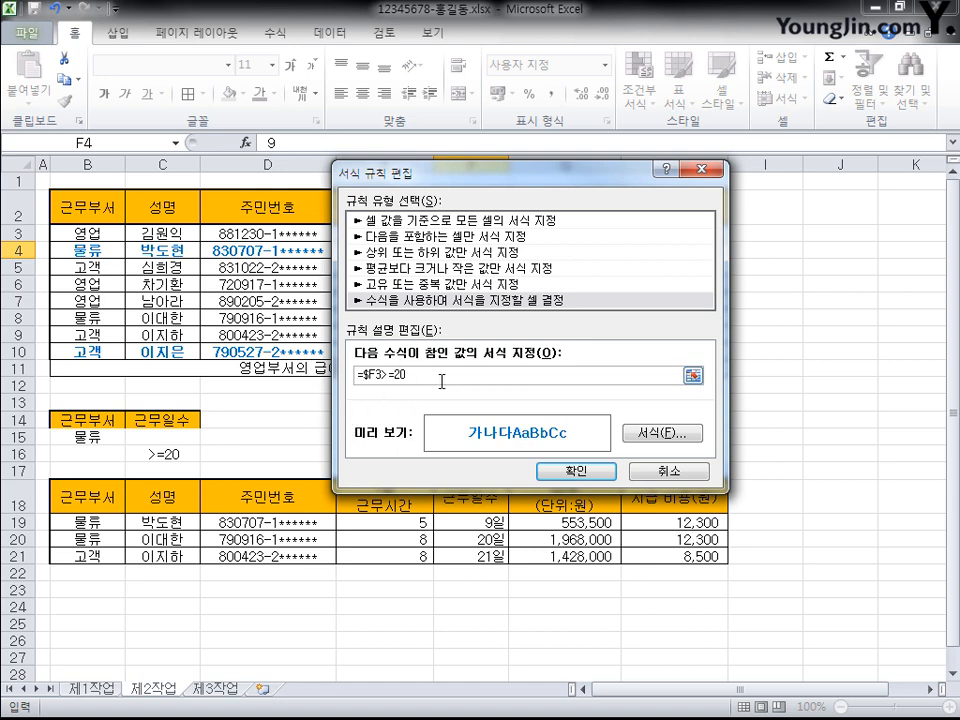
click(606, 472)
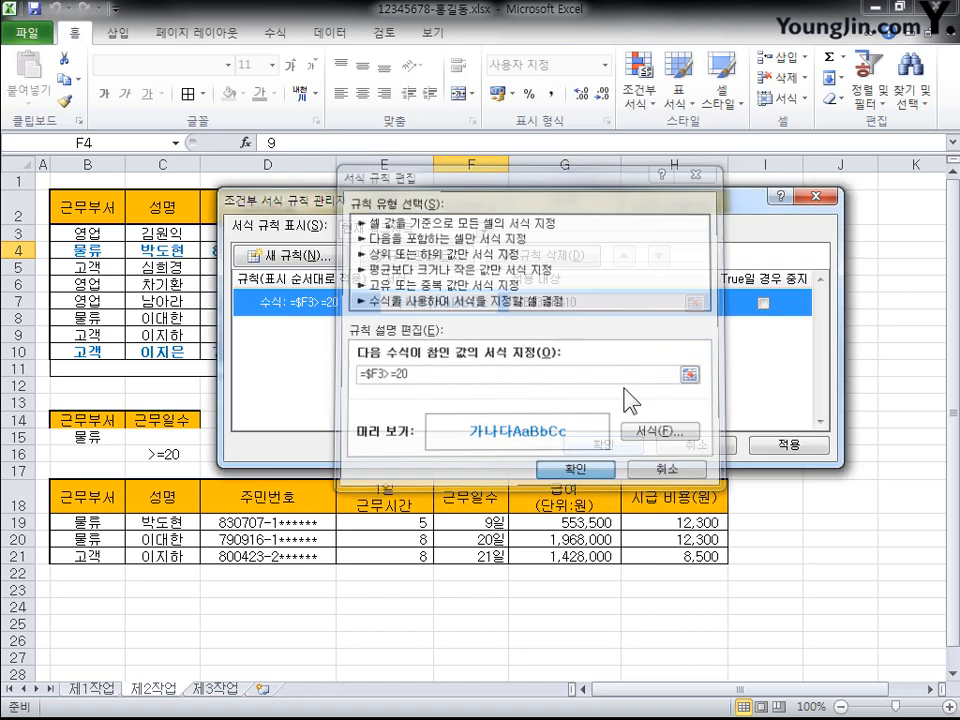
click(612, 450)
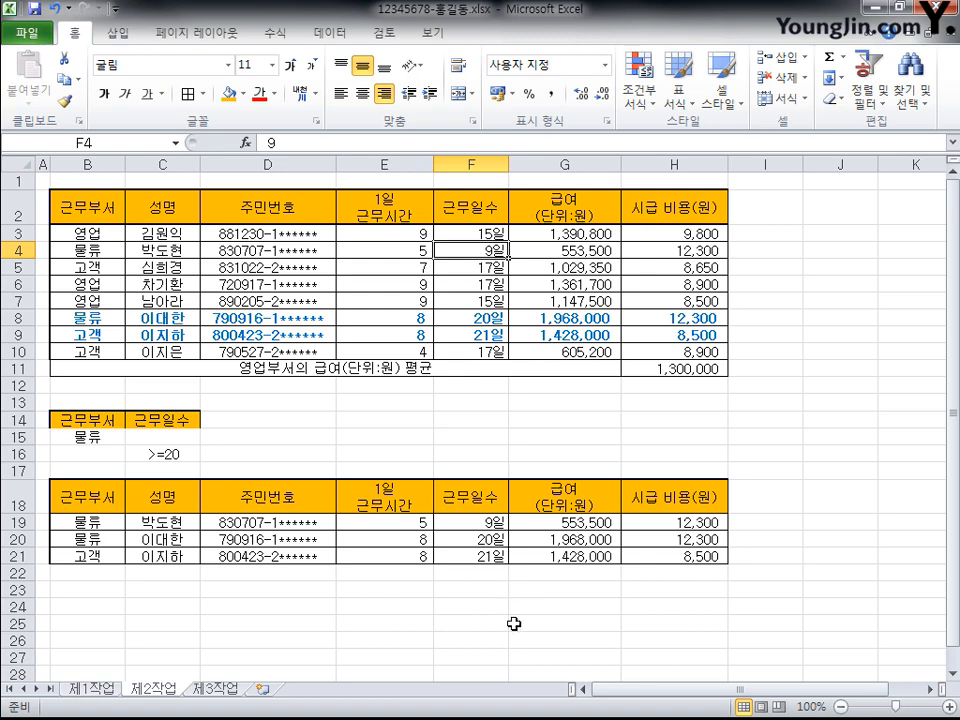
Copy B4:H12 from the 제1작업 sheet to B2 on the 제3작업 sheet, keeping the source column widths.
click(90, 689)
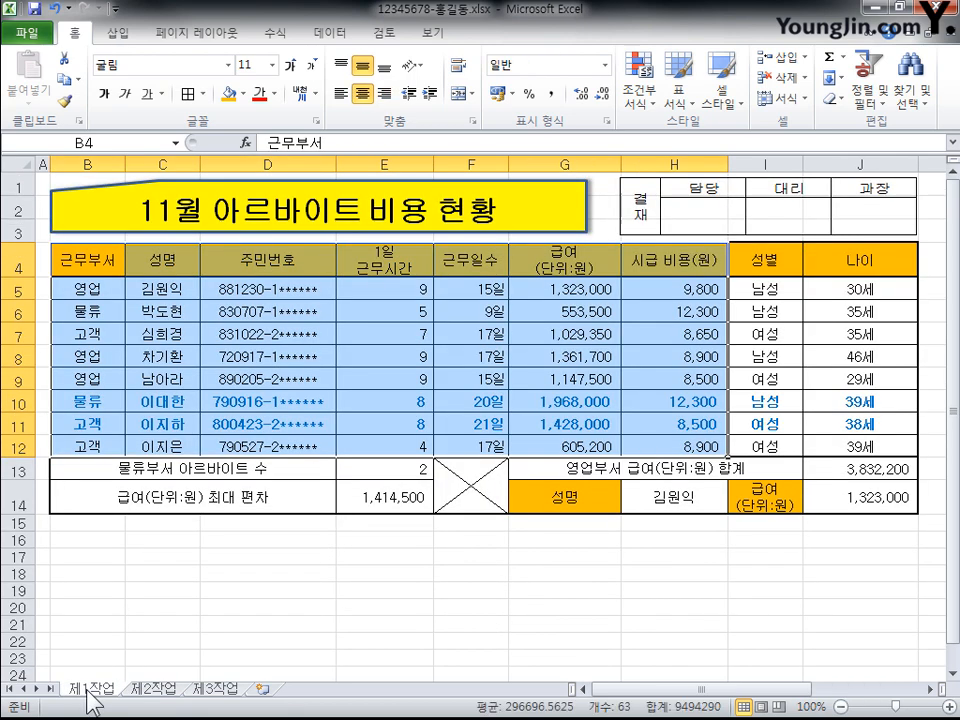
drag(130, 255, 643, 429)
key(ctrl+c)
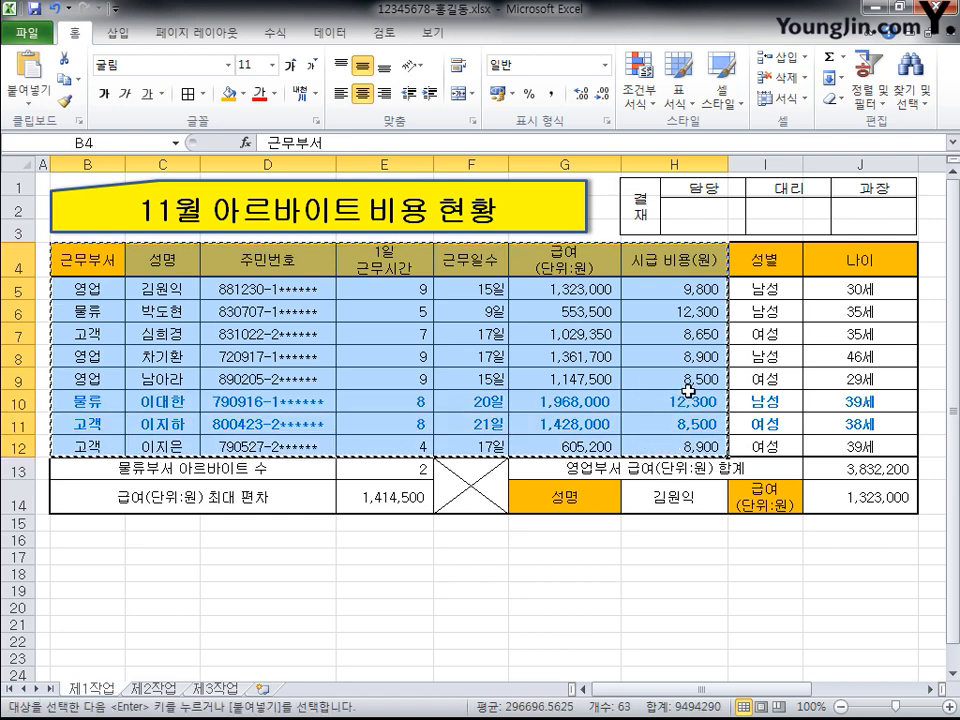
click(232, 690)
click(82, 198)
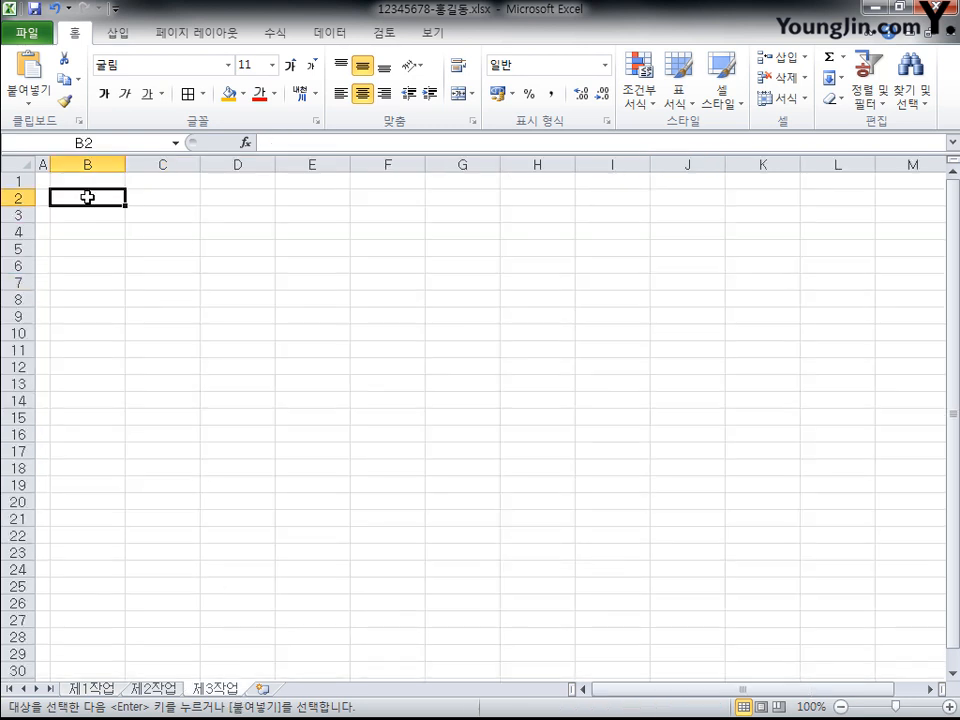
click(30, 95)
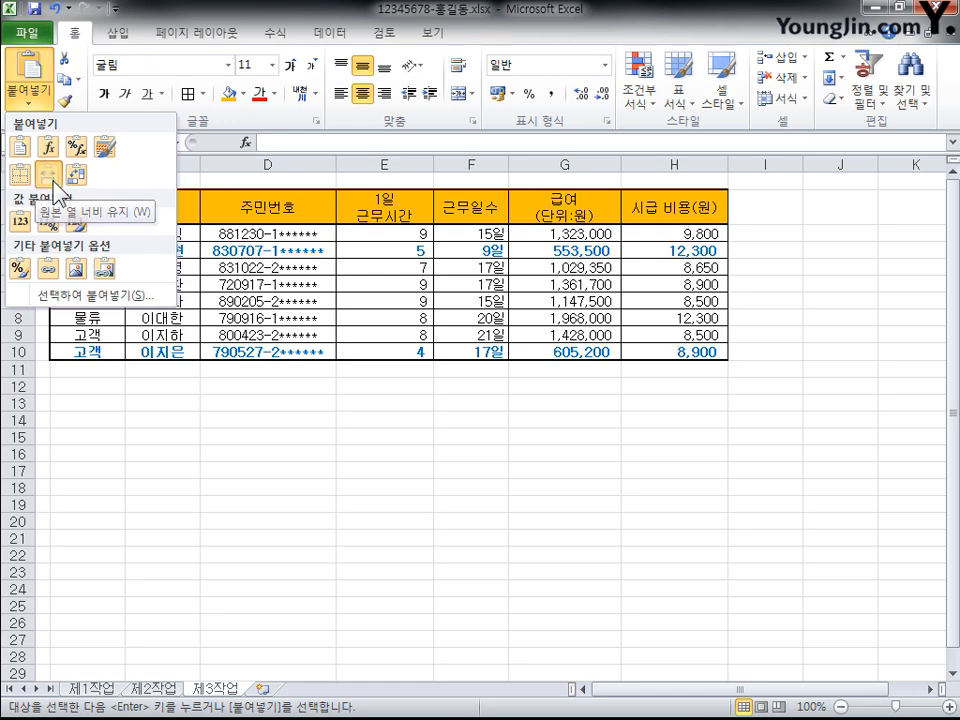
click(54, 182)
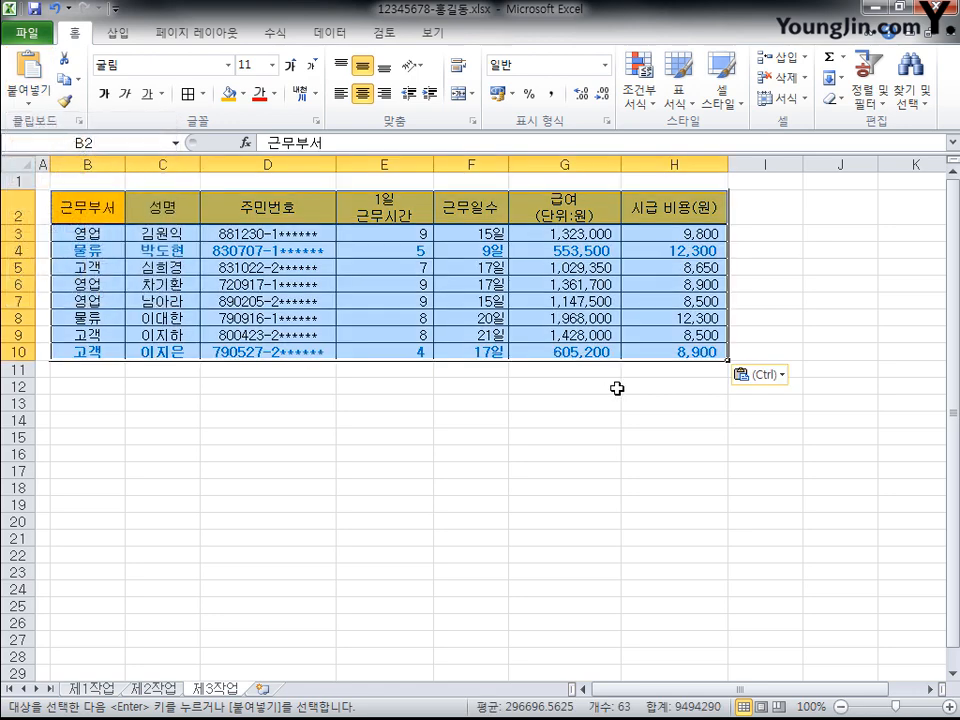
Sort the 제3작업 table by 근무부서 in descending order.
click(90, 207)
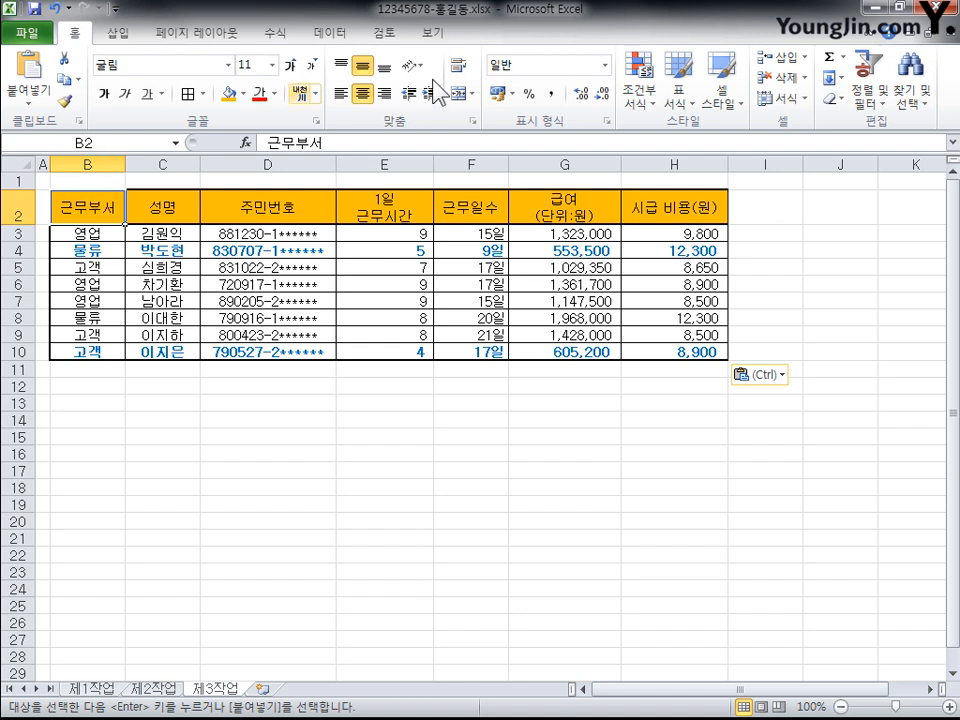
click(333, 30)
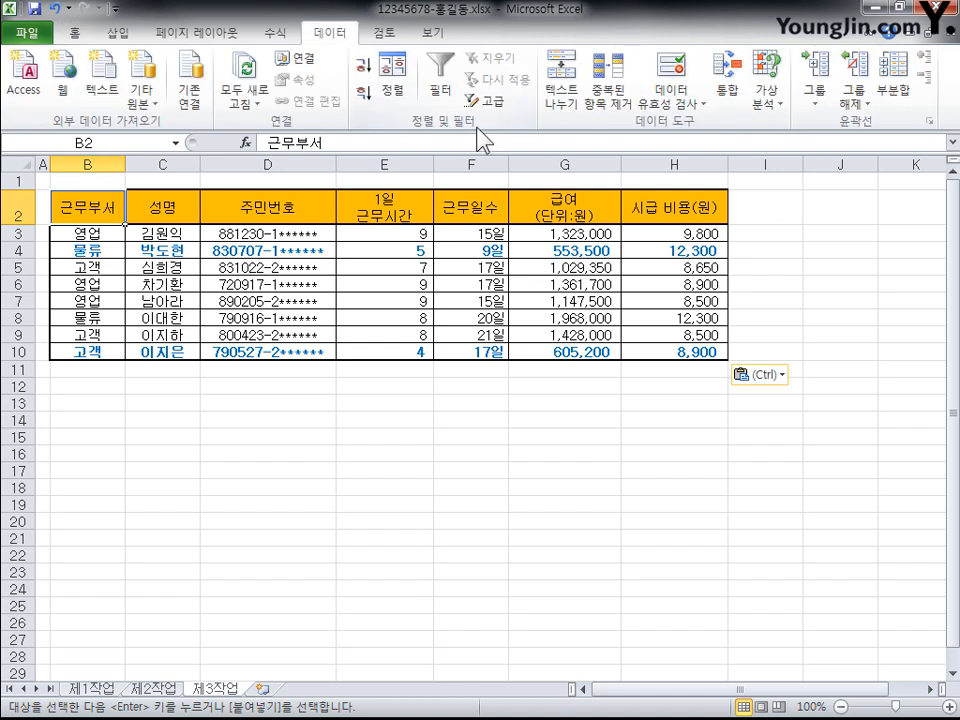
click(365, 98)
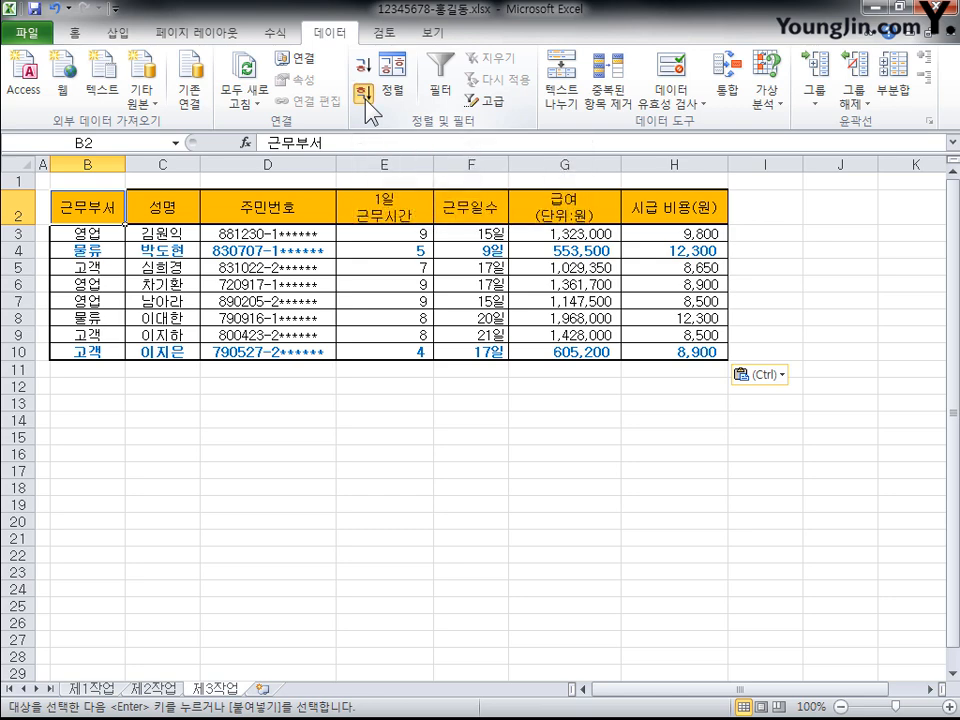
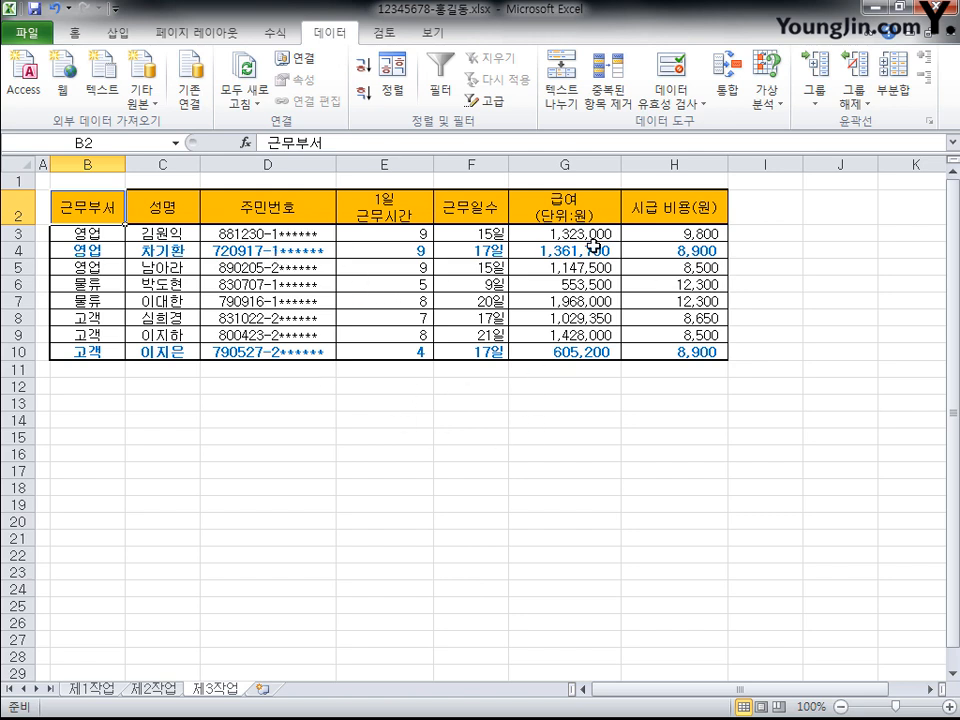
List the conditional formatting rules for the whole 제3작업 worksheet.
click(501, 253)
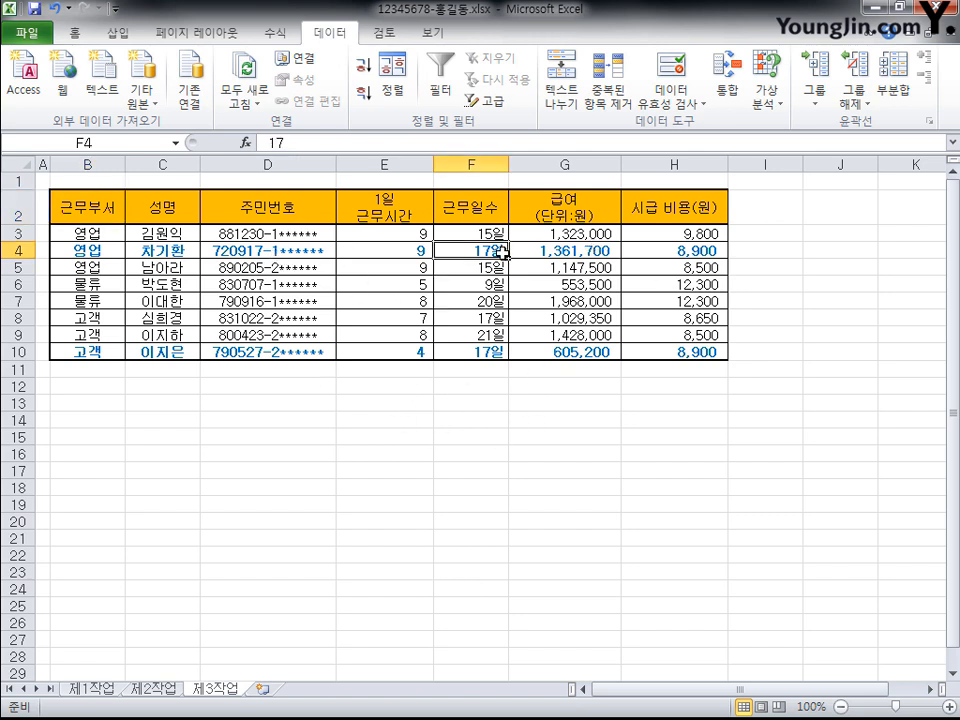
click(78, 34)
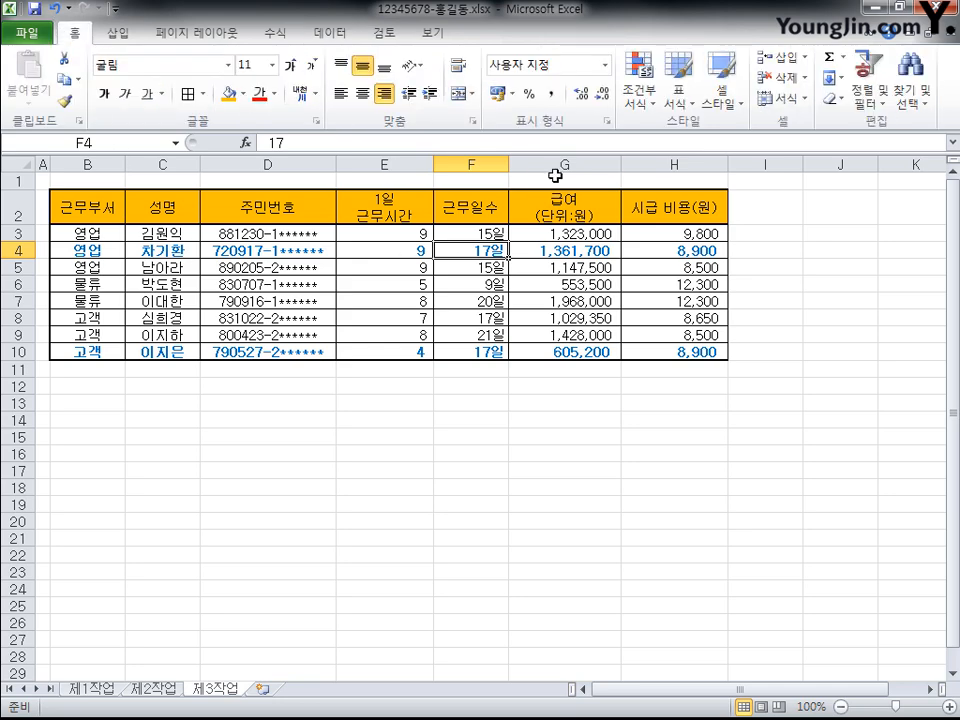
click(642, 110)
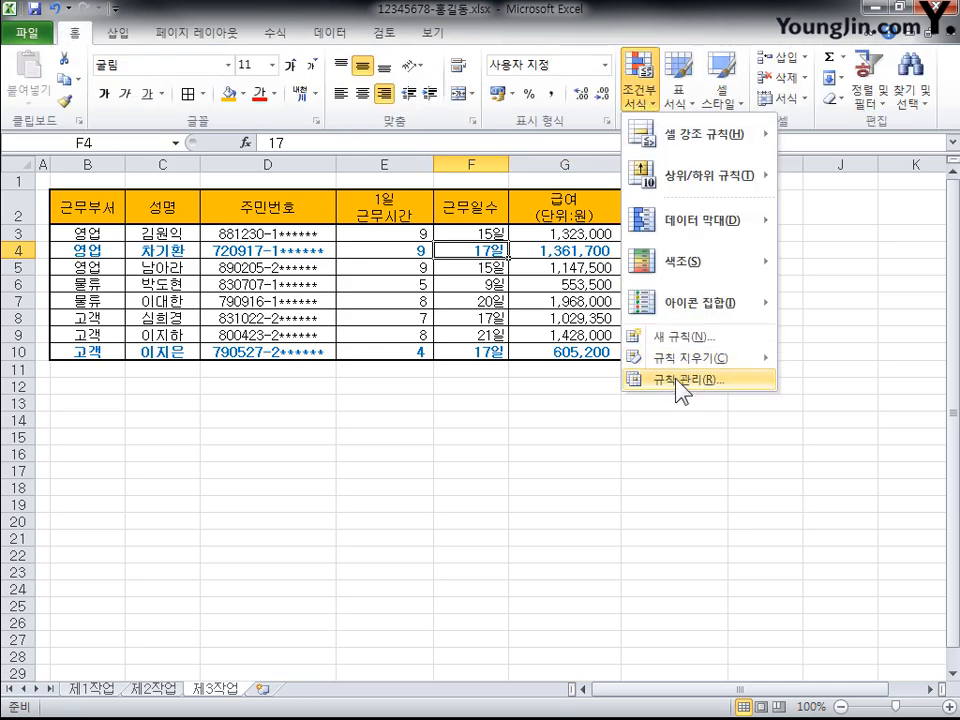
click(676, 380)
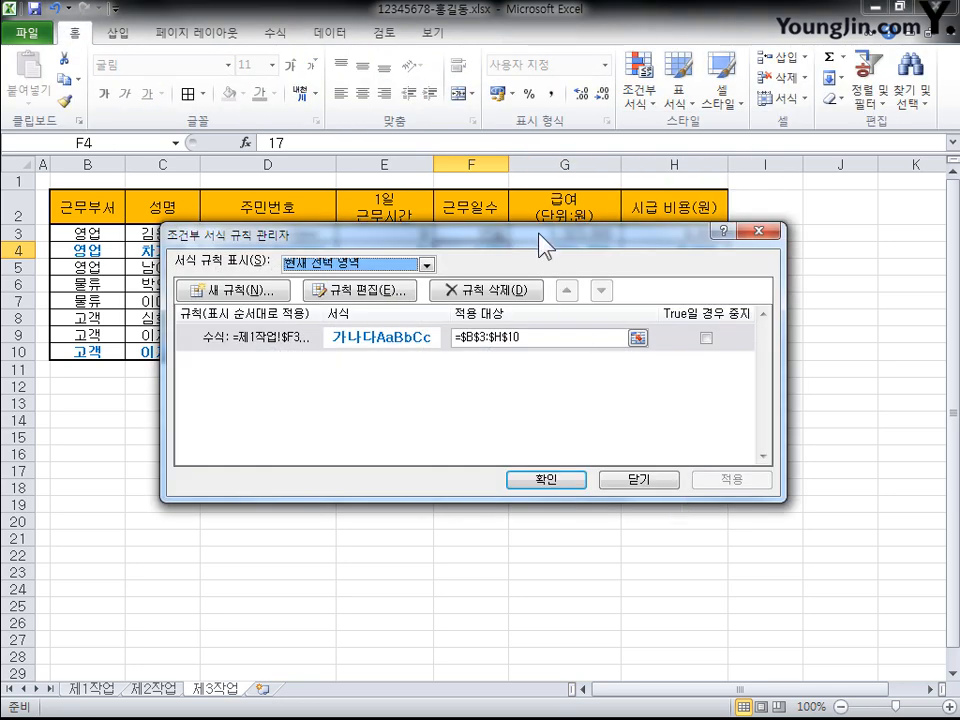
drag(540, 245, 583, 193)
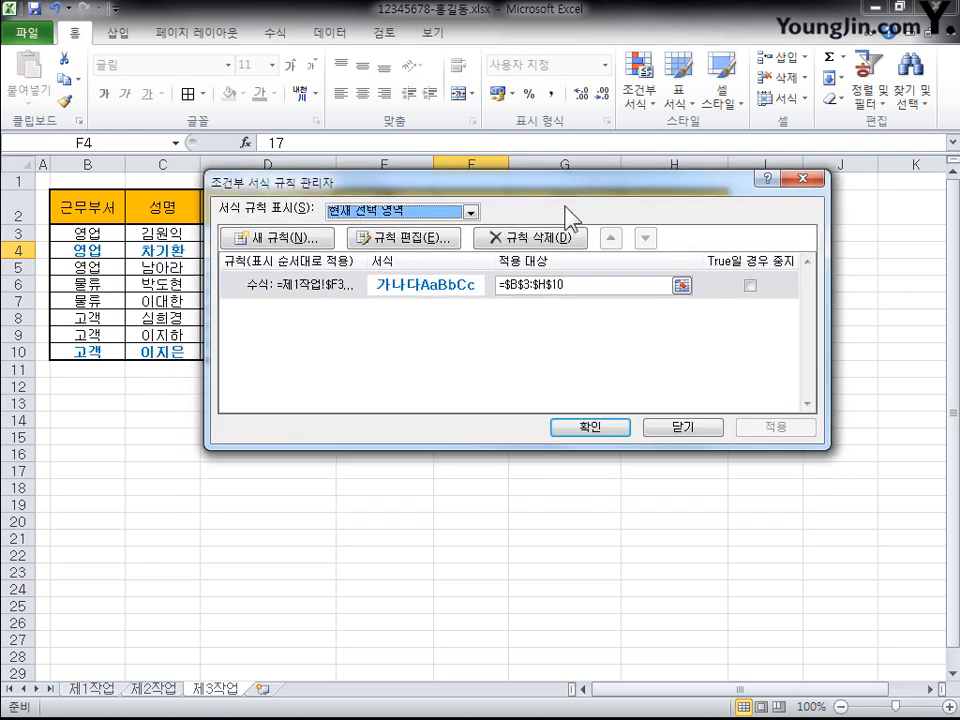
click(471, 212)
click(456, 241)
Edit the formula rule for B3:H10 on 제3작업 to =$F3>=20 by removing the 제1작업 sheet reference, and apply it.
click(340, 291)
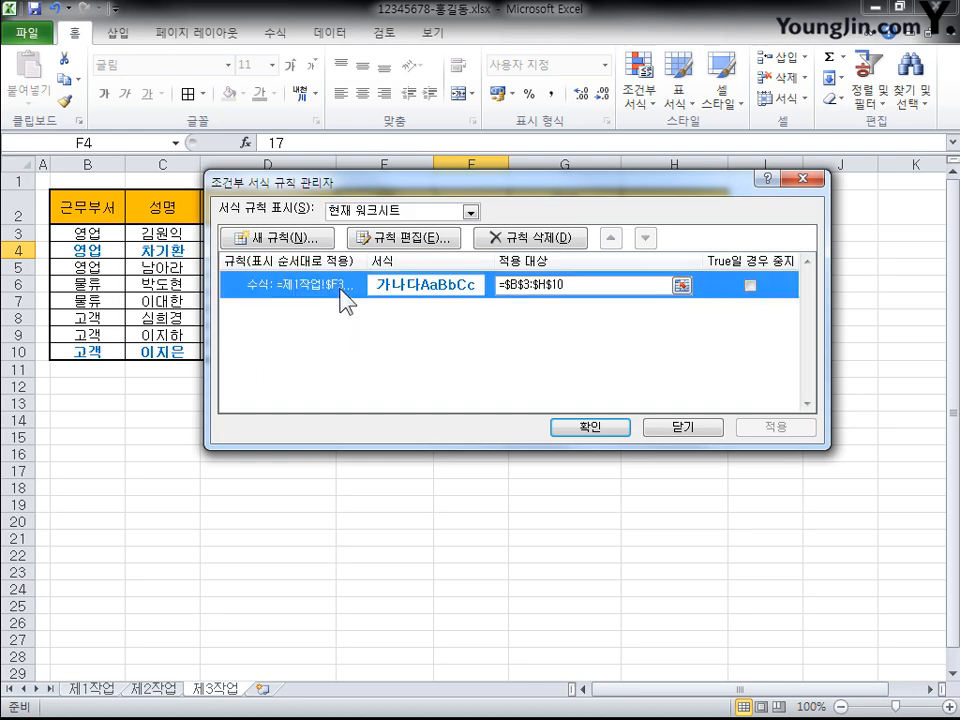
click(415, 245)
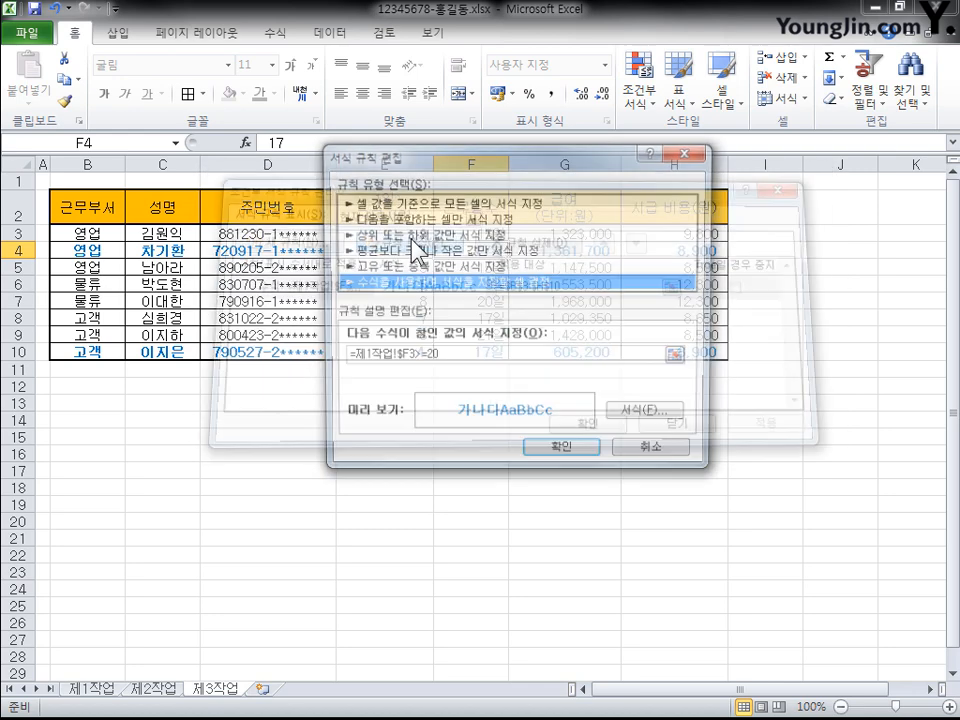
drag(349, 357, 391, 357)
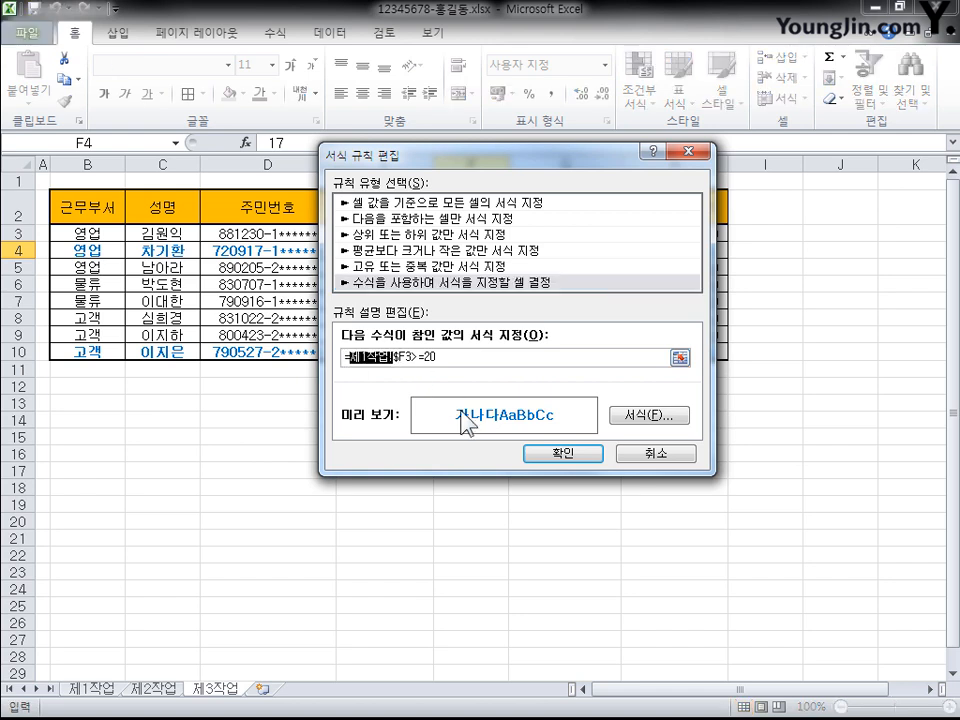
key(Delete)
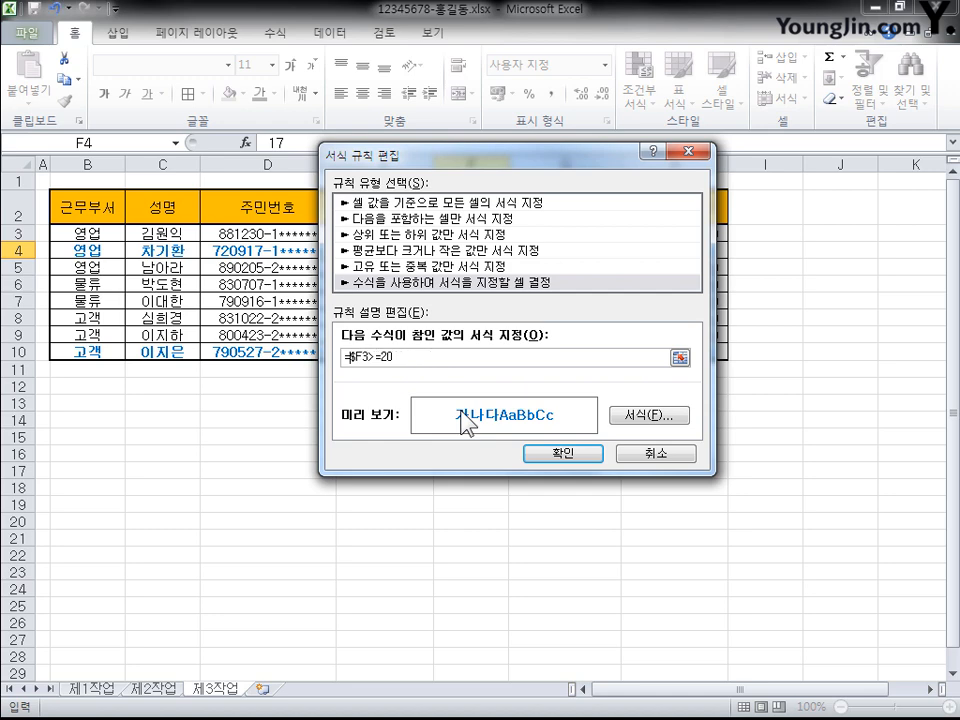
click(579, 455)
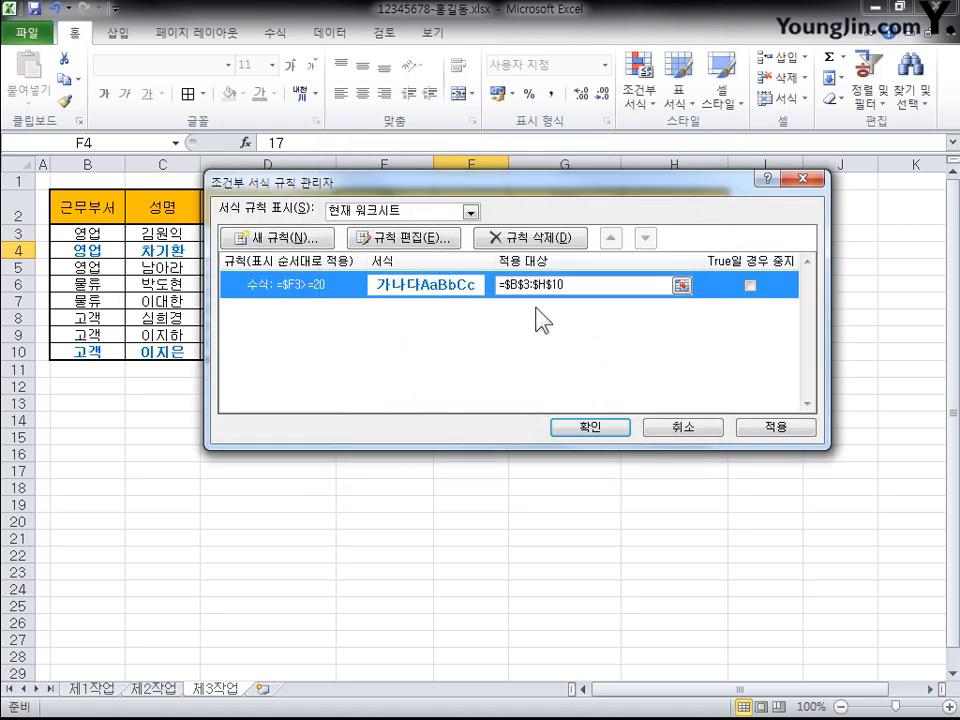
drag(505, 189, 530, 322)
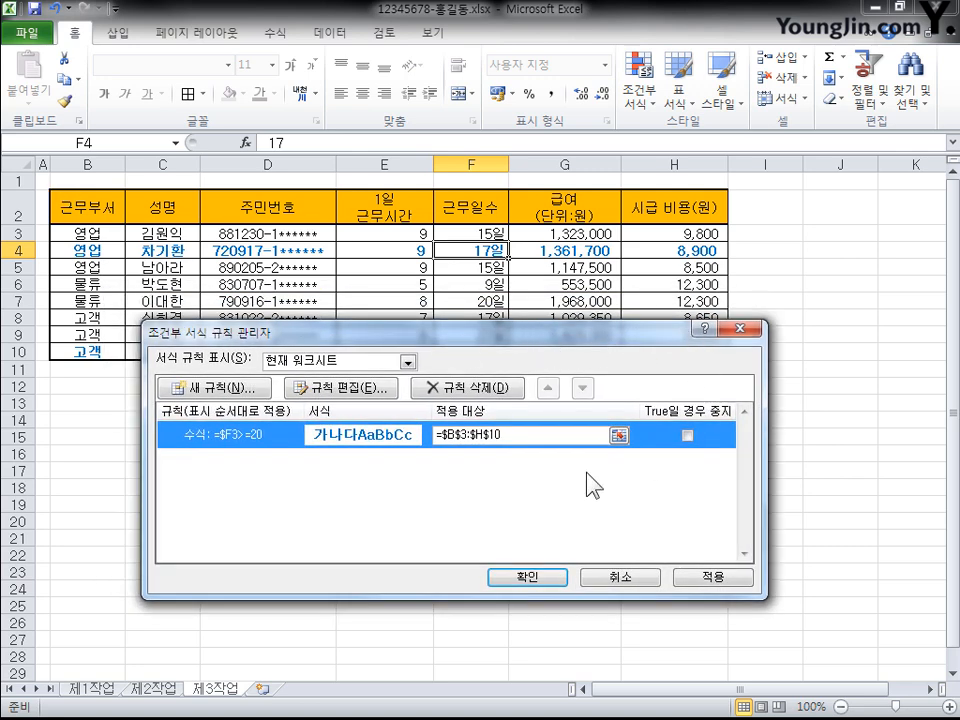
click(549, 580)
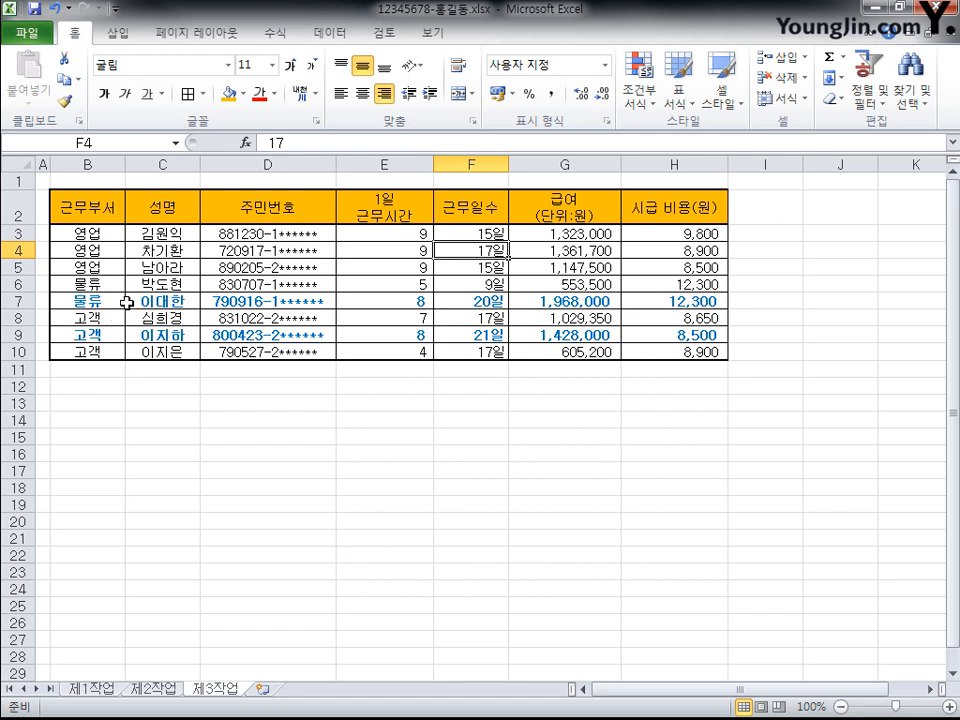
Add subtotals to the 제3작업 table grouped by 근무부서, using the 개수 function on 성명 only.
click(101, 212)
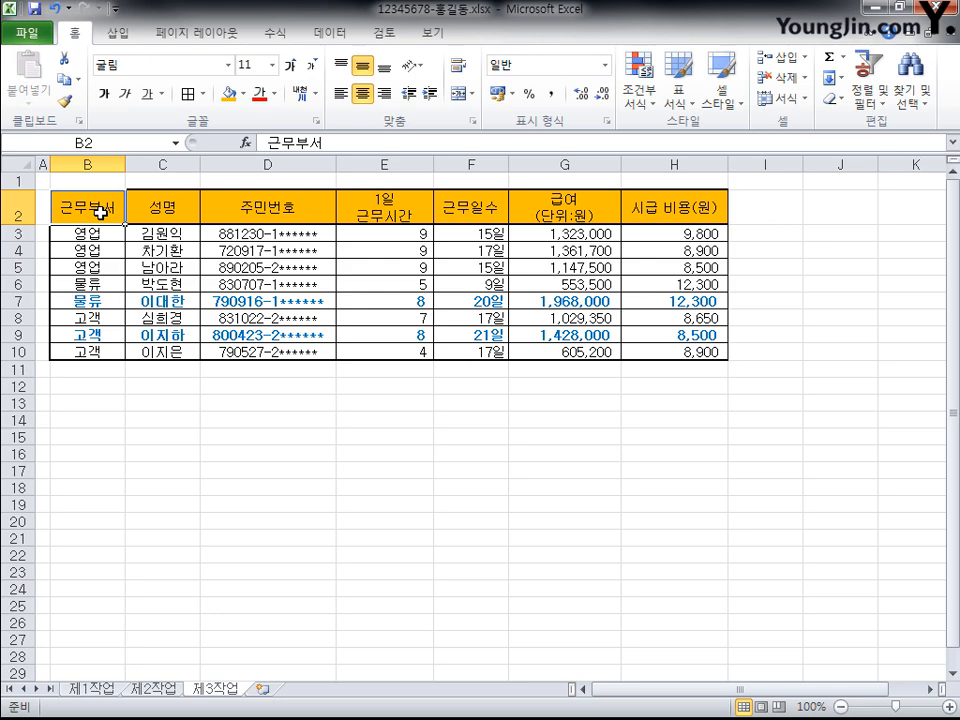
click(338, 33)
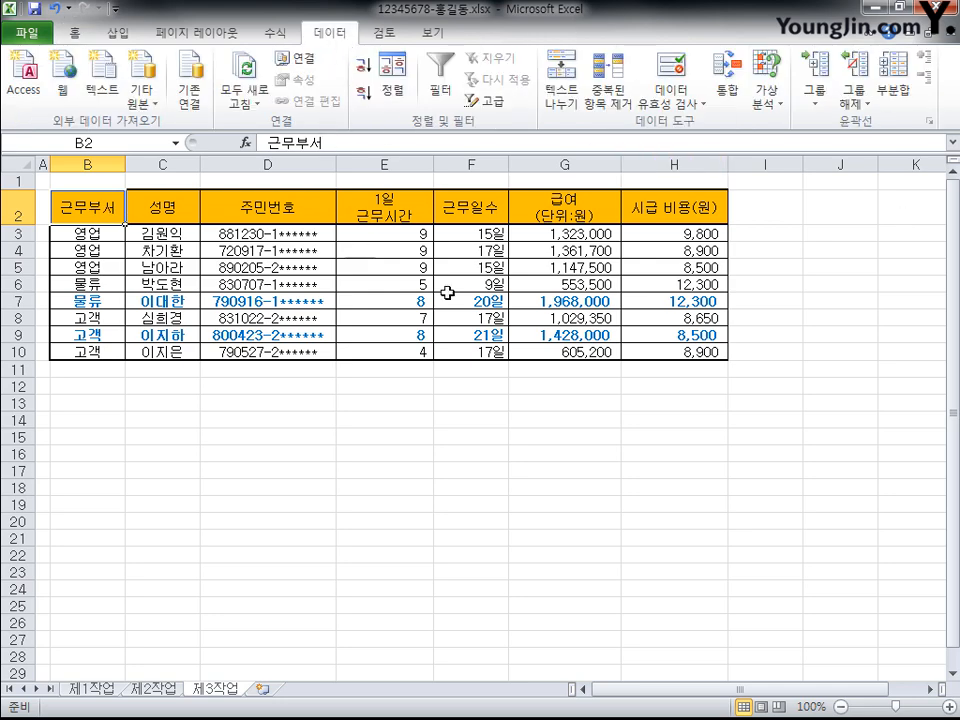
click(914, 95)
drag(424, 315, 566, 196)
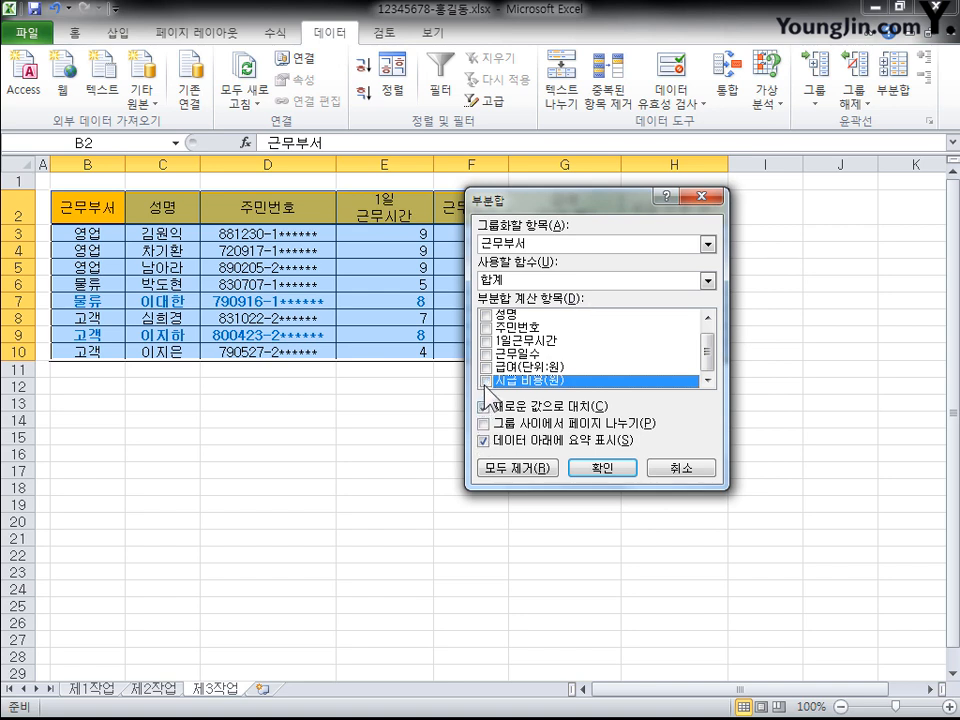
click(566, 380)
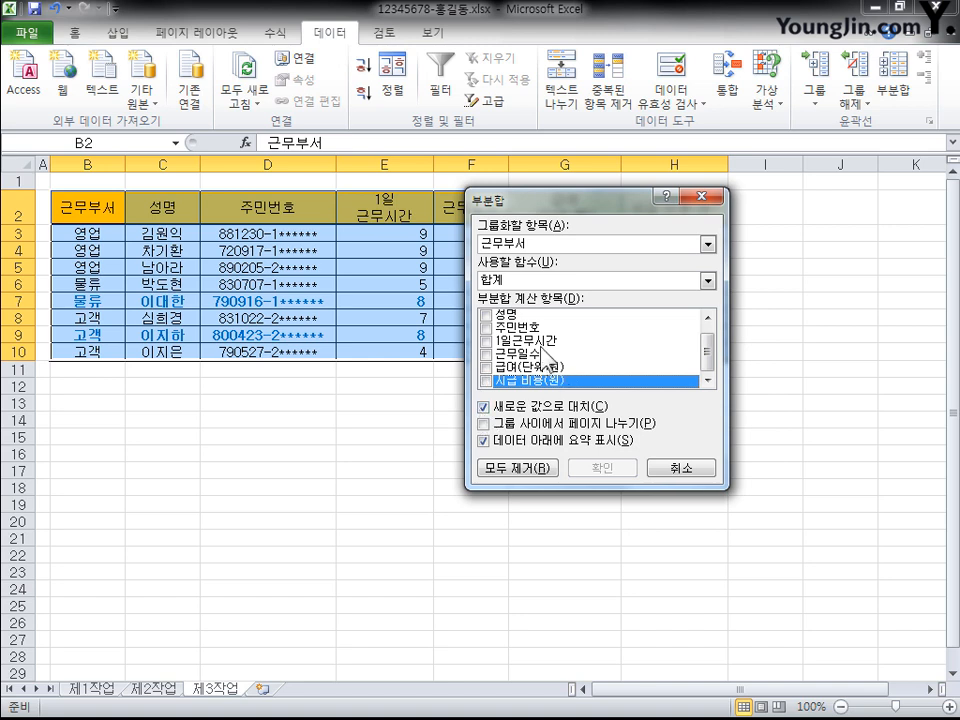
click(487, 314)
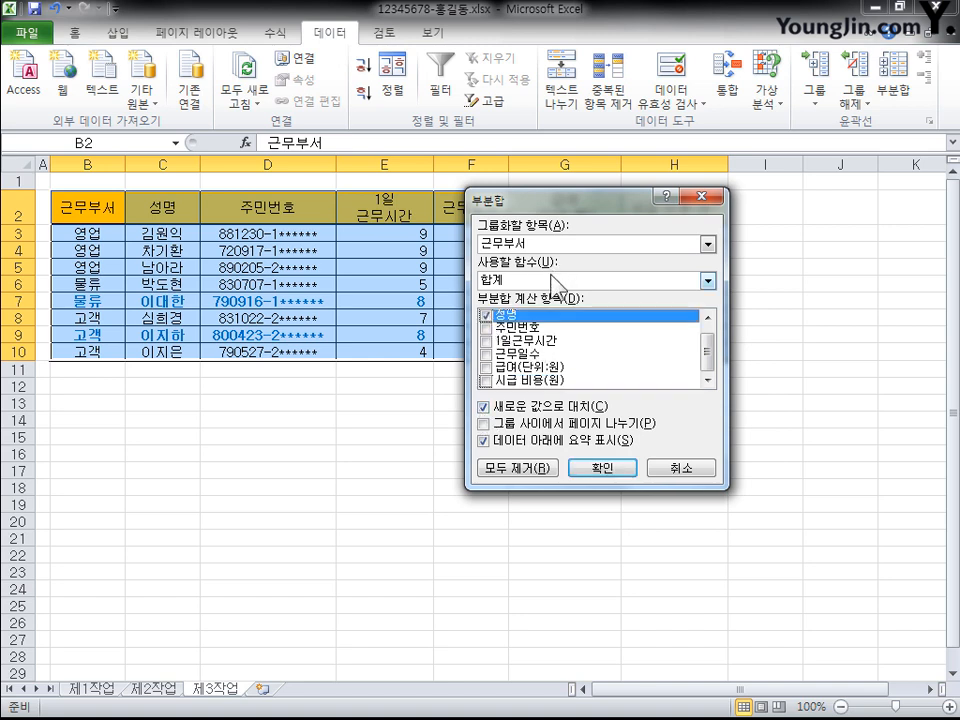
click(553, 280)
click(546, 307)
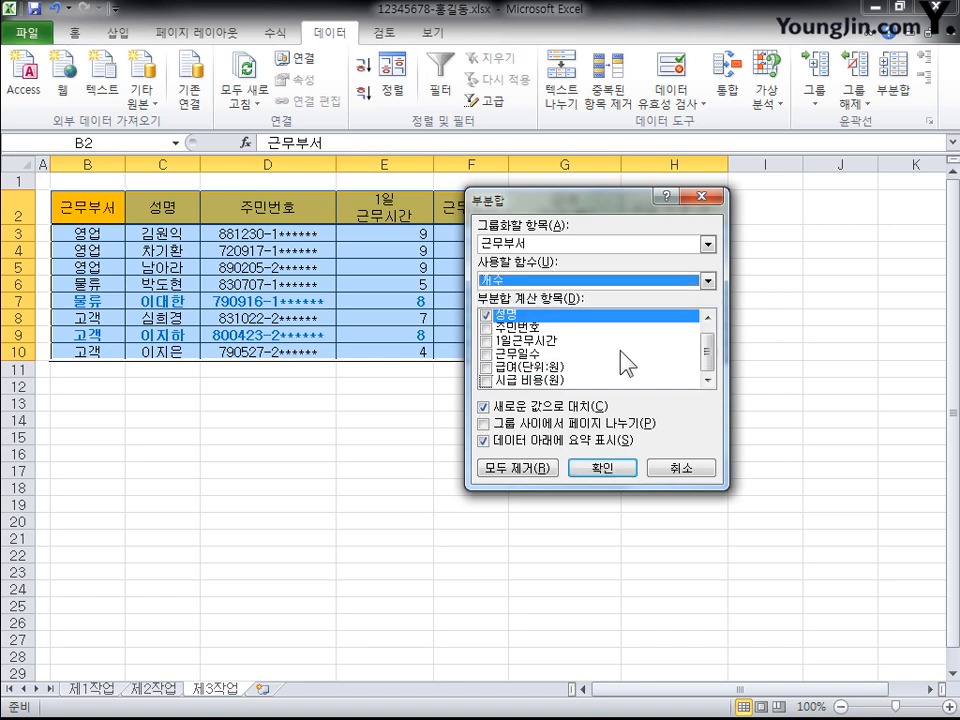
click(610, 470)
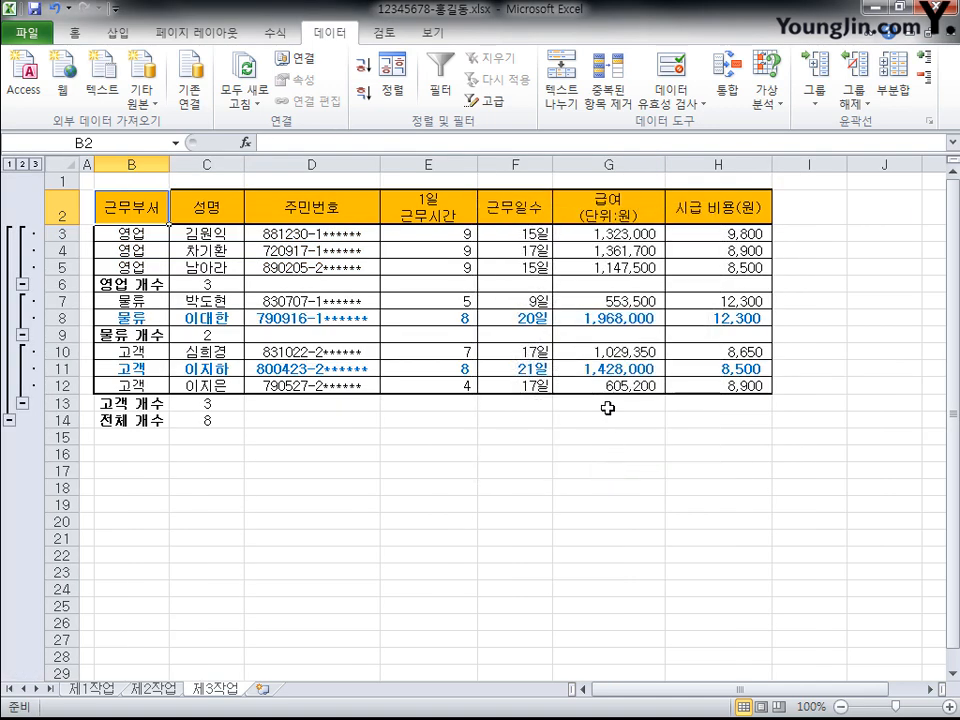
Add a second subtotal by 근무부서 using 최대값 on 급여(단위:원) only, without replacing the existing count subtotals.
click(893, 100)
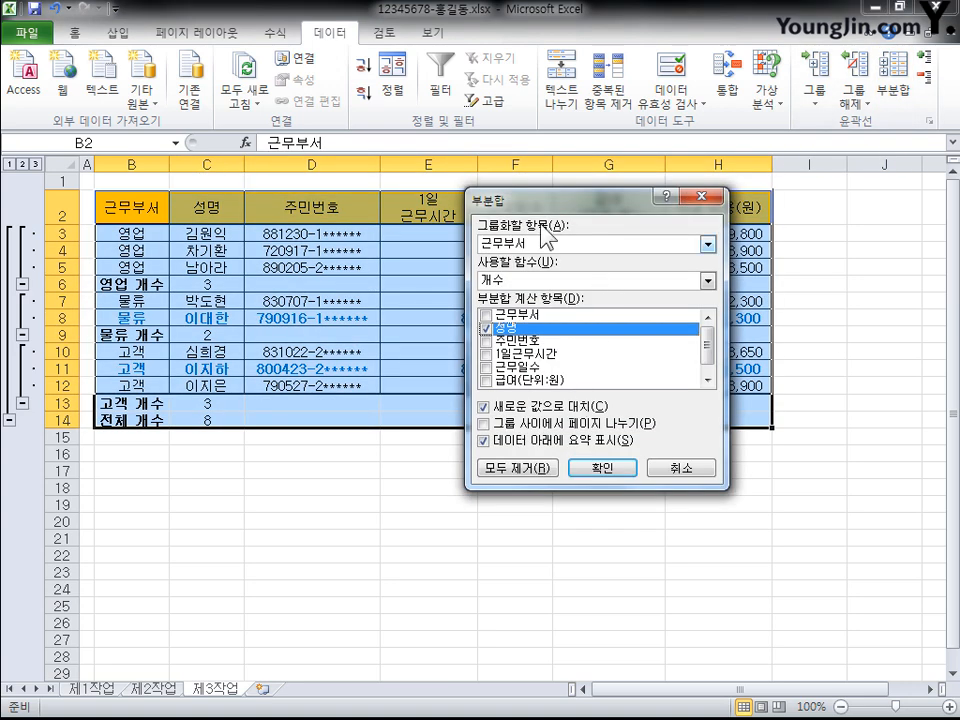
drag(589, 207, 548, 218)
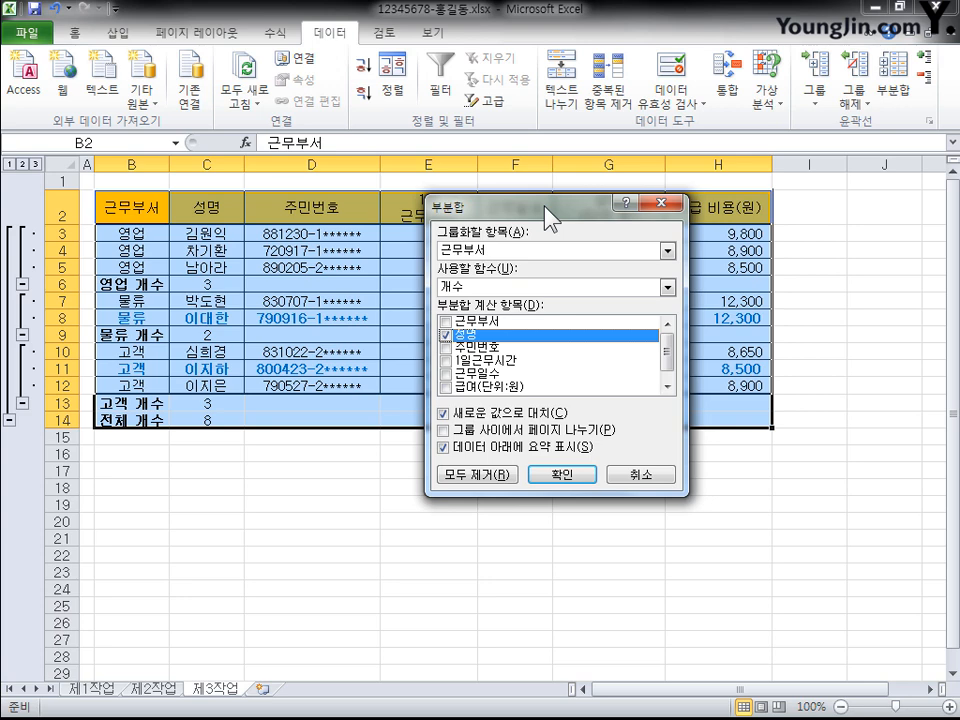
click(595, 341)
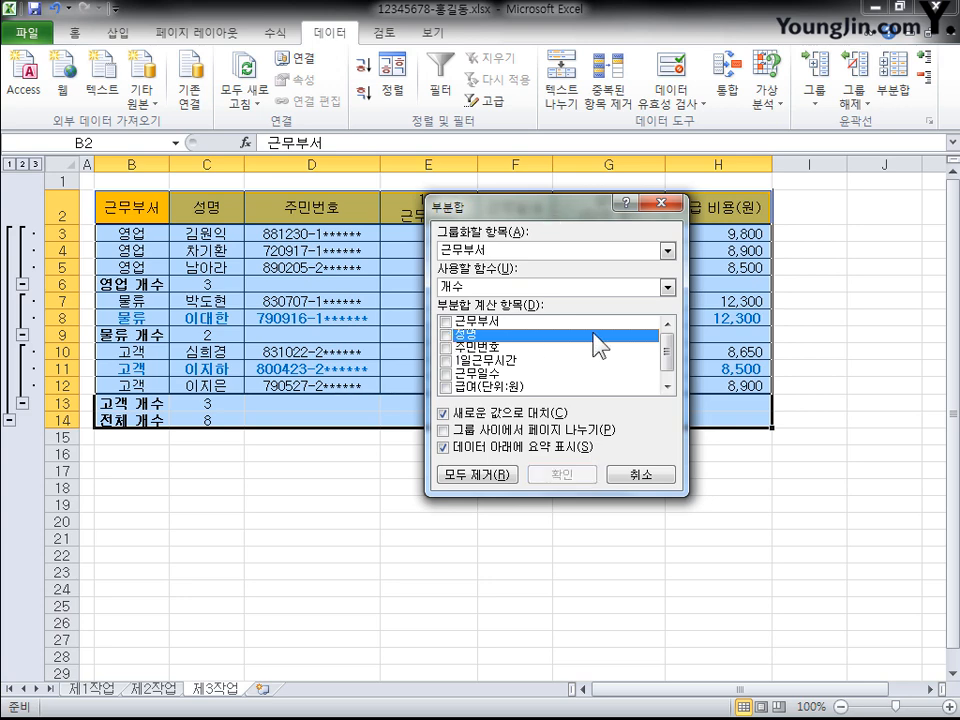
click(457, 386)
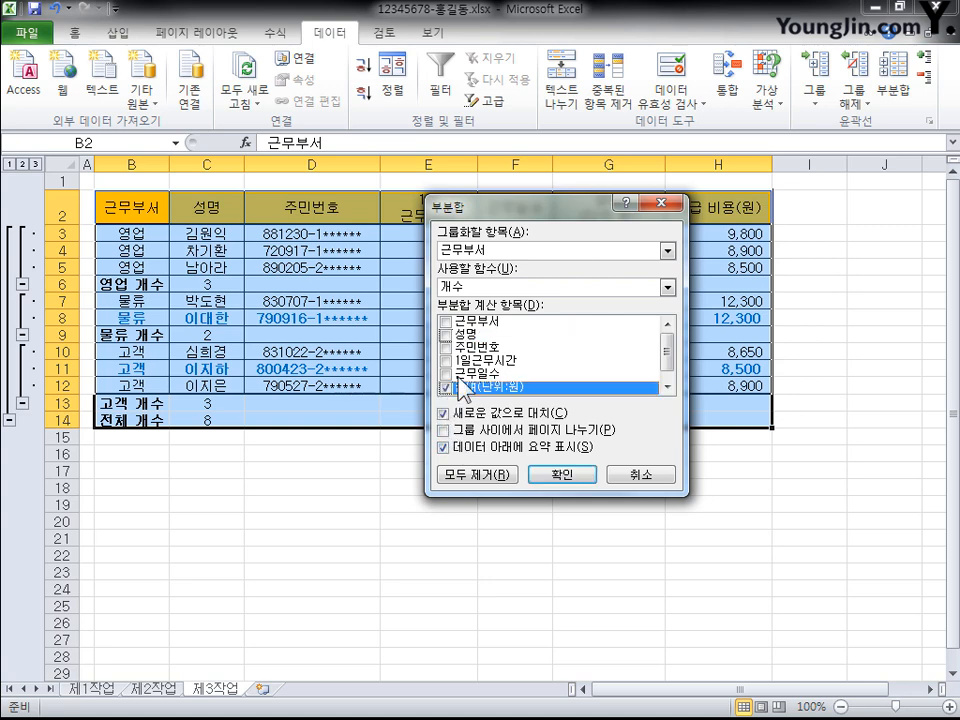
click(668, 287)
click(546, 336)
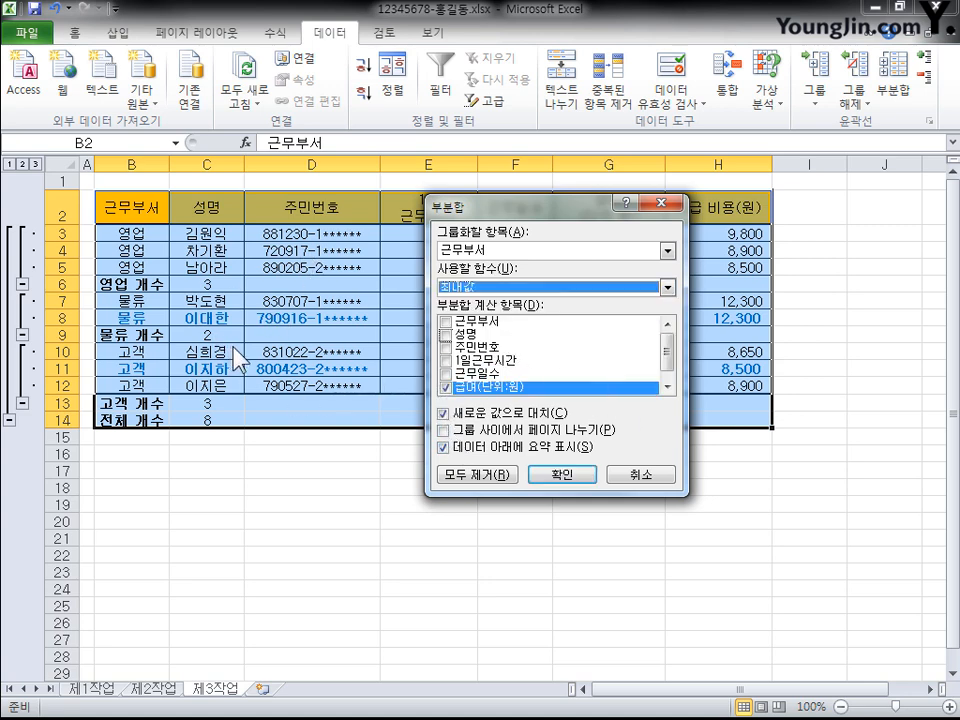
click(443, 413)
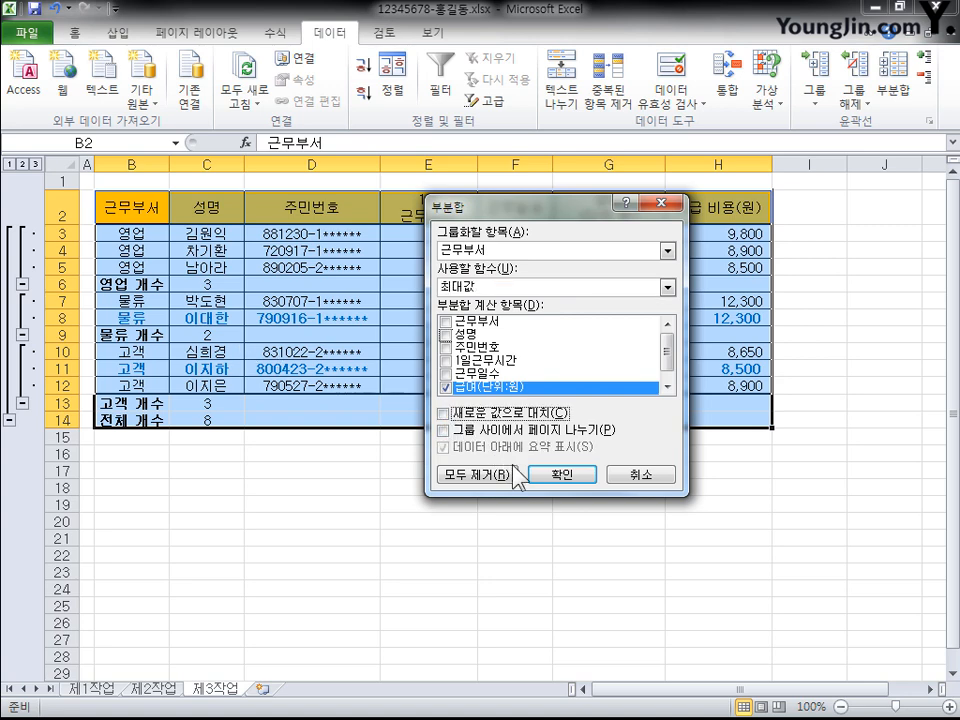
click(584, 476)
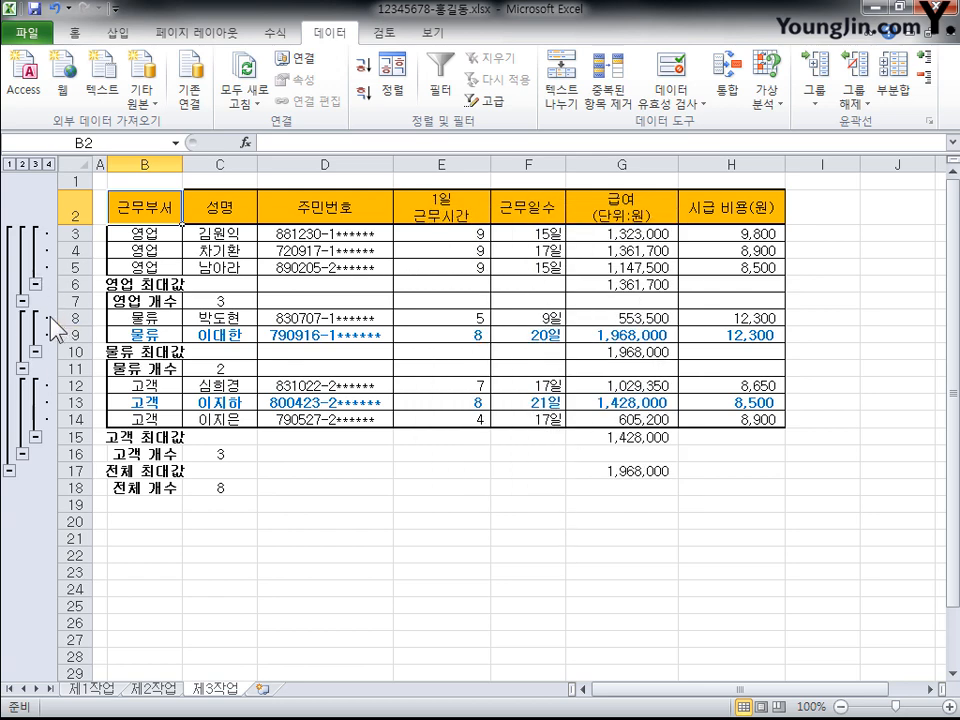
Clear the outline from the subtotalled table and widen column B to fit the subtotal labels.
click(866, 100)
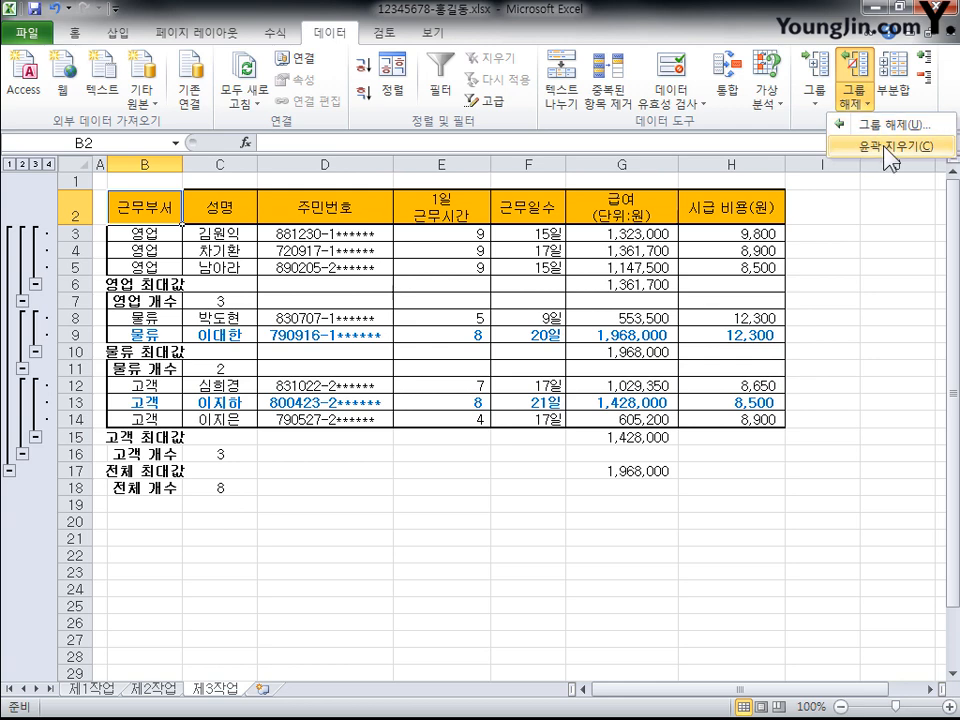
click(889, 147)
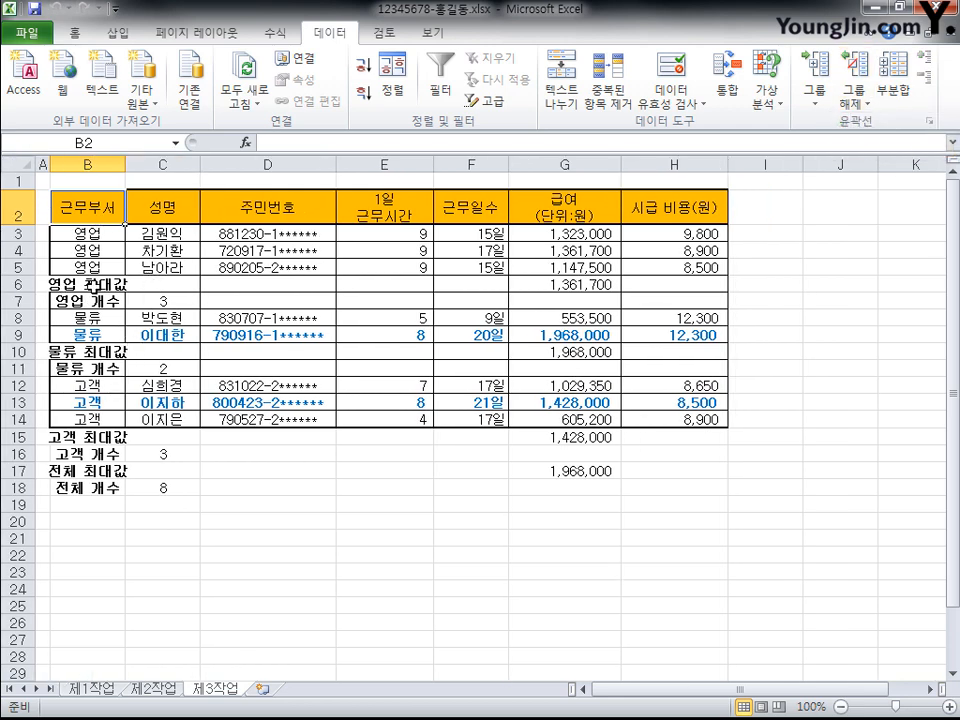
drag(126, 161, 146, 161)
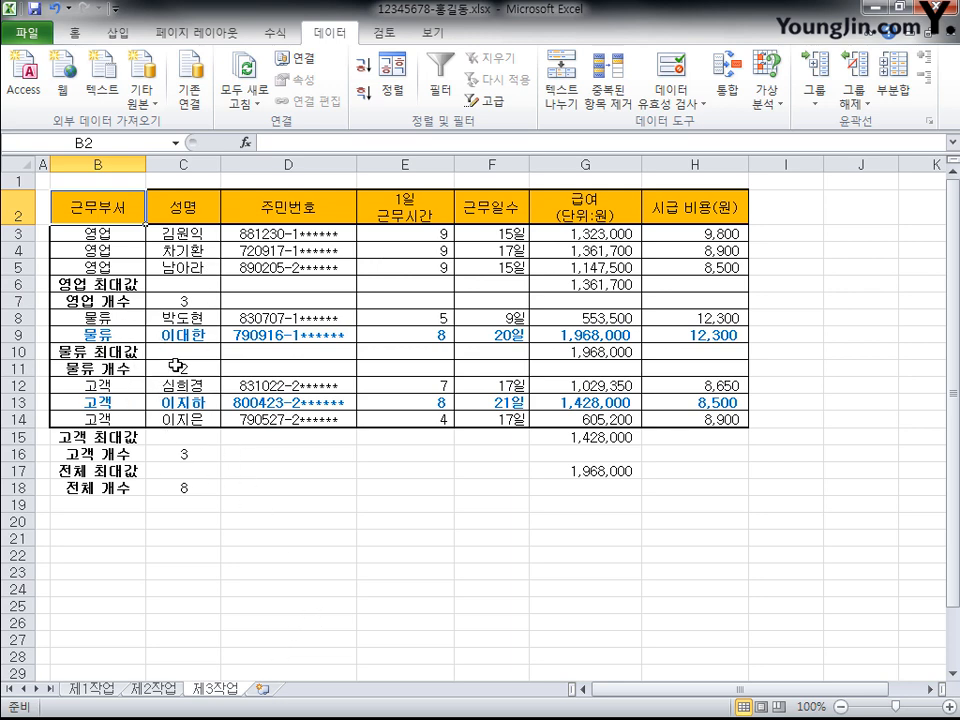
Examine the formula, format and applied range of the conditional formatting rule for the whole 제3작업 worksheet, and close the rules manager.
click(508, 336)
click(80, 33)
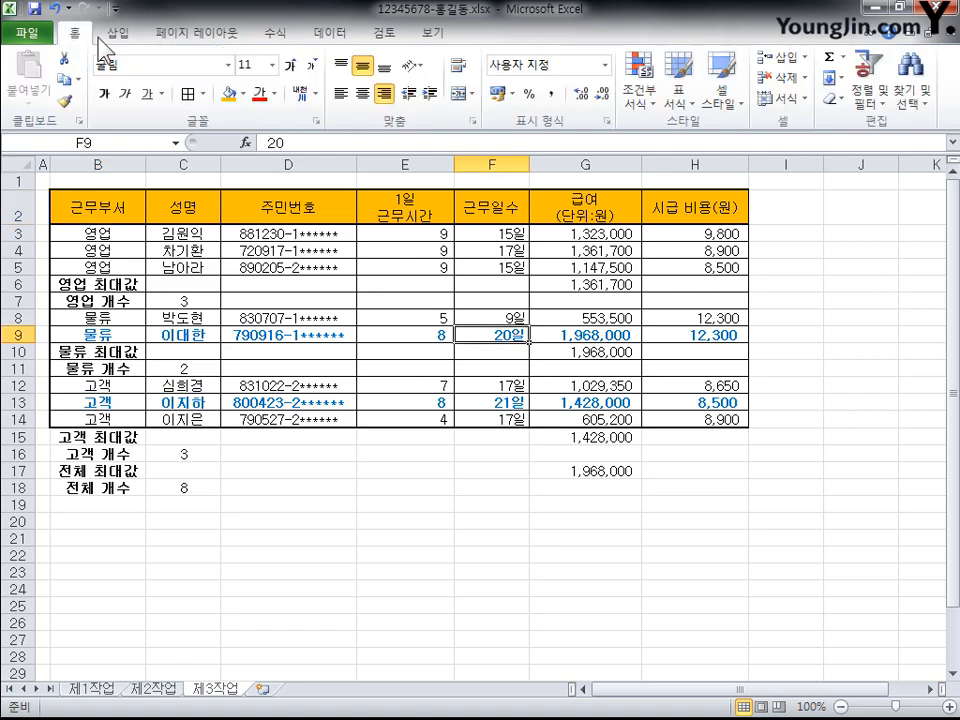
click(639, 100)
click(675, 372)
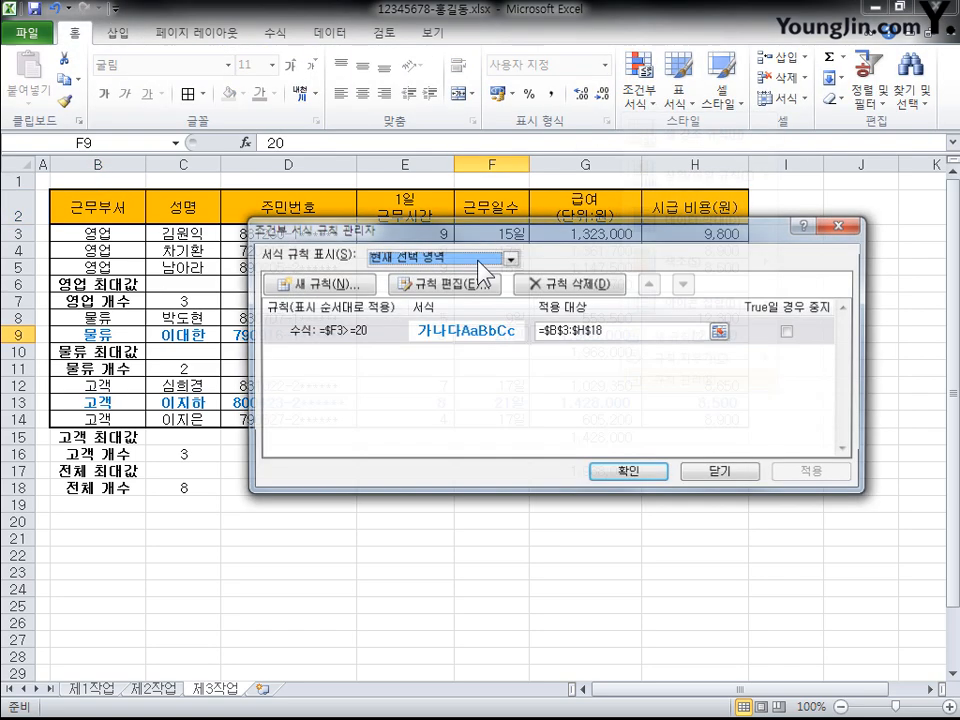
click(510, 258)
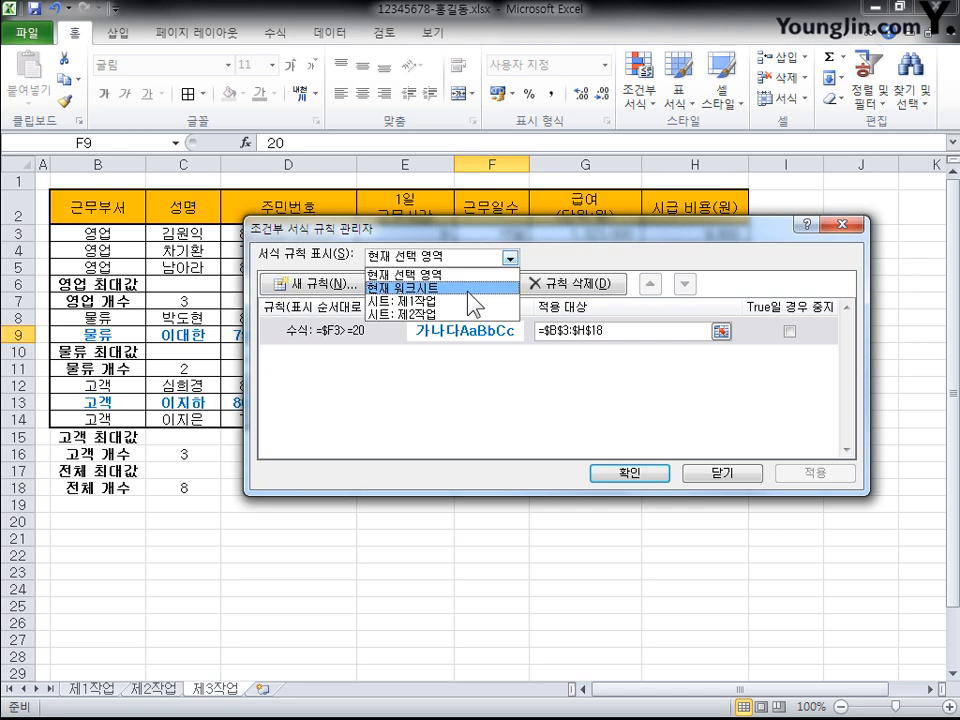
click(468, 290)
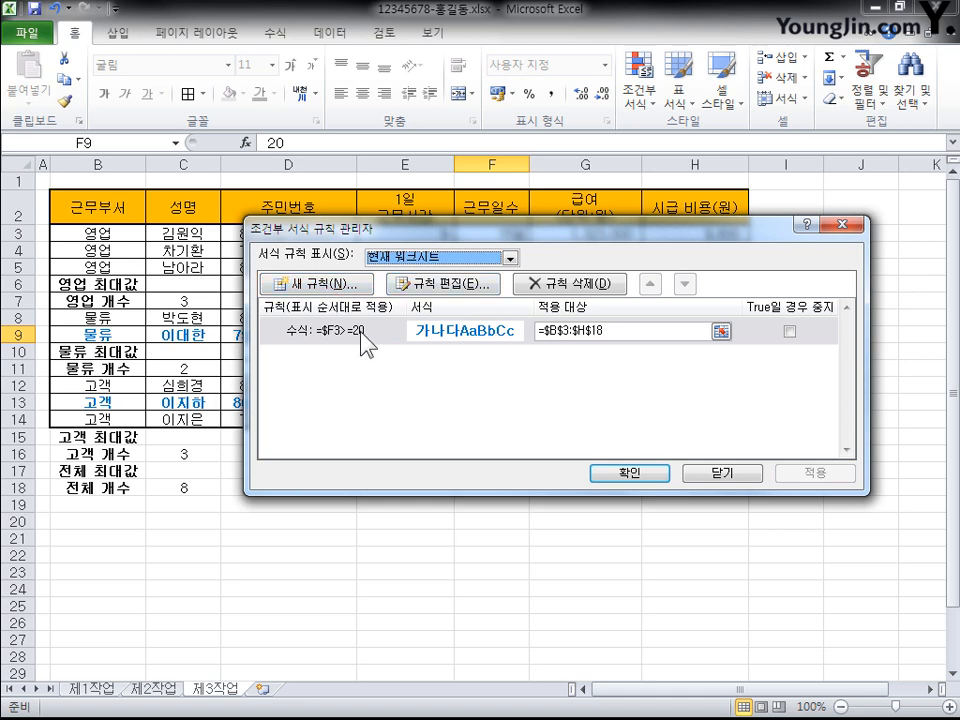
click(465, 330)
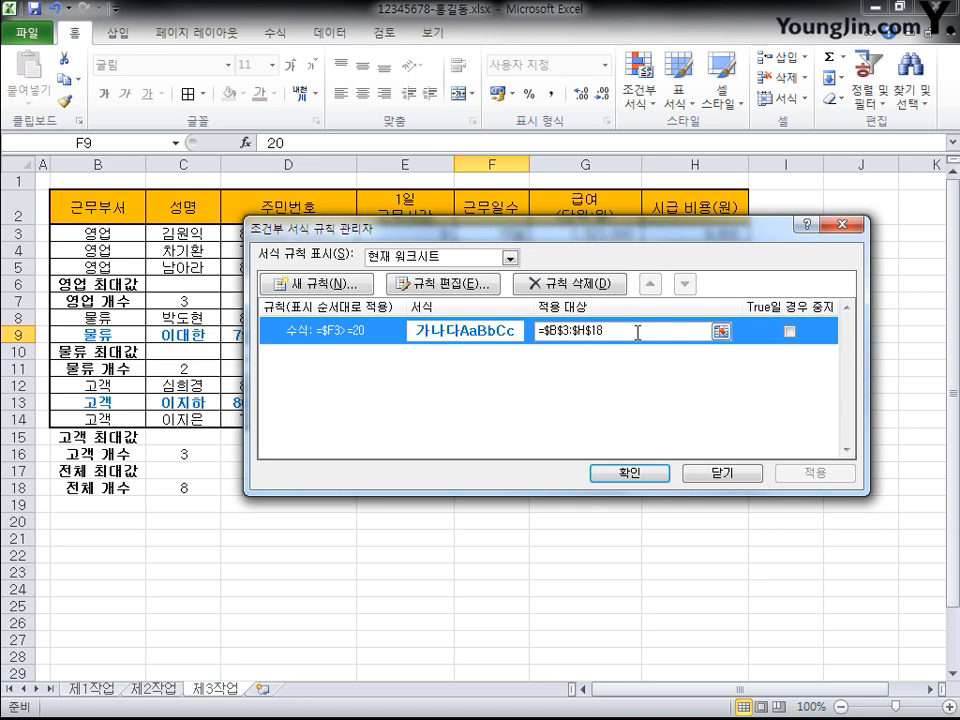
drag(531, 228, 472, 300)
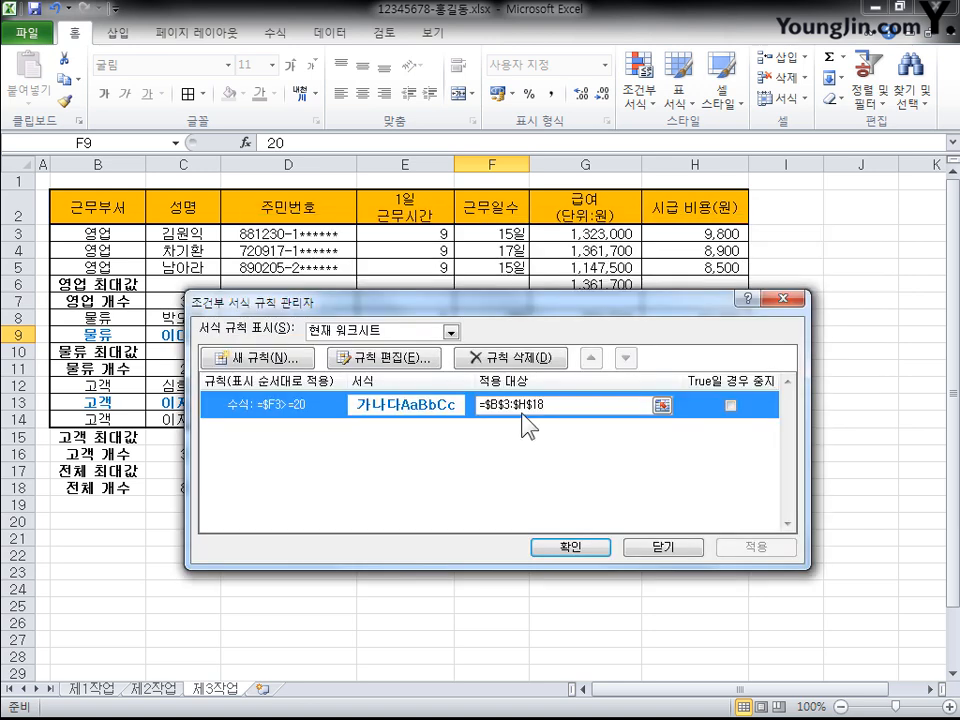
drag(577, 318, 479, 588)
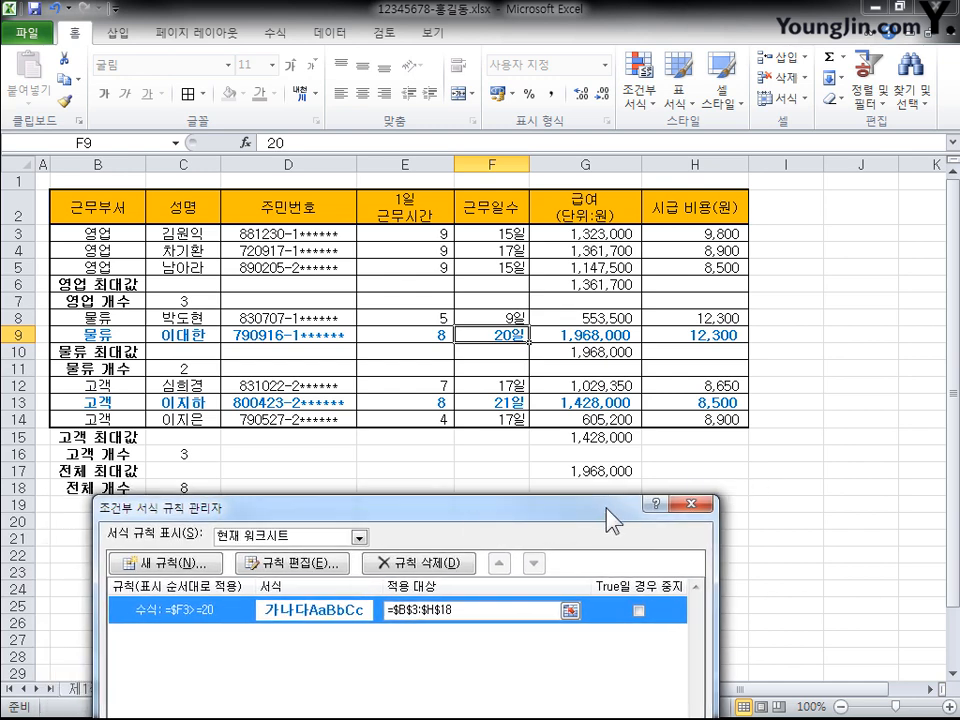
drag(604, 582, 645, 205)
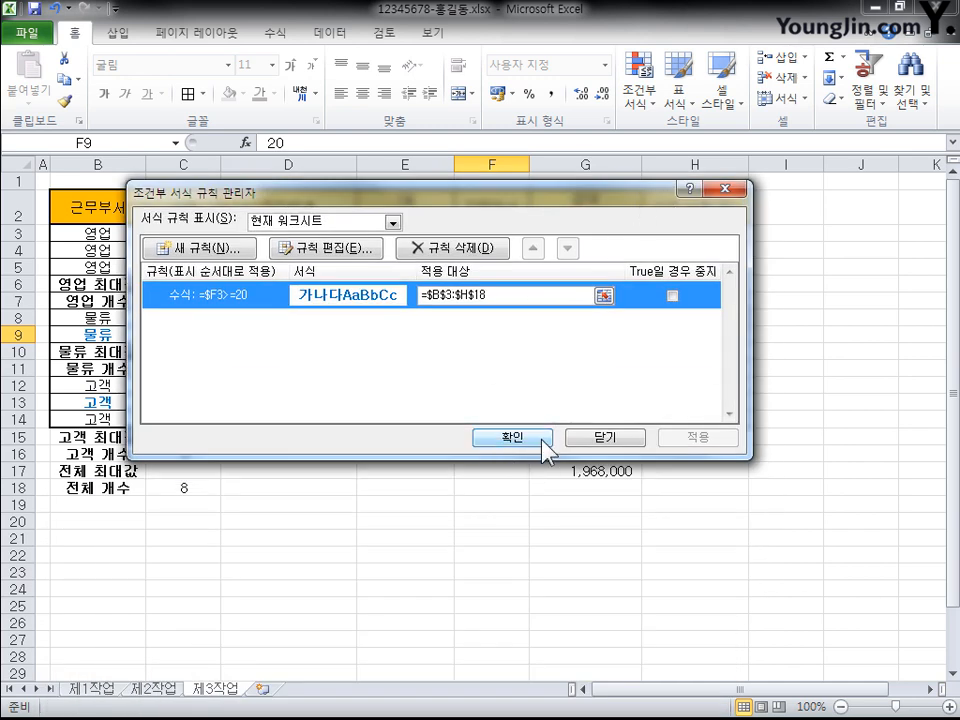
click(727, 189)
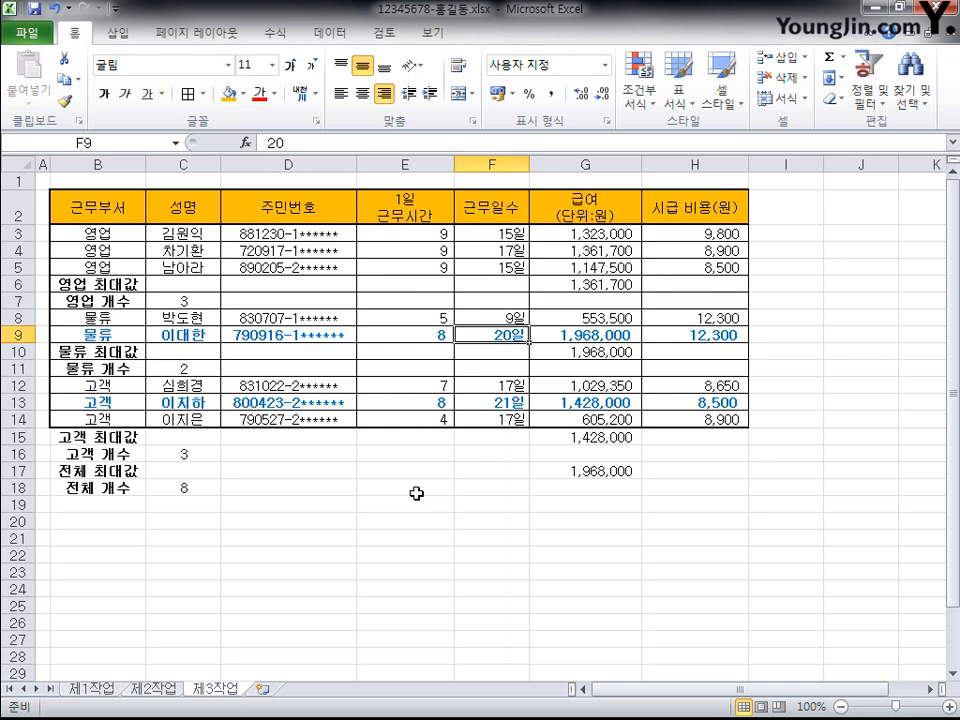
Review the 성명, 근무일수 and 급여(단위:원) columns on 제1작업 as source data for a chart.
click(111, 691)
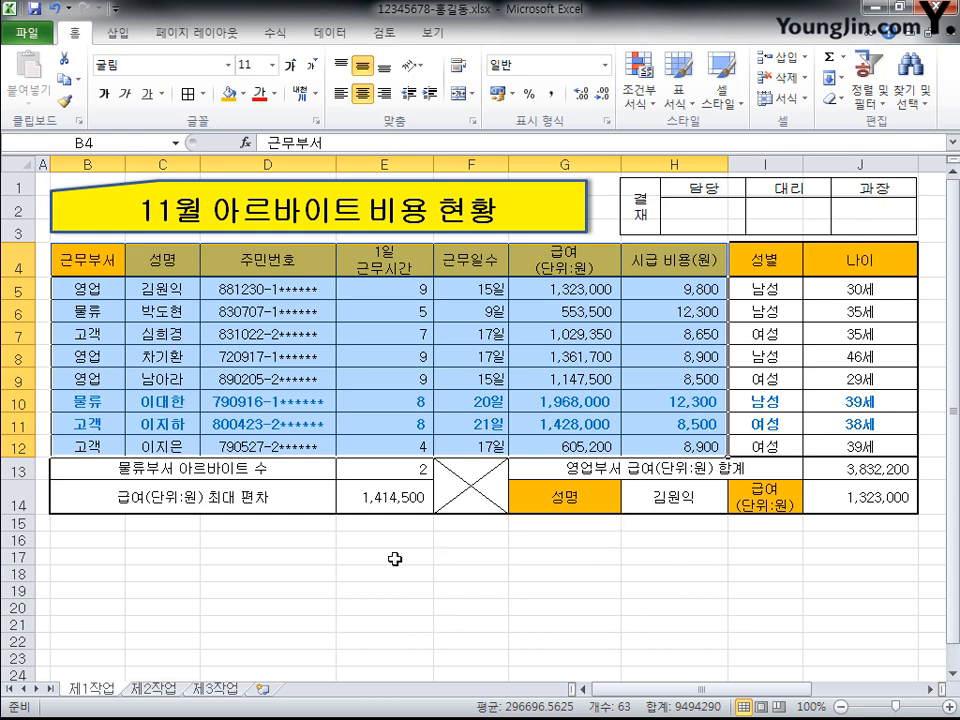
click(160, 263)
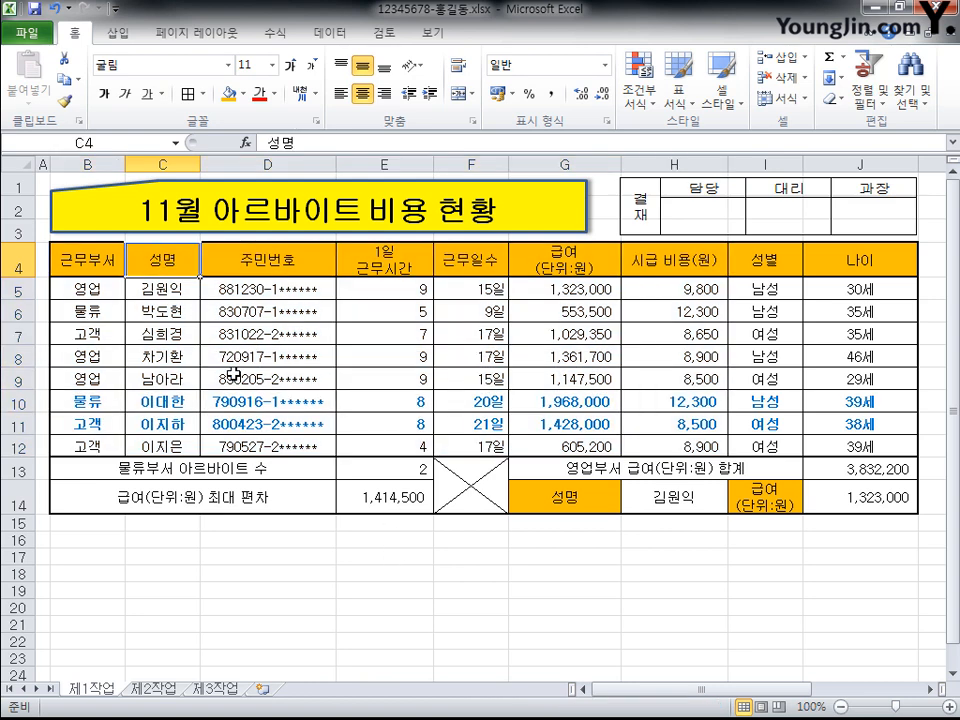
click(467, 254)
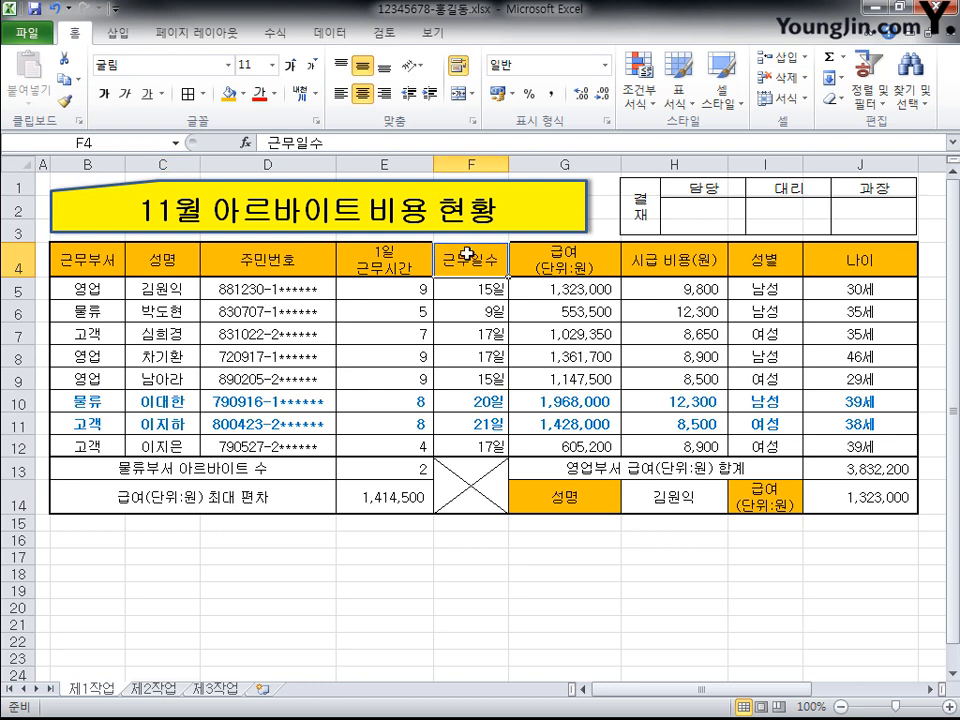
click(608, 258)
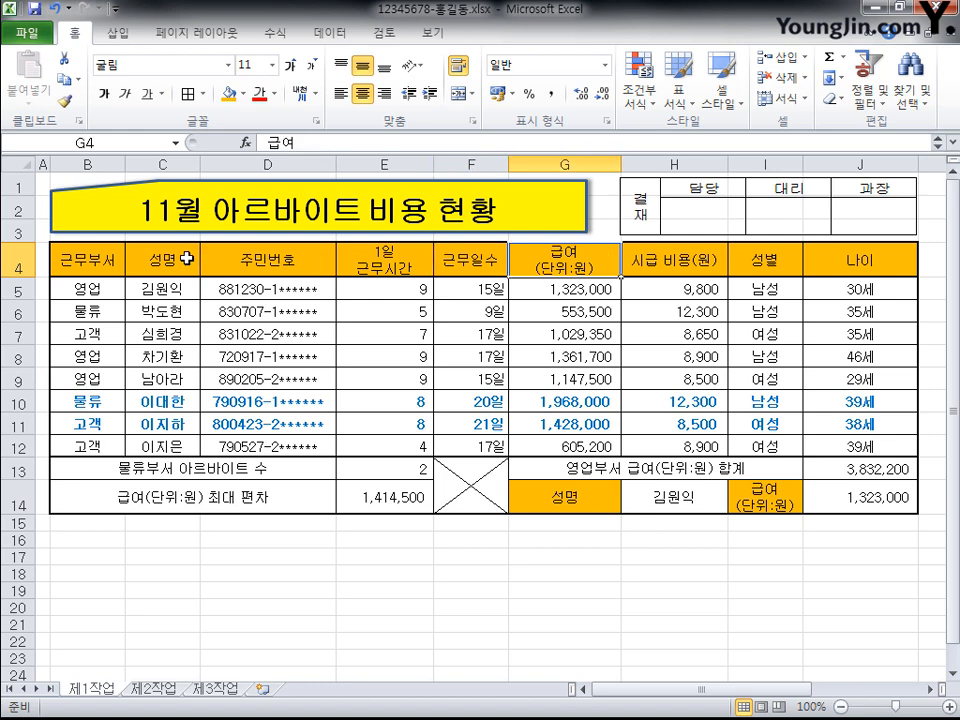
click(186, 258)
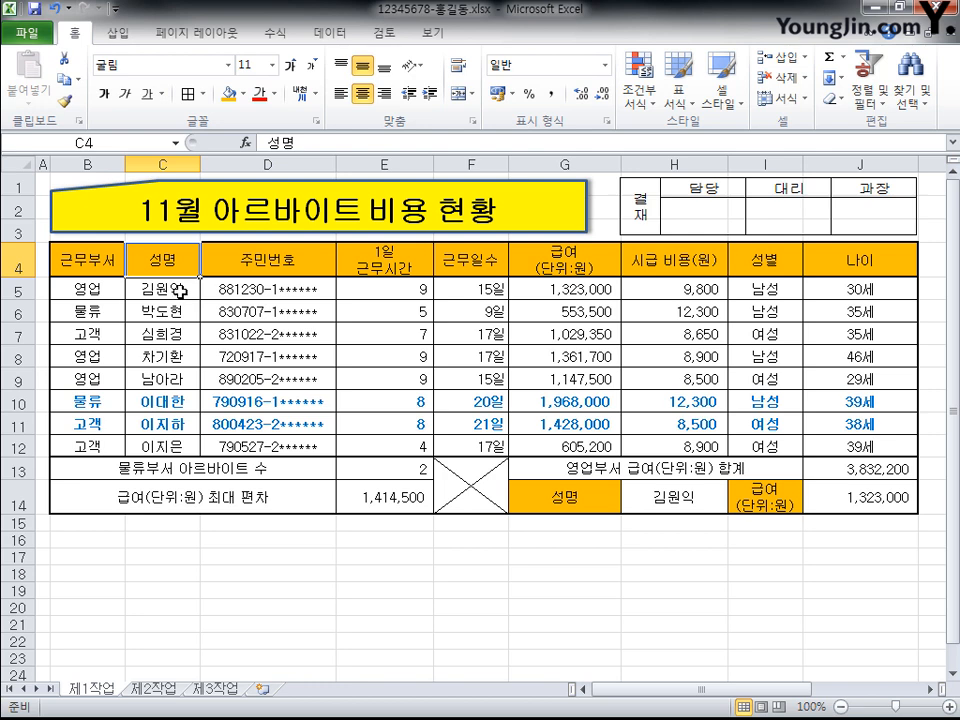
click(180, 316)
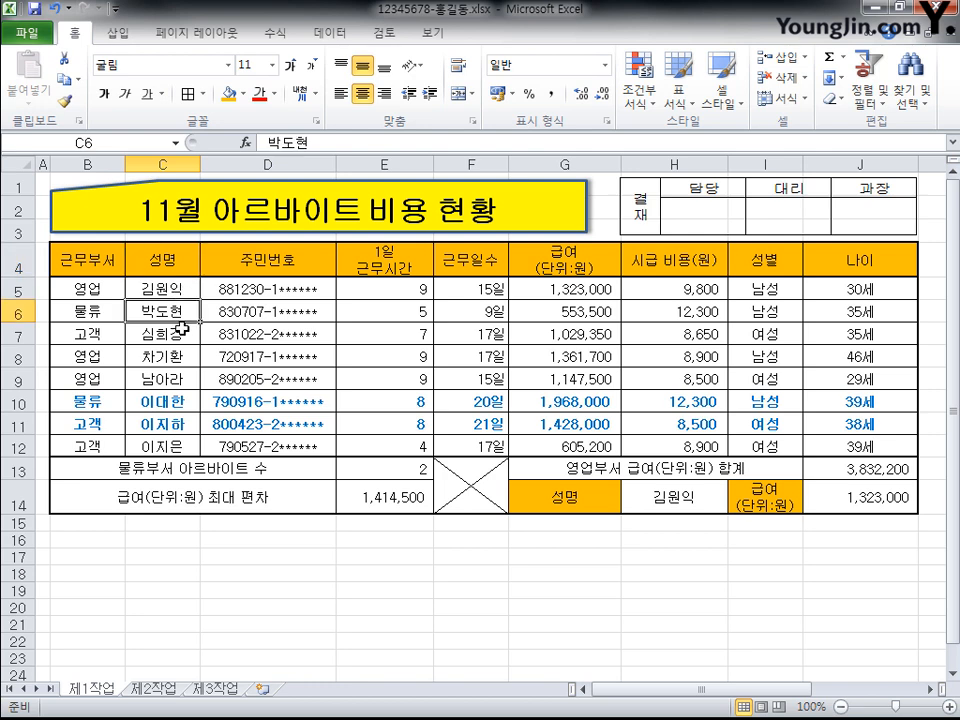
click(186, 427)
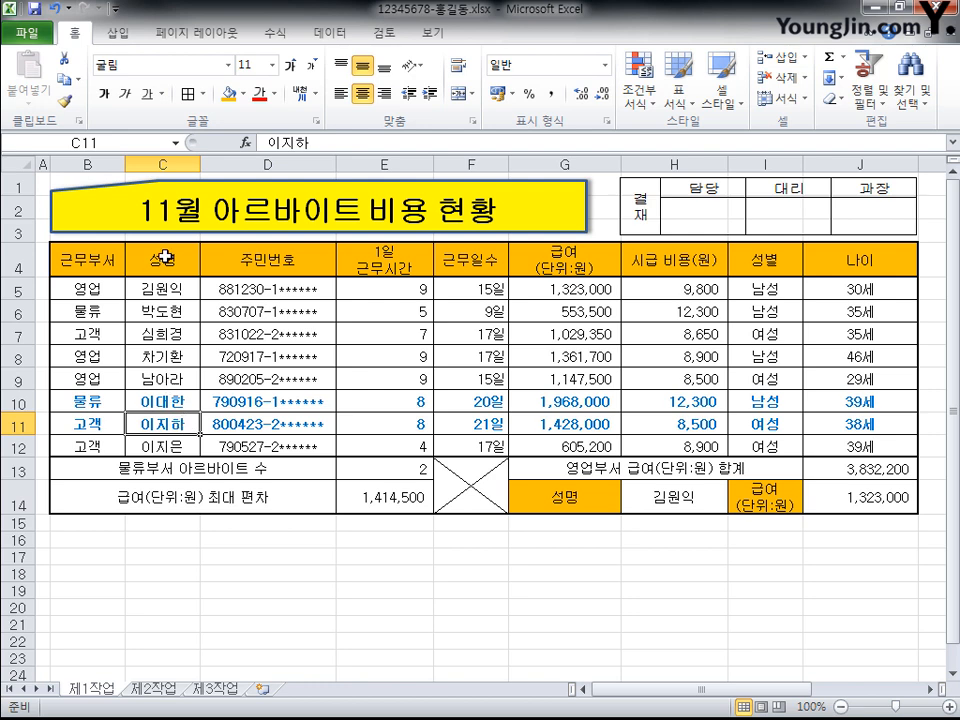
Insert a 2-D clustered column chart from 성명, 근무일수 and 급여(단위:원) on 제1작업, using the header and rows 5, 7–10 and 12.
drag(163, 258, 186, 298)
ctrl+click(184, 335)
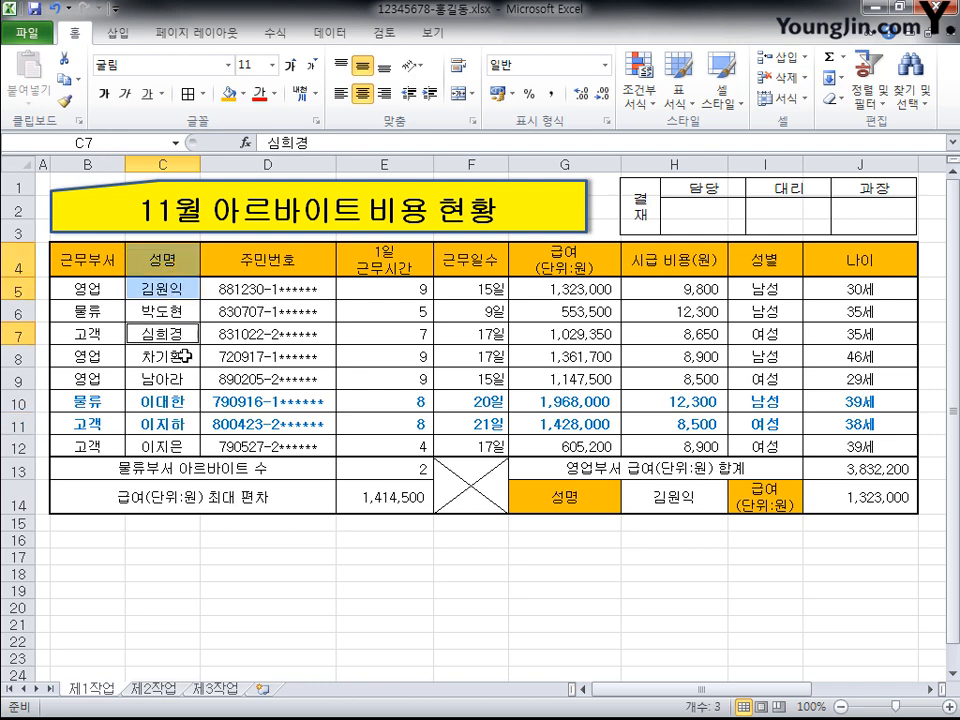
drag(184, 355, 188, 400)
ctrl+click(180, 450)
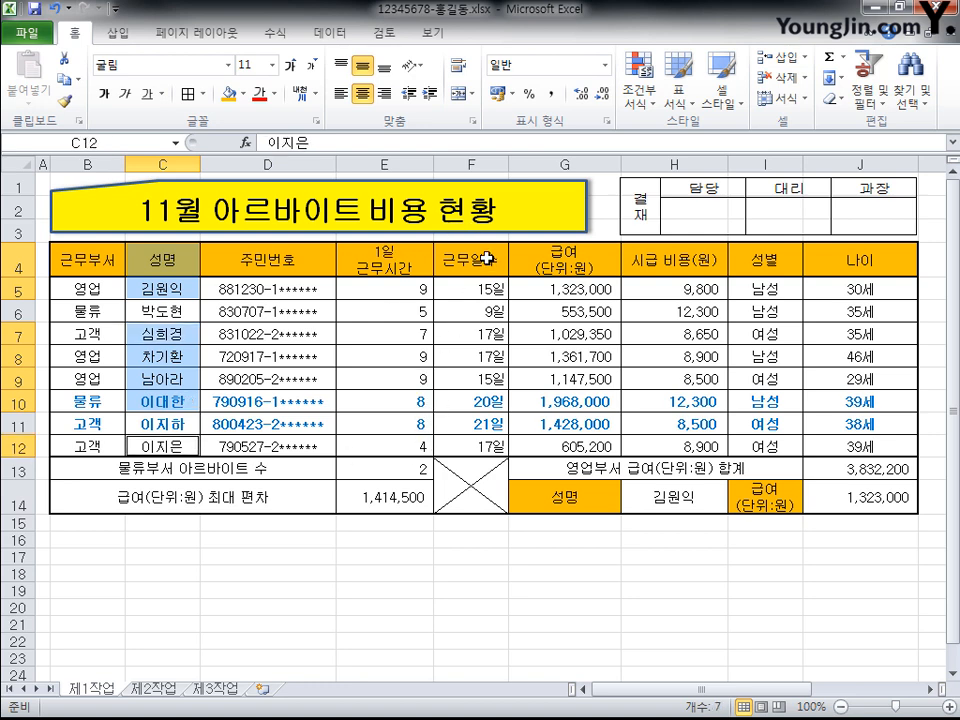
ctrl+drag(487, 258, 555, 289)
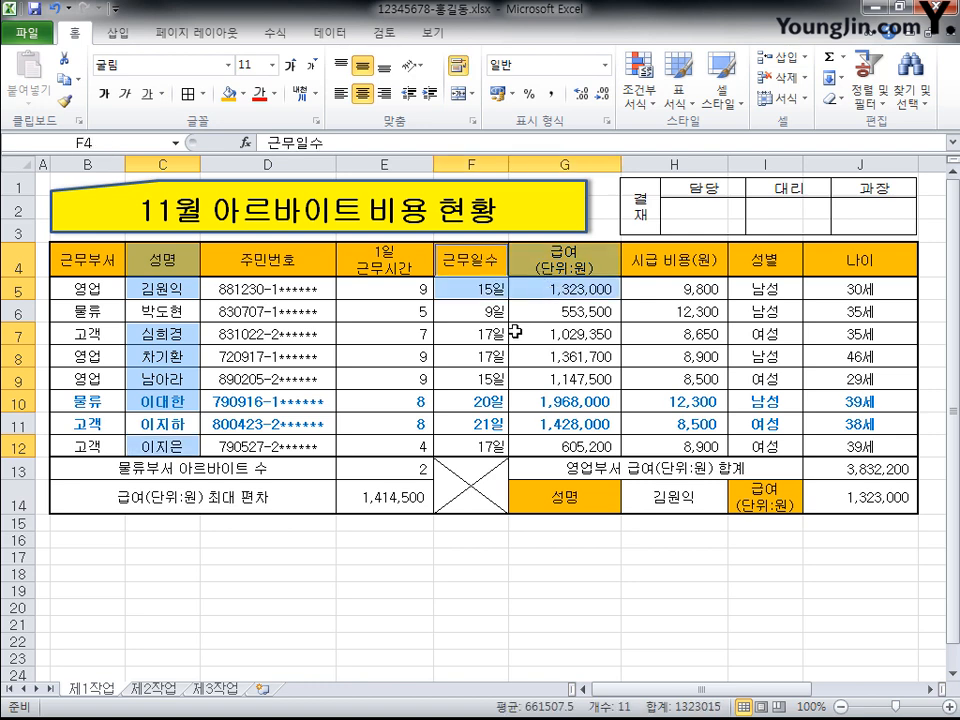
ctrl+drag(478, 333, 589, 396)
ctrl+drag(484, 445, 565, 446)
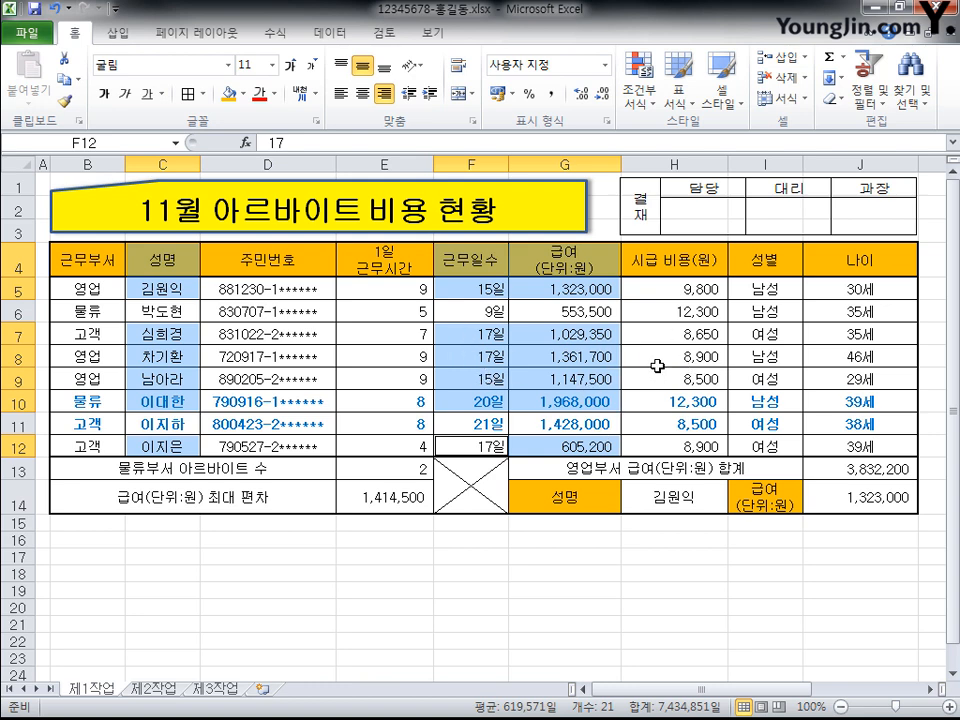
click(118, 32)
click(288, 88)
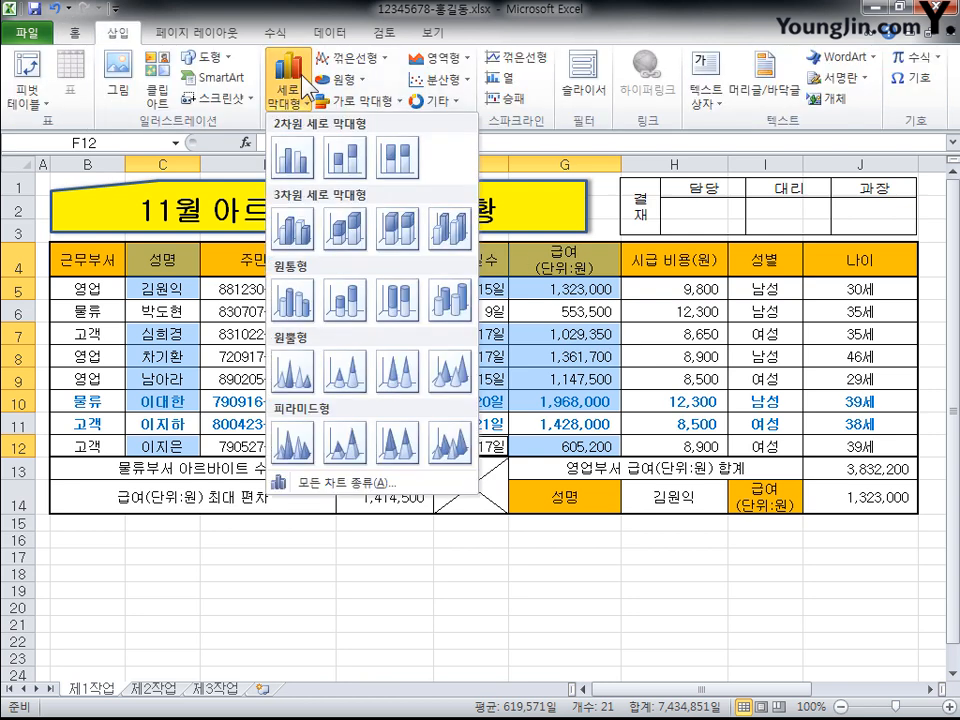
click(313, 150)
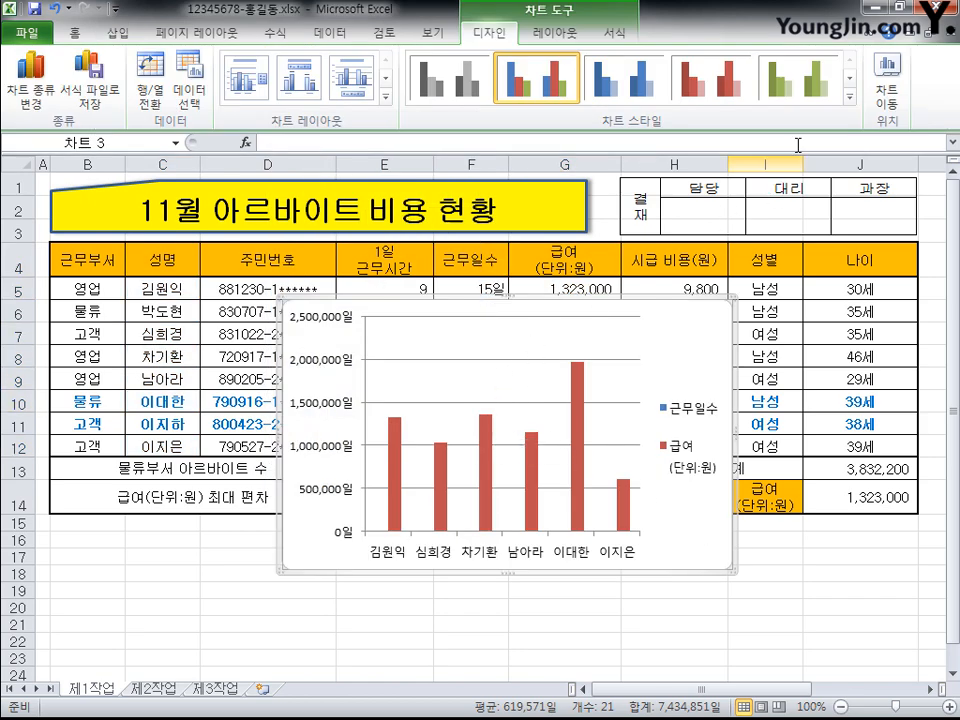
Move the chart to a new chart sheet named 제4작업 and place that sheet after 제3작업.
click(888, 90)
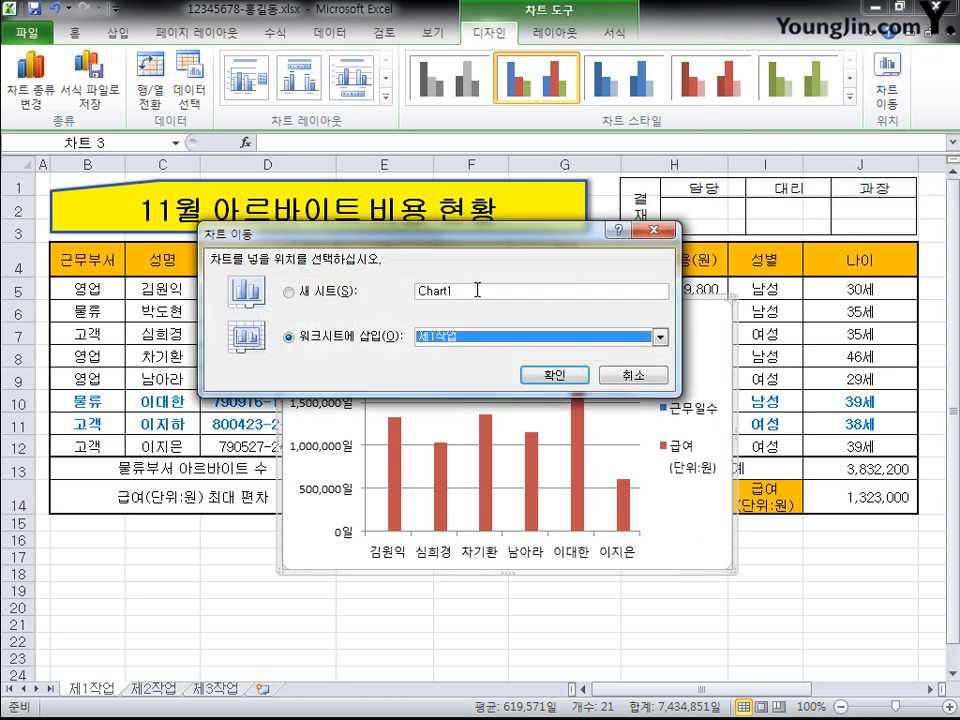
drag(477, 290, 155, 289)
text(w)
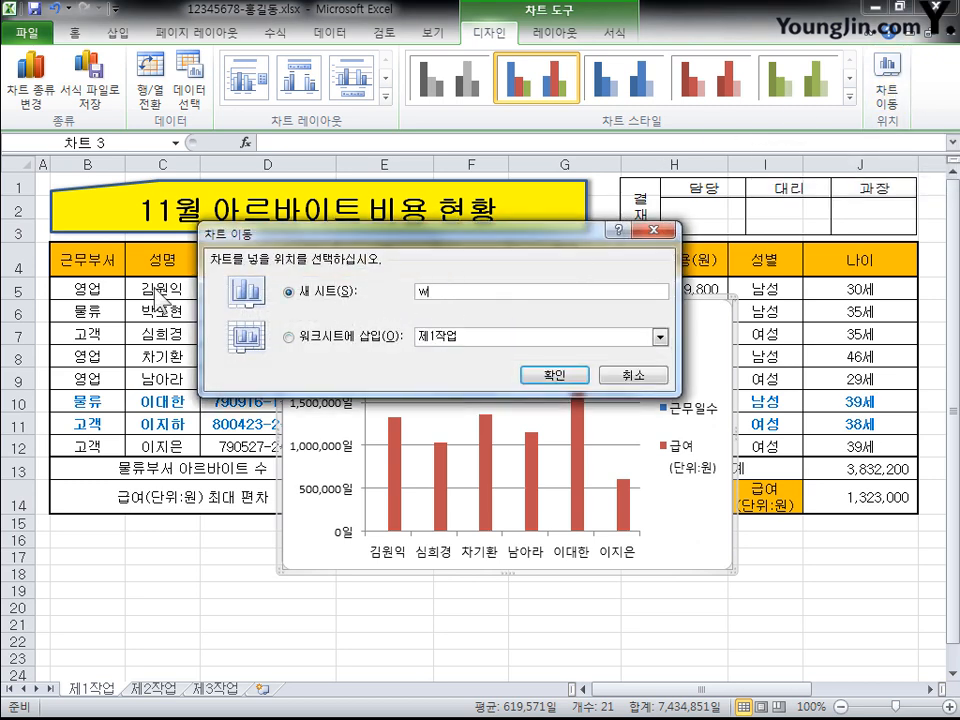
text(작업)
click(552, 376)
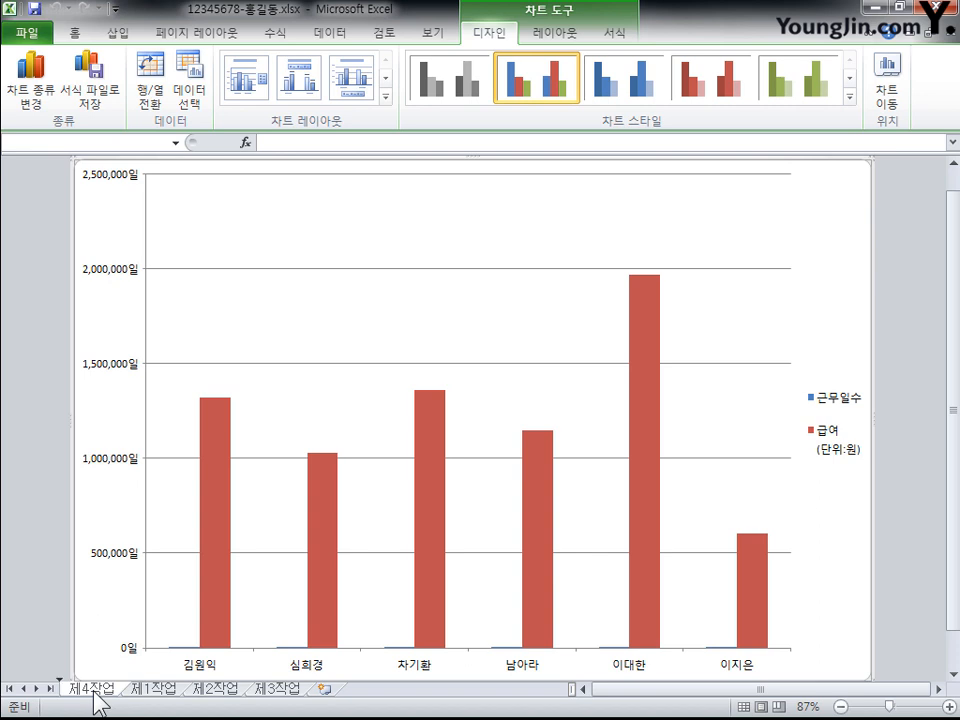
drag(100, 703, 317, 688)
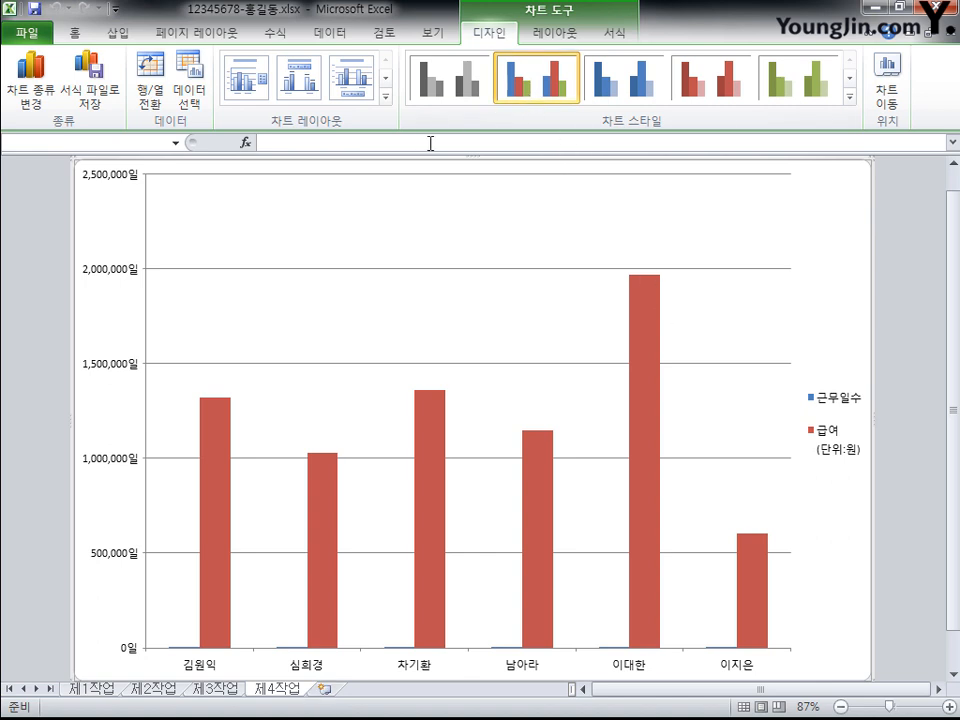
Apply Layout 3 with the title above and legend below the plot, and the red bevelled Style 28 to the chart.
click(386, 98)
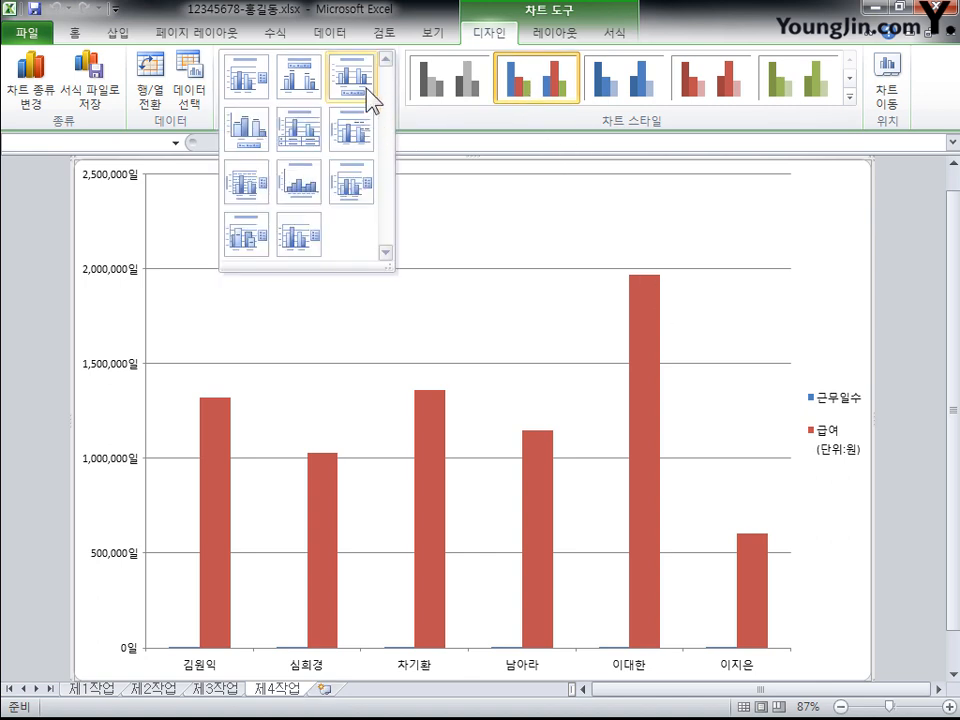
click(366, 89)
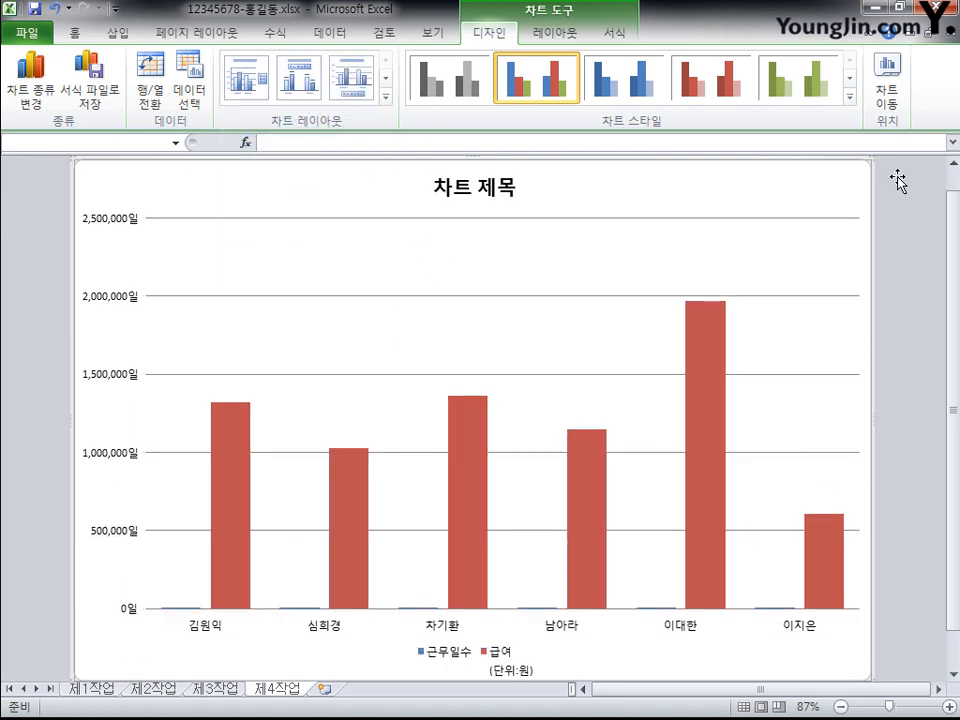
click(849, 96)
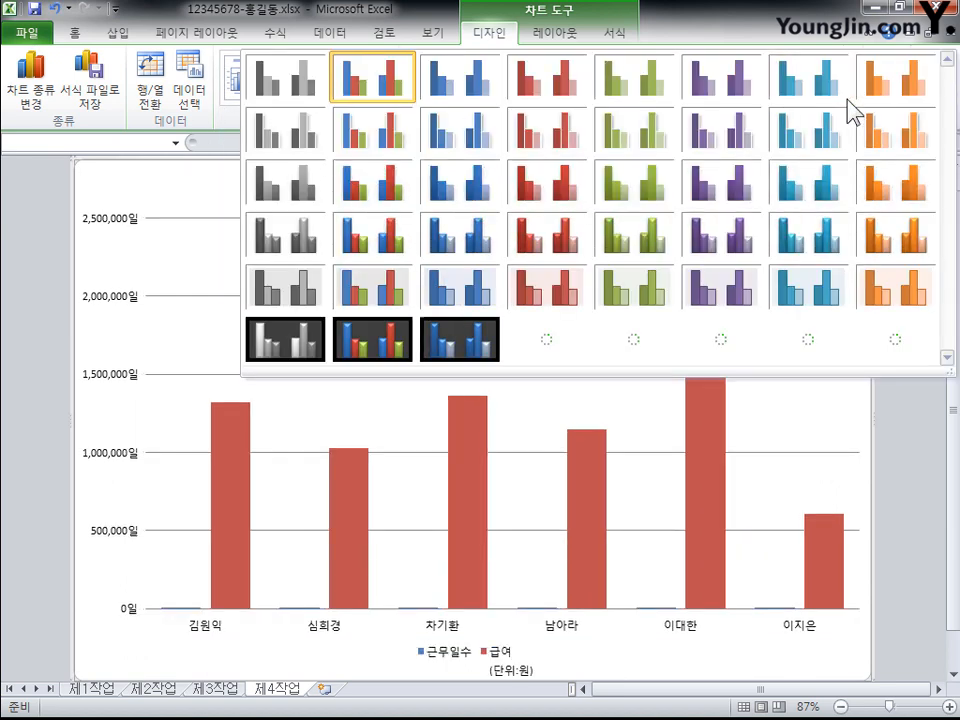
click(570, 250)
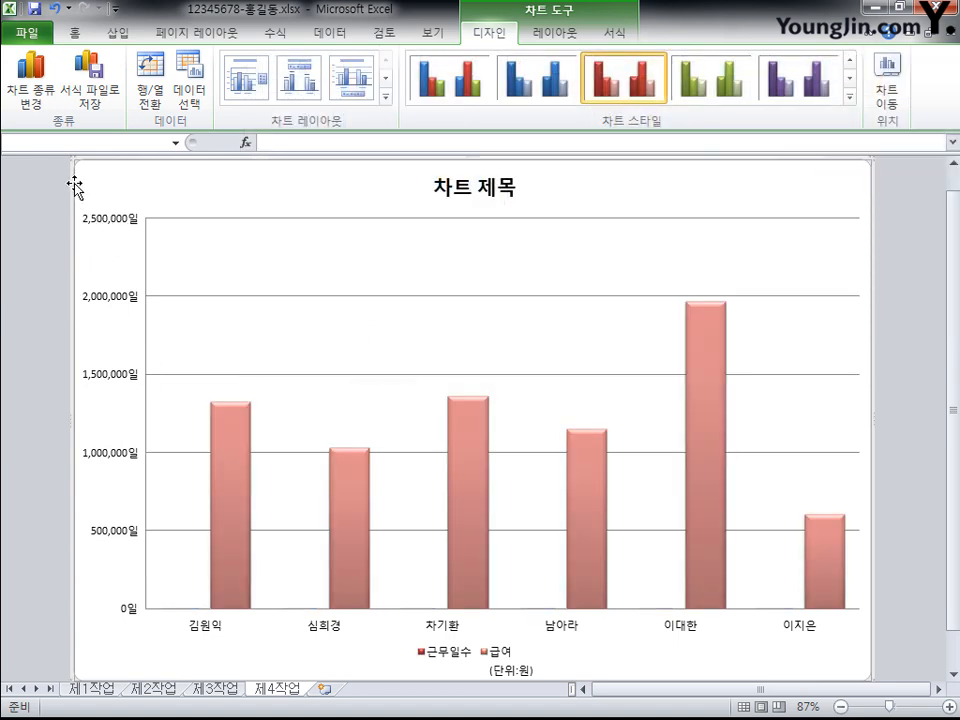
Set the whole chart's font to 굴림 at size 11.
click(88, 48)
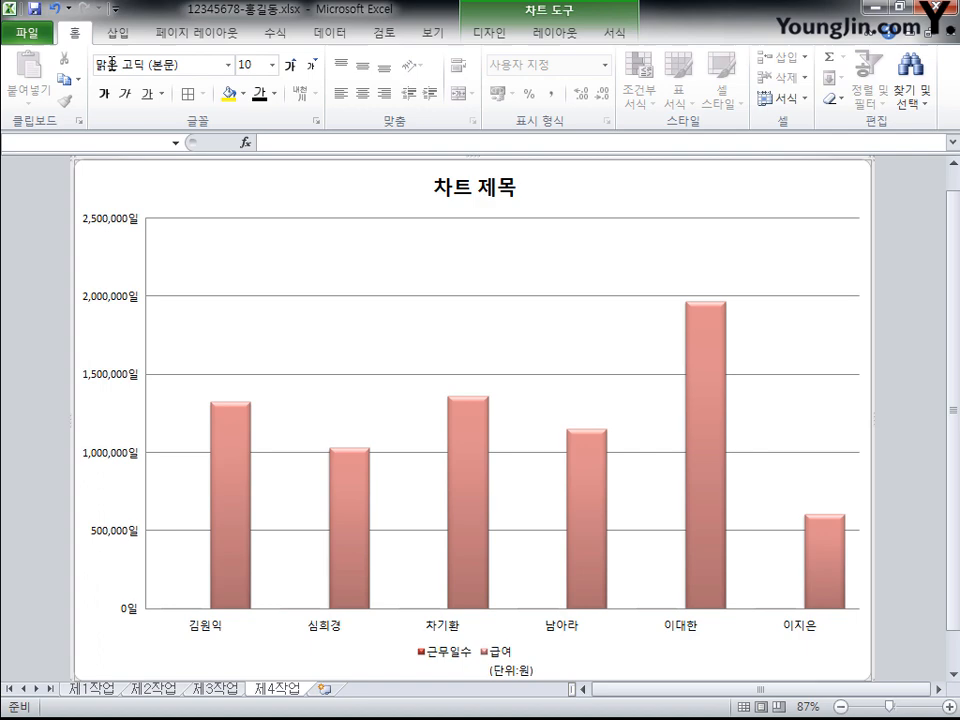
click(228, 64)
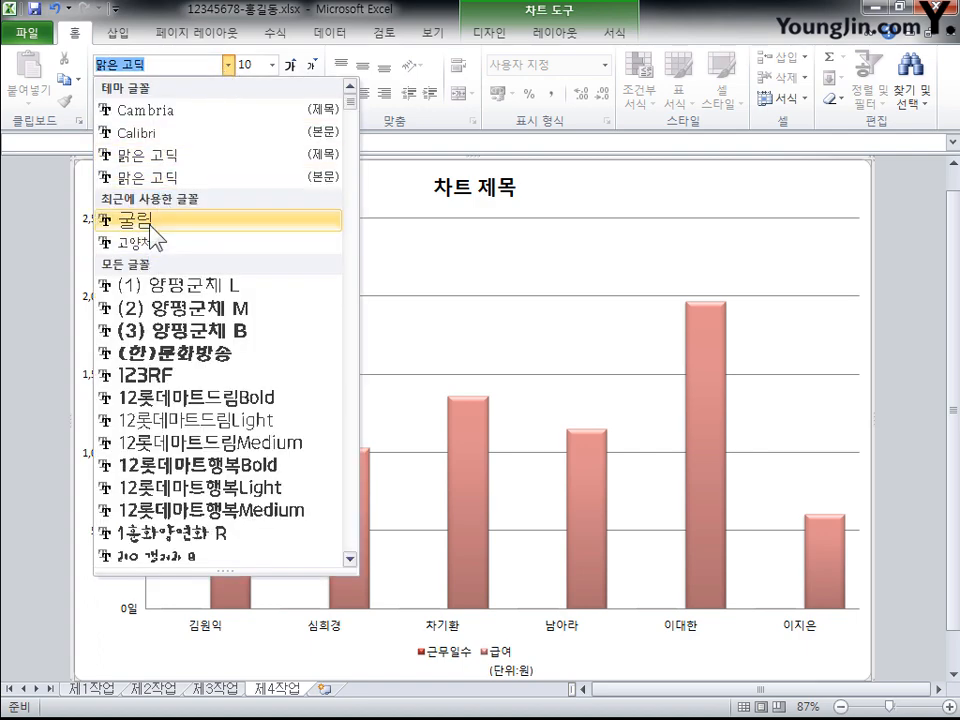
click(125, 222)
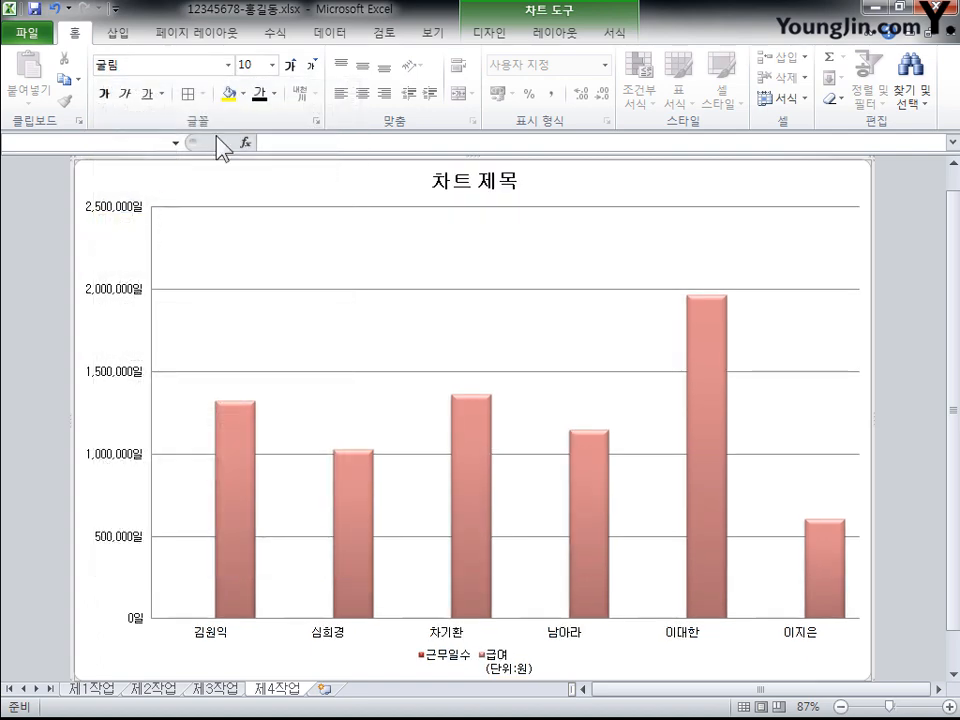
click(274, 66)
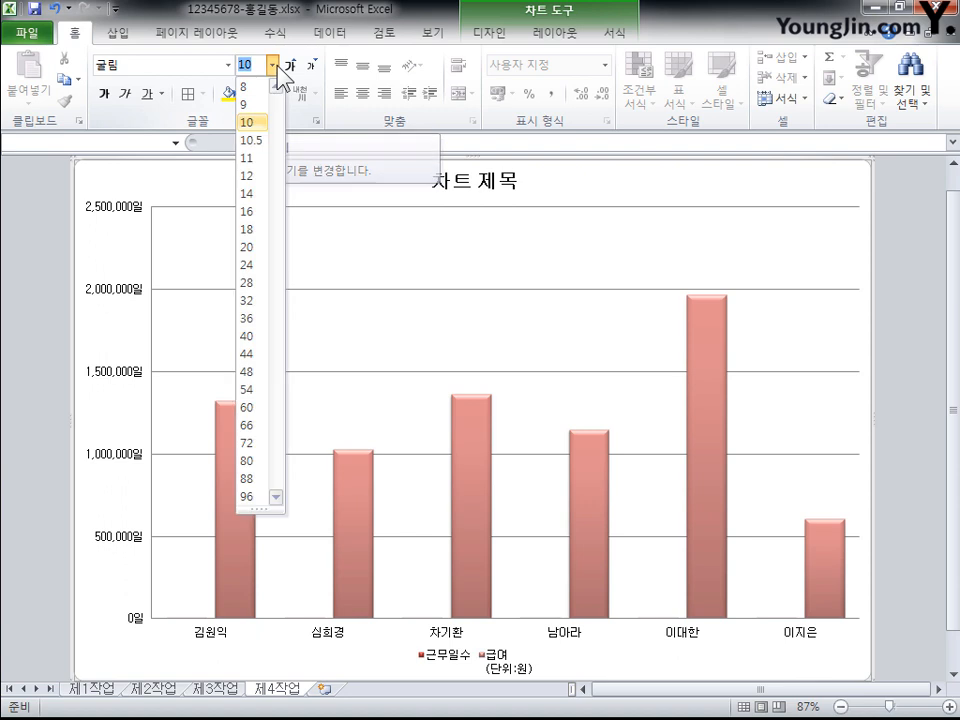
click(255, 160)
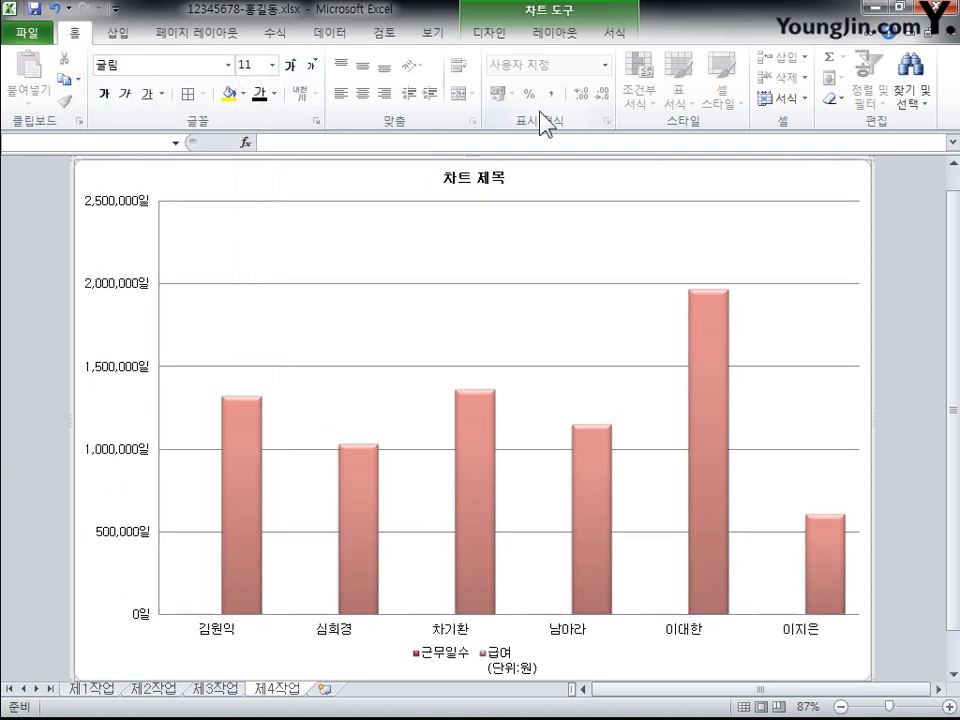
Fill the chart area with the light blue tissue-paper texture.
click(622, 36)
click(425, 57)
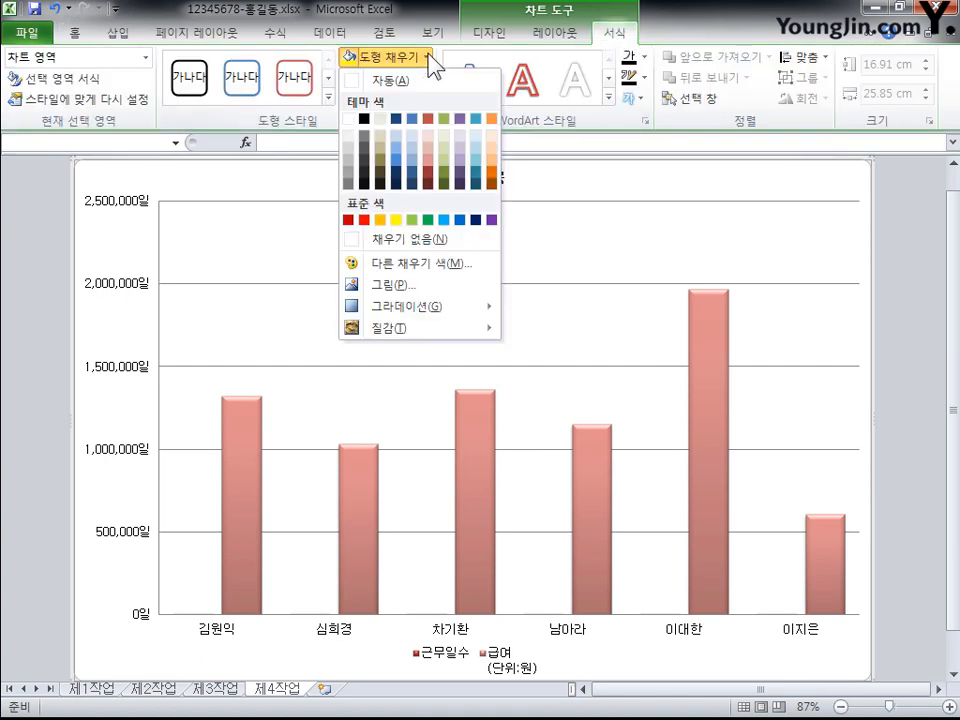
mouse_move(418, 330)
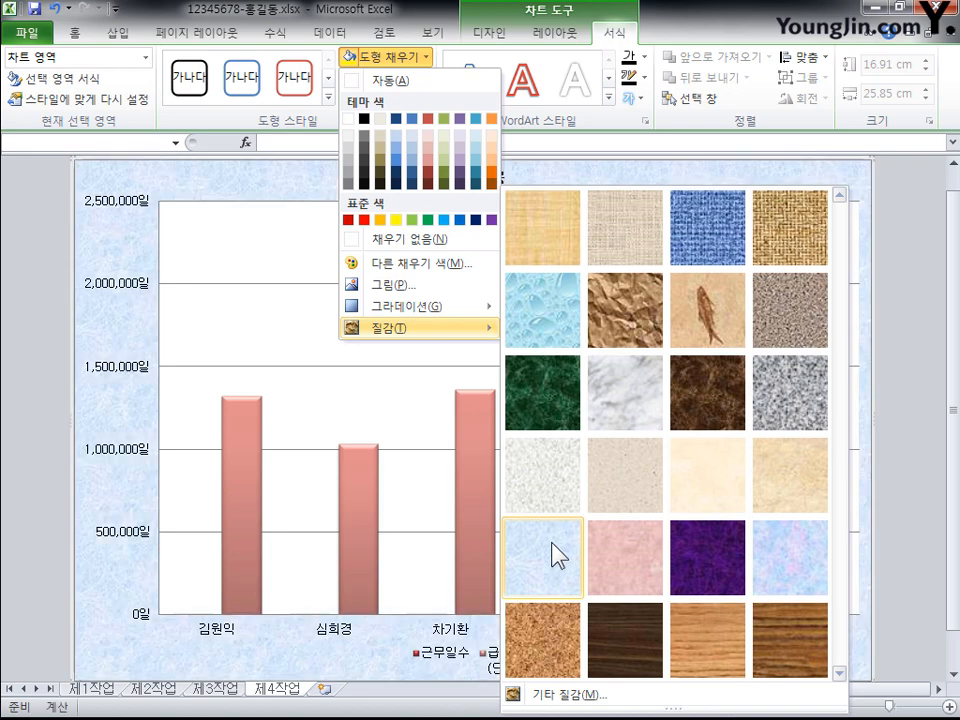
click(555, 555)
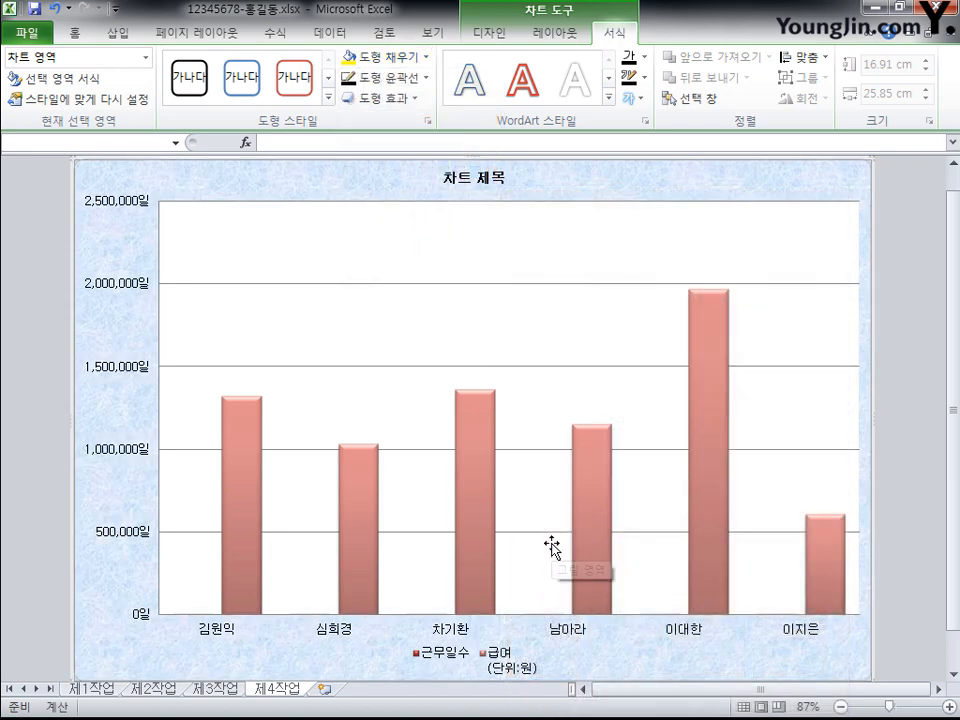
click(525, 249)
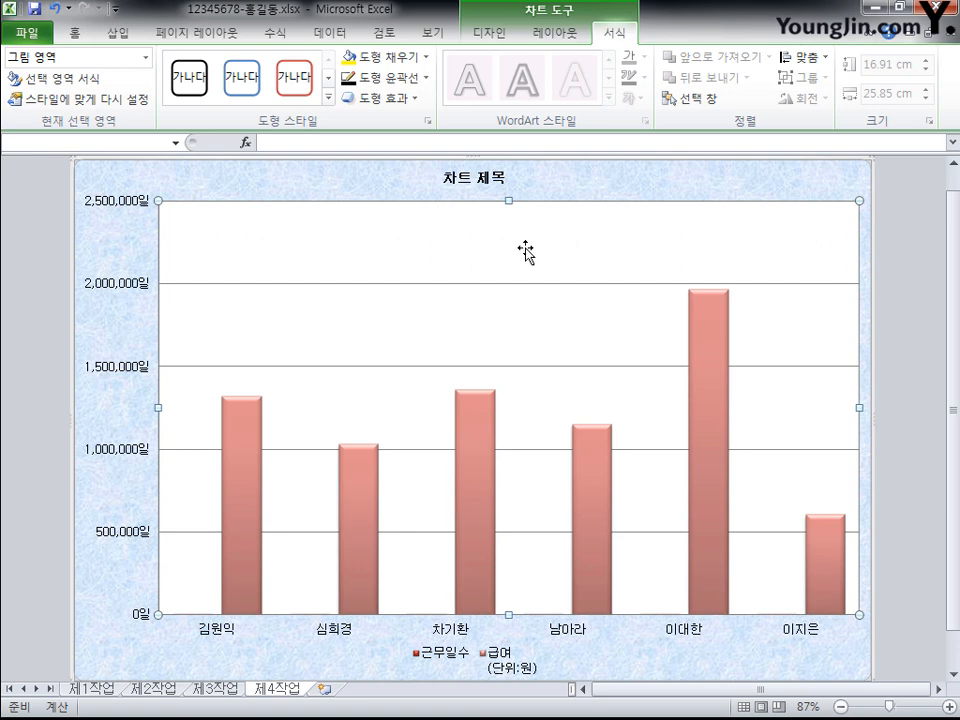
click(427, 58)
key(Escape)
Replace the chart title with "영업 및 고객부서의 아르바이트 비용 현황".
click(464, 180)
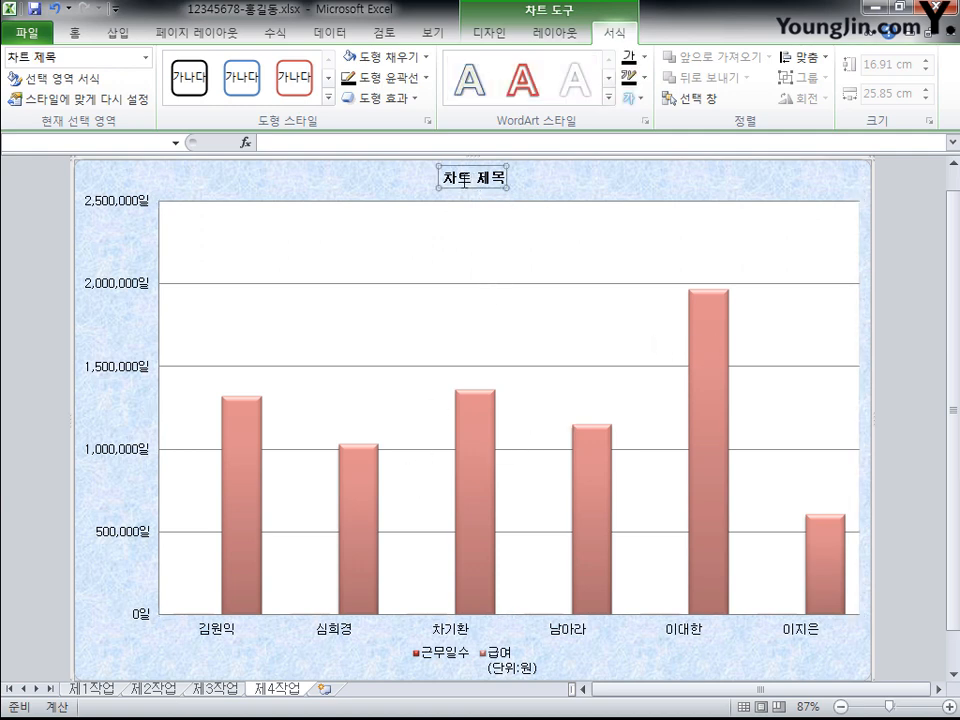
drag(452, 178, 510, 203)
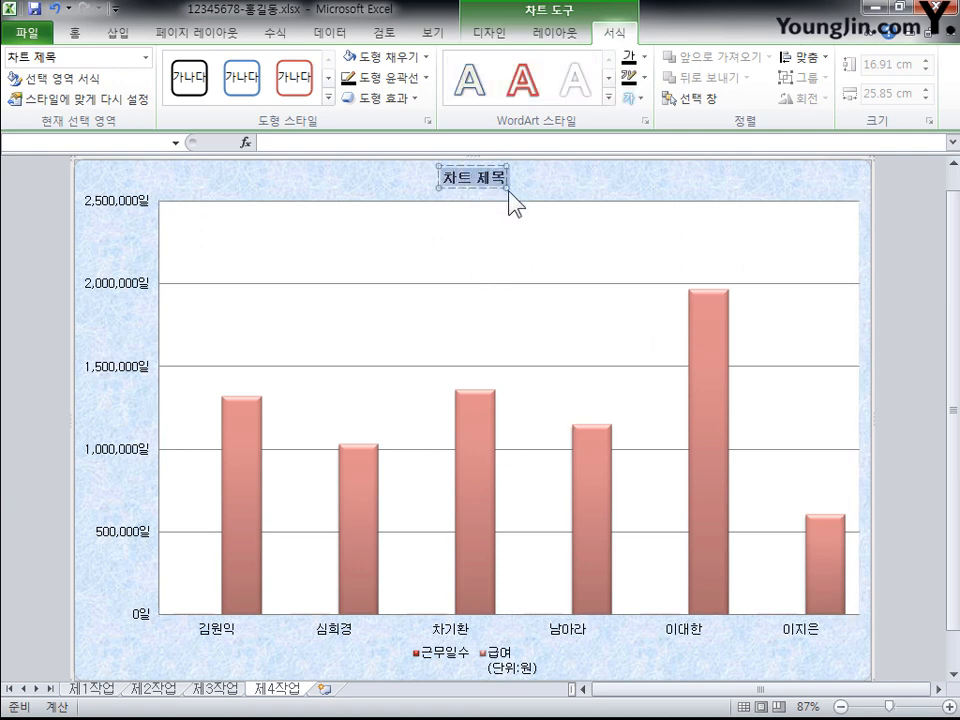
text(영업 및 고객부서의 아르바이트 비용 현황)
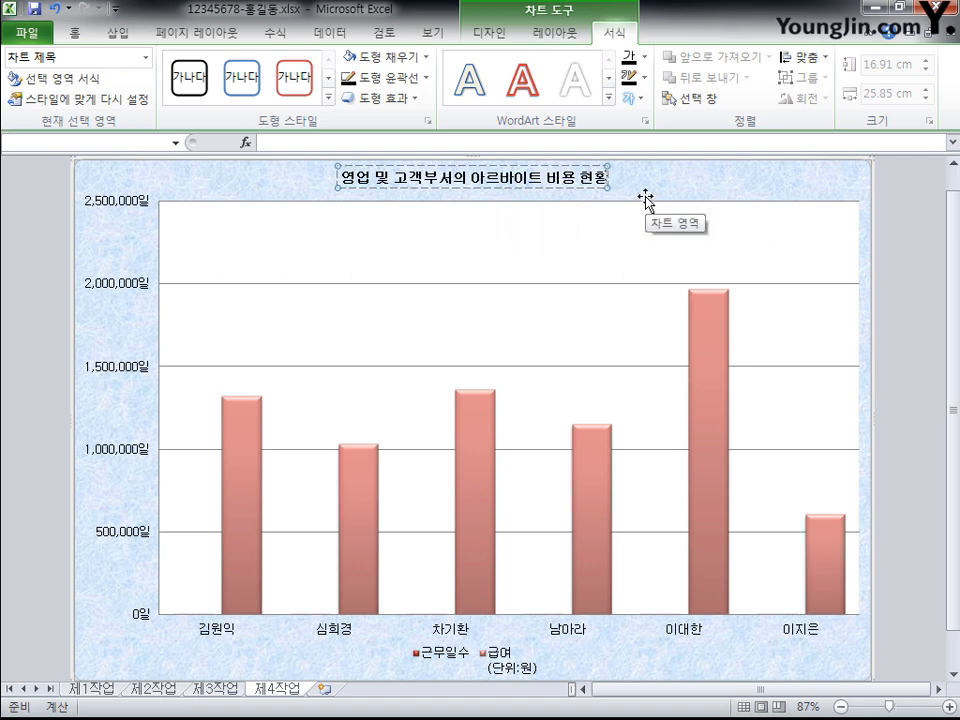
Format the chart title in bold at font size 20.
click(75, 32)
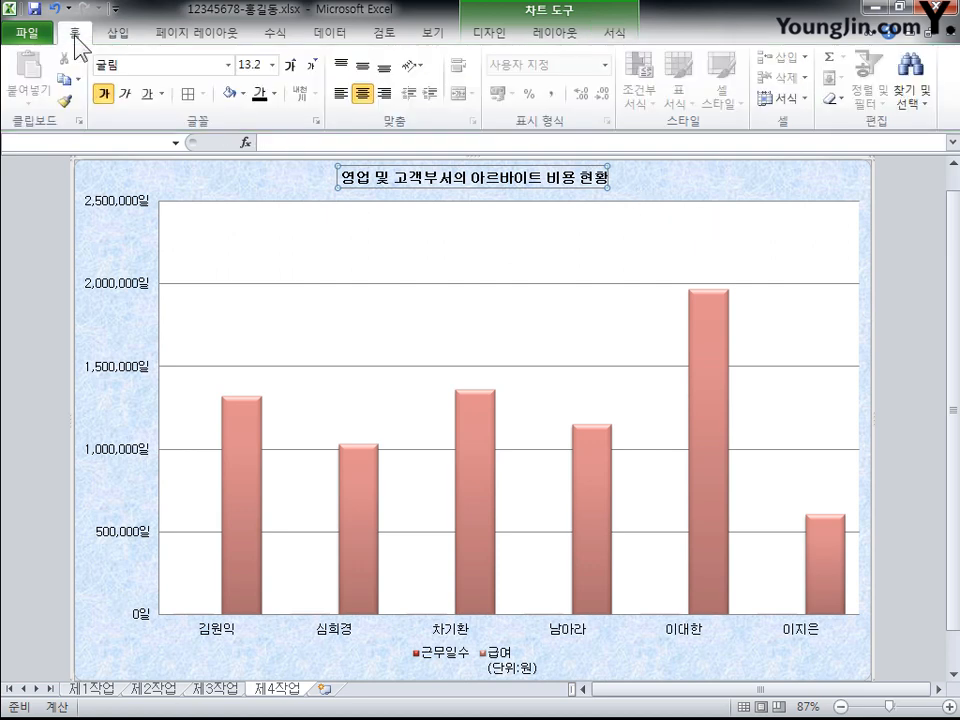
click(272, 65)
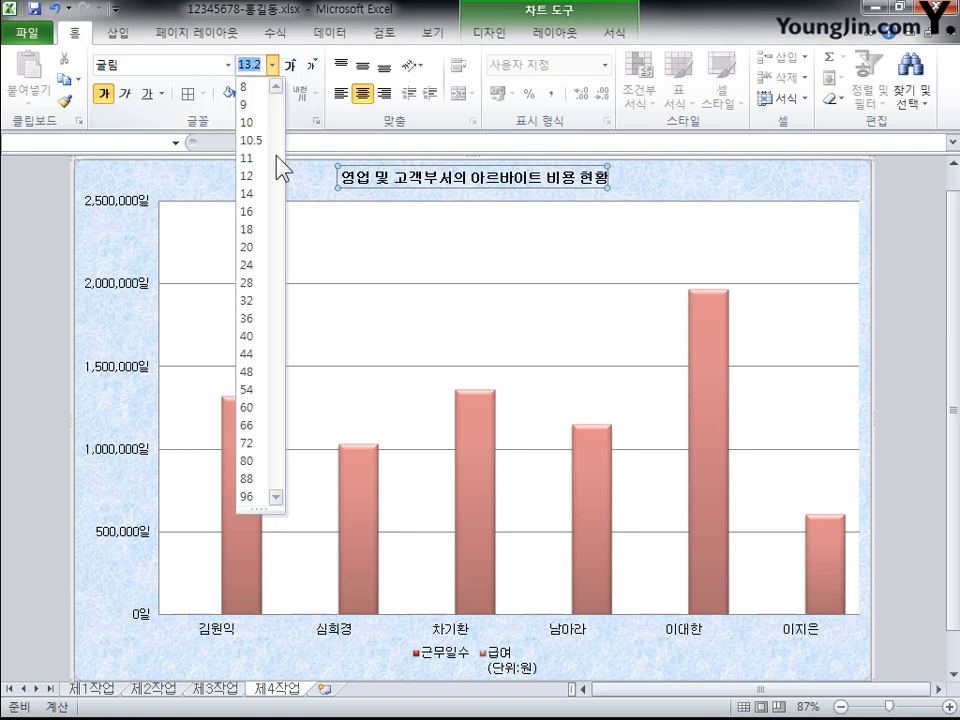
click(252, 246)
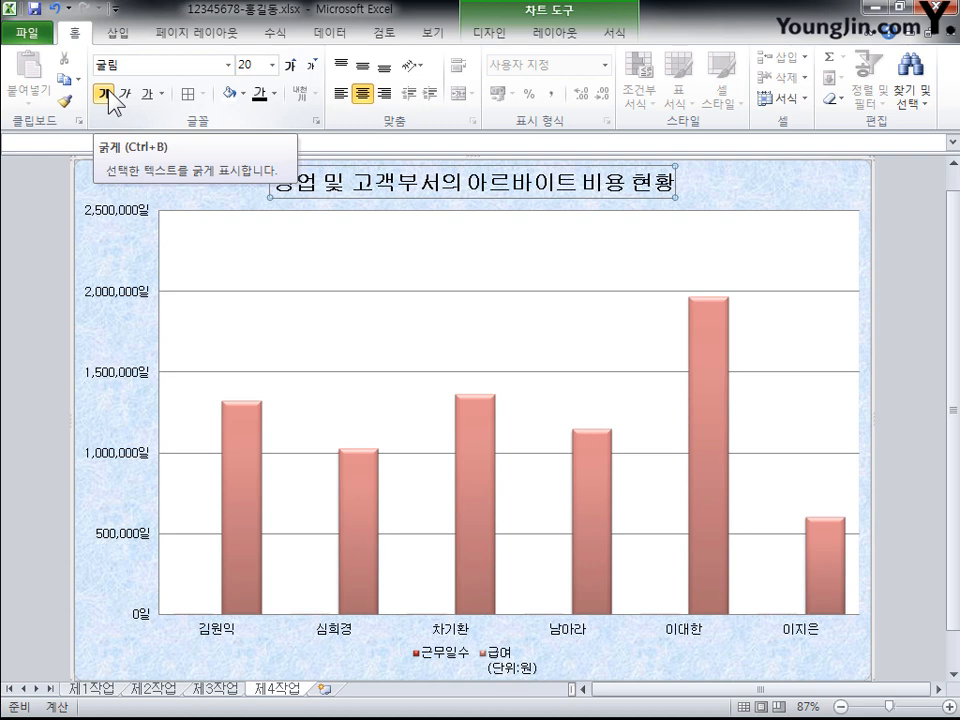
click(110, 92)
Give the chart title a white fill and a black outline.
click(242, 94)
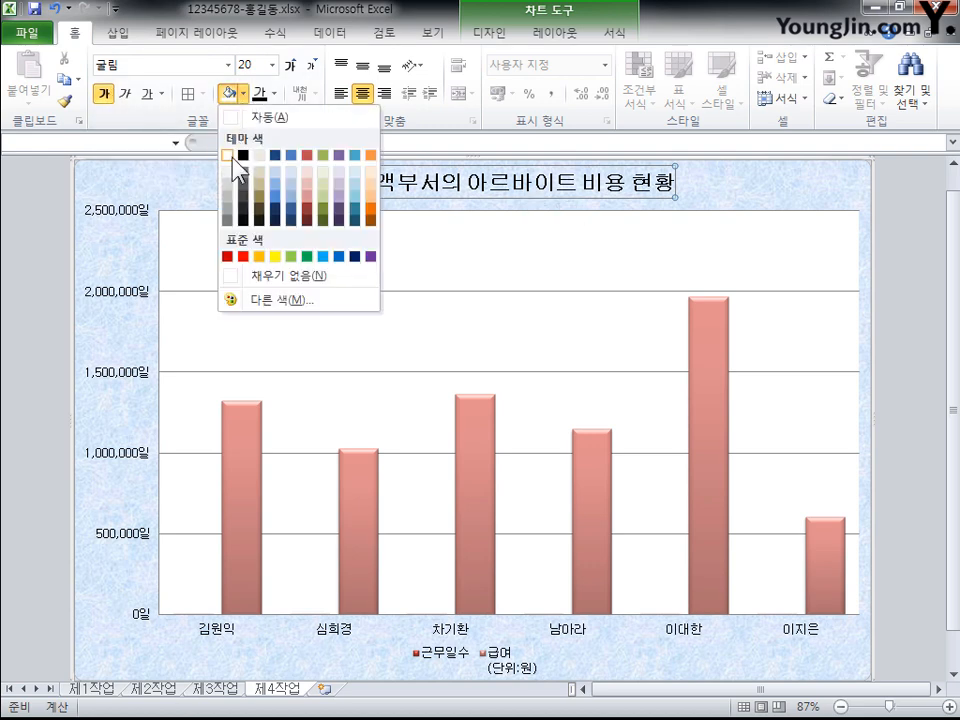
click(232, 157)
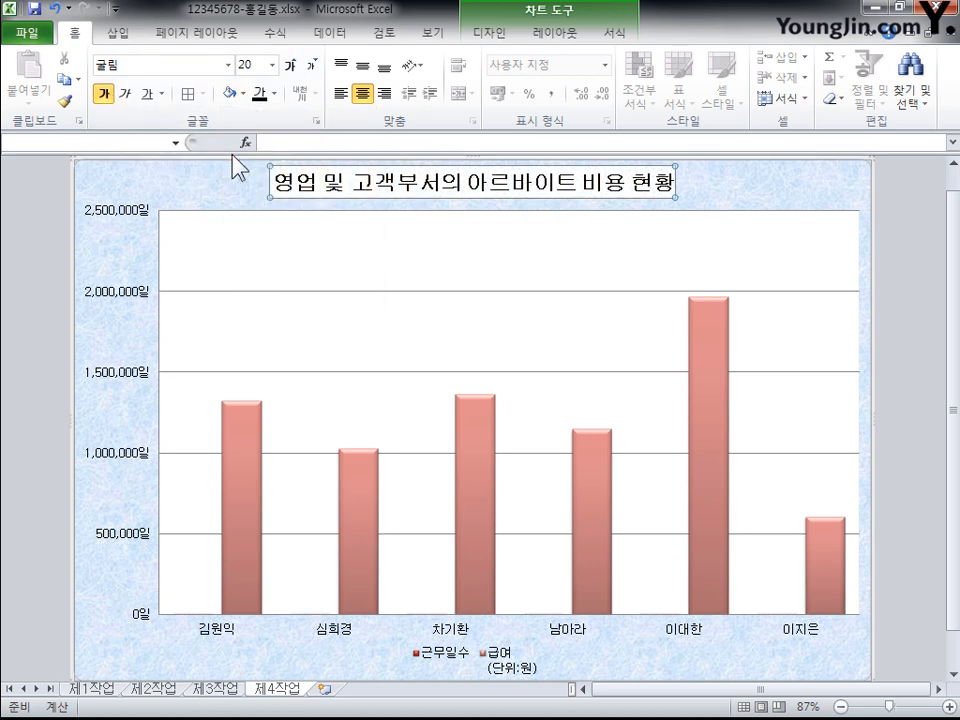
click(615, 38)
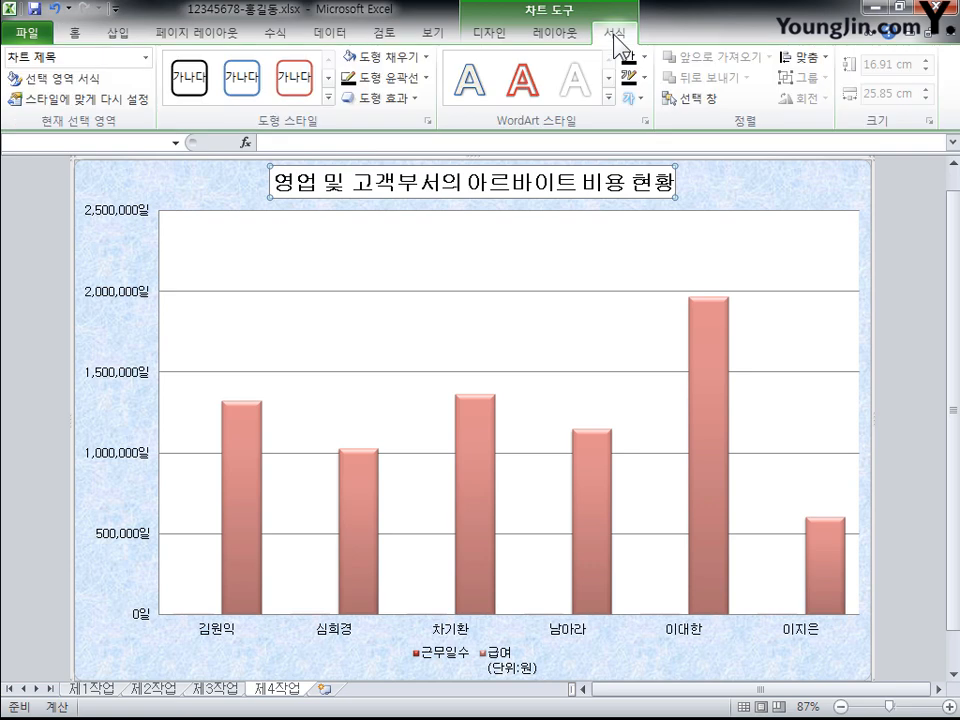
click(424, 80)
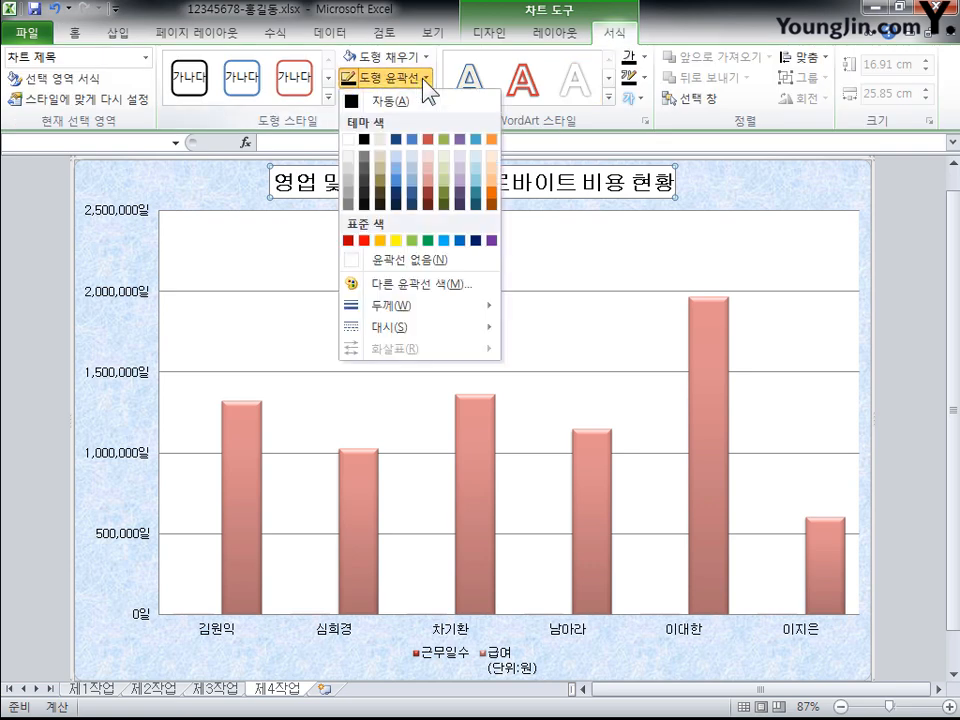
click(366, 140)
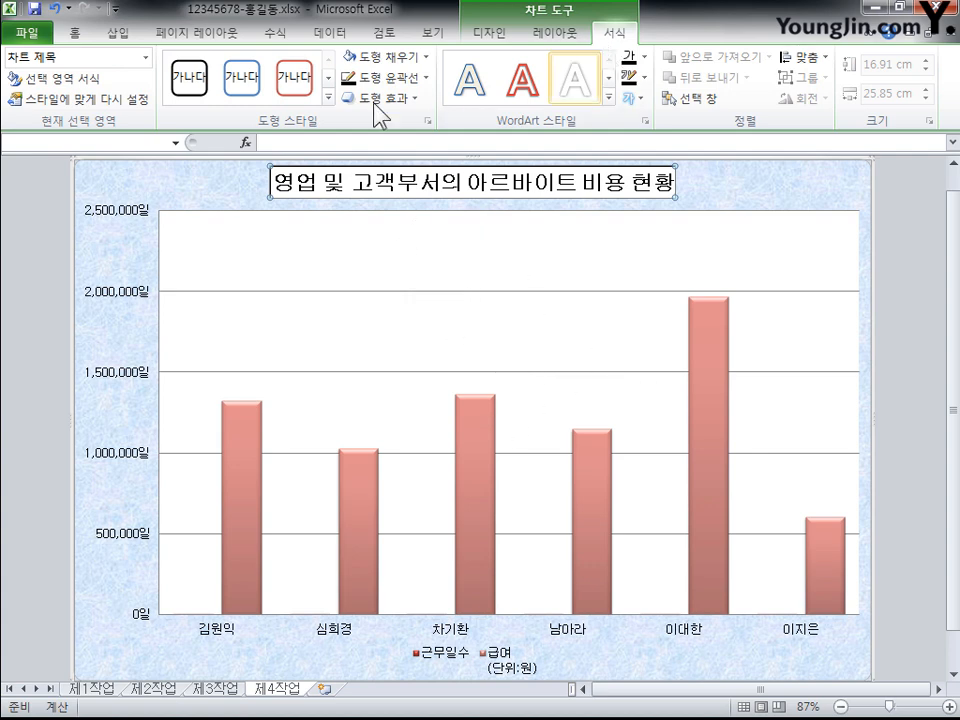
Change the chart type of the 근무일수 series to a line with markers (표식이 있는 꺾은선형).
click(146, 57)
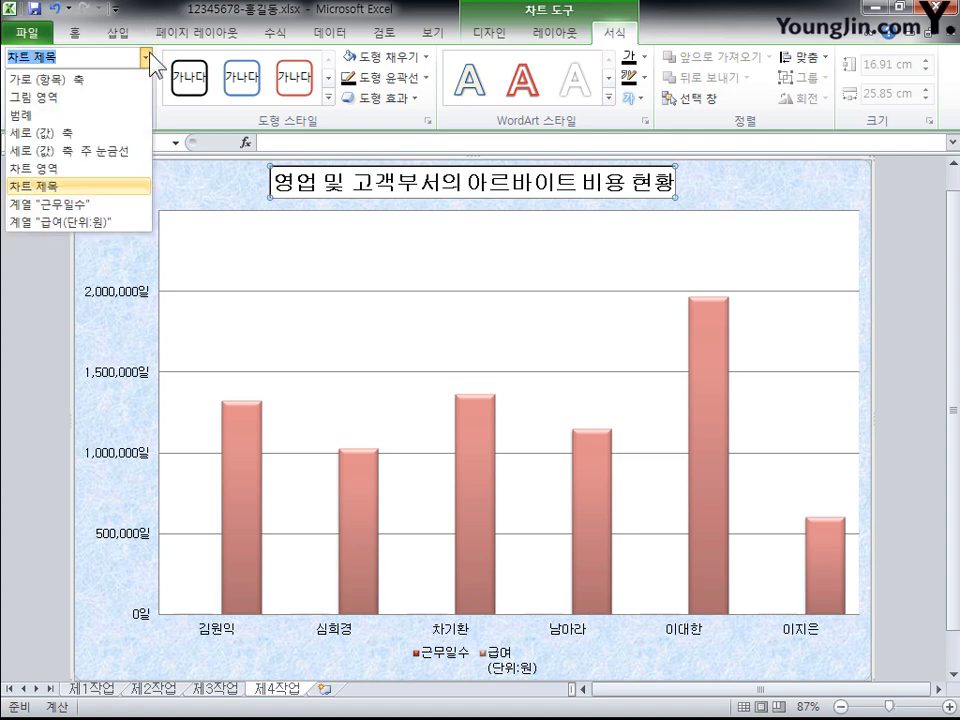
click(128, 206)
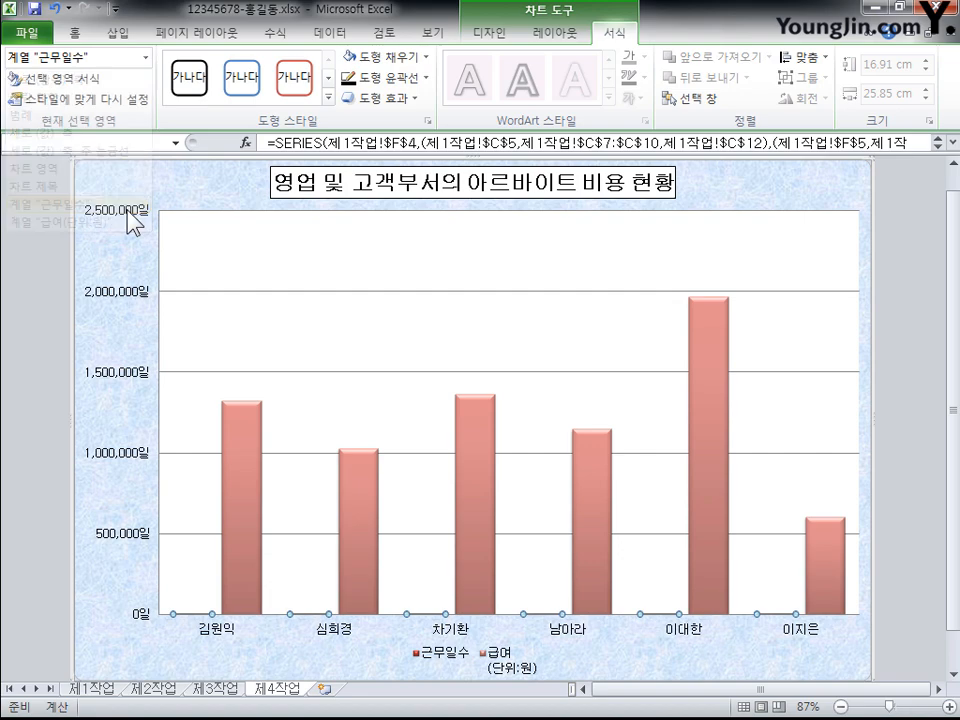
click(482, 33)
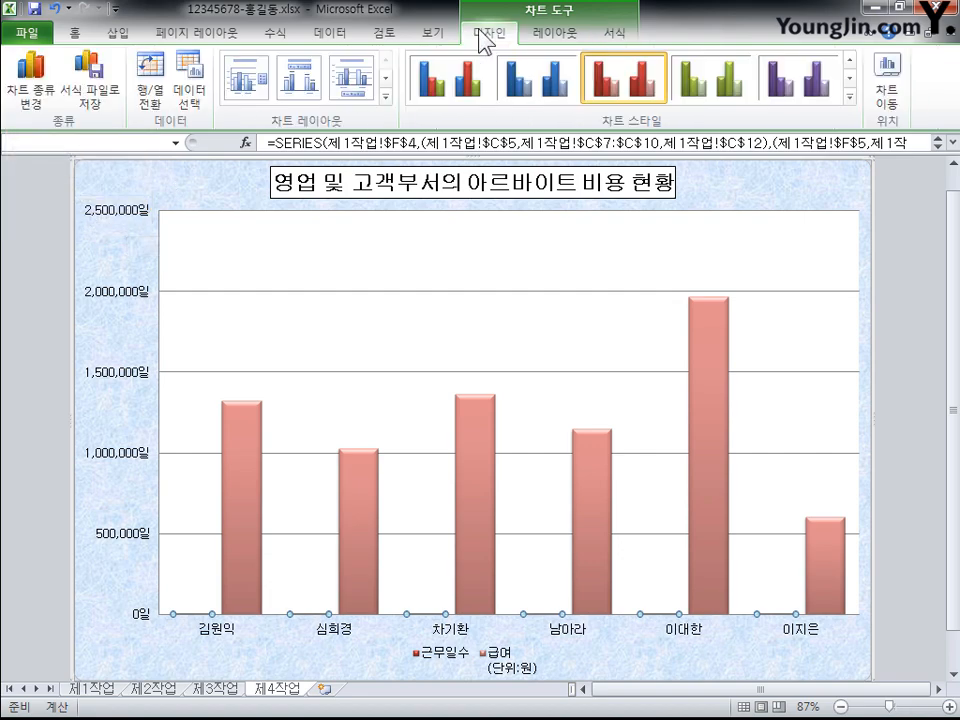
click(38, 100)
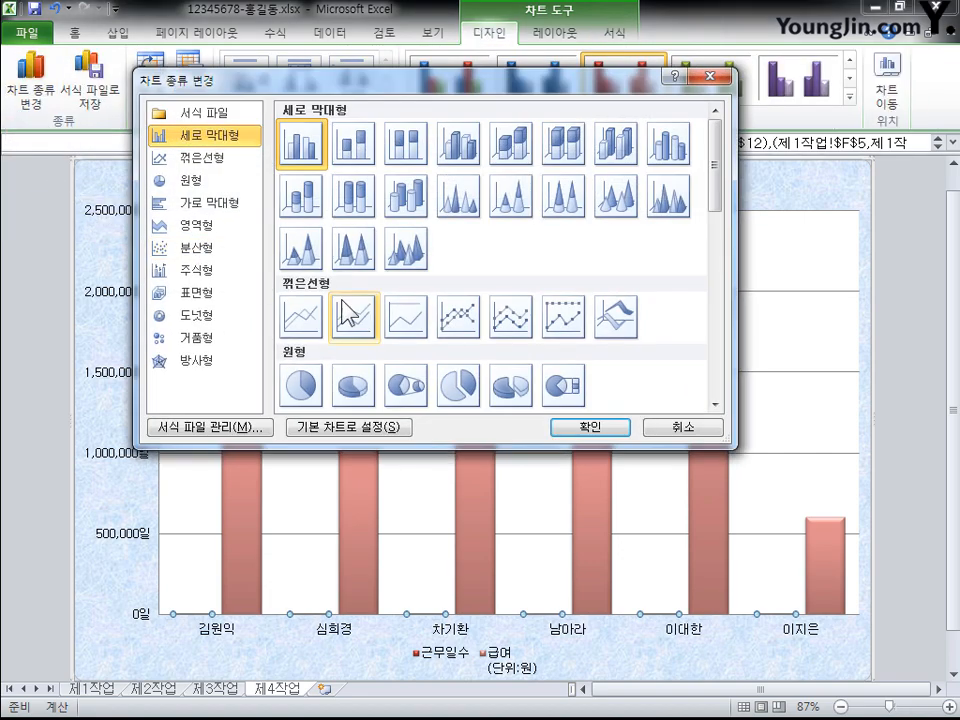
click(462, 325)
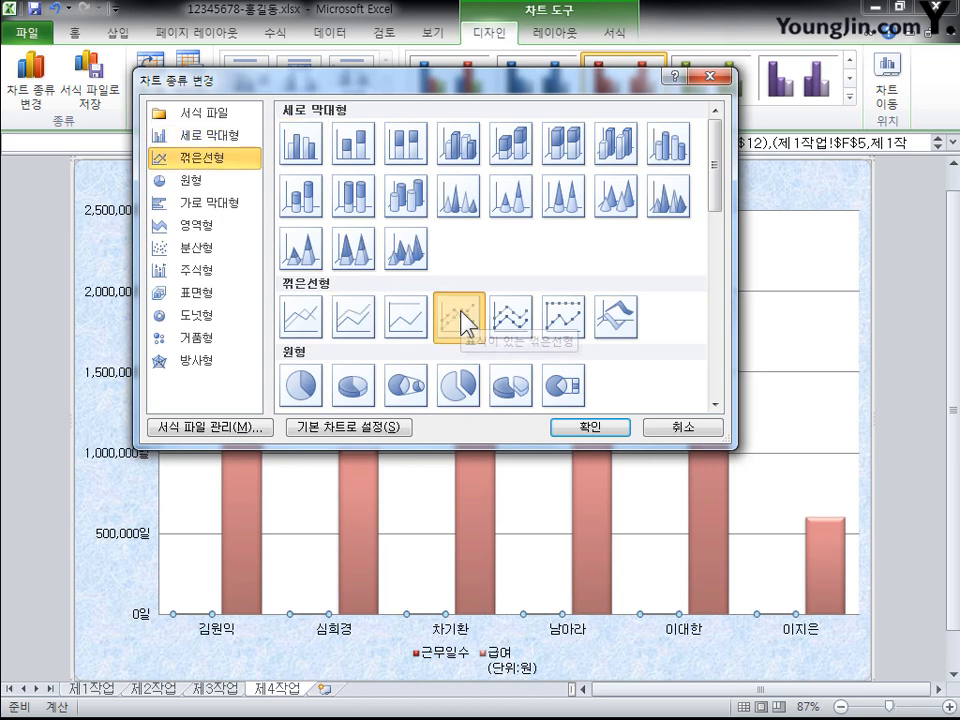
click(589, 426)
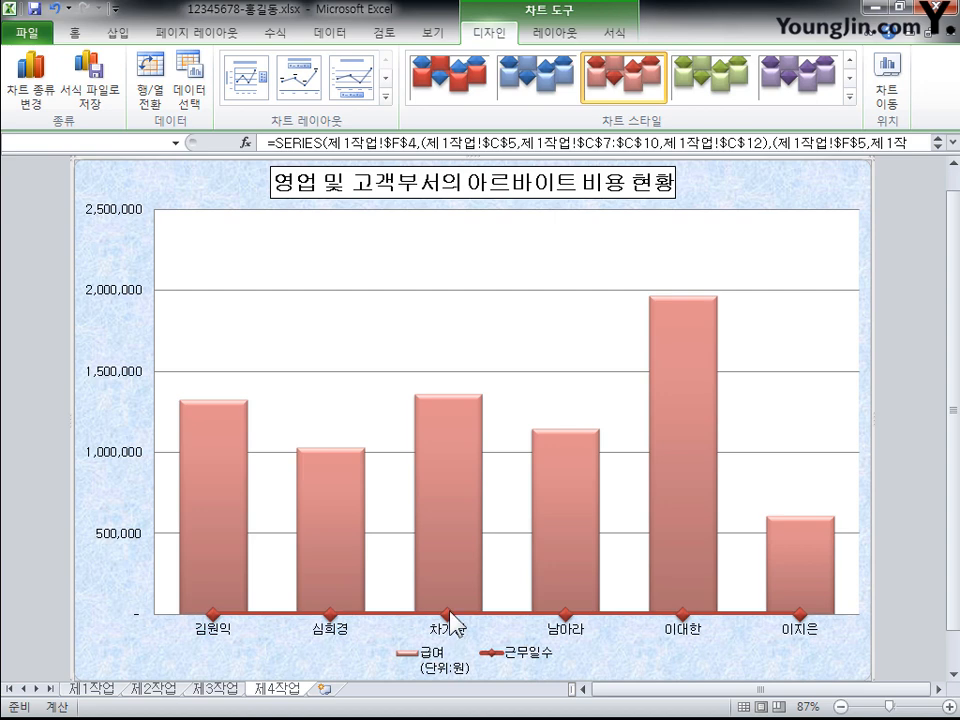
Plot the 근무일수 line series on the secondary axis (보조 축).
click(449, 612)
right_click(450, 617)
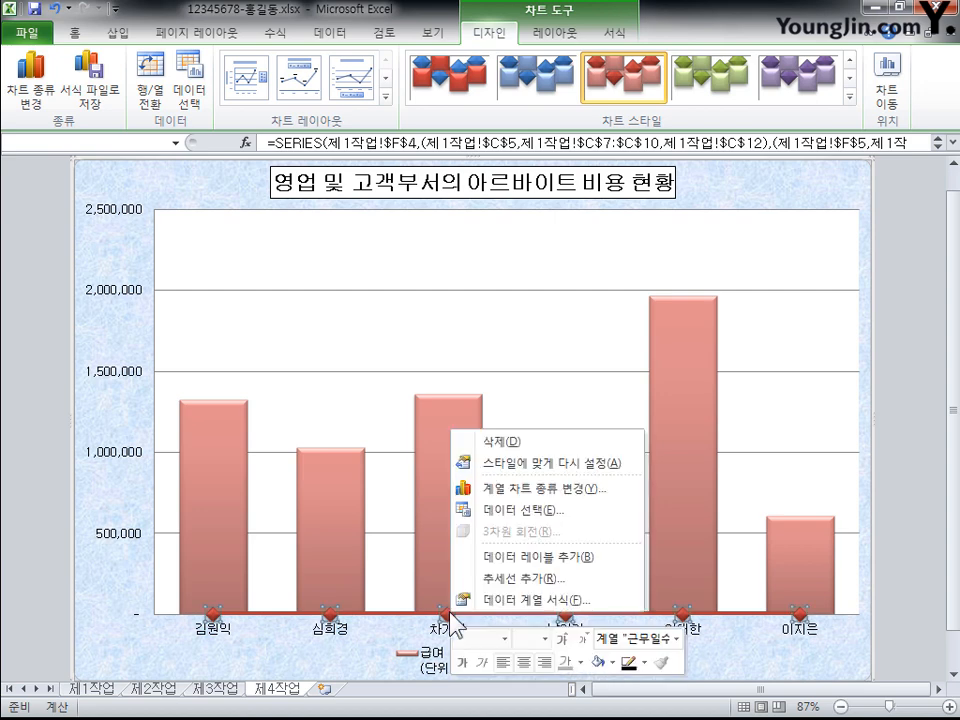
click(565, 603)
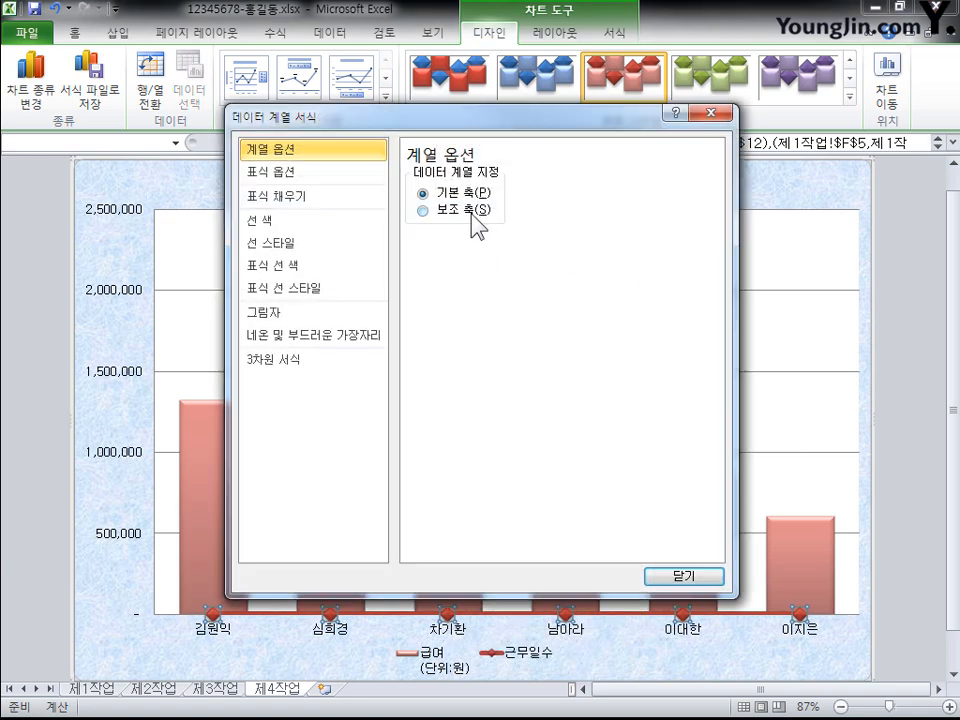
click(469, 212)
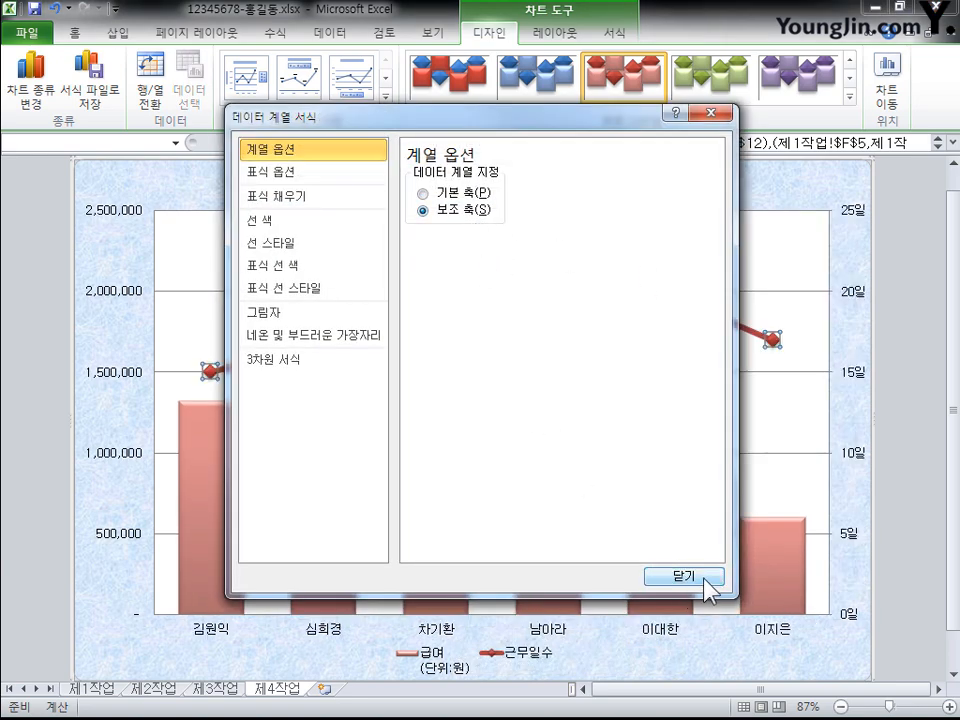
click(705, 580)
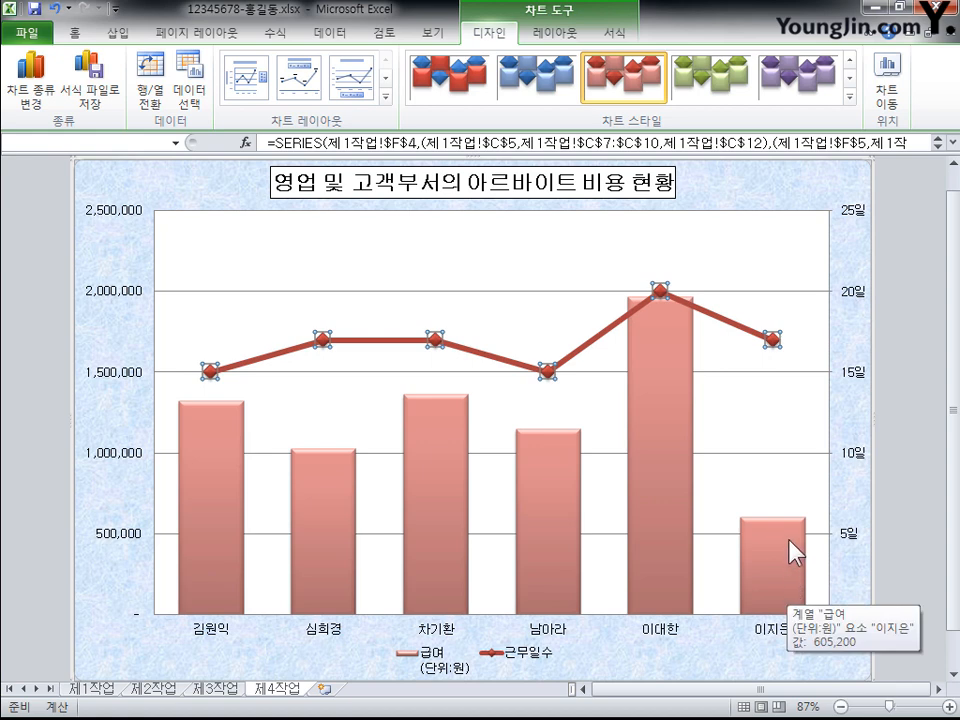
Add an outside-end (바깥쪽 끝에) data label to only the last column of the 급여(단위:원) series.
click(790, 541)
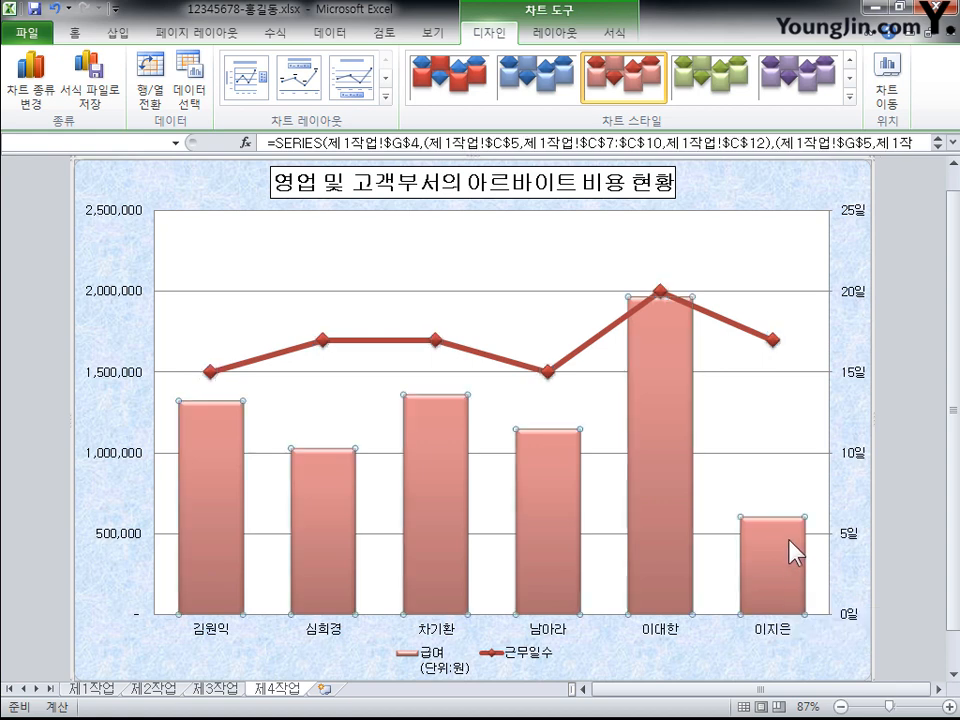
click(790, 553)
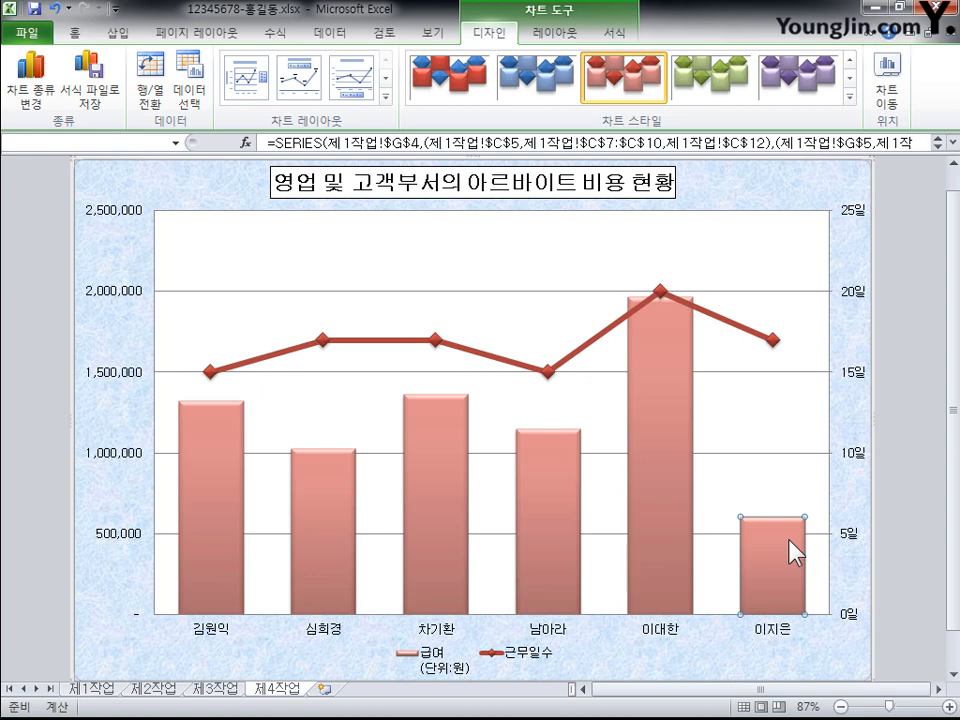
click(555, 42)
click(440, 104)
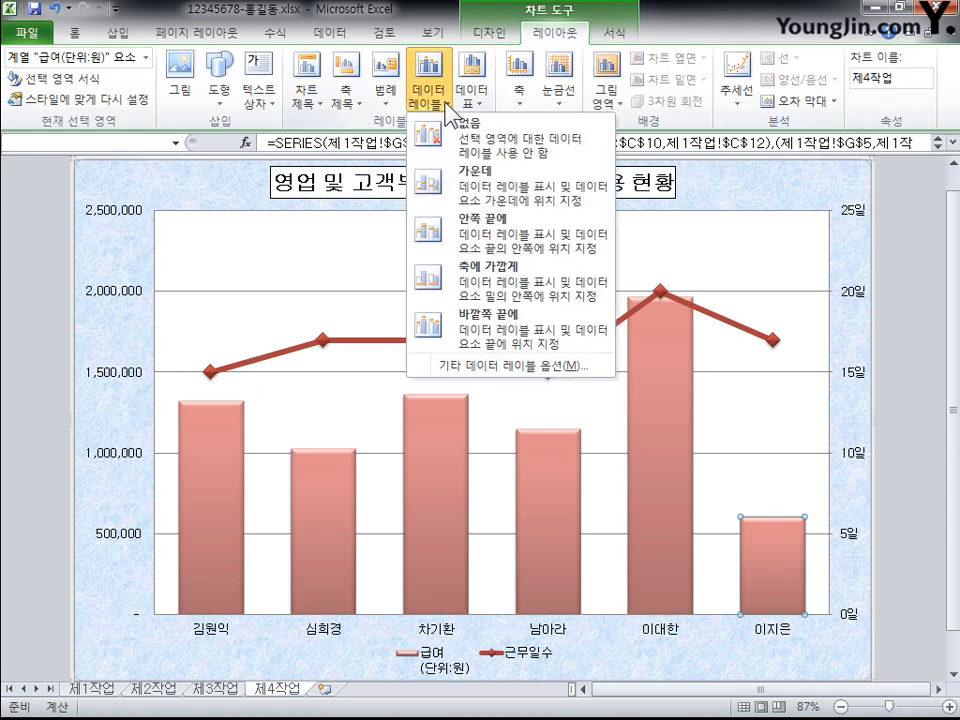
click(514, 325)
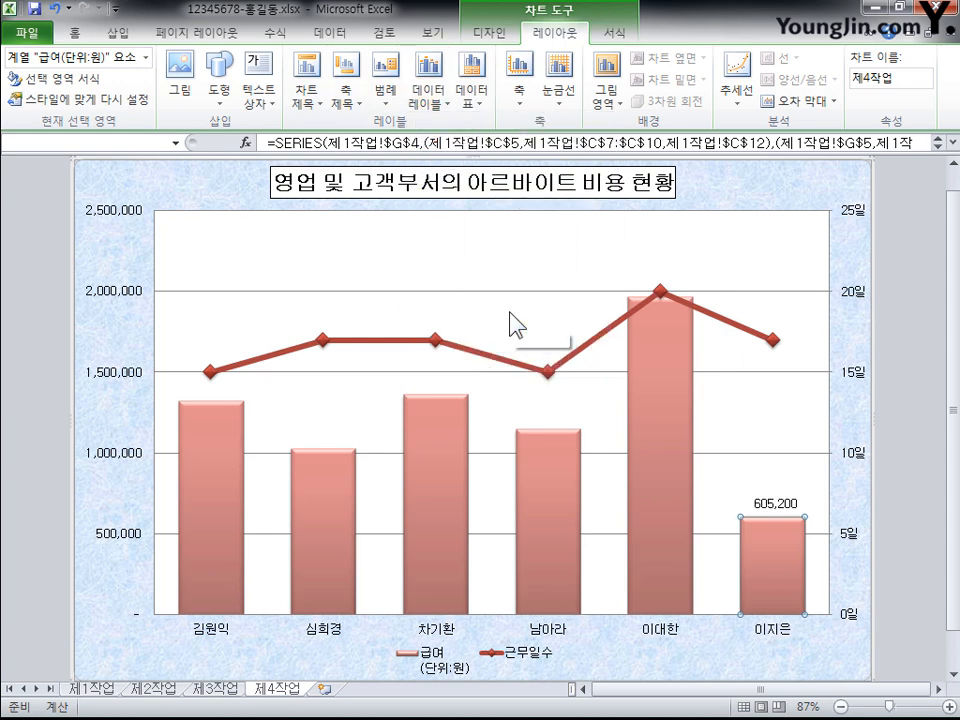
Set the major gridlines of the vertical value axis to a dashed line style.
click(450, 305)
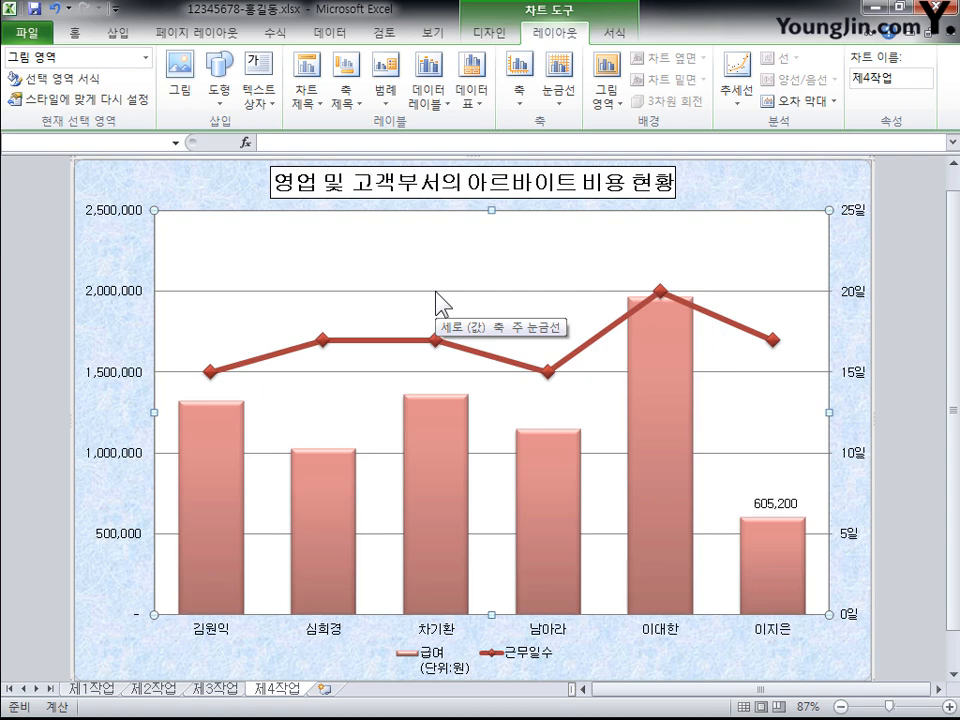
click(436, 292)
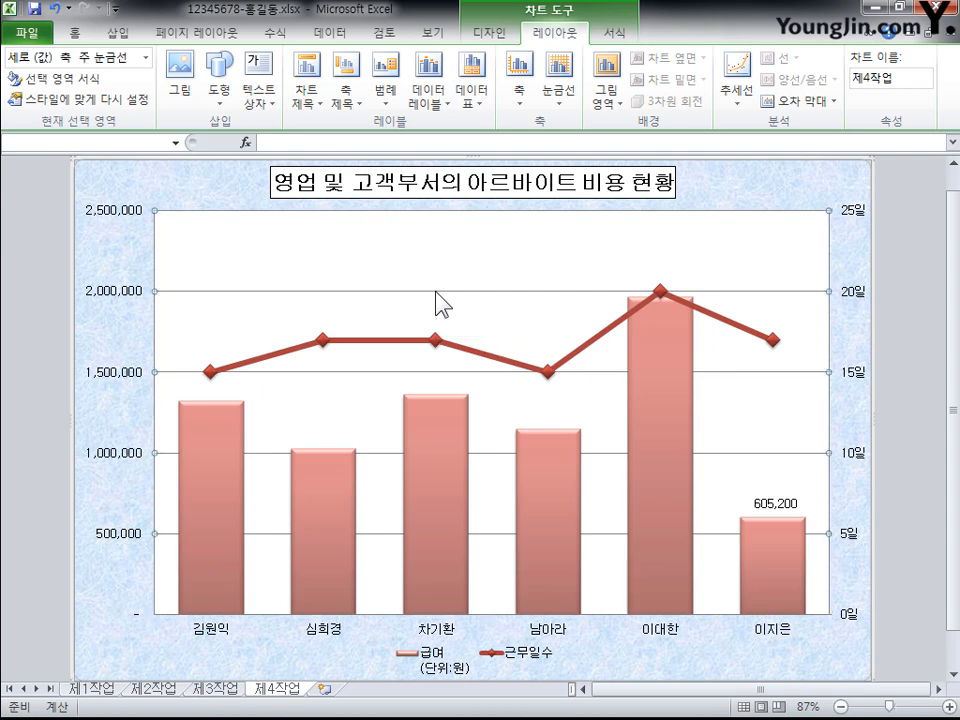
click(632, 42)
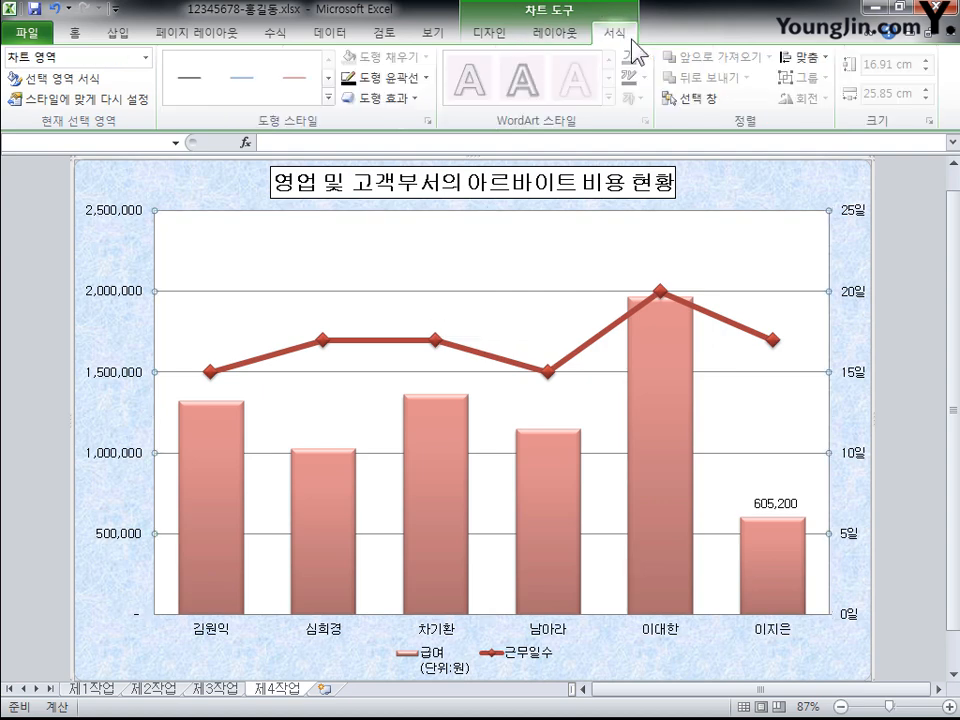
click(425, 87)
mouse_move(446, 330)
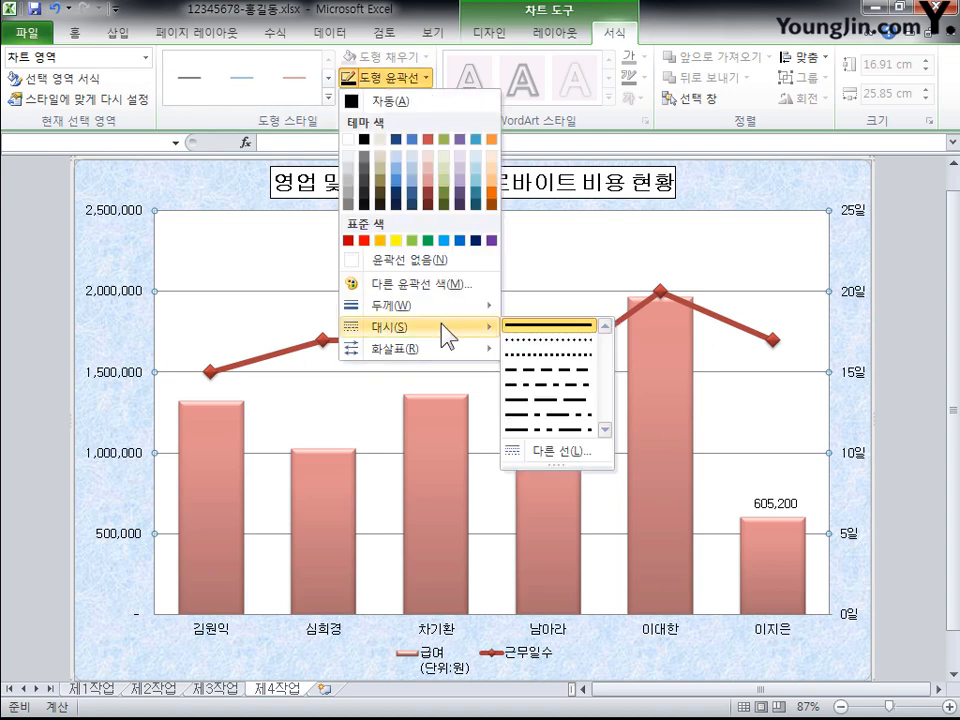
click(563, 375)
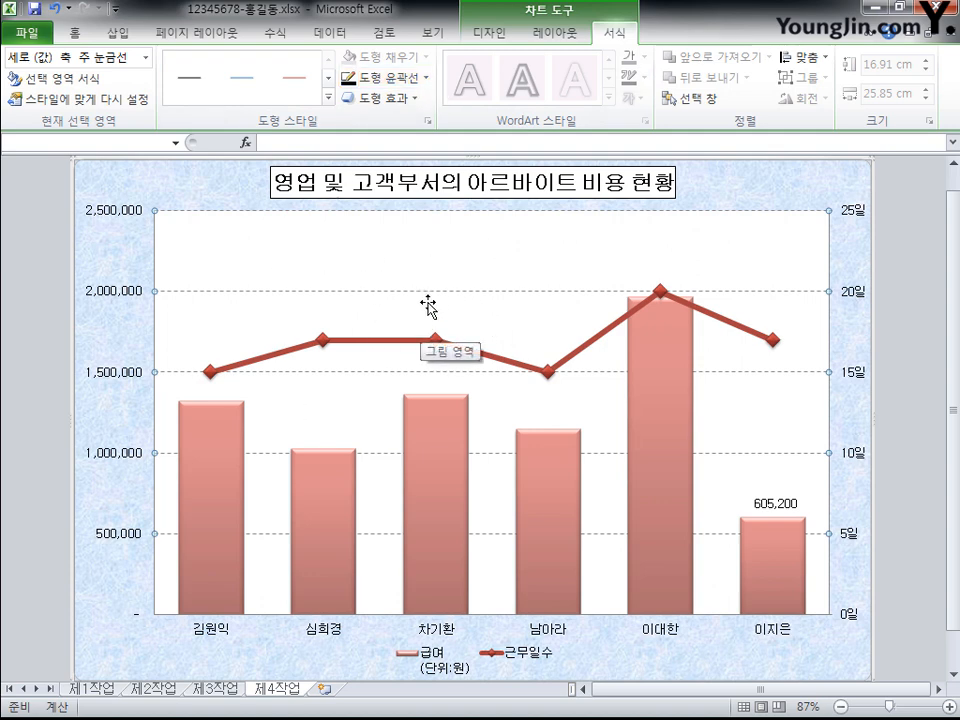
Set the primary vertical value axis to a fixed maximum of 1600000 and a fixed major unit of 200000.
double_click(123, 374)
drag(496, 122, 514, 109)
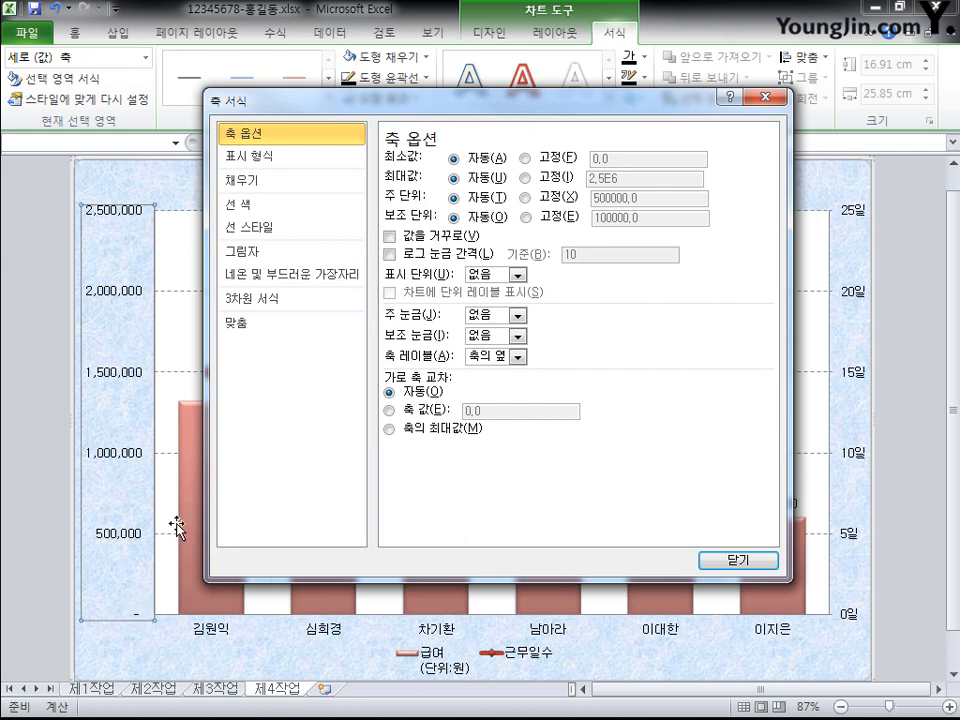
click(317, 155)
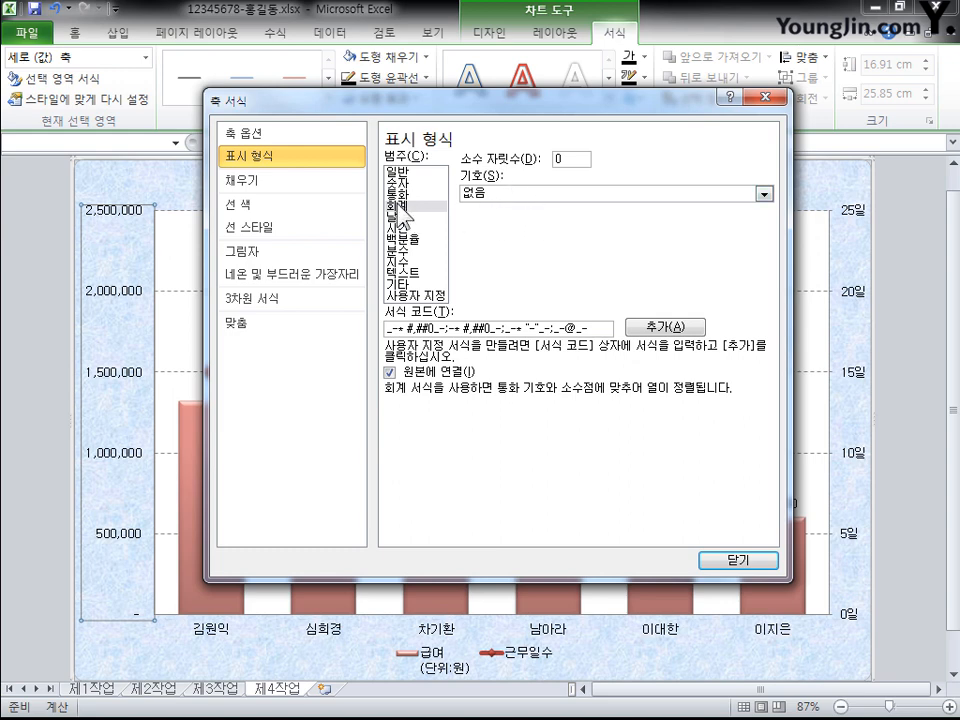
click(307, 138)
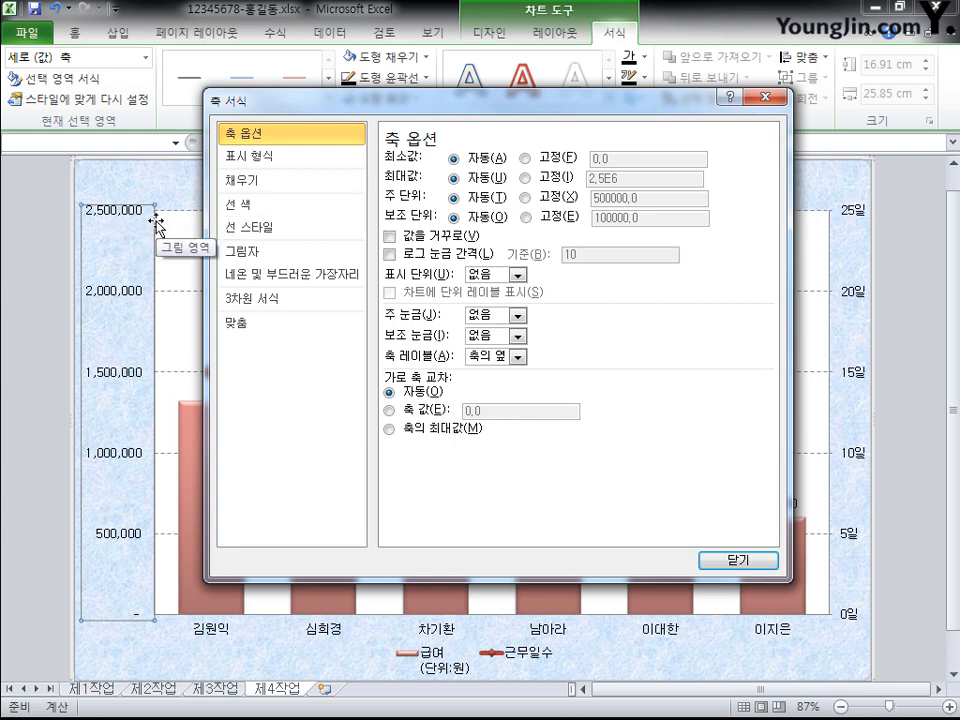
click(525, 178)
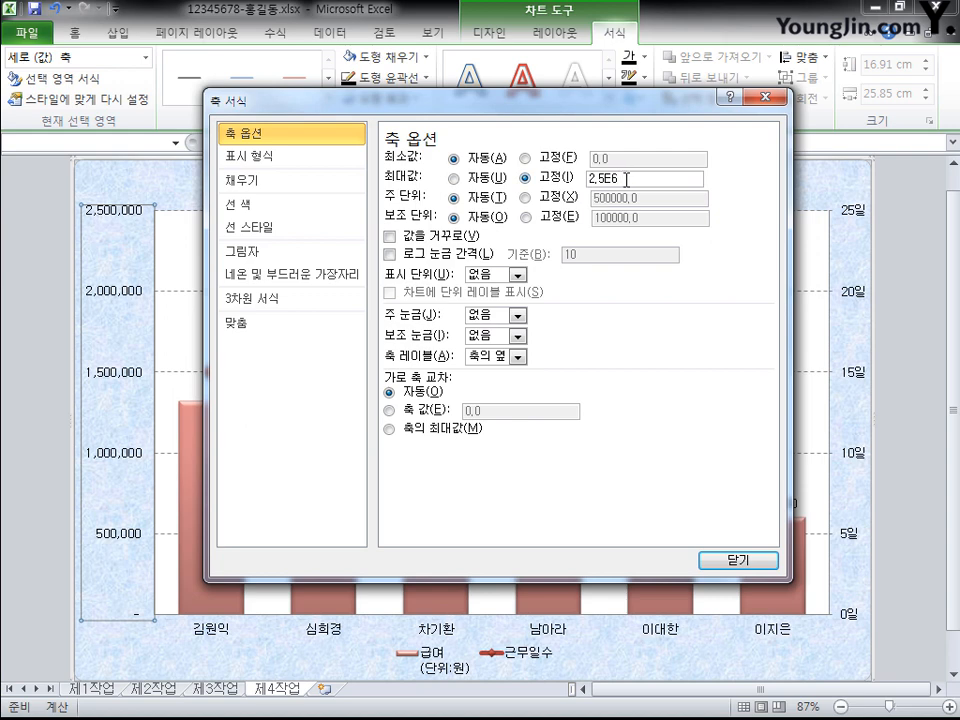
double_click(626, 179)
text(1600000)
click(535, 202)
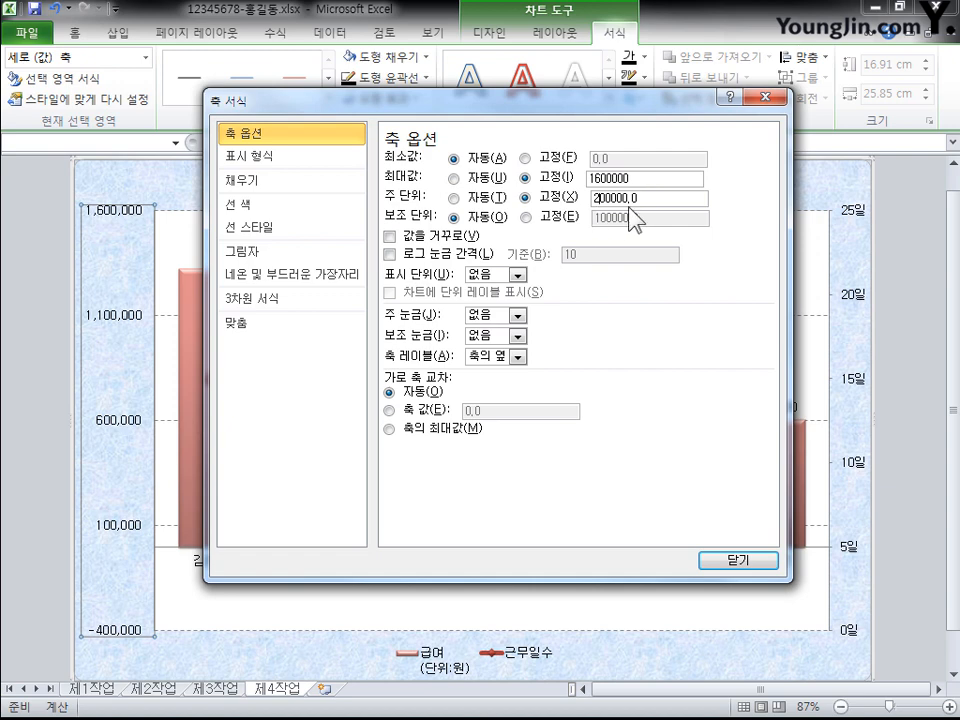
click(627, 178)
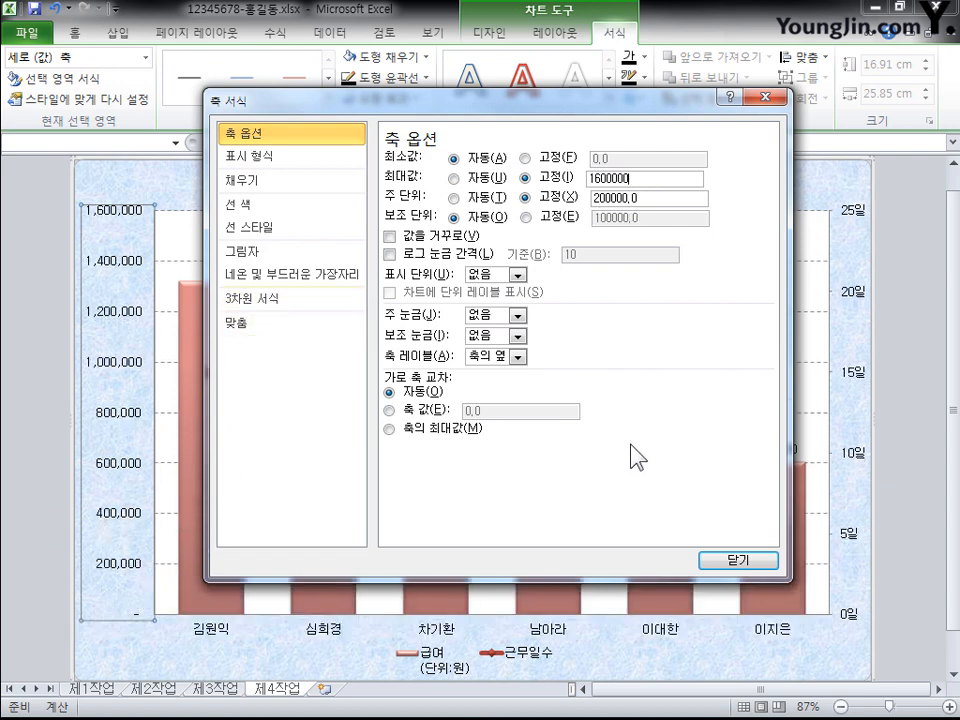
click(752, 561)
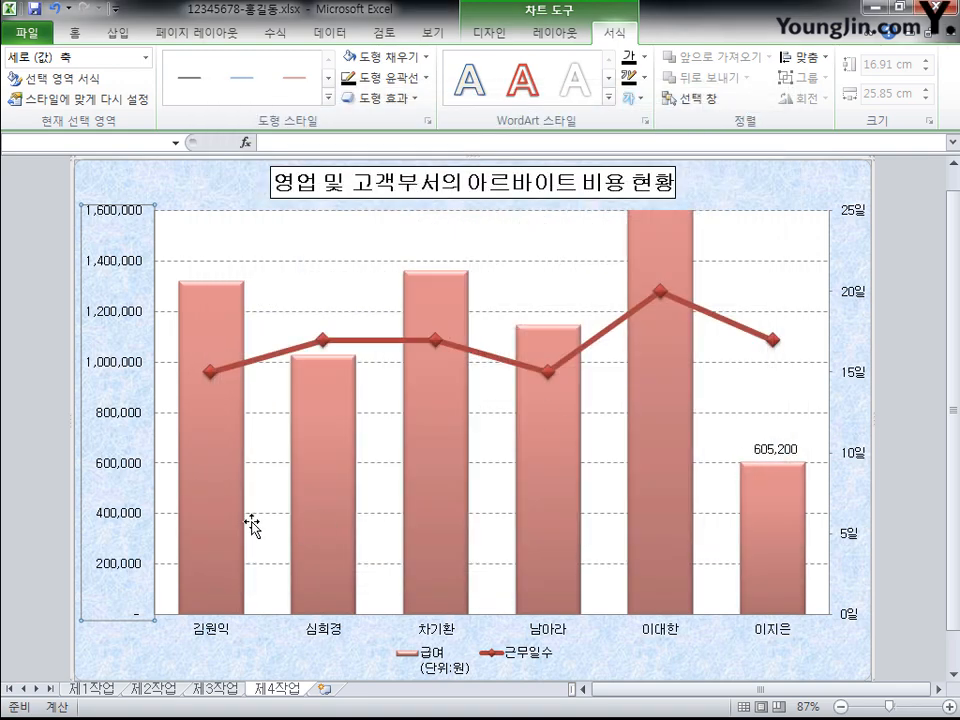
Set the secondary vertical axis to a fixed maximum of 30 and a fixed major unit of 10.
double_click(860, 300)
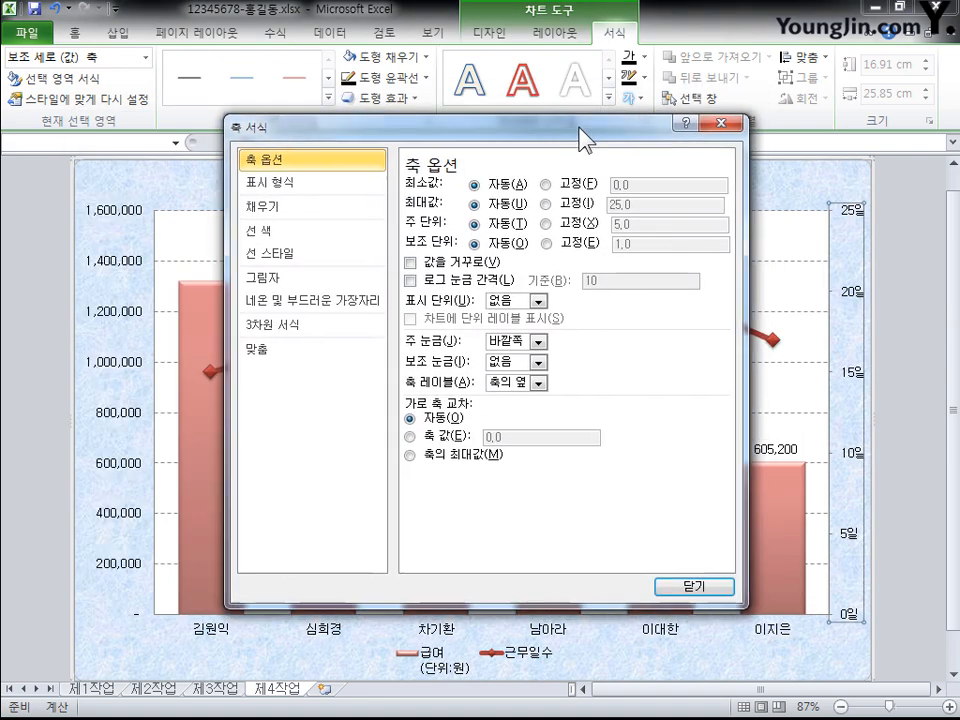
drag(579, 128, 473, 167)
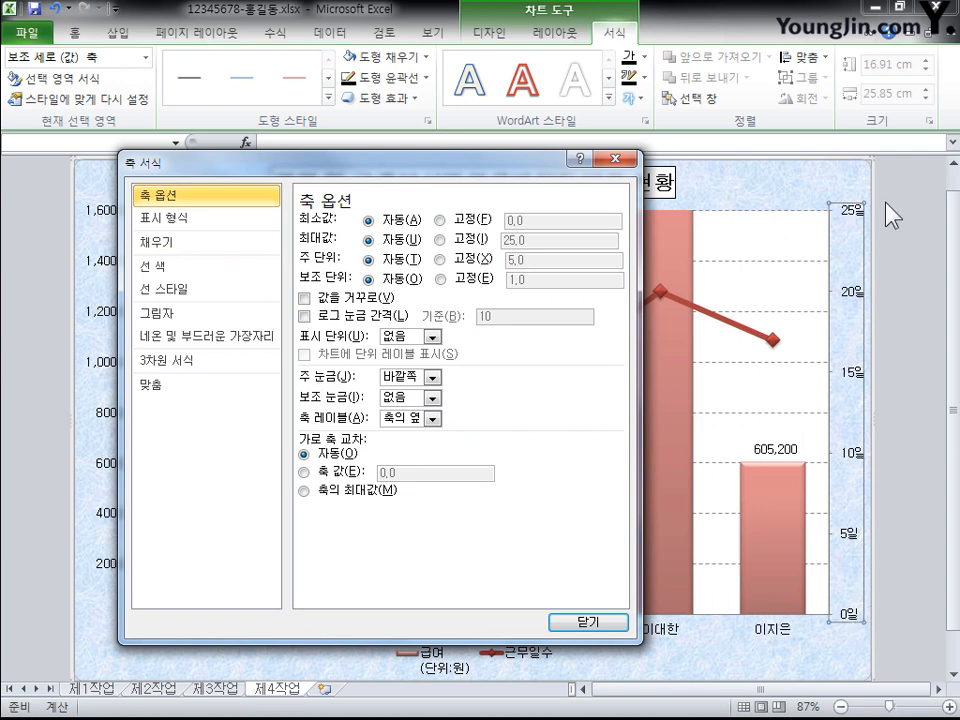
click(440, 240)
double_click(520, 240)
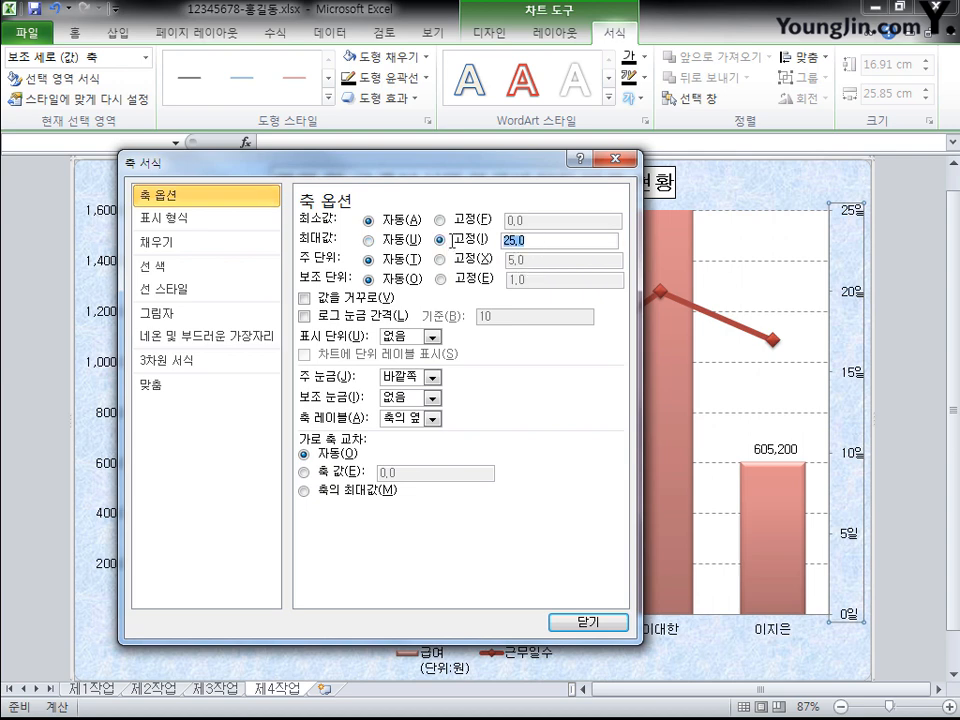
text(30)
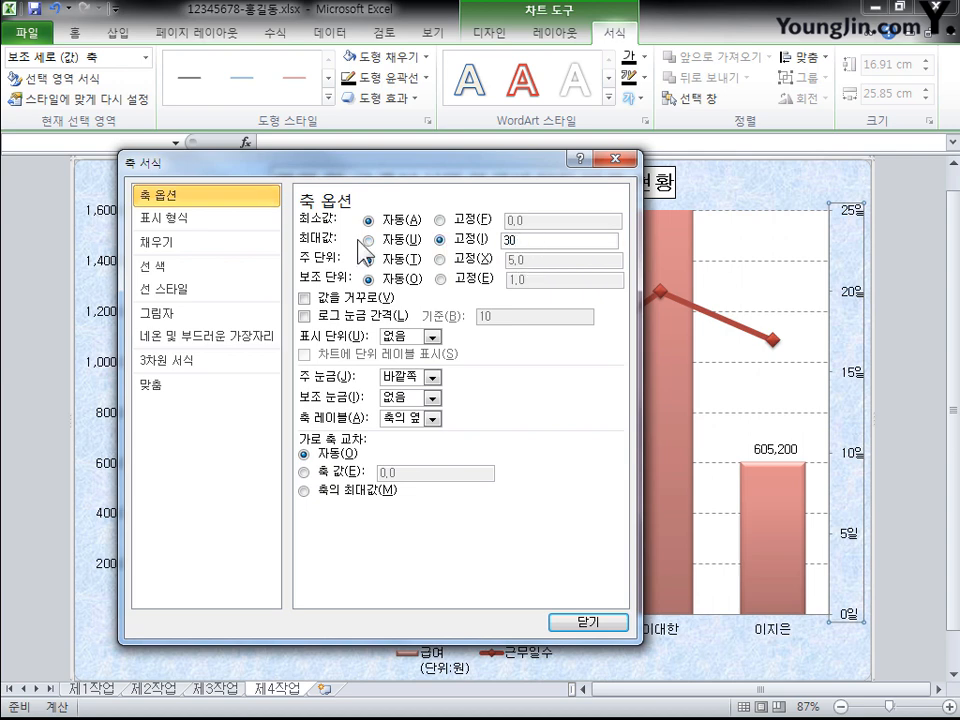
click(440, 259)
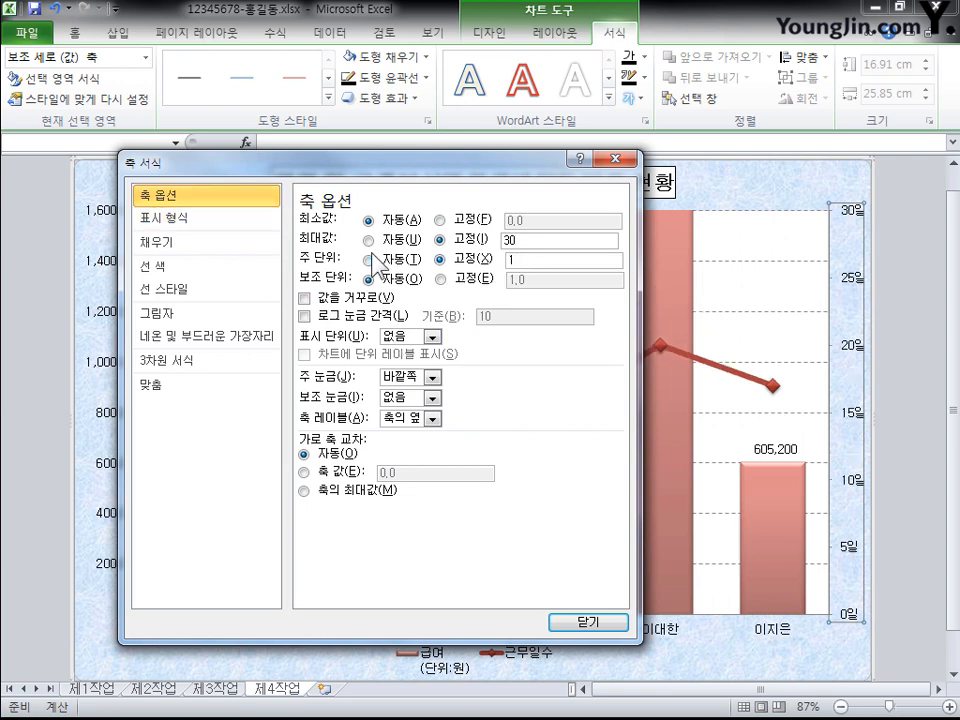
click(553, 240)
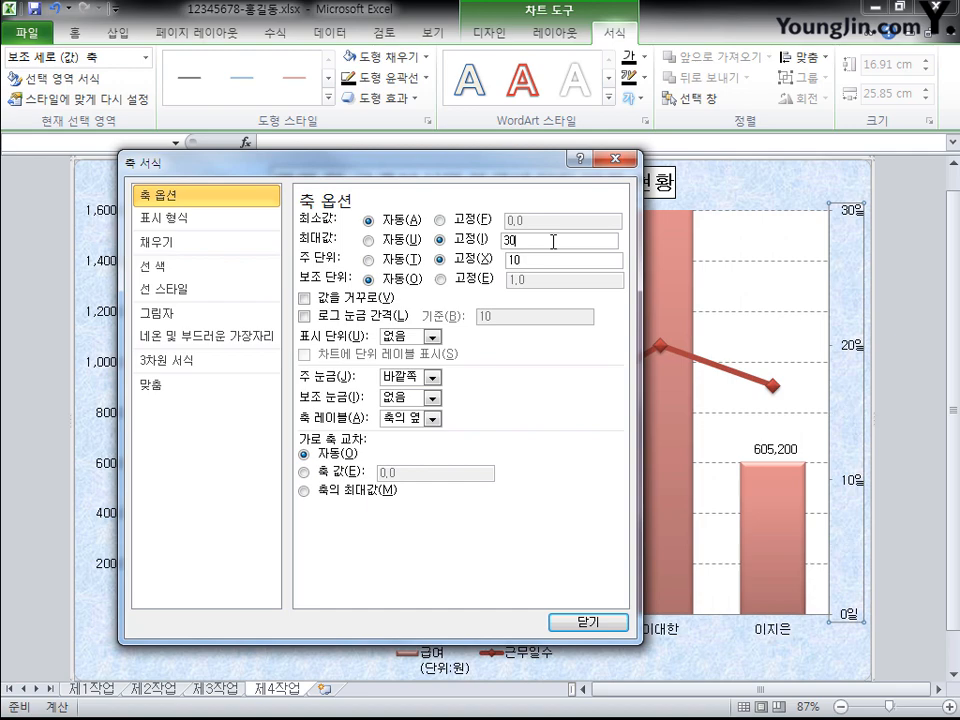
click(598, 627)
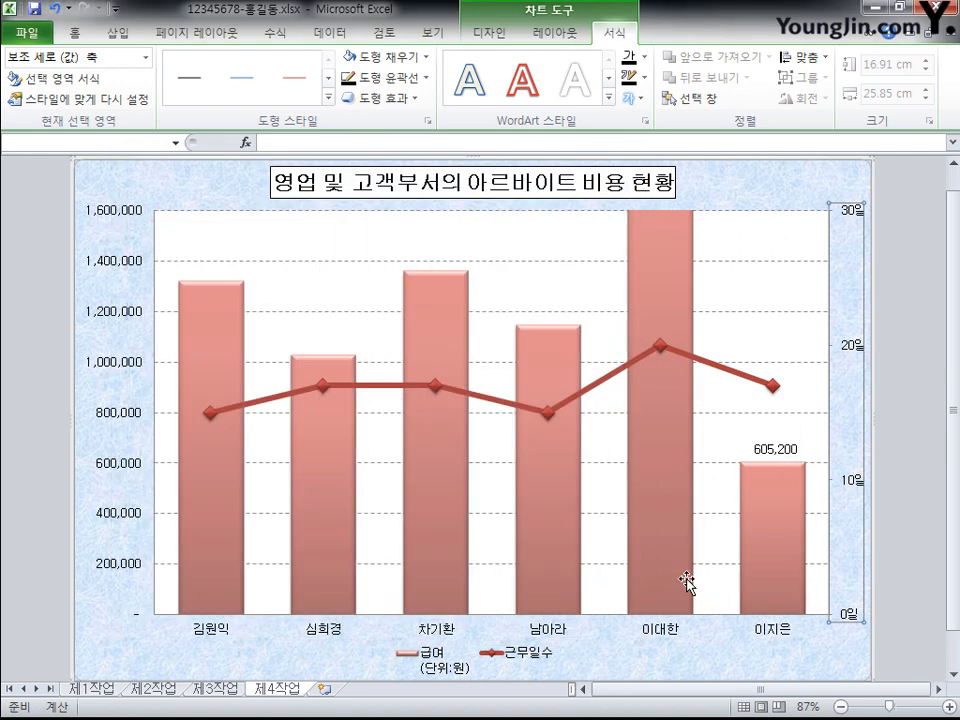
Replace the salary series' linked name with the text 급여(단위:원) so its legend entry fits on one line.
right_click(447, 668)
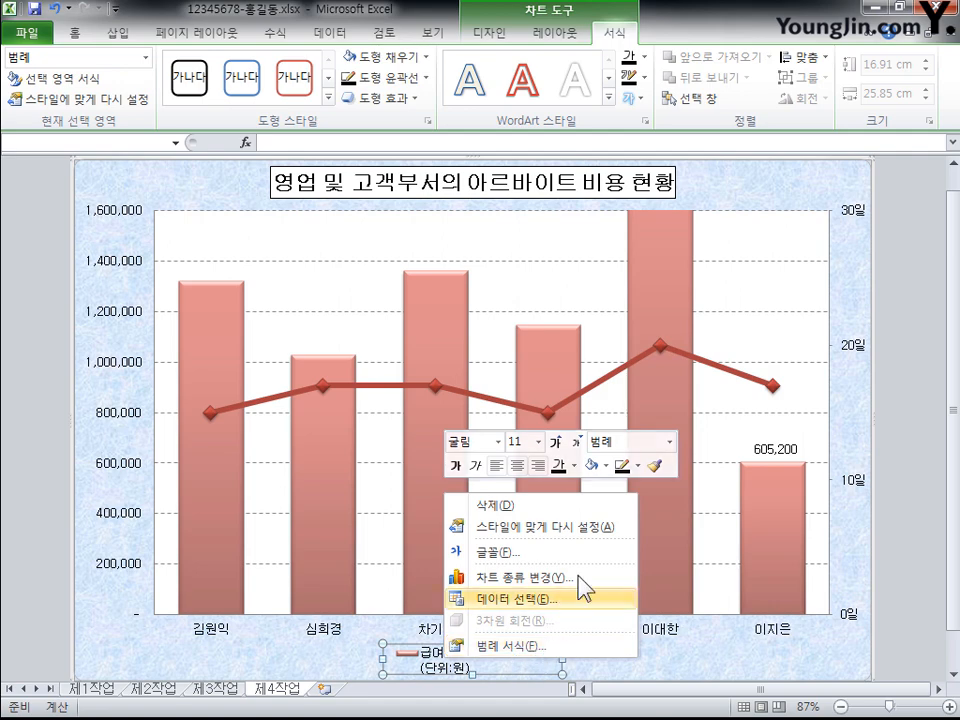
click(560, 606)
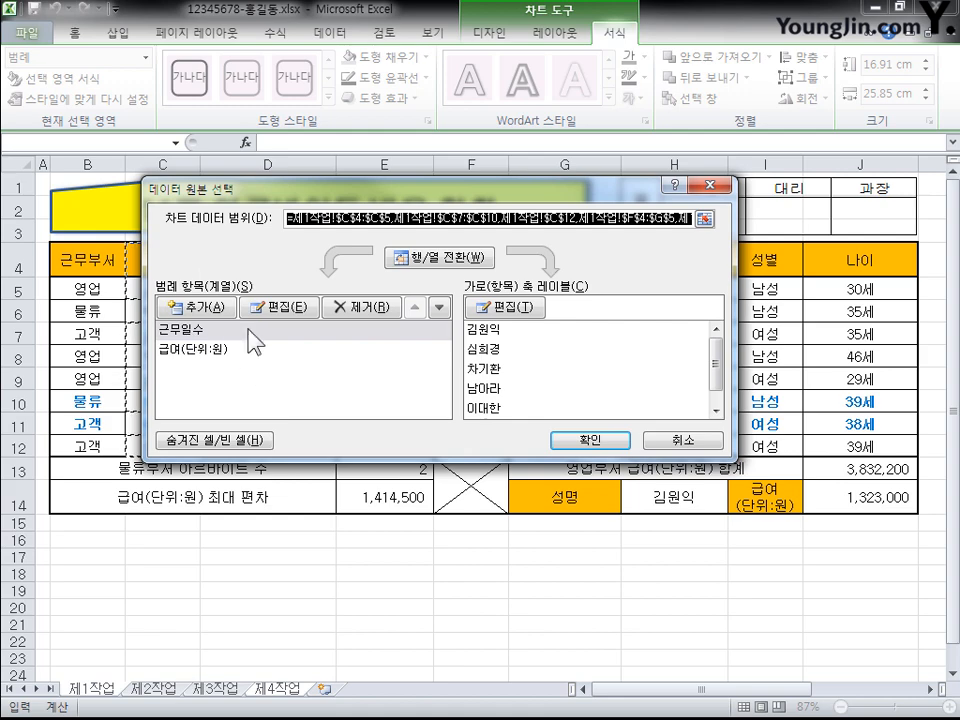
click(219, 349)
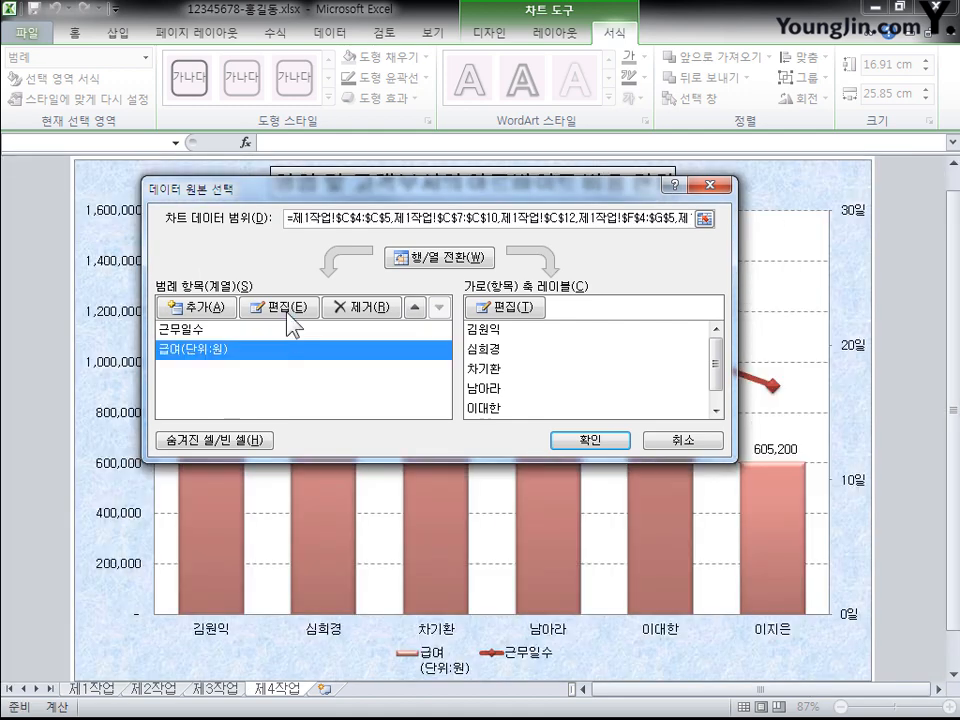
click(280, 308)
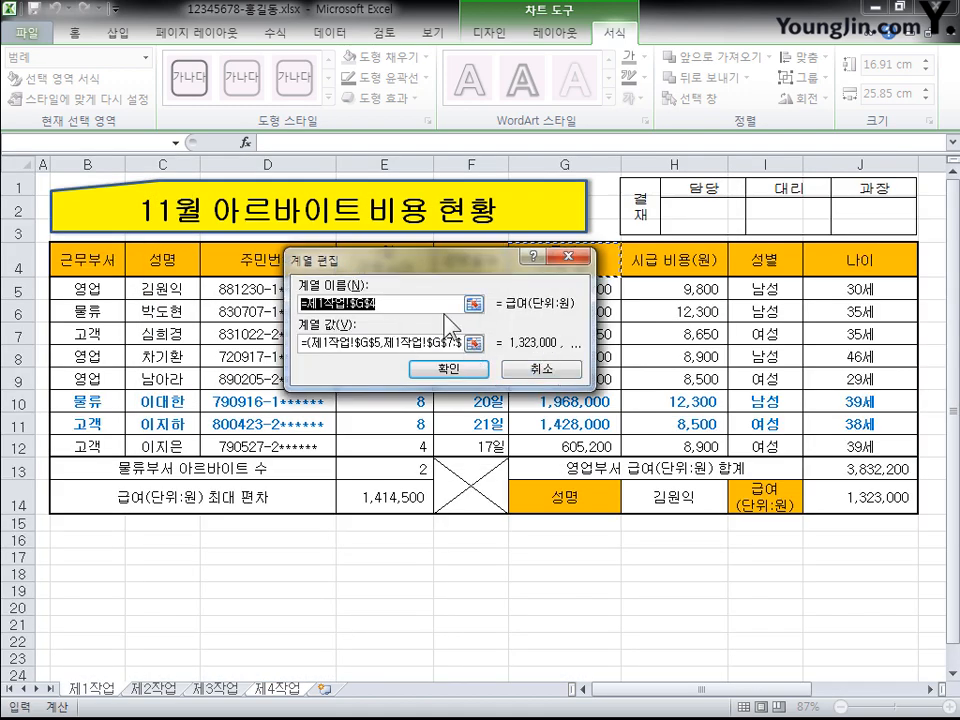
text(급ㅇㅕ)
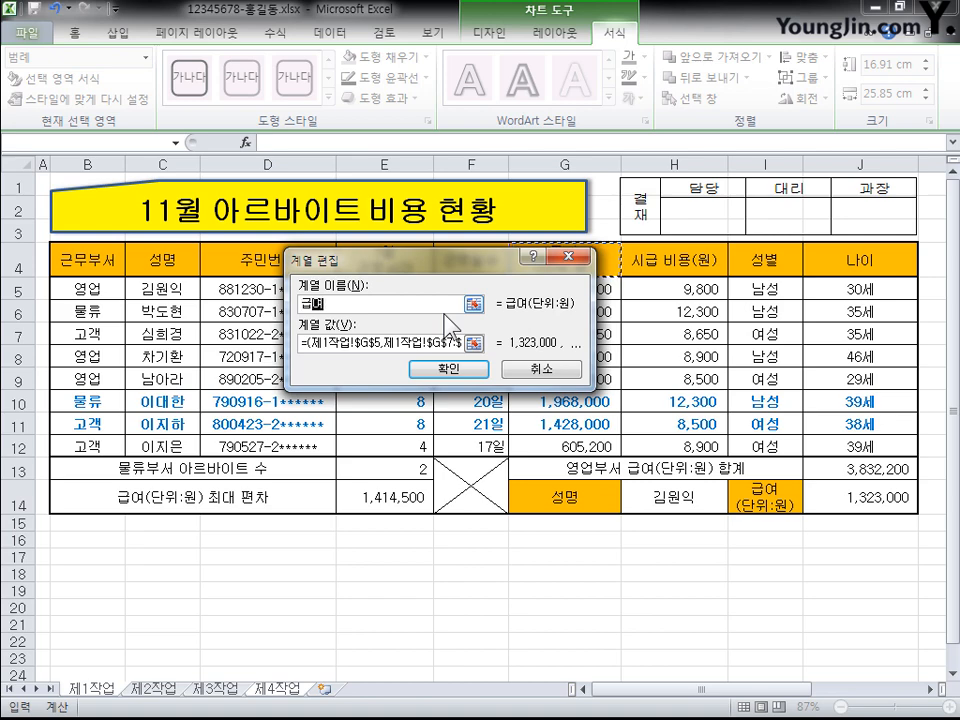
click(449, 369)
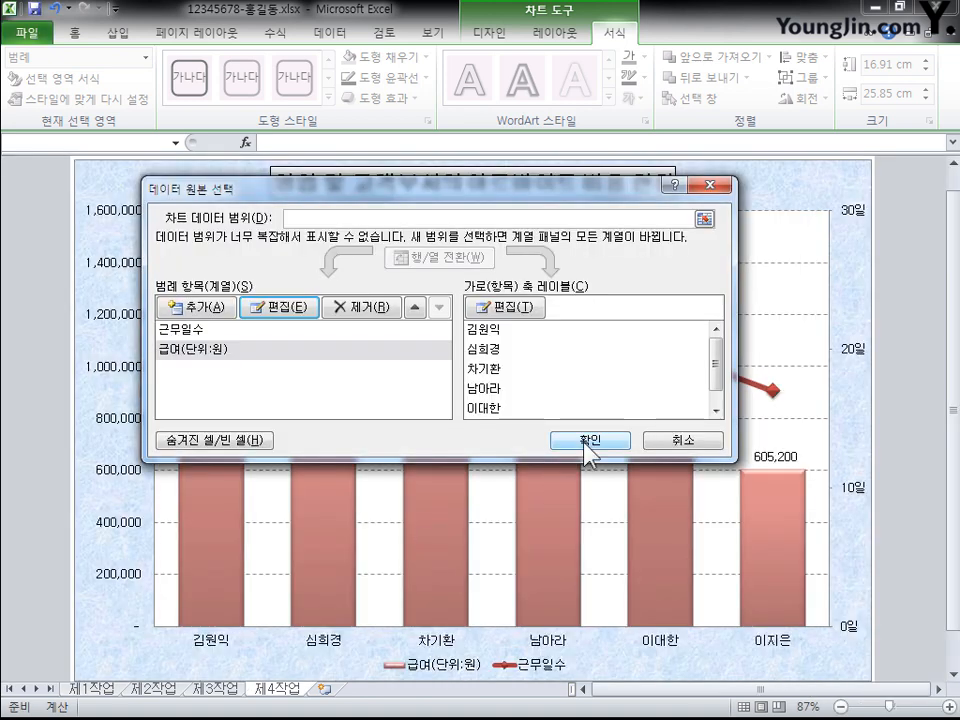
click(590, 440)
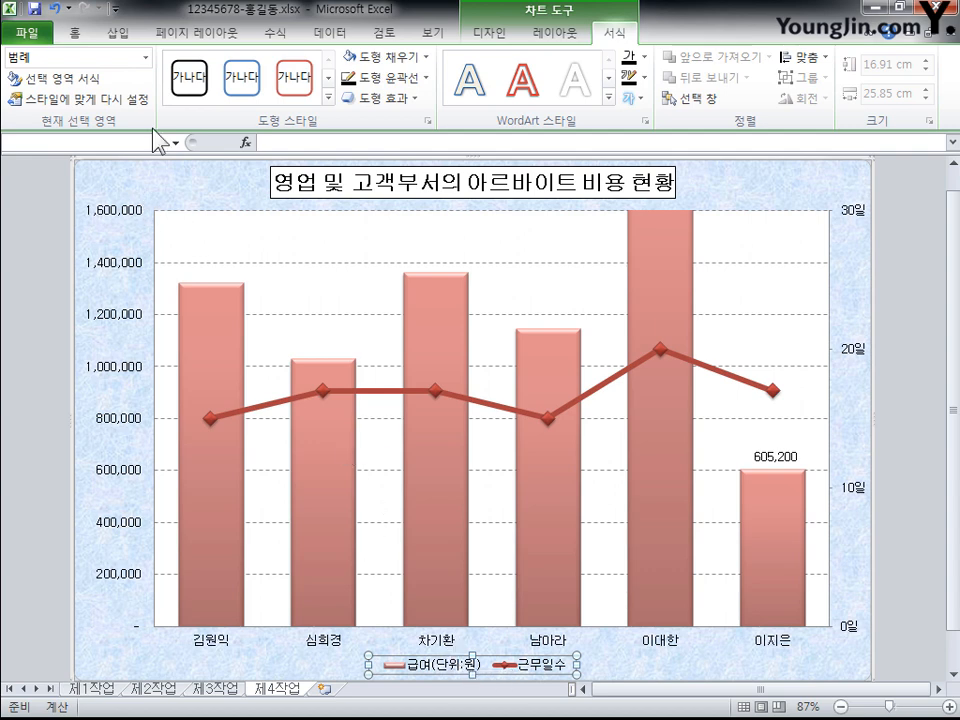
Insert a rounded rectangular callout about 2.8 cm wide and 1.13 cm high above the last column, containing the text 최저 급여.
click(128, 40)
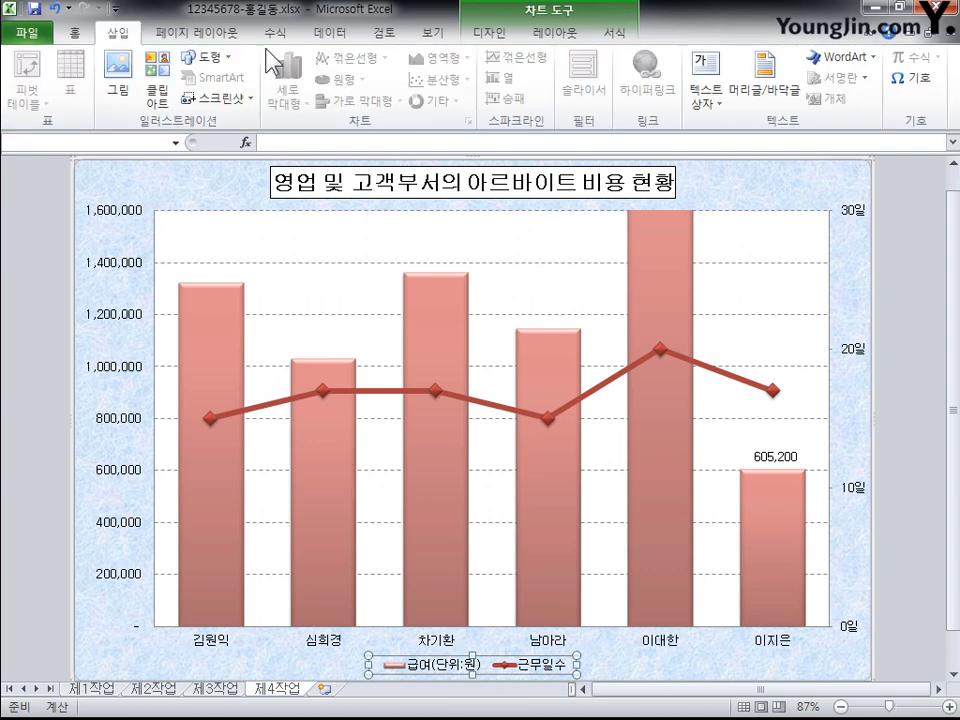
click(205, 57)
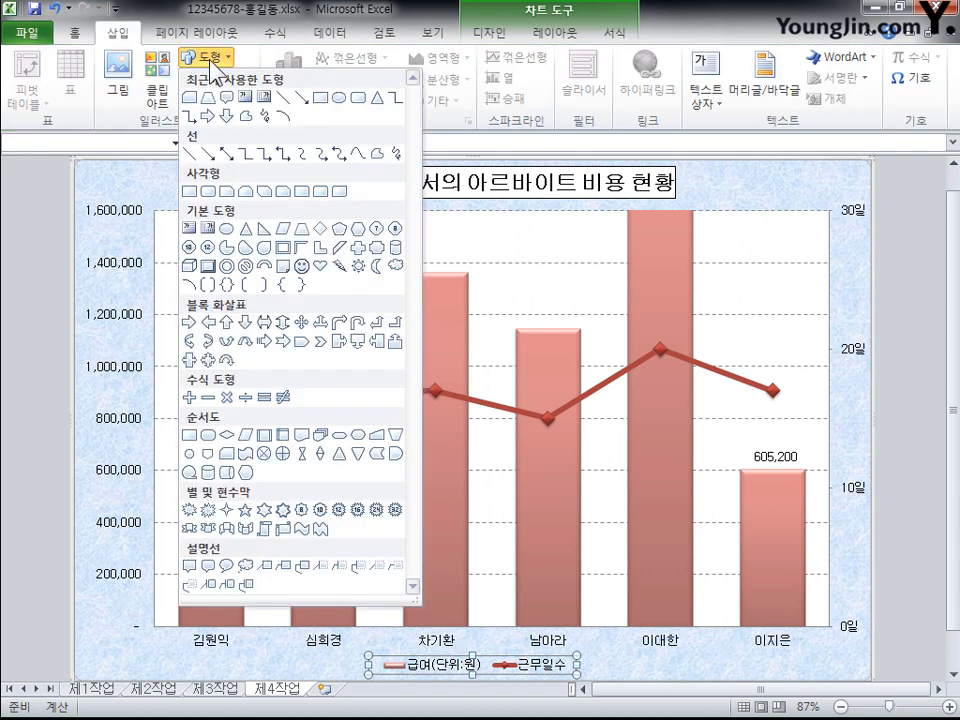
click(212, 567)
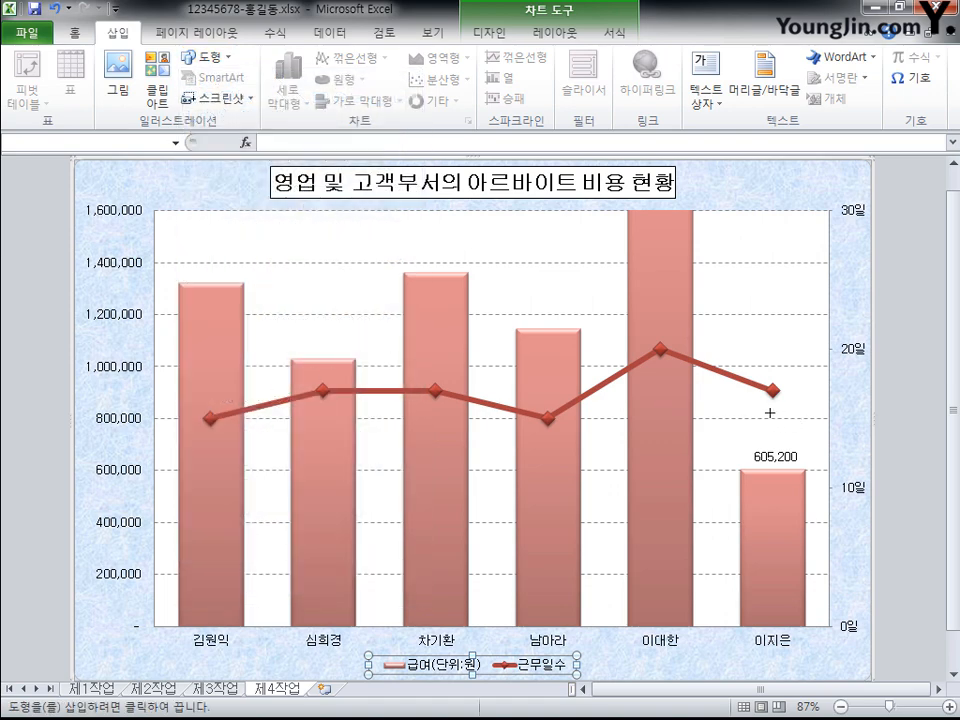
drag(733, 399, 816, 437)
text(ㅊ)
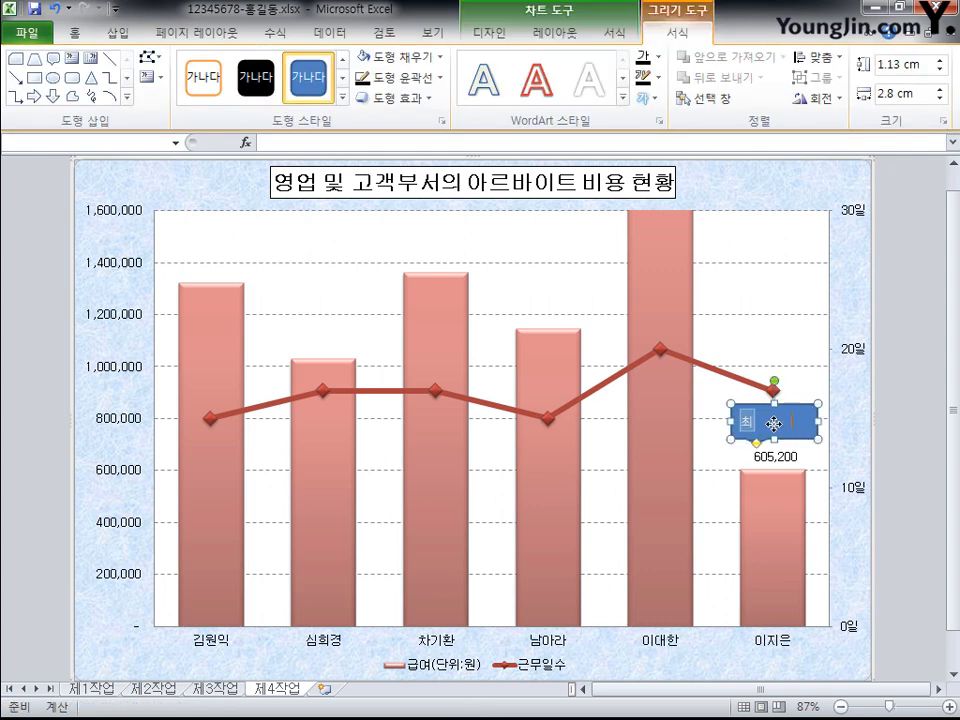
text(저 급여)
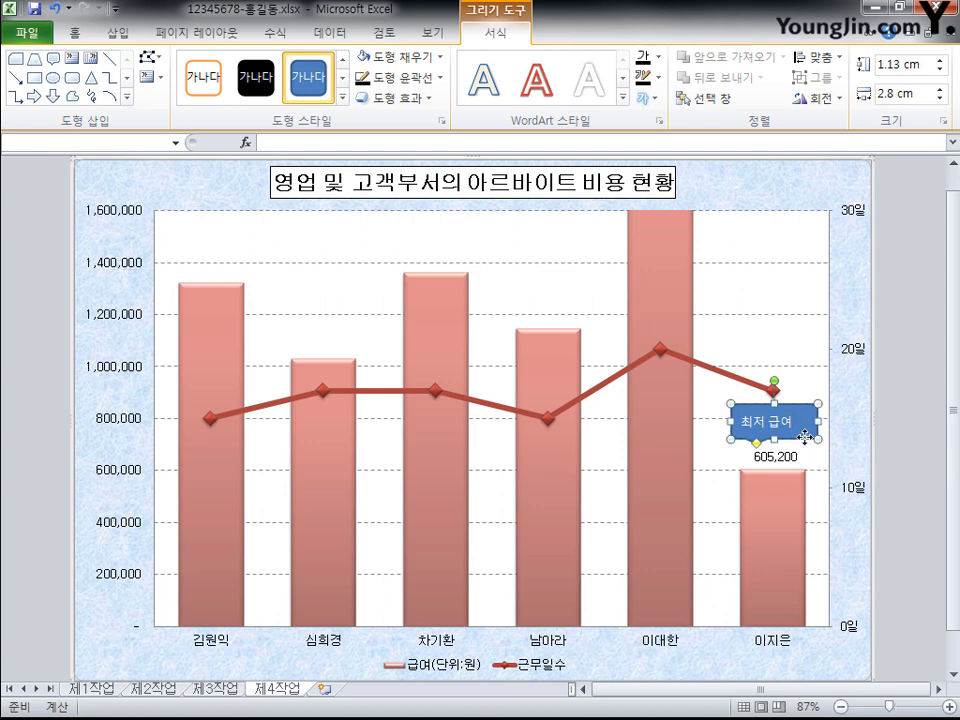
Center the callout text horizontally and vertically, and format it in the 굴림 font with black colour.
click(74, 30)
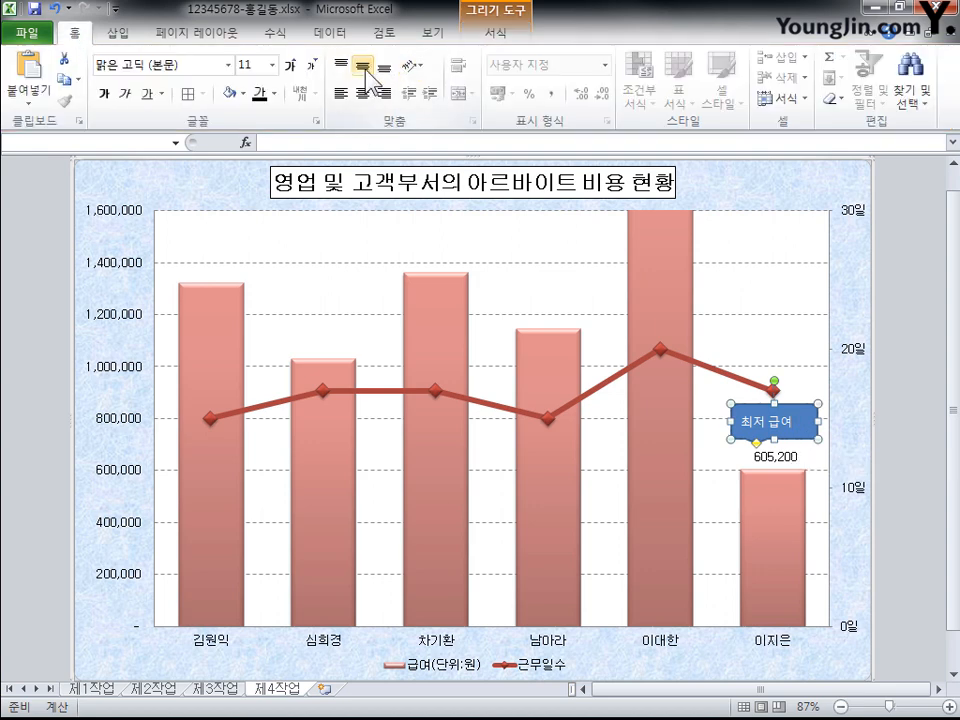
click(363, 93)
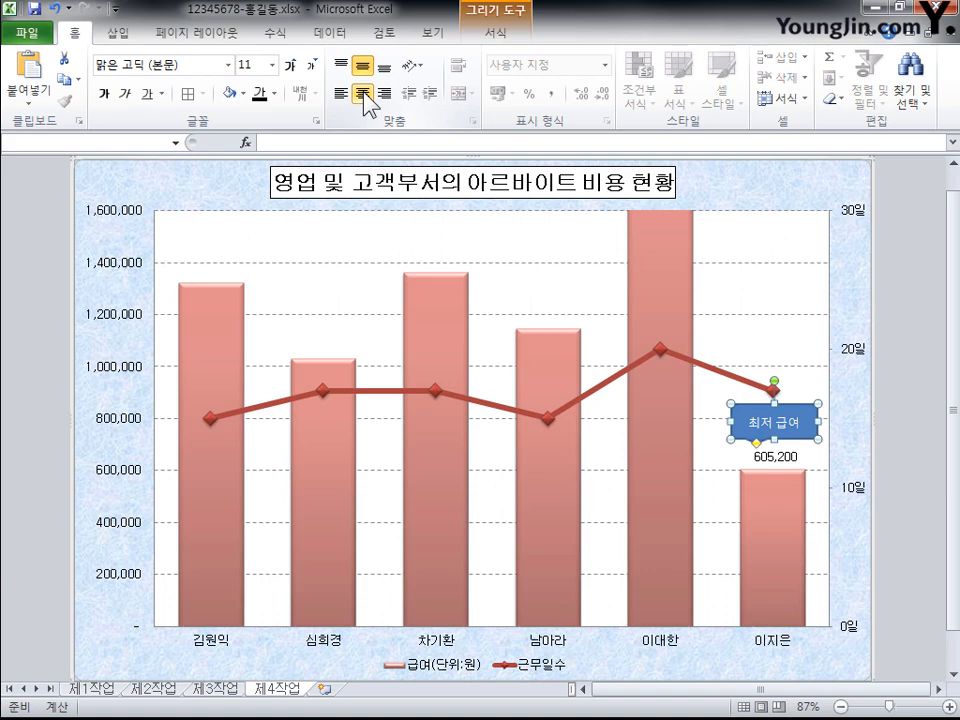
click(227, 65)
click(105, 222)
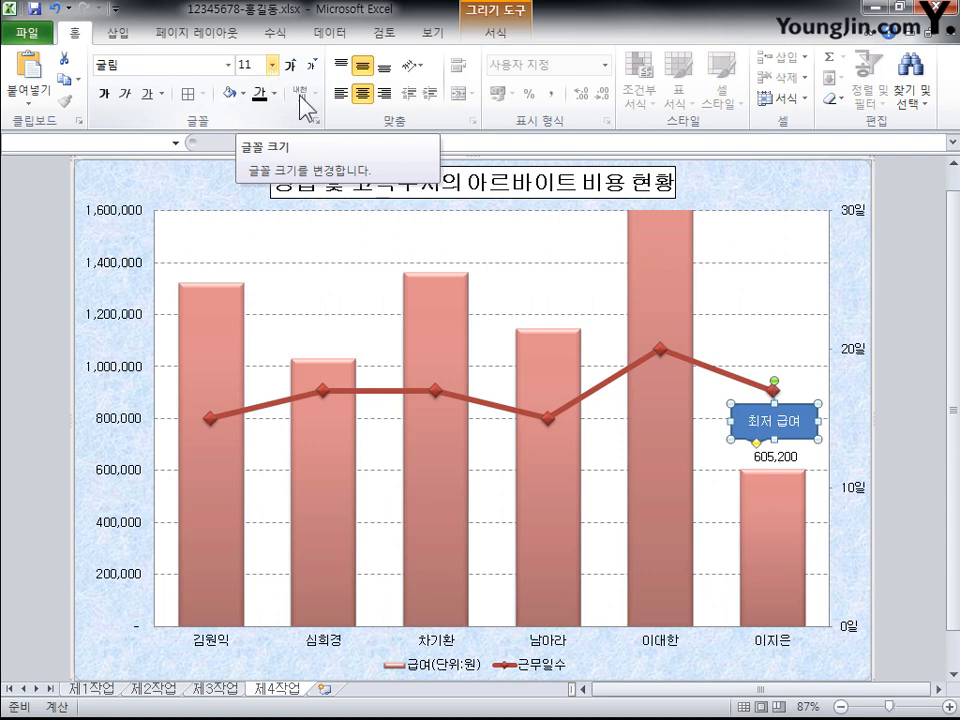
click(273, 93)
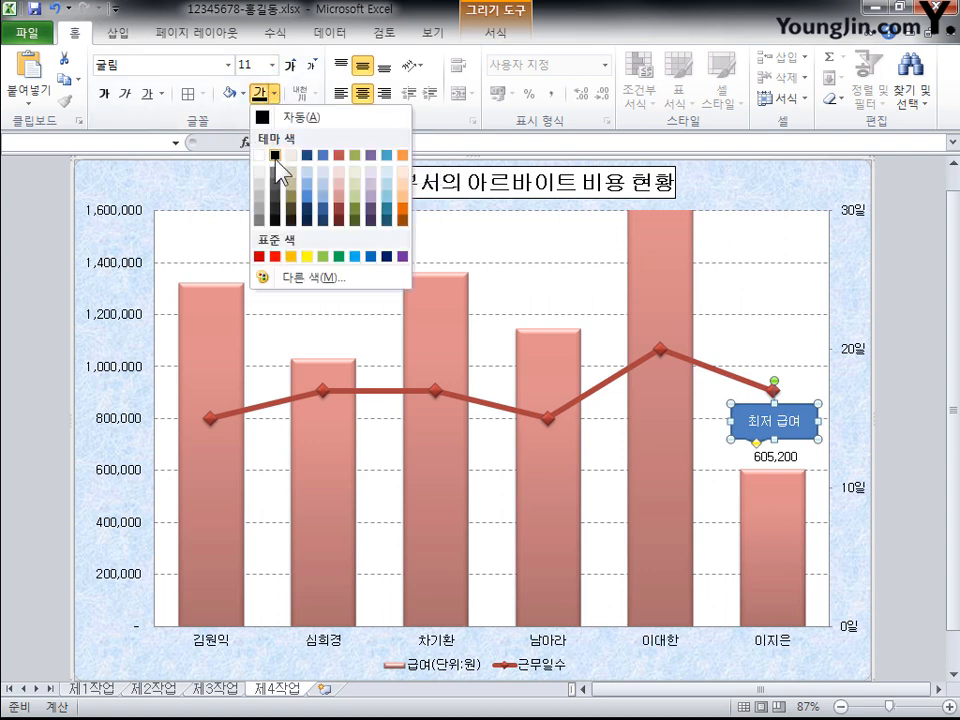
click(270, 171)
Fill the callout with white and point its tail at the last column's data label.
click(244, 93)
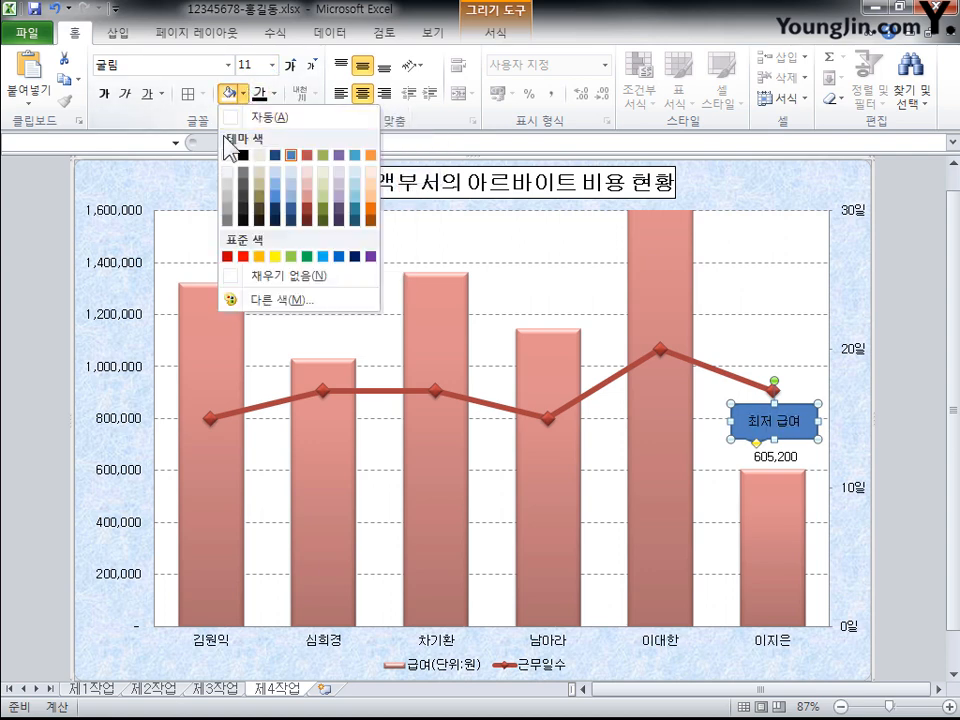
click(236, 154)
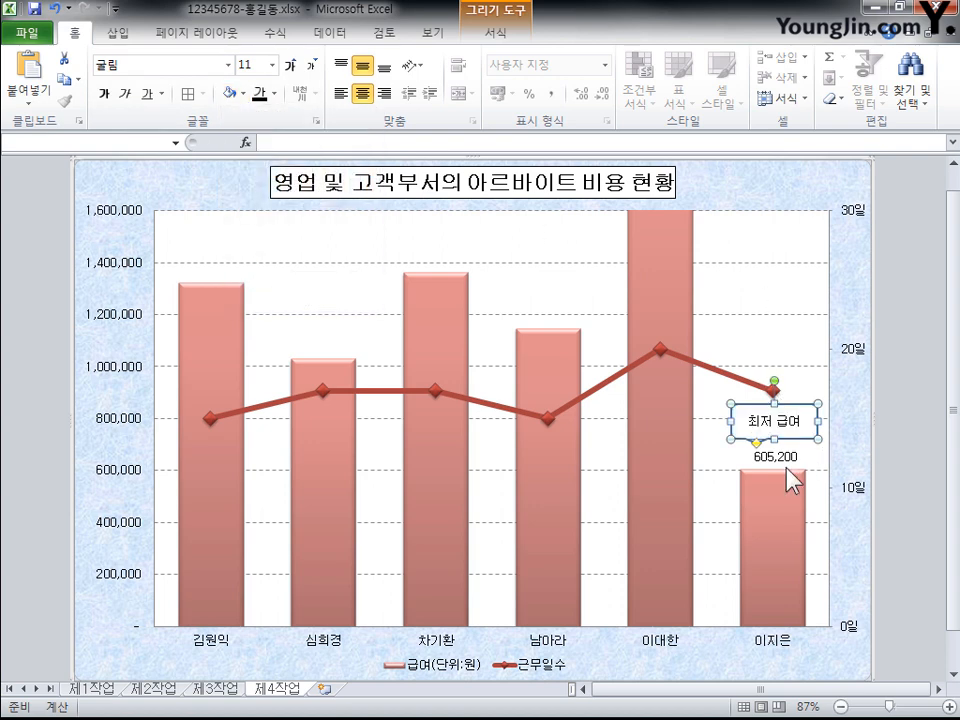
drag(758, 447, 805, 456)
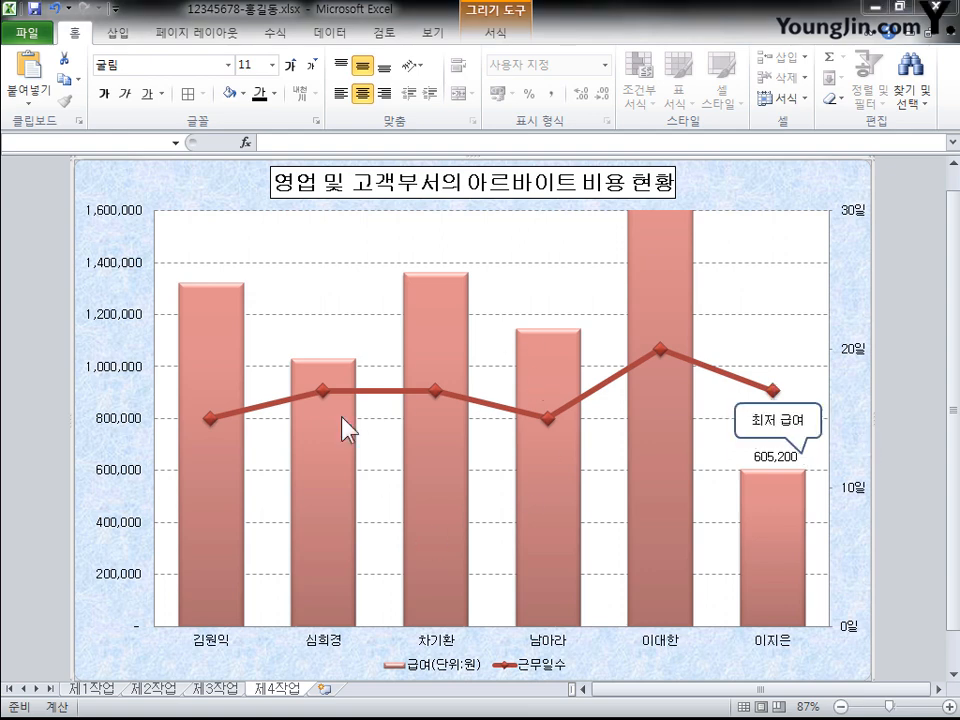